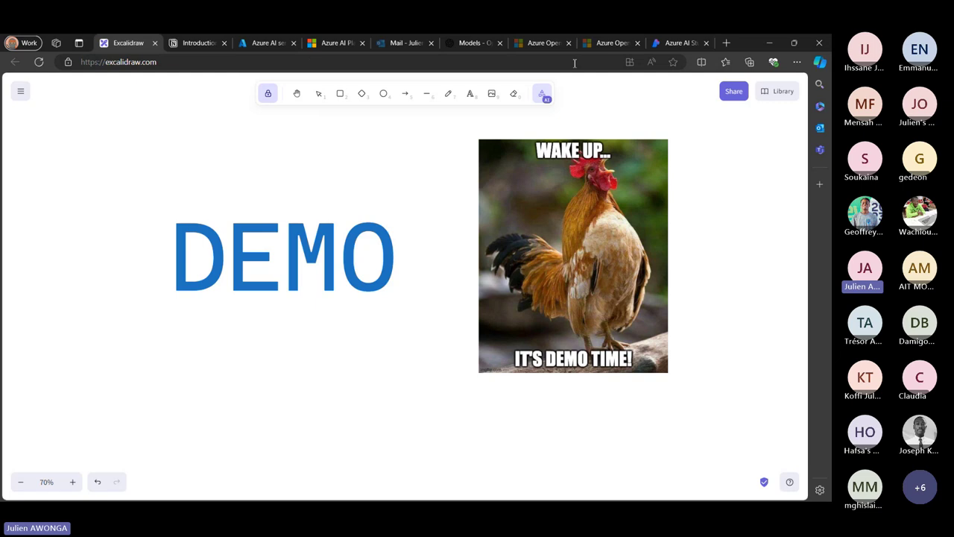
- Search the web for "azure ai" and open Microsoft's Azure AI Platform solution page
click(263, 42)
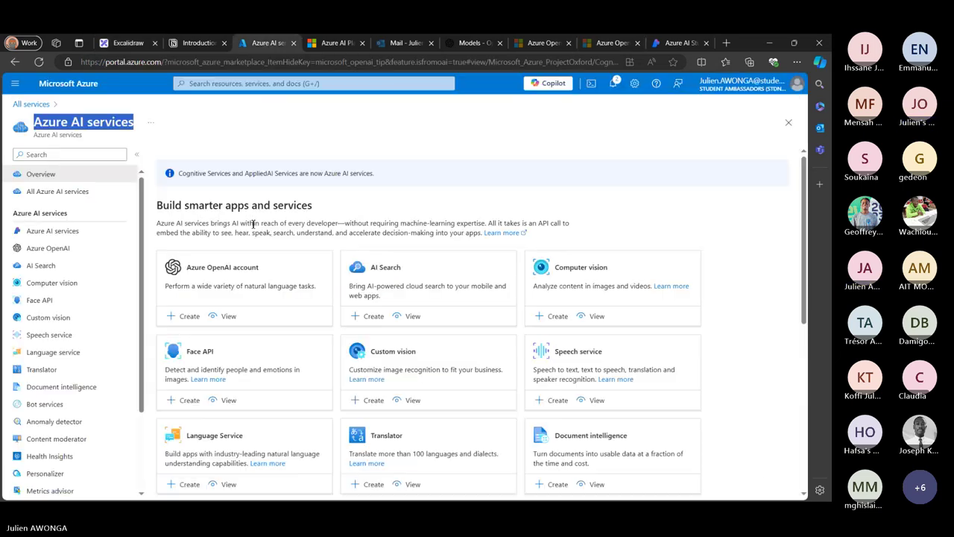
click(170, 67)
text(azure ai)
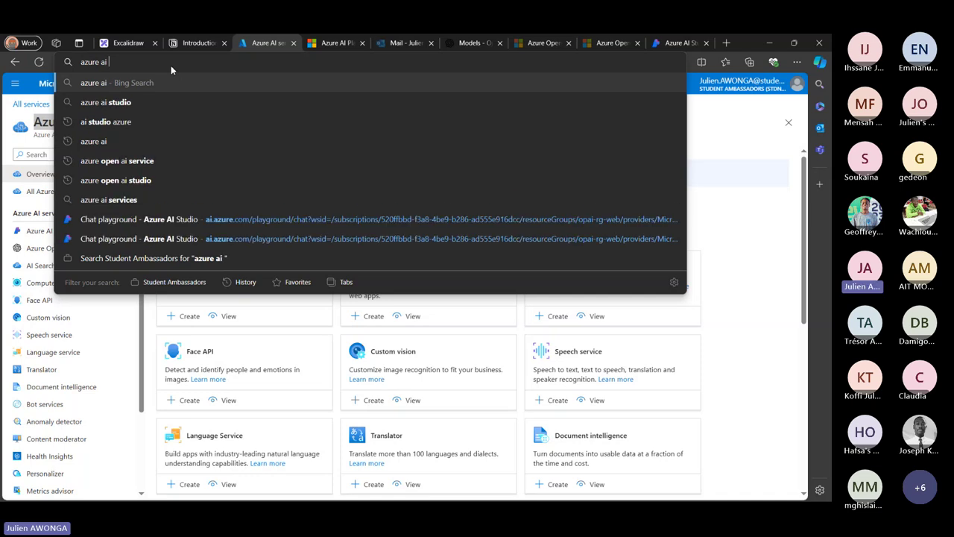
key(Return)
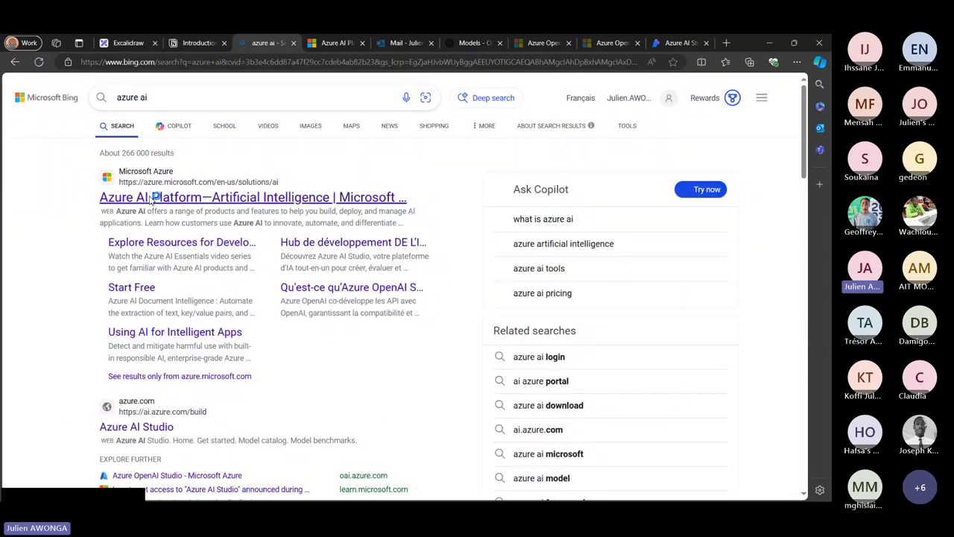
click(150, 198)
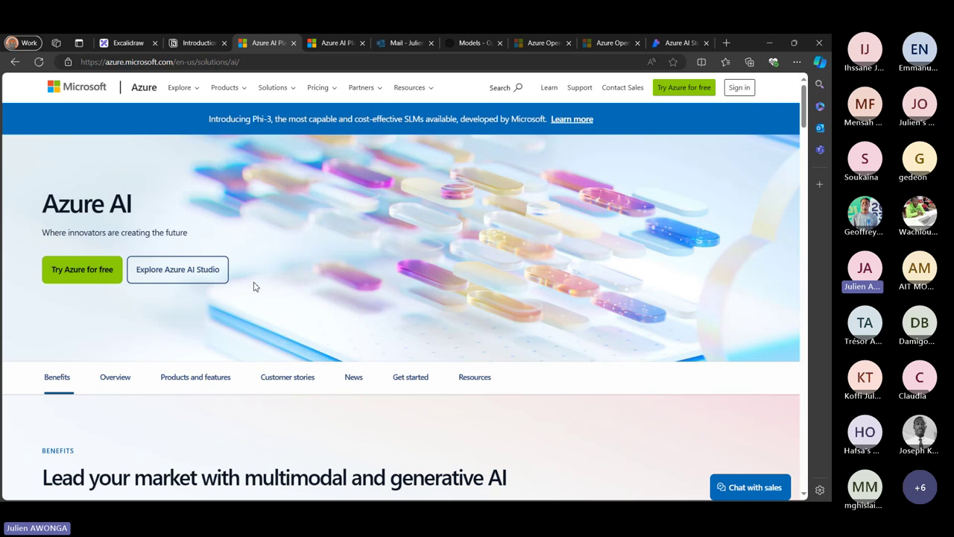
- Return to the search results, search for "azure openai" instead, and open the Azure OpenAI Service product page
click(14, 64)
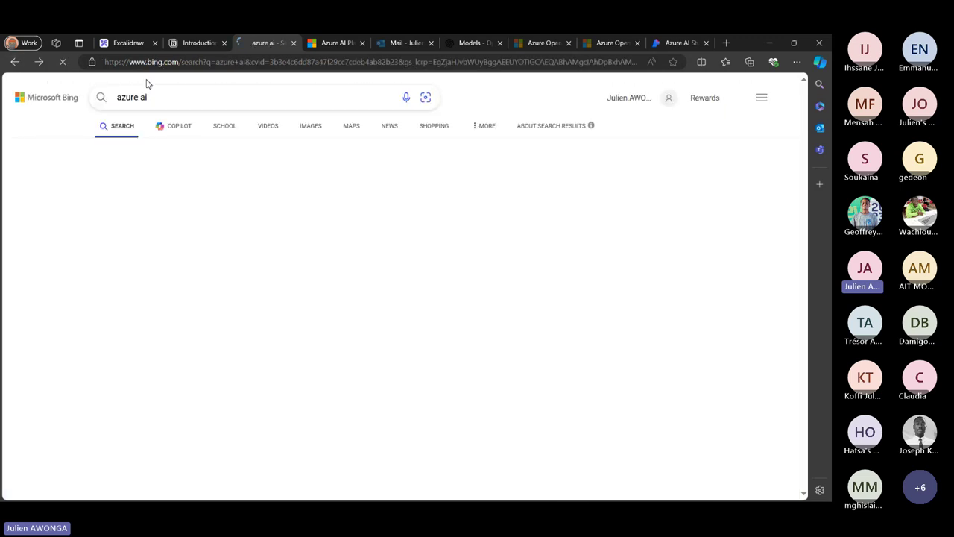
click(165, 97)
text(epn)
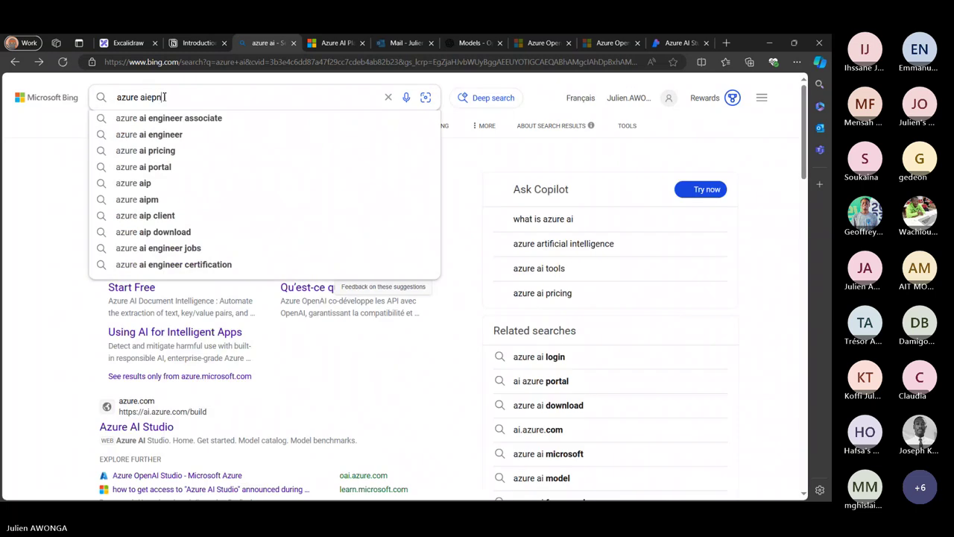
key(ctrl+BackSpace)
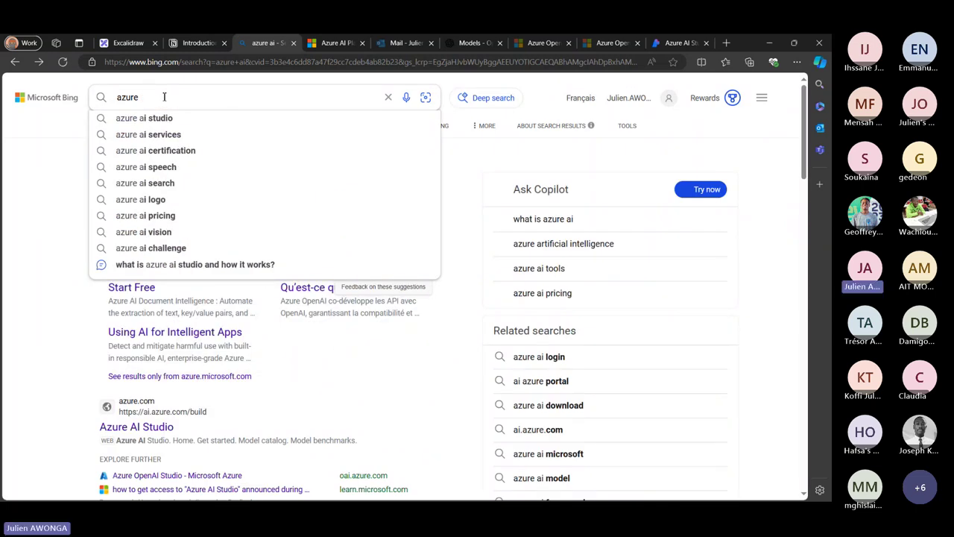
text(openai)
key(Return)
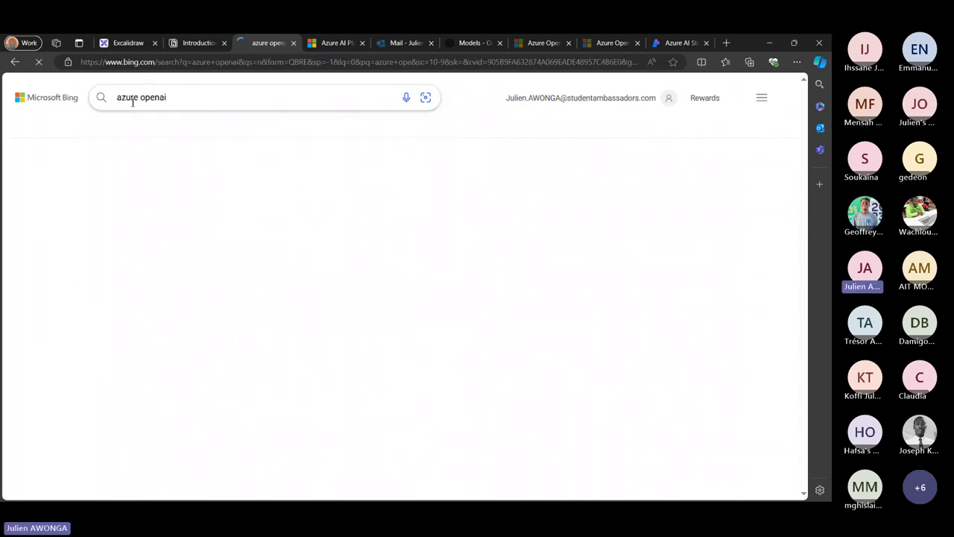
click(132, 197)
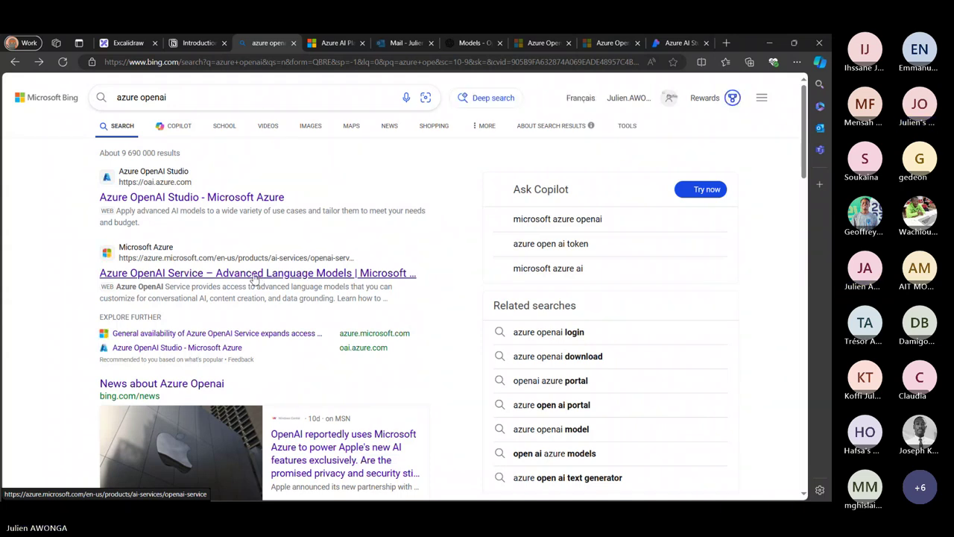
scroll(253, 277, down, 5)
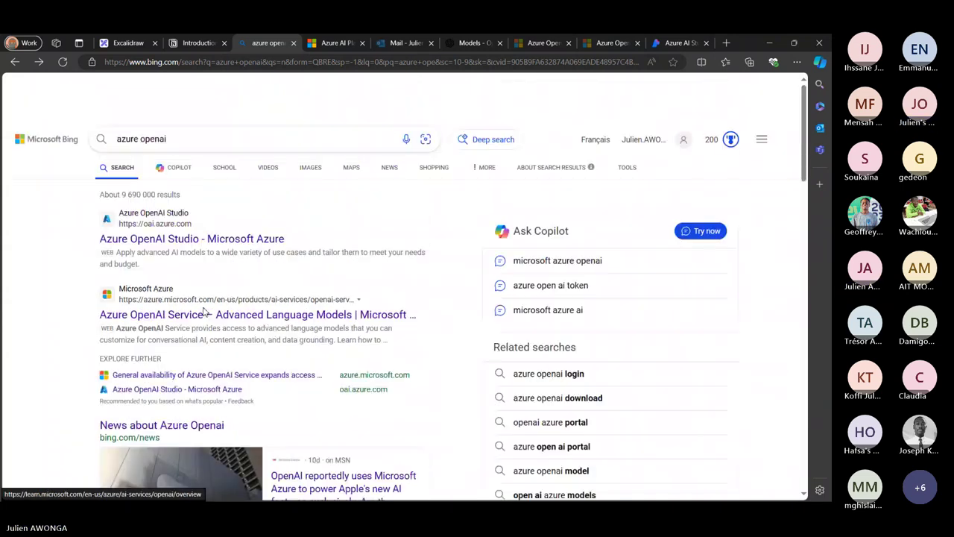
click(189, 274)
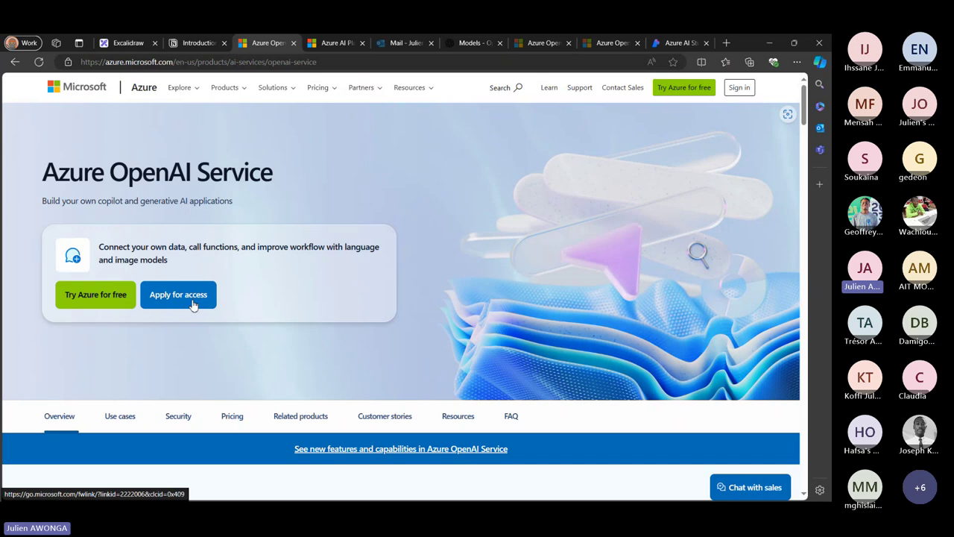
- Open the access request form for Azure OpenAI Service, look through its questions to the end, and close it
click(193, 303)
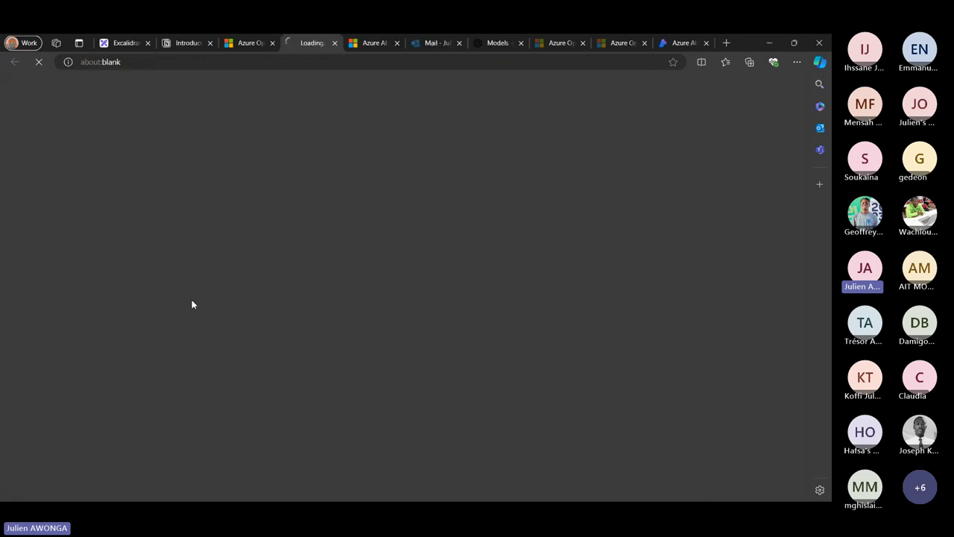
click(239, 41)
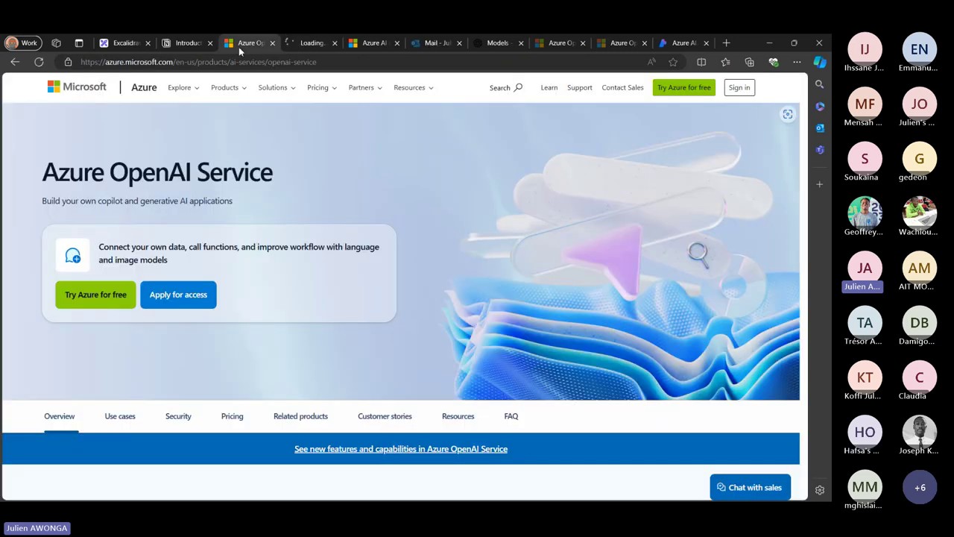
click(312, 49)
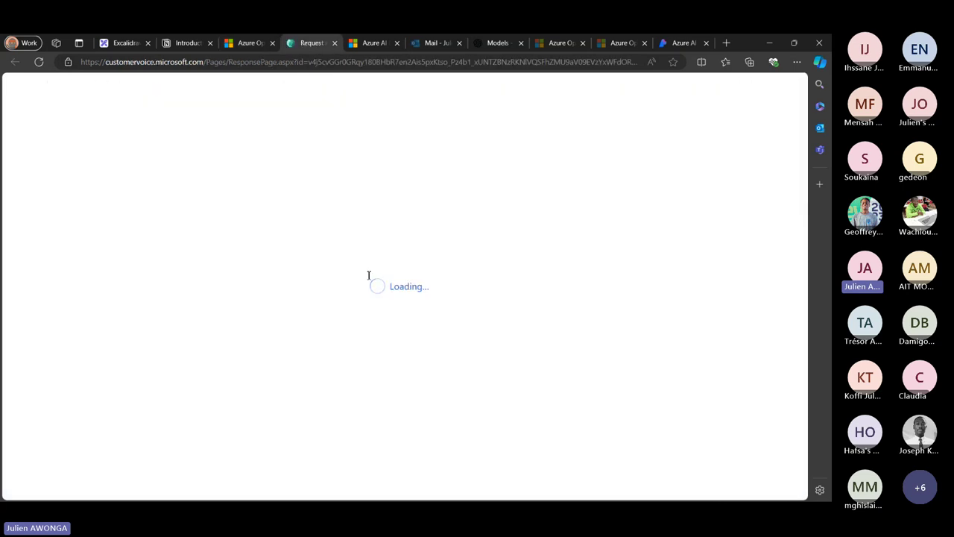
scroll(367, 279, down, 1)
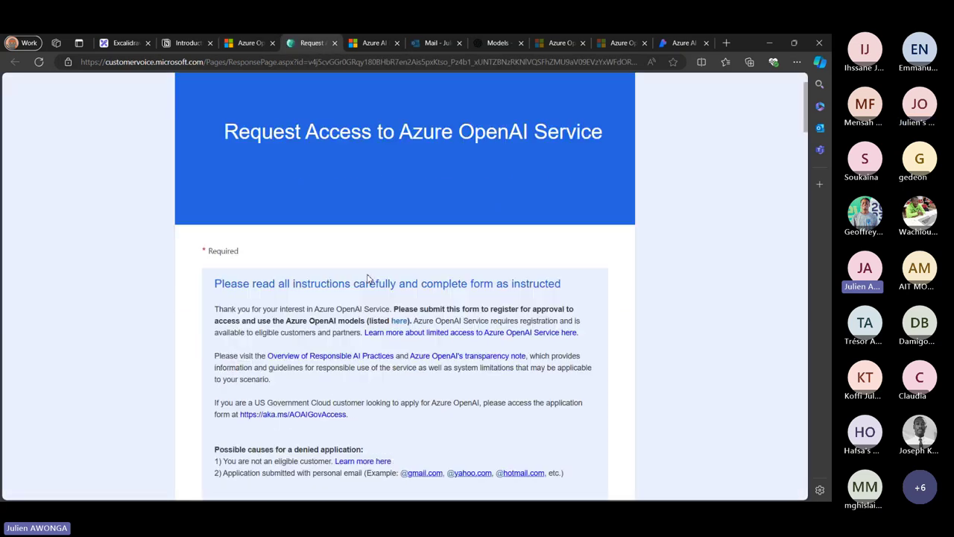
scroll(367, 279, down, 15)
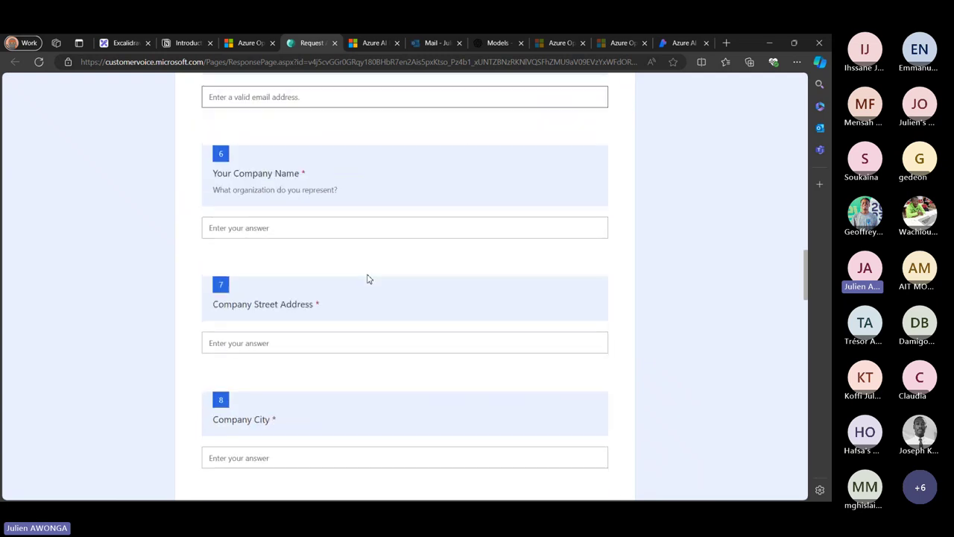
scroll(366, 278, down, 20)
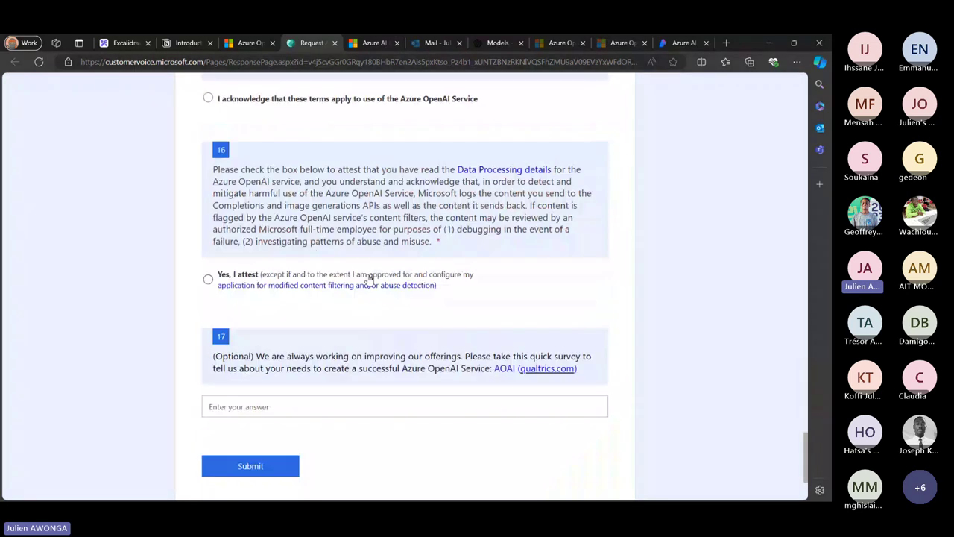
scroll(366, 279, up, 20)
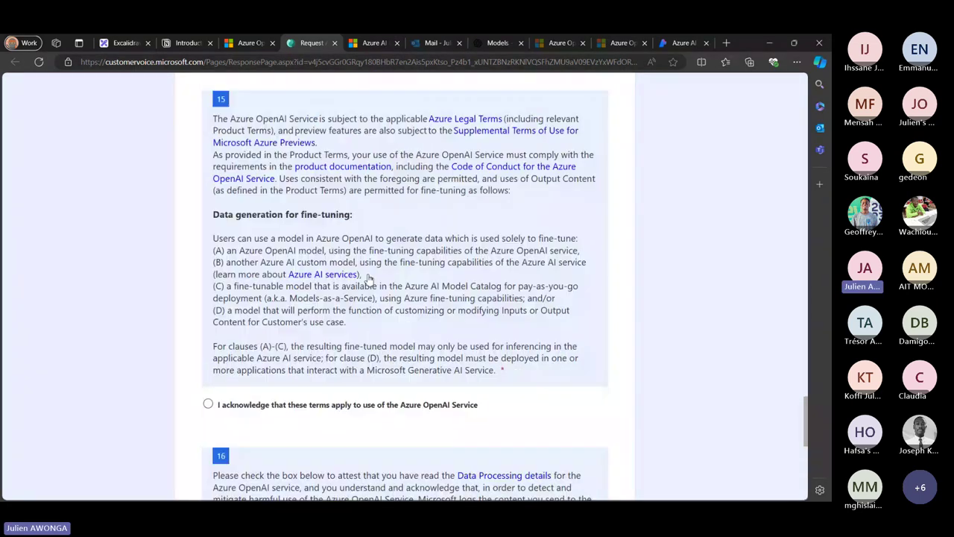
scroll(367, 279, up, 10)
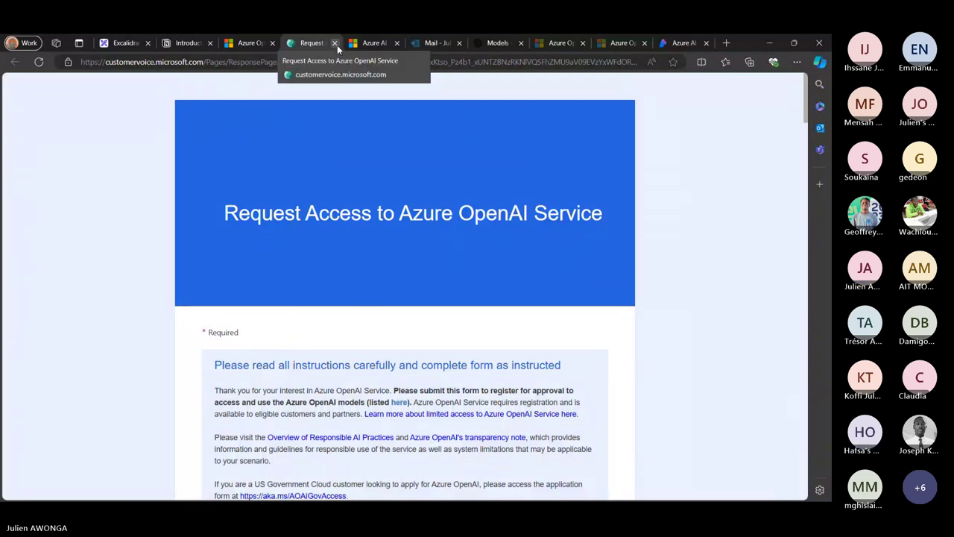
click(335, 43)
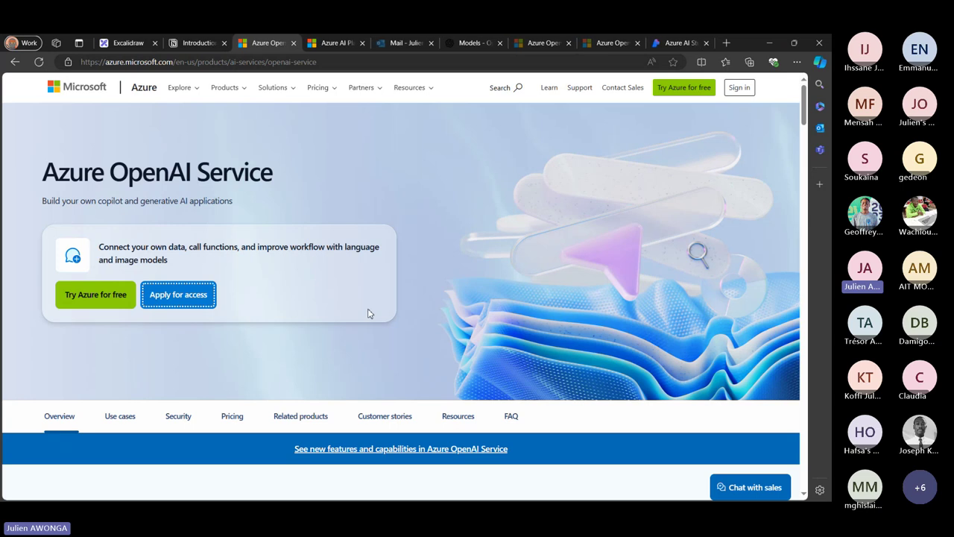
scroll(367, 313, down, 5)
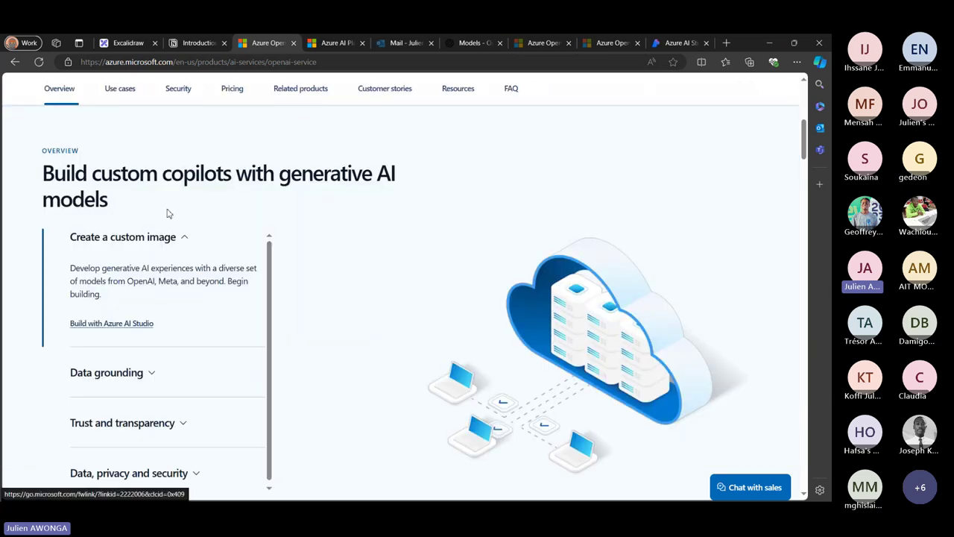
scroll(167, 214, up, 5)
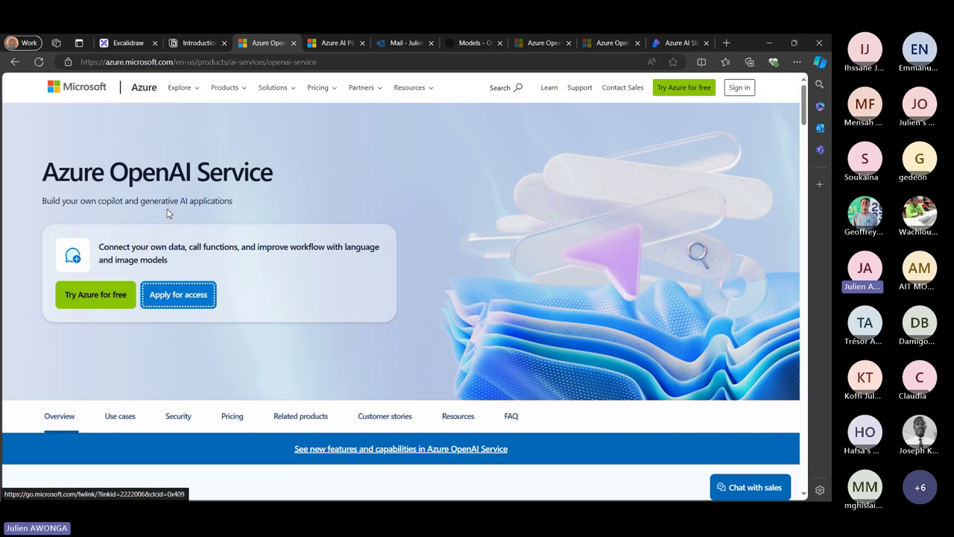
- Switch to the Excalidraw board and examine the Développement et DevOps branch of the Microsoft Azure diagram
click(674, 44)
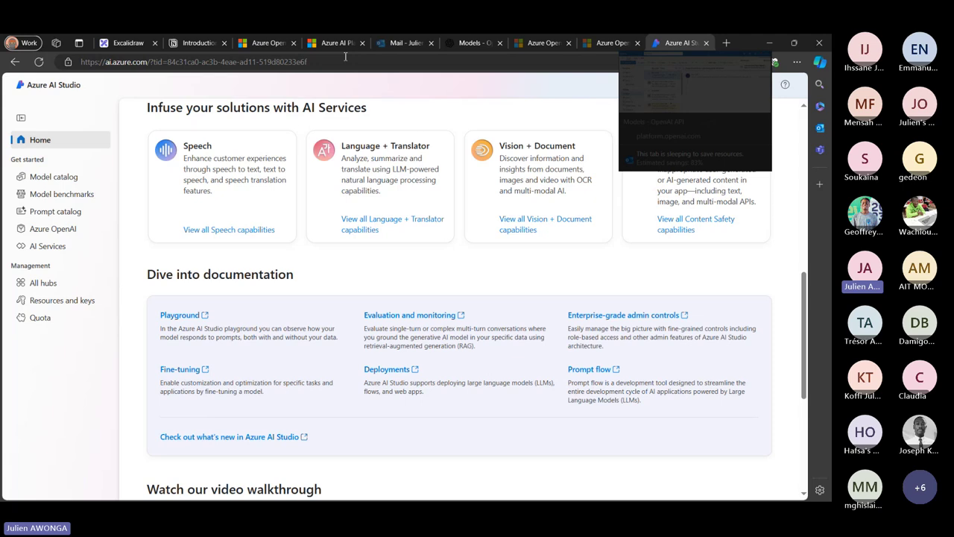
click(130, 44)
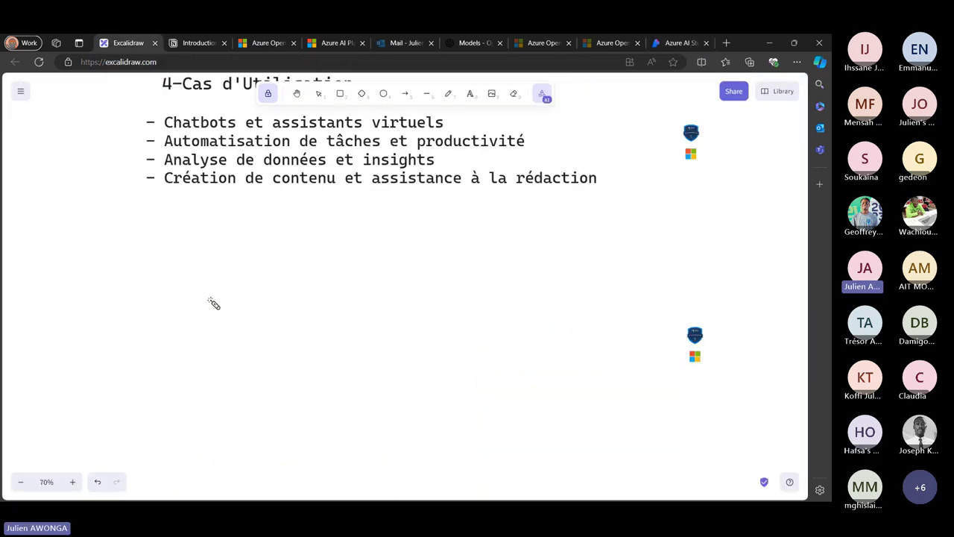
scroll(328, 248, up, 5)
scroll(328, 248, up, 10)
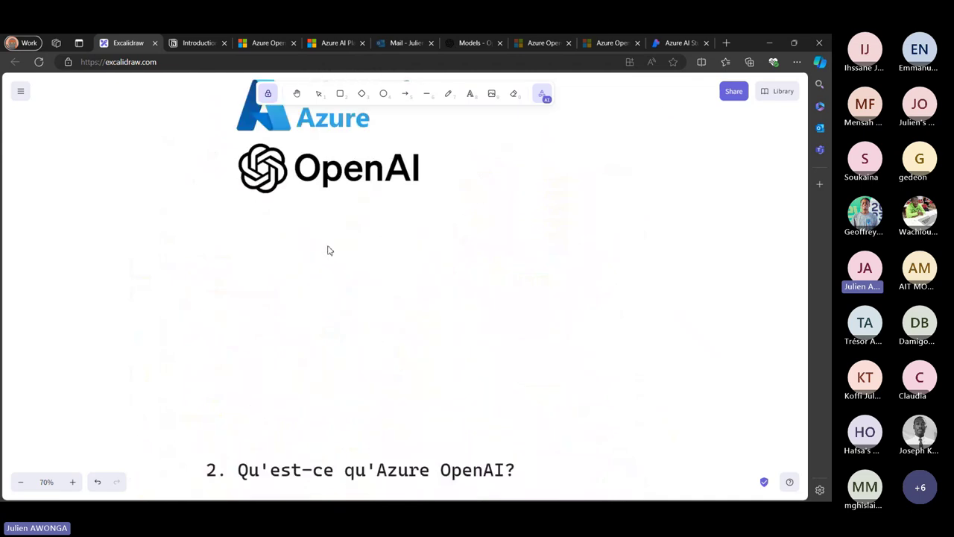
scroll(328, 250, down, 5)
ctrl+scroll(464, 324, up, 3)
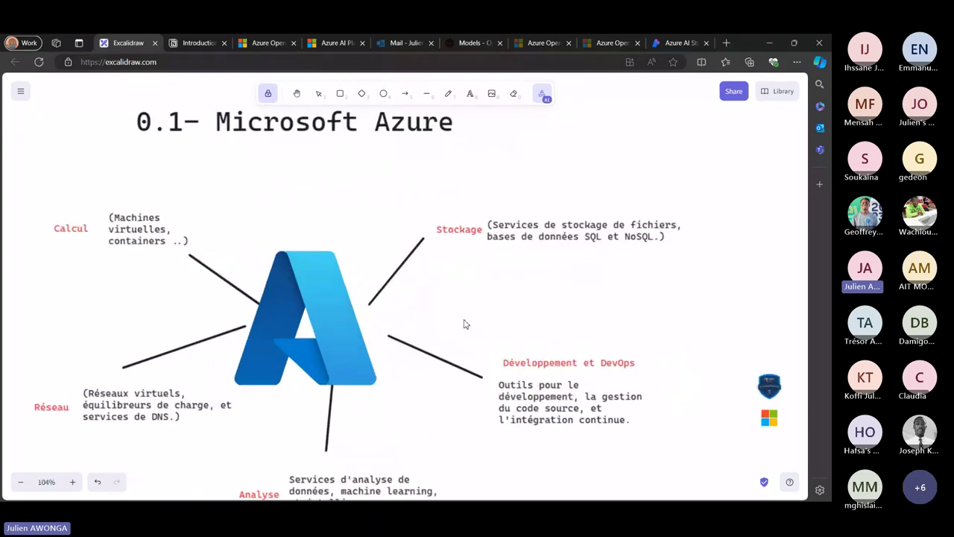
ctrl+scroll(464, 323, up, 4)
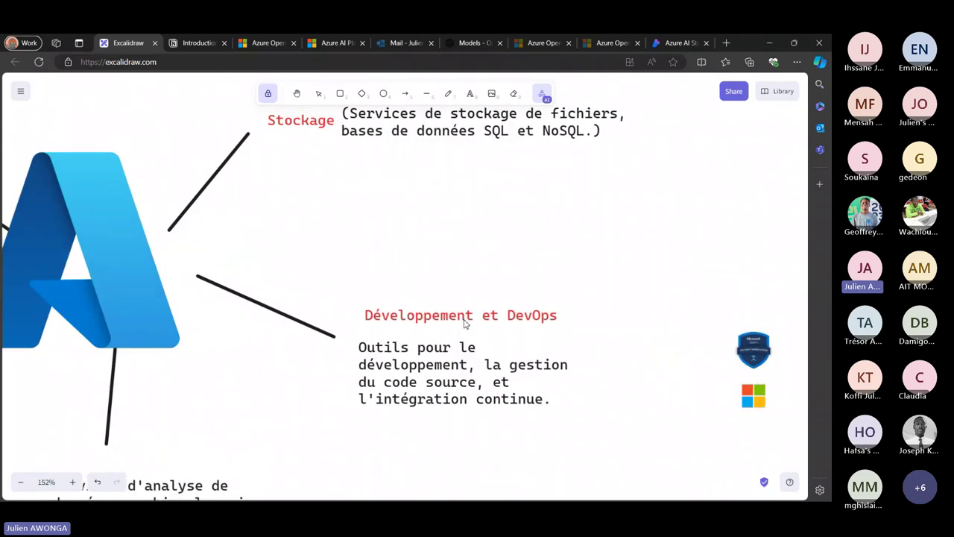
- Switch to Azure AI Studio, open the model catalog, and look through the GPT-4o announcement and the available models
click(668, 44)
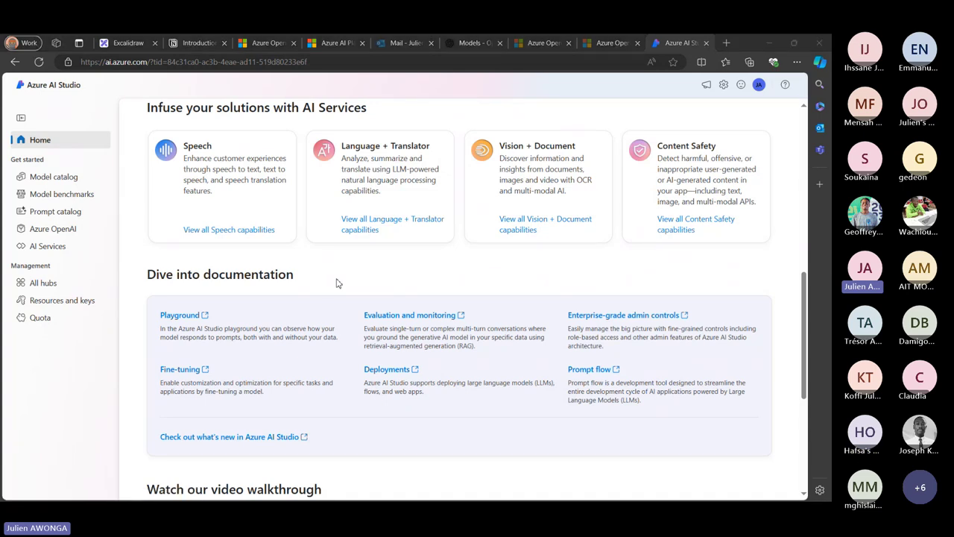
click(66, 175)
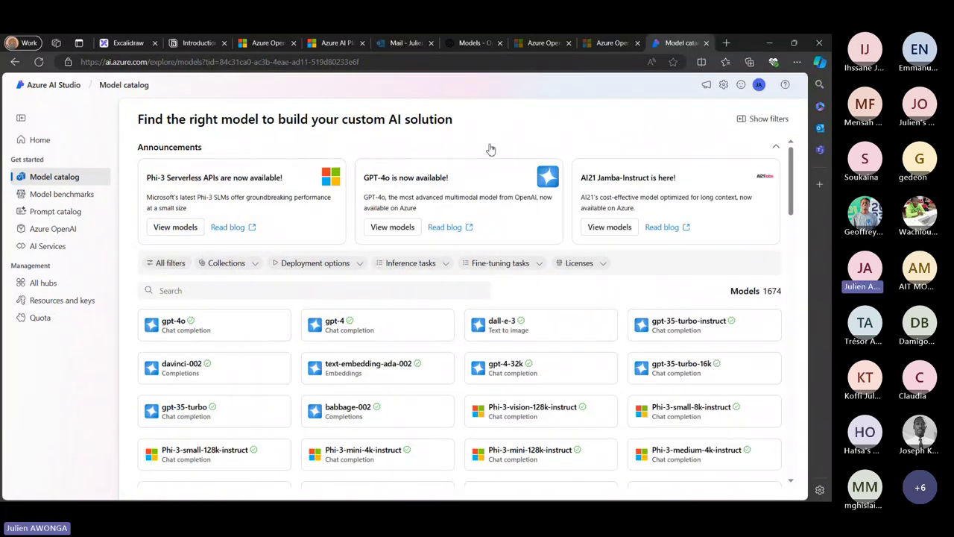
double_click(379, 178)
click(434, 180)
scroll(428, 182, down, 1)
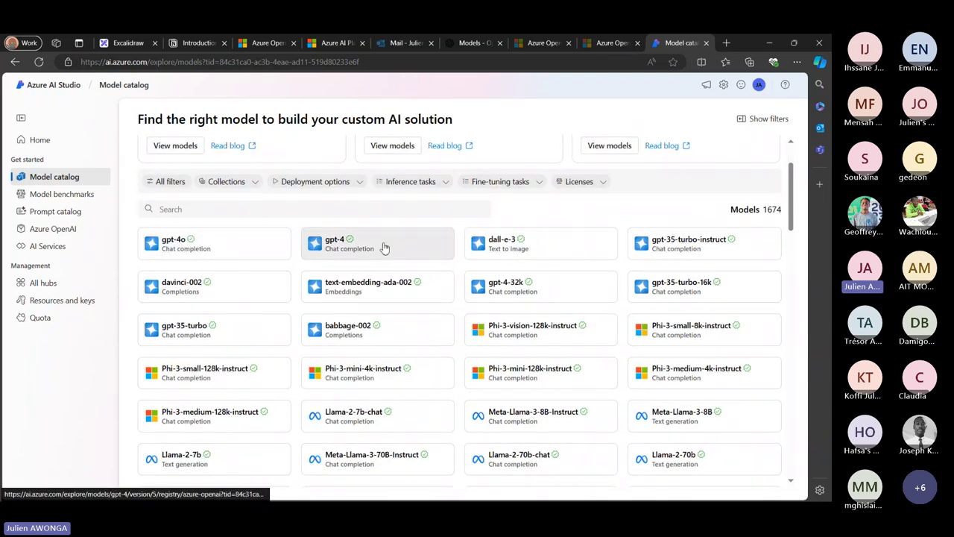
scroll(693, 248, down, 1)
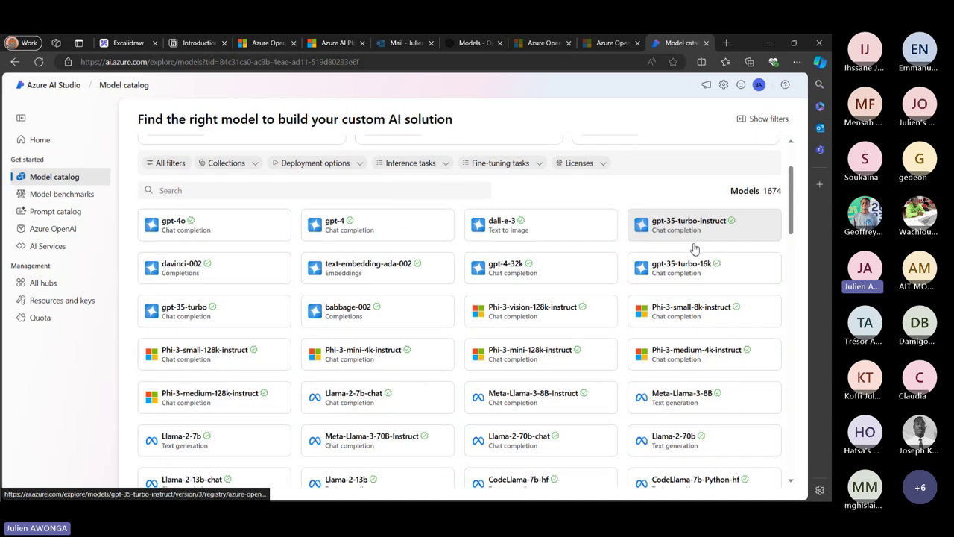
scroll(348, 292, down, 1)
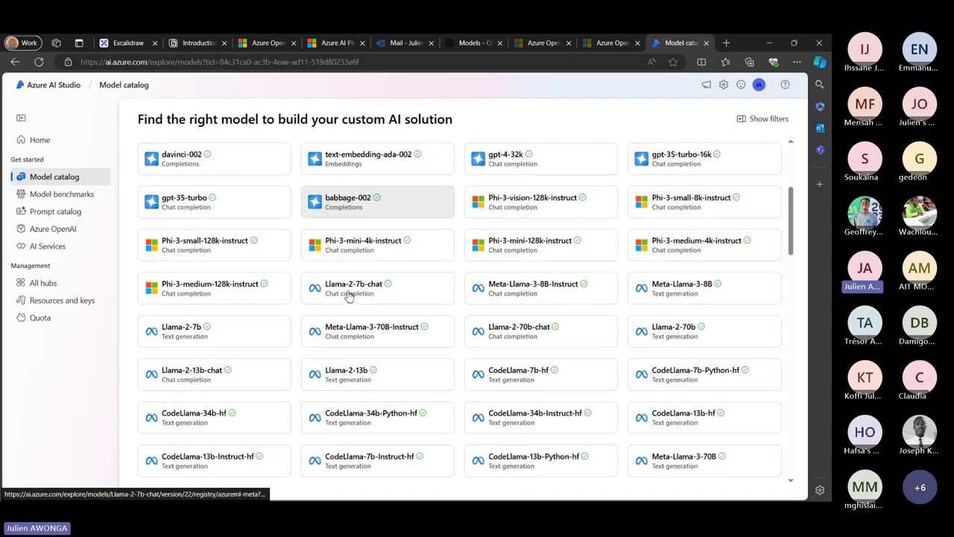
scroll(349, 295, down, 1)
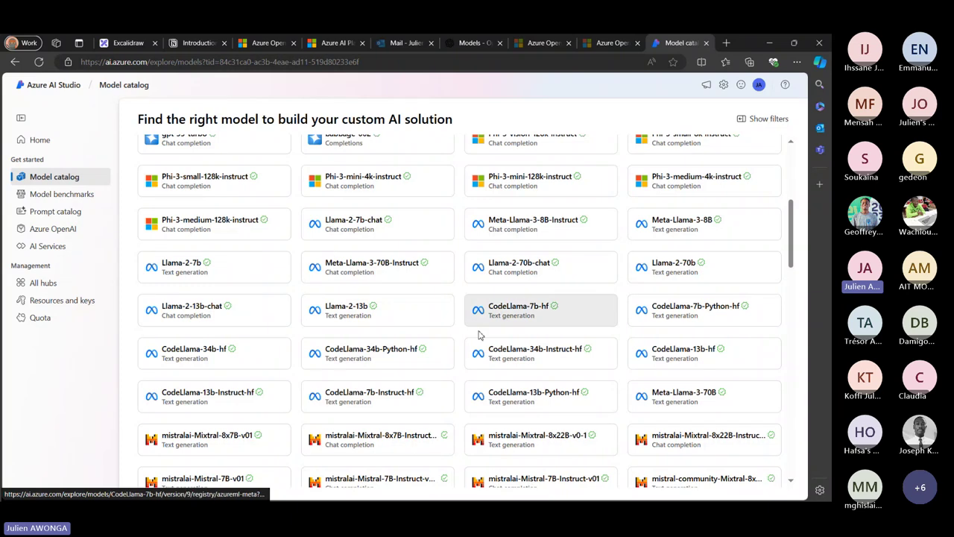
scroll(479, 335, down, 4)
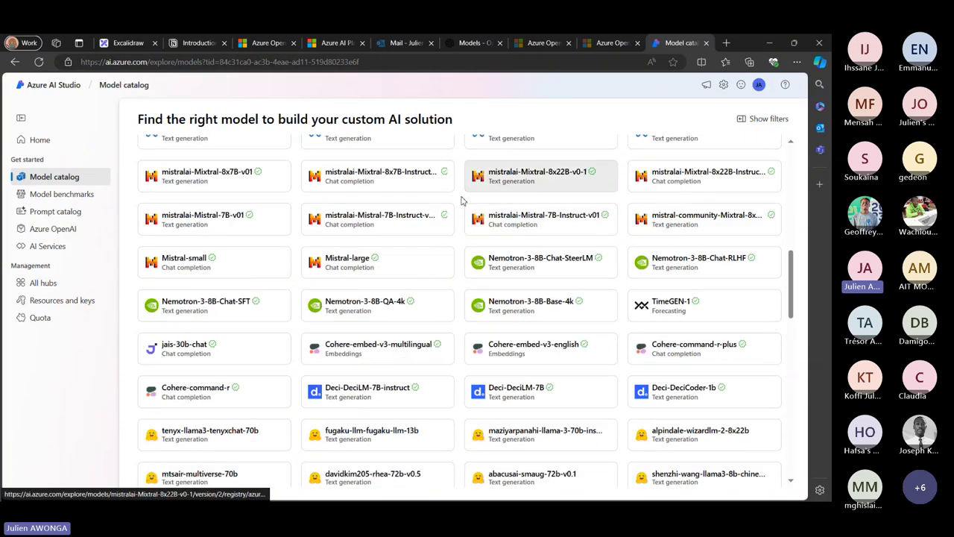
scroll(324, 212, down, 3)
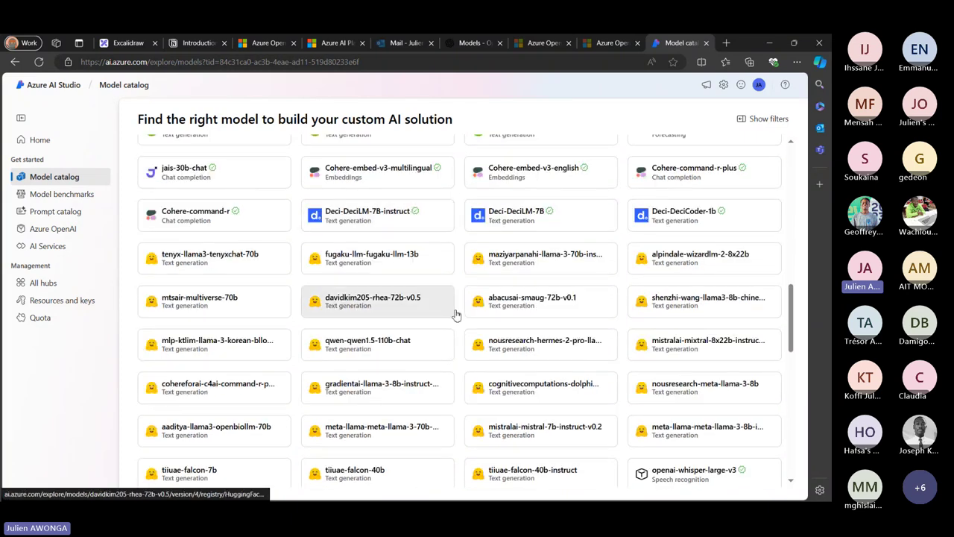
- Look through the model catalog down to the vision and object detection models, and examine the OpenAI models at its start
scroll(400, 366, down, 4)
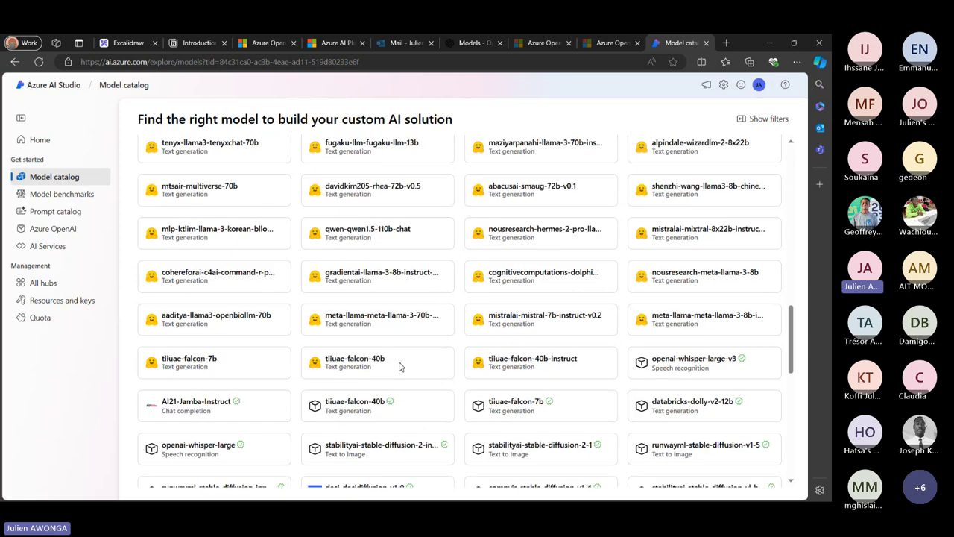
scroll(400, 365, up, 6)
scroll(400, 365, down, 10)
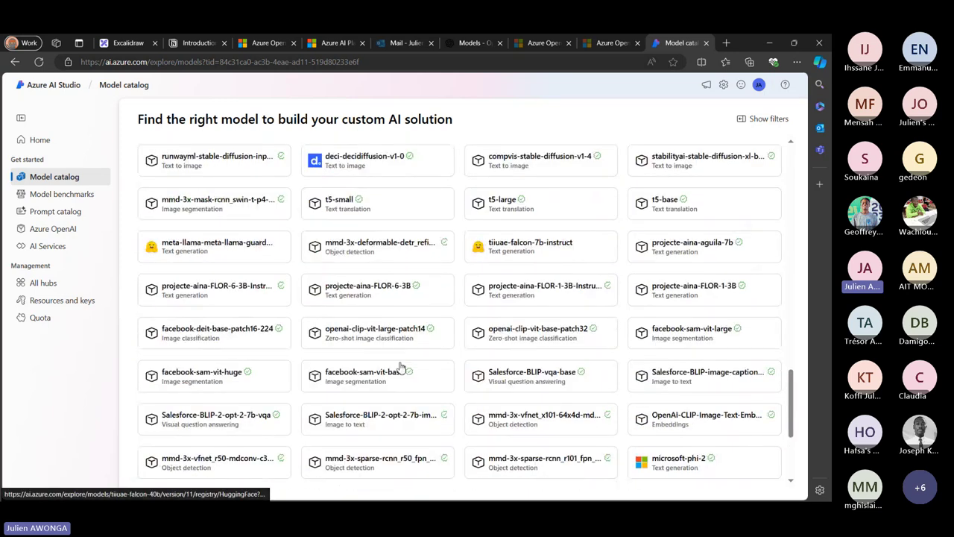
scroll(401, 366, up, 4)
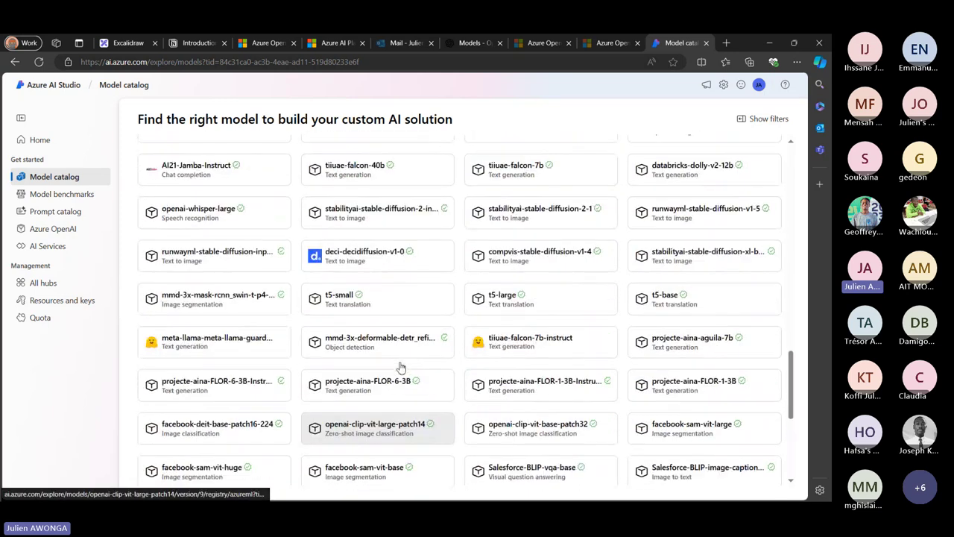
scroll(400, 366, up, 13)
scroll(184, 262, up, 2)
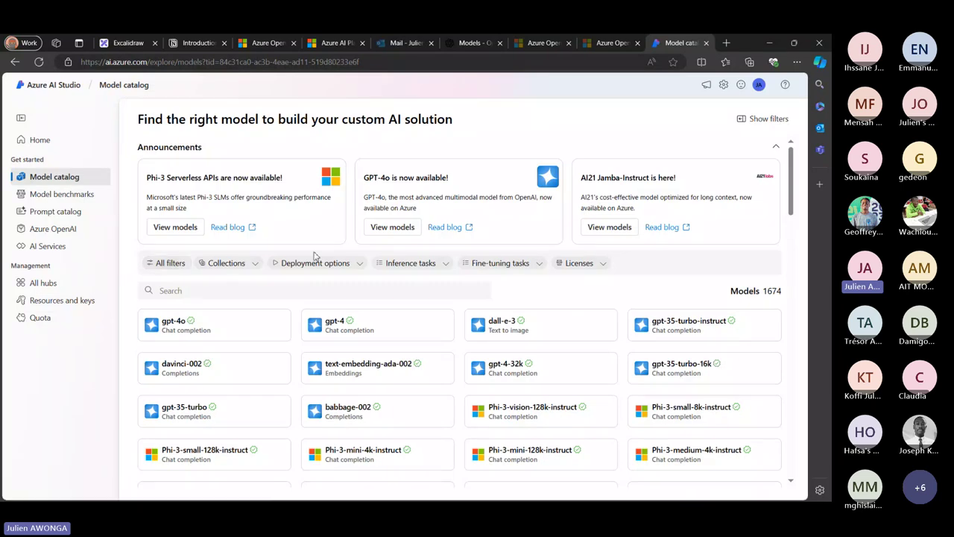
scroll(314, 257, down, 1)
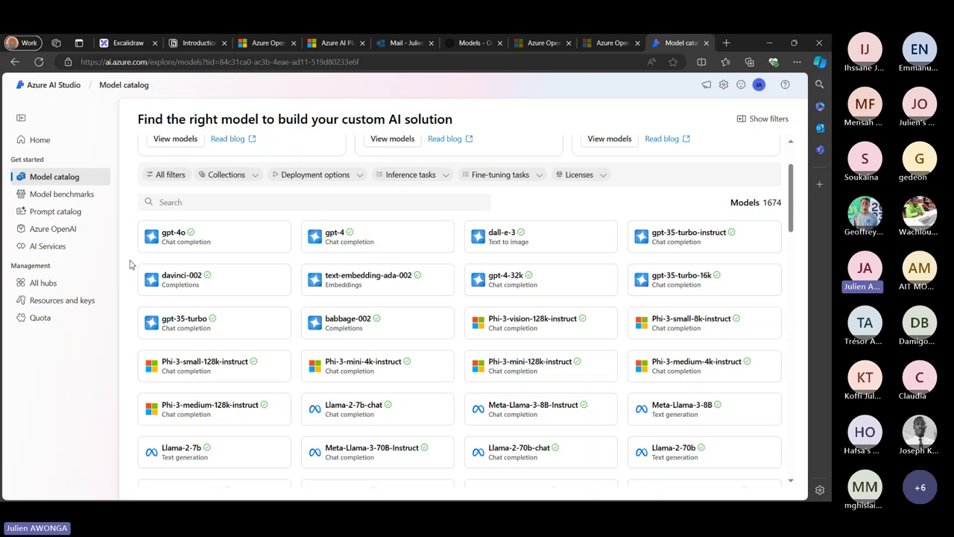
ctrl+scroll(130, 264, up, 3)
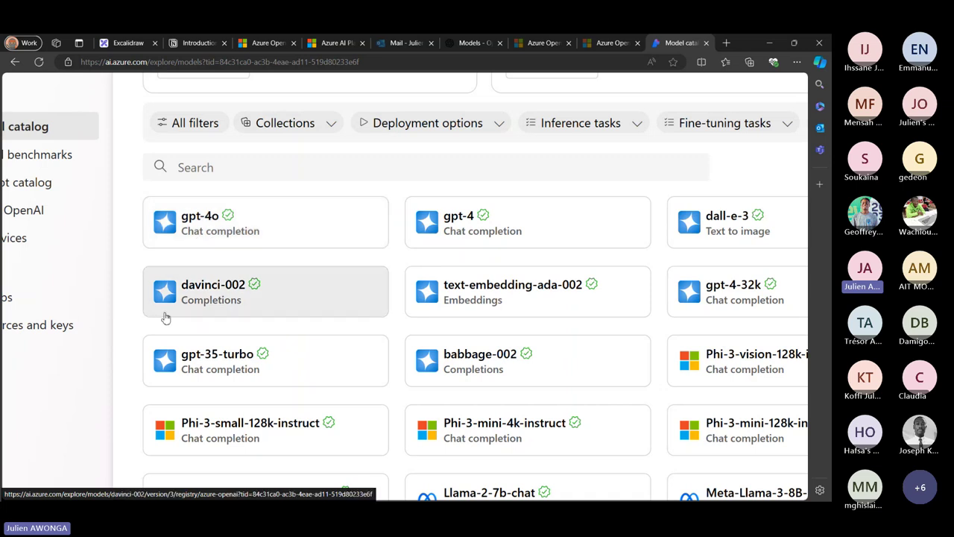
key(ctrl+0)
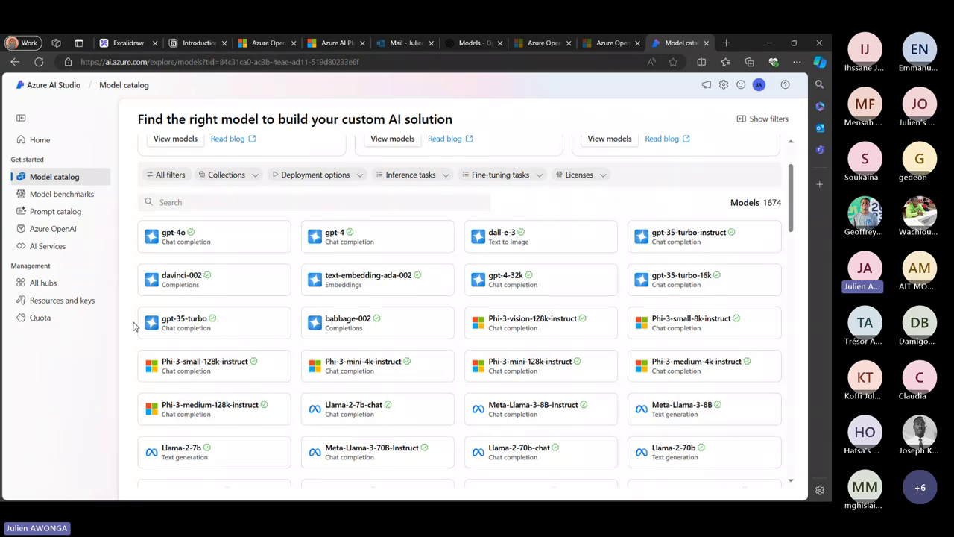
- Switch to the Excalidraw board and start a text reading "Le a" in the empty area beside the OpenAI and Microsoft diagram
click(128, 45)
ctrl+scroll(269, 268, down, 5)
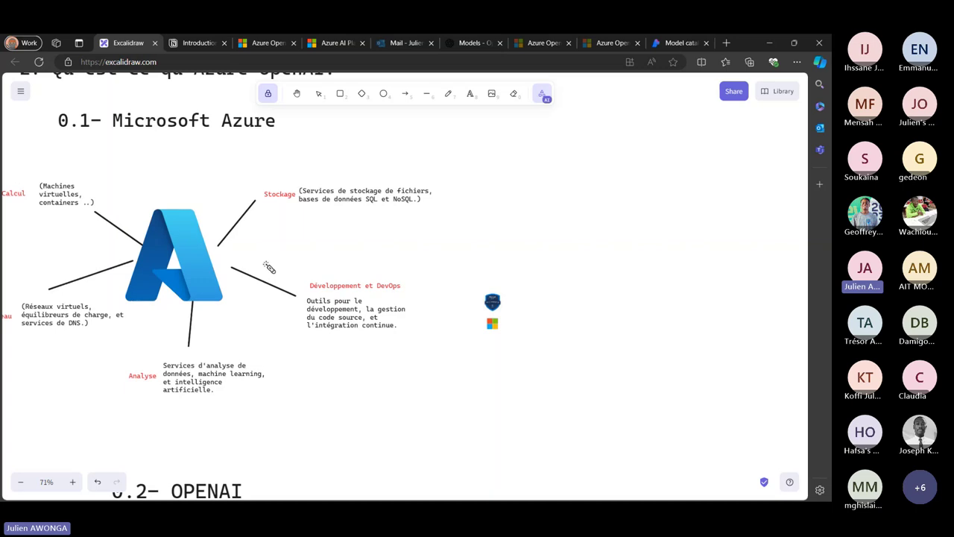
scroll(269, 268, right, 5)
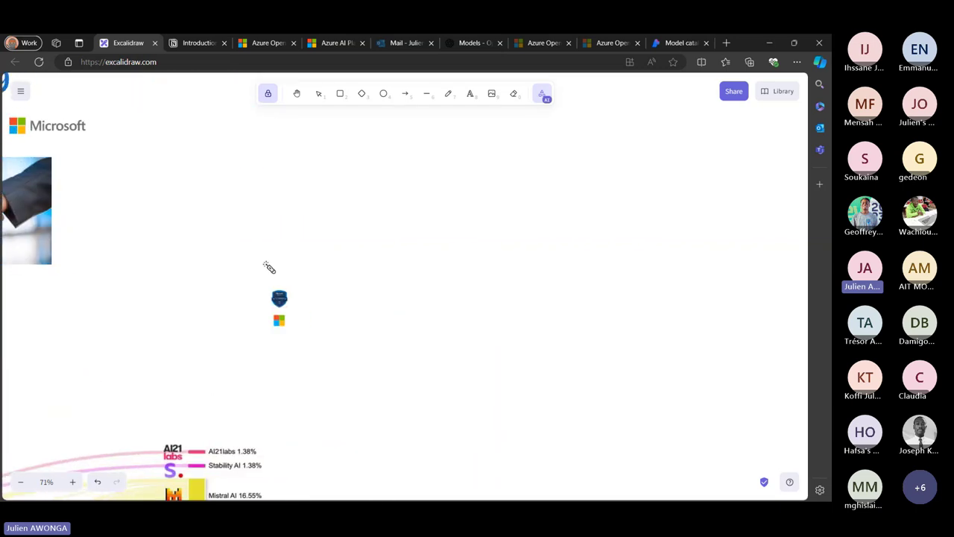
scroll(269, 267, up, 3)
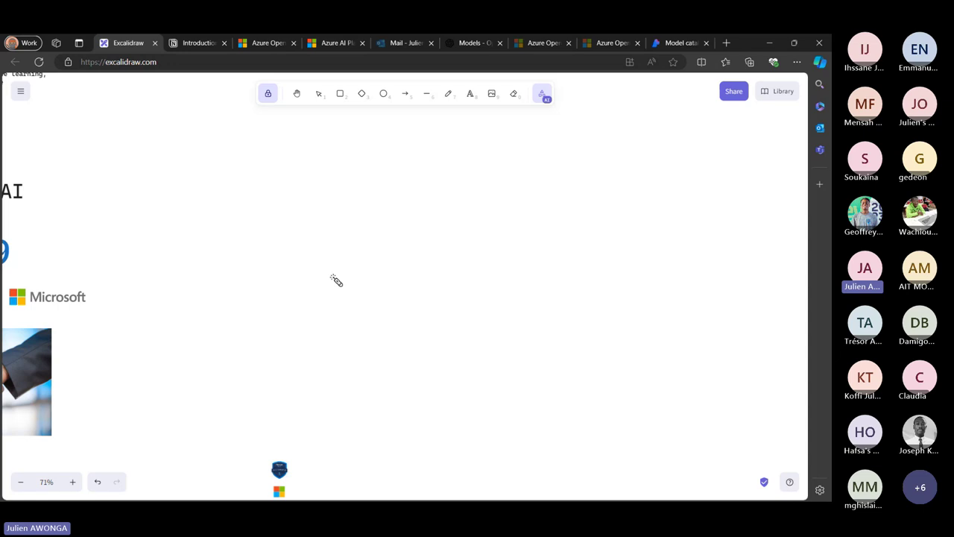
click(469, 94)
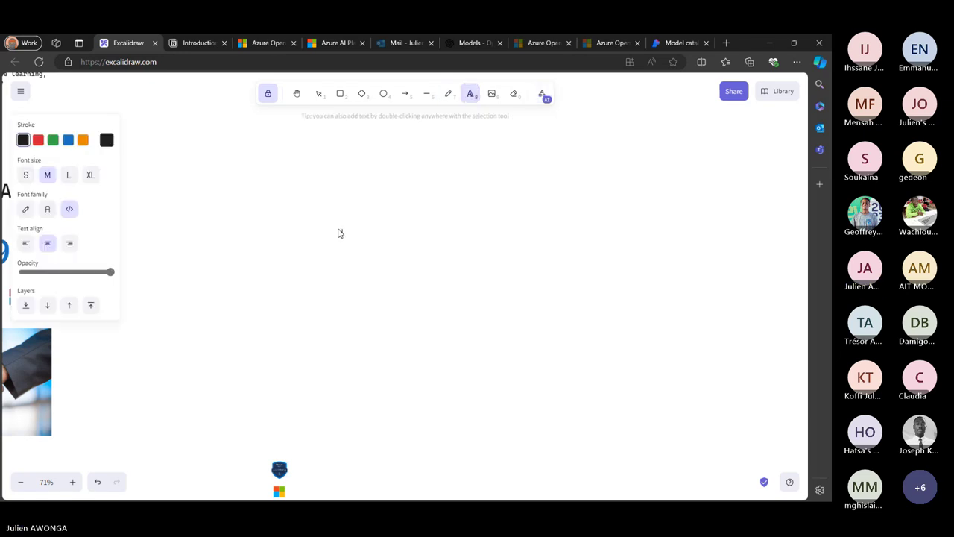
click(338, 233)
text(Le)
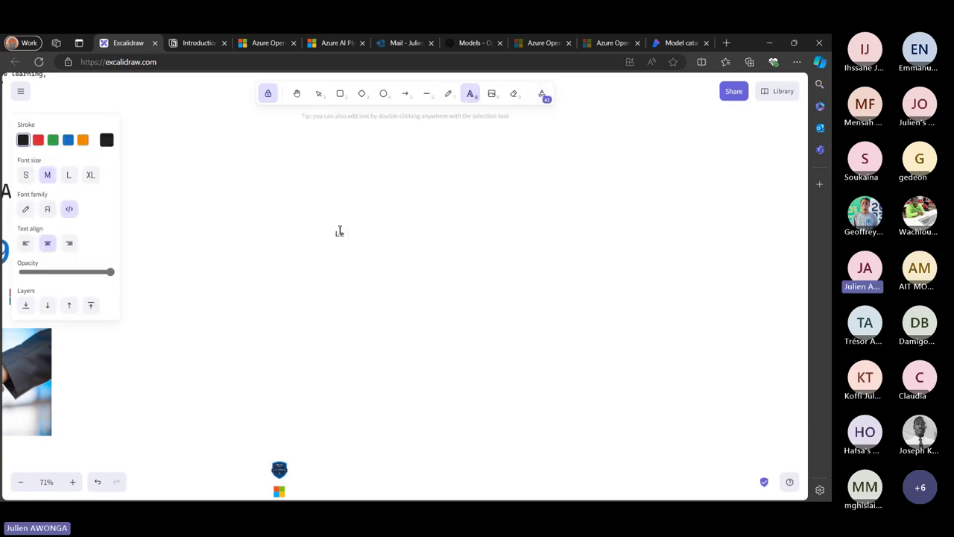
text( acht)
key(BackSpace)
key(BackSpace)
key(BackSpace)
click(269, 96)
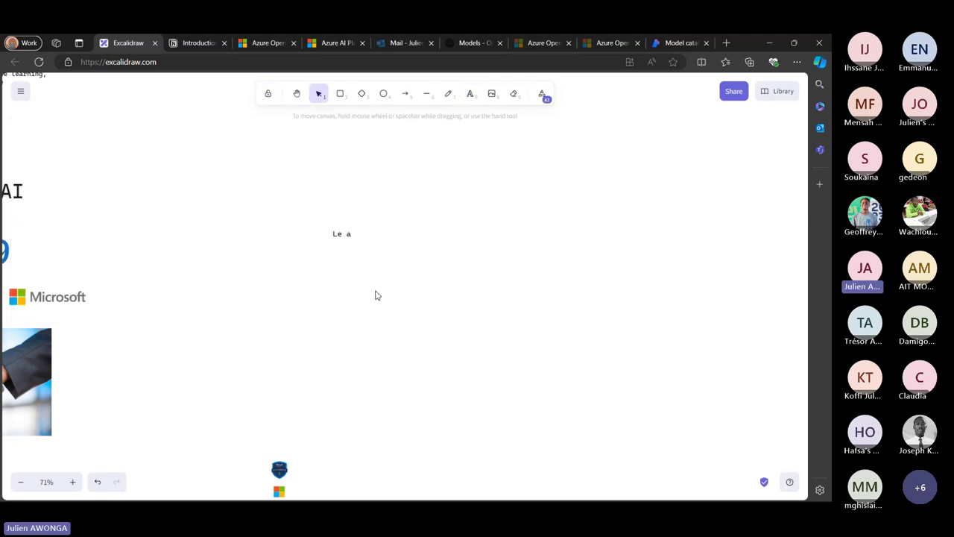
- Rewrite the new text as "Le chat habite dans un ..."
scroll(376, 295, up, 5)
scroll(363, 228, up, 1)
click(335, 290)
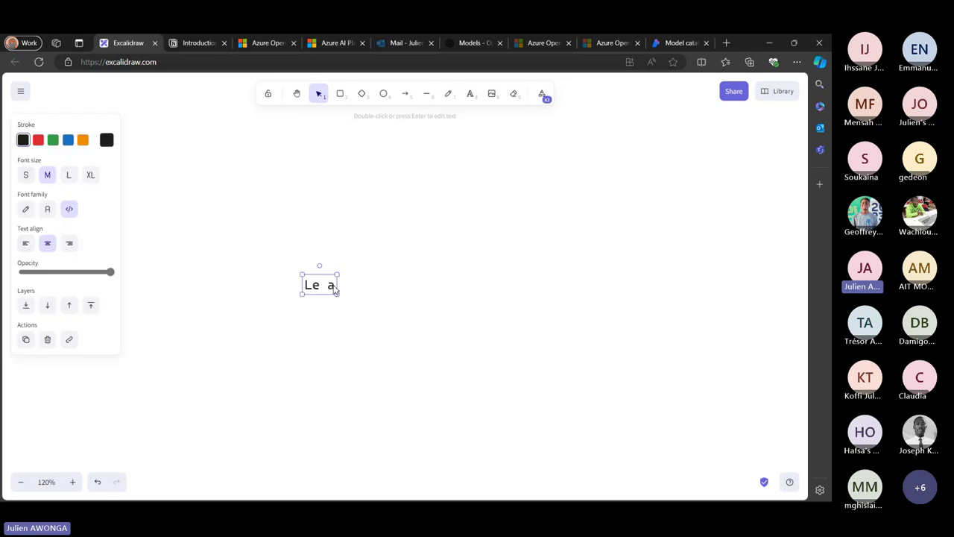
double_click(330, 285)
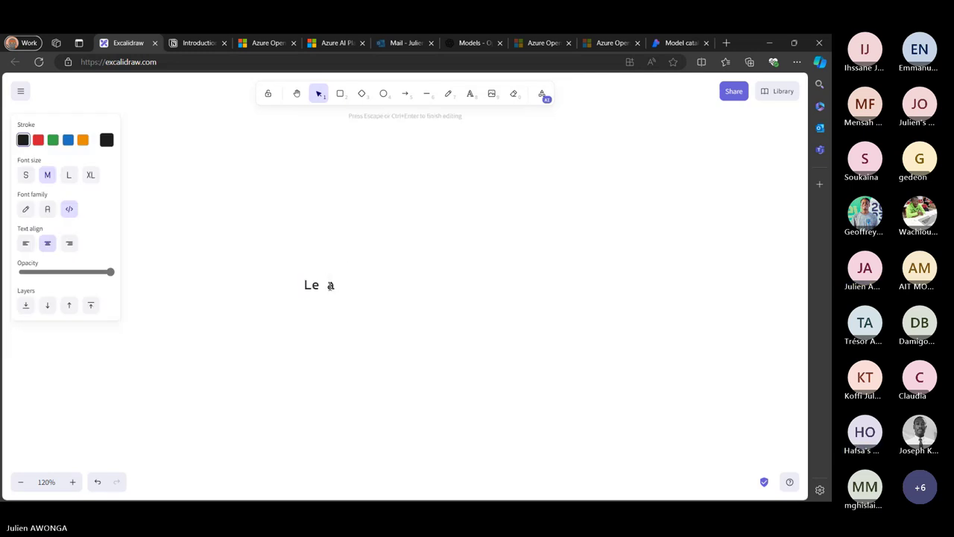
key(BackSpace)
text(cha)
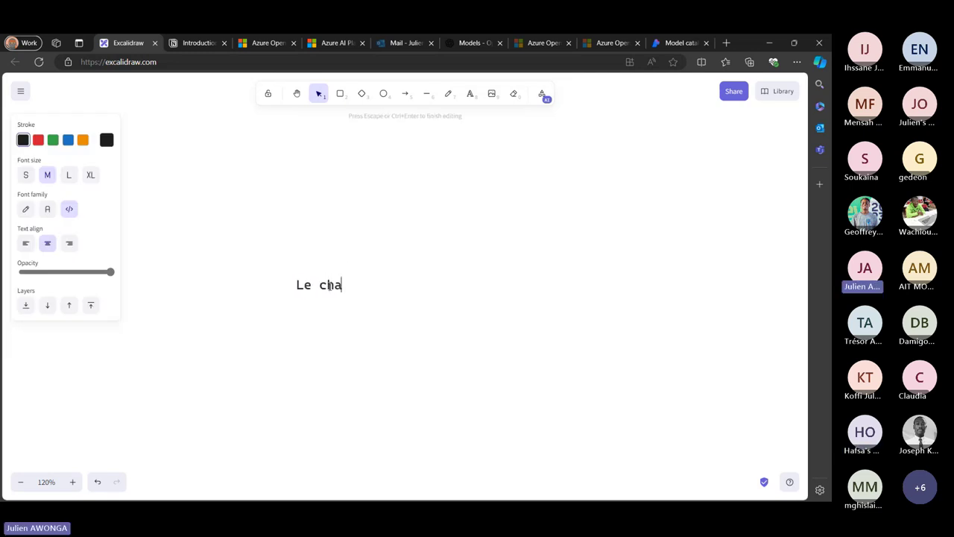
text(t habite dab)
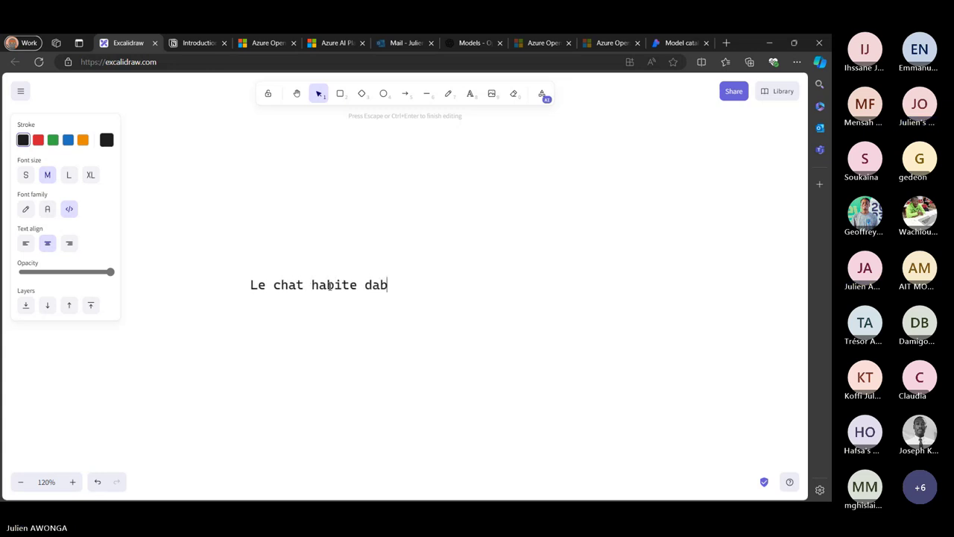
key(BackSpace)
text(ns)
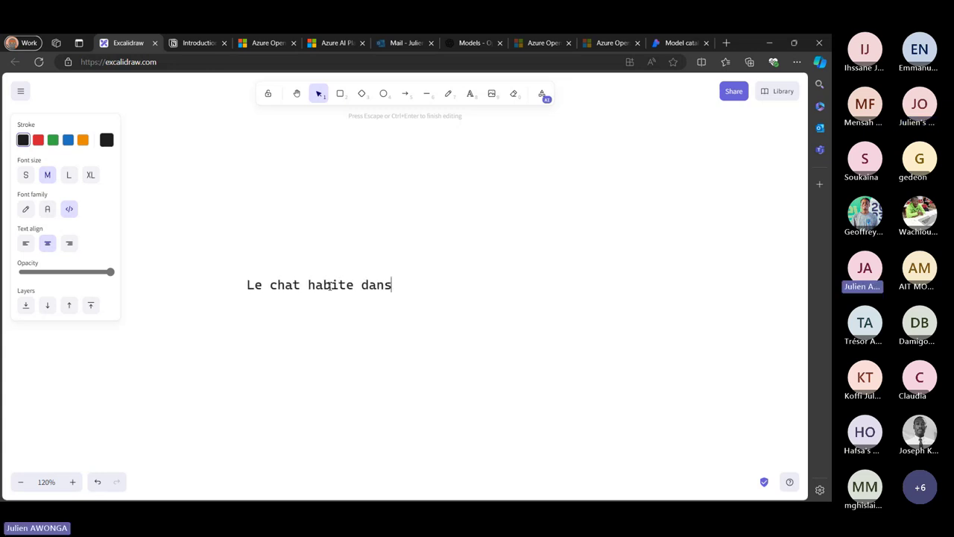
text( un ...)
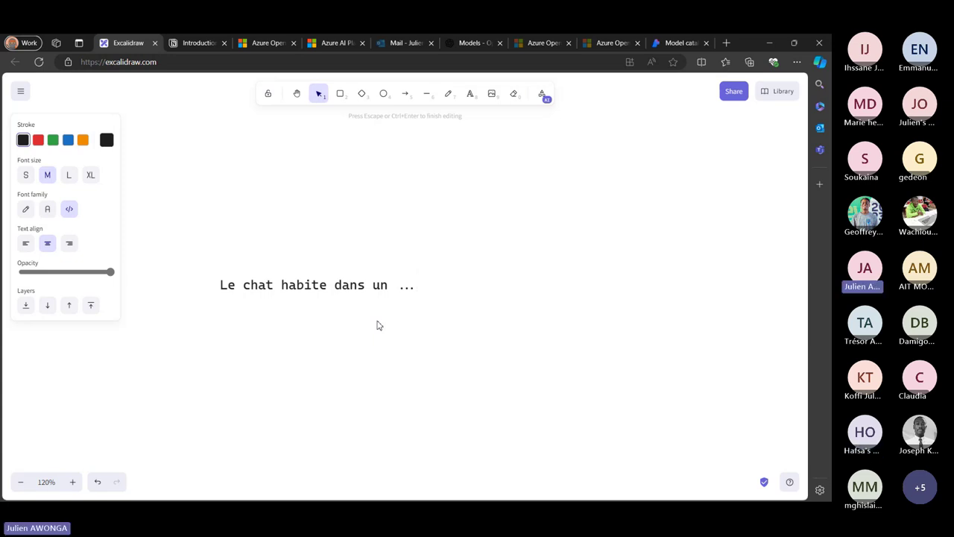
drag(400, 287, 418, 289)
click(235, 353)
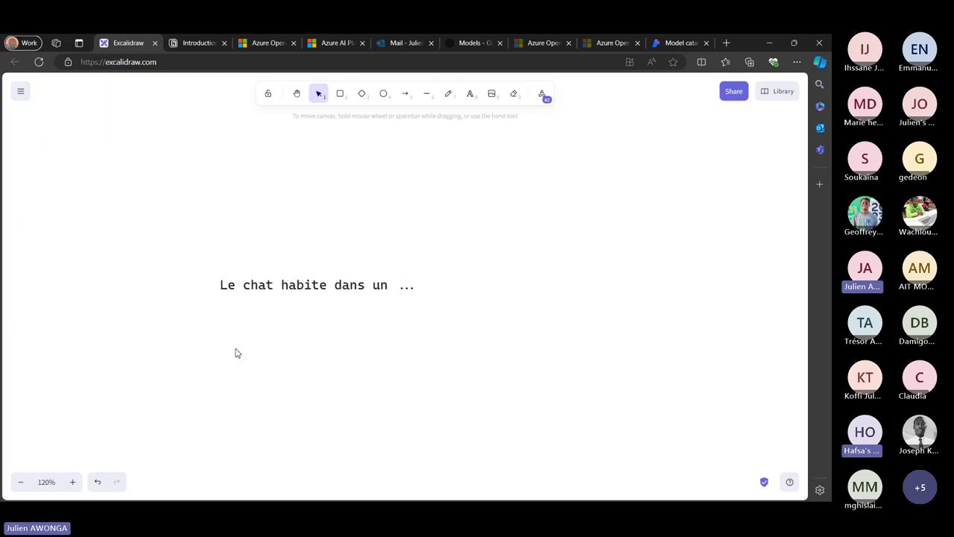
- Add the candidate words "animal" and "ami" side by side below the sentence
double_click(238, 334)
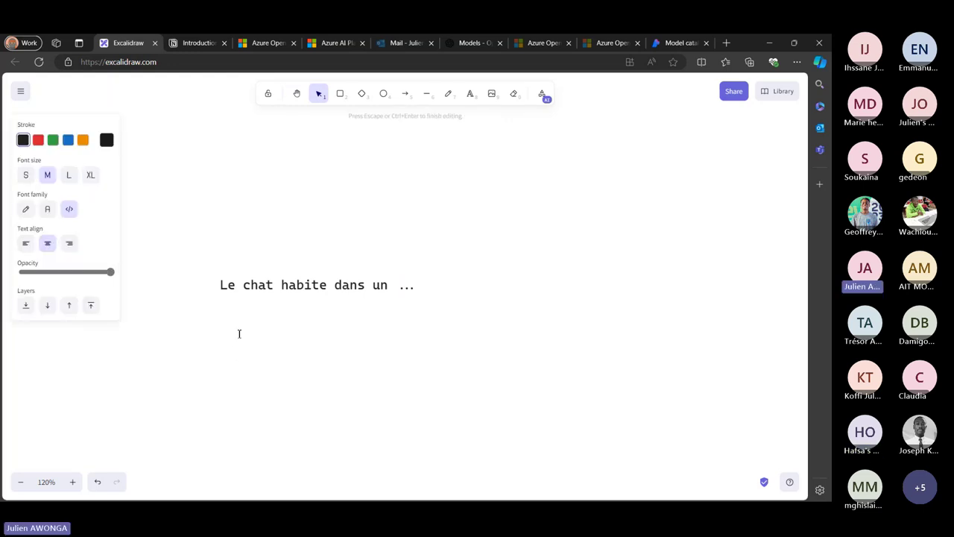
text(animal)
key(Escape)
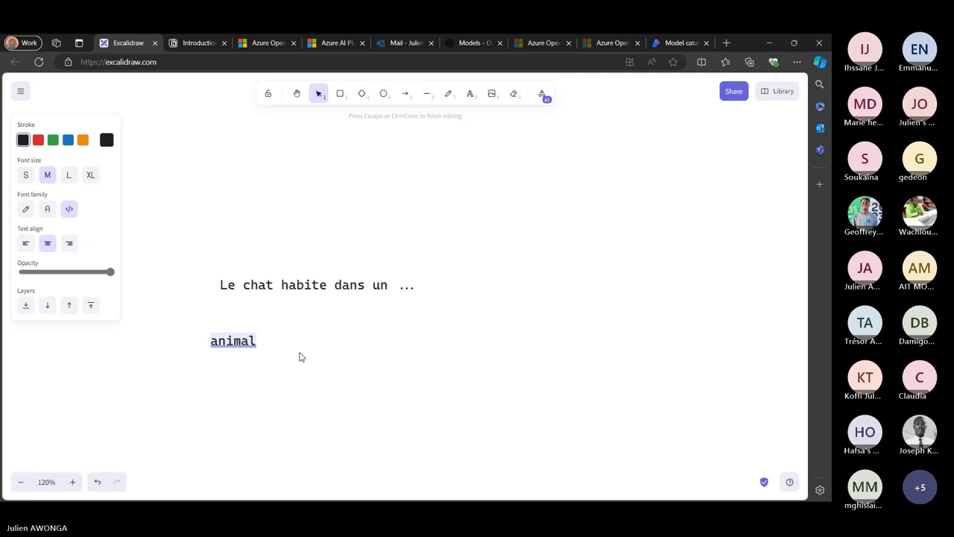
double_click(306, 347)
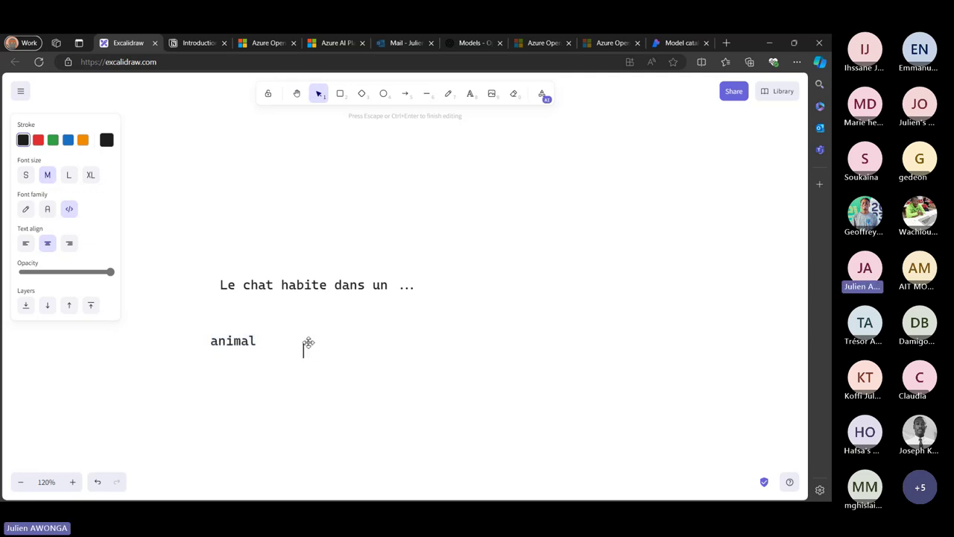
text(ami)
click(301, 357)
click(304, 351)
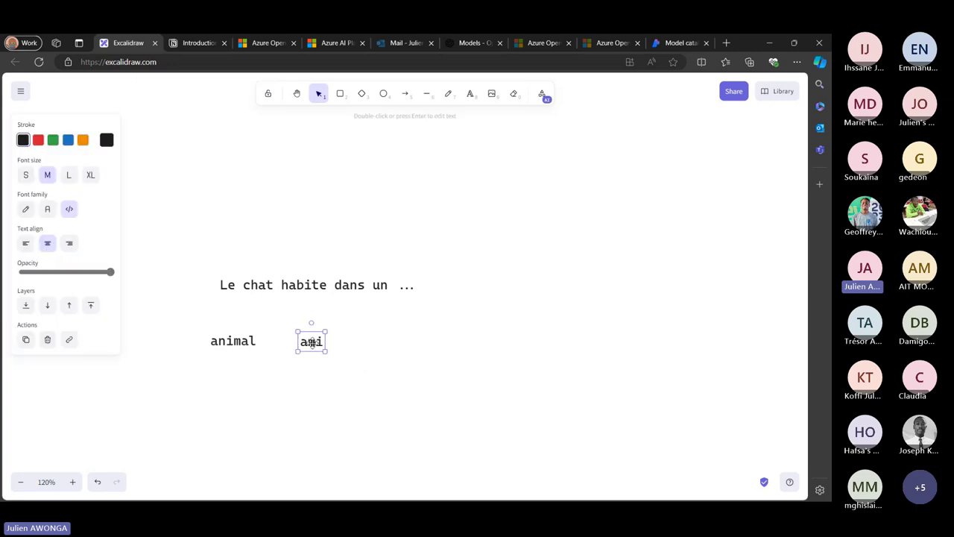
- Add the score 0.8 below "animal" and .3 below "ami"
double_click(221, 367)
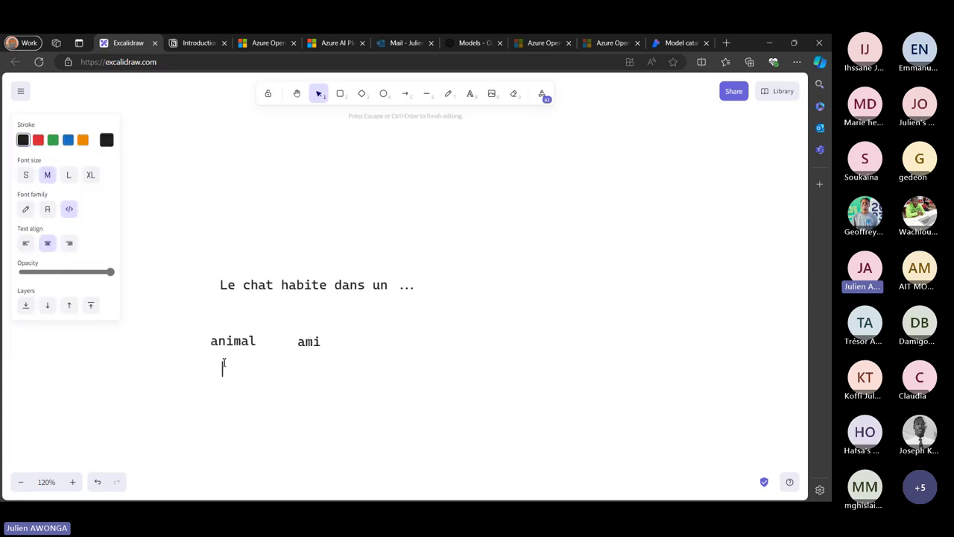
text(0.1)
key(BackSpace)
text(8)
double_click(301, 365)
text(.02)
key(BackSpace)
key(BackSpace)
text(3)
click(302, 344)
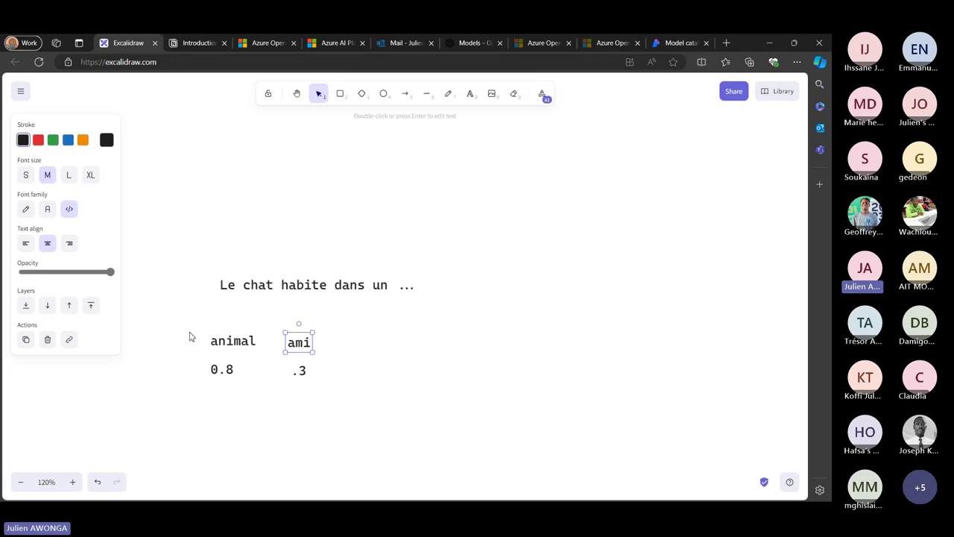
drag(198, 316, 321, 389)
key(Escape)
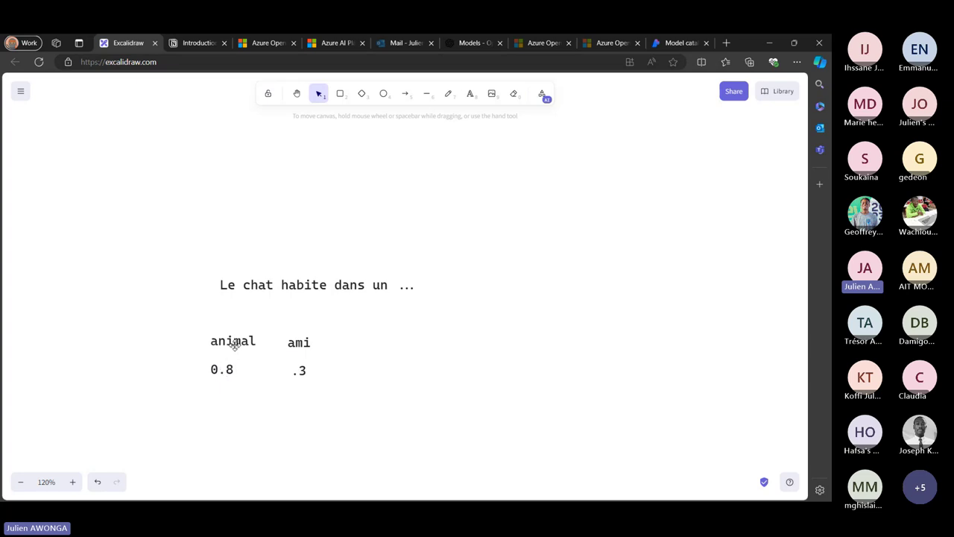
- Move "animal" over the dots ending the sentence and place a duplicate of it back above the 0.8 score
drag(234, 343, 421, 285)
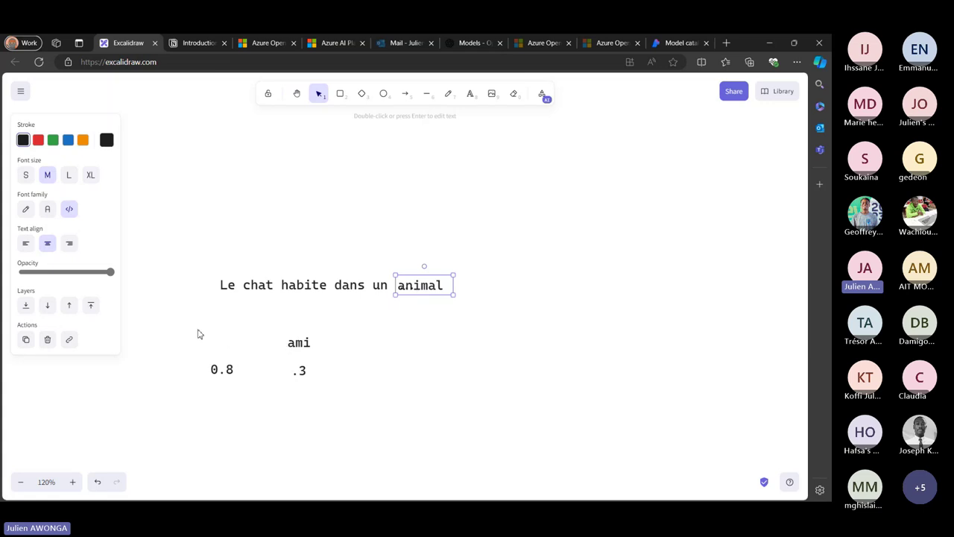
key(ctrl+d)
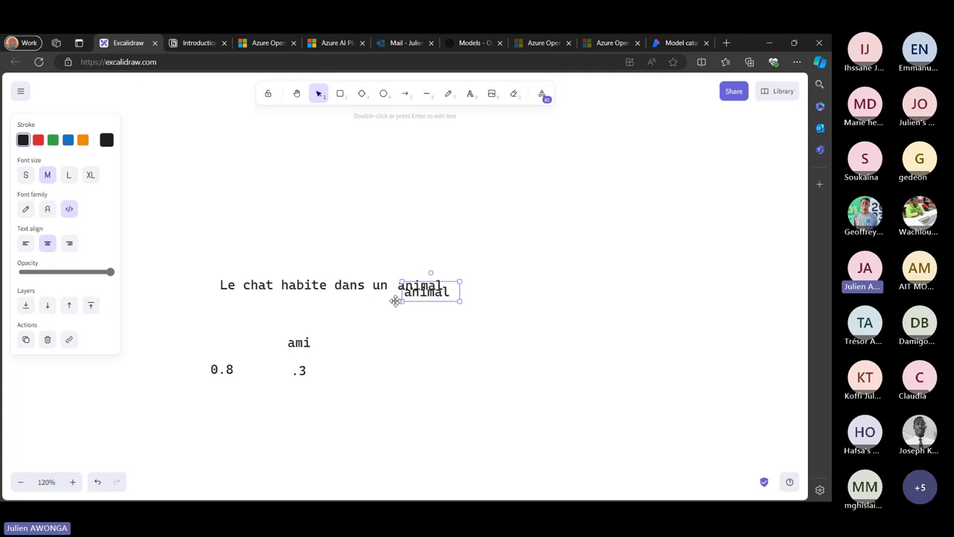
drag(395, 300, 174, 350)
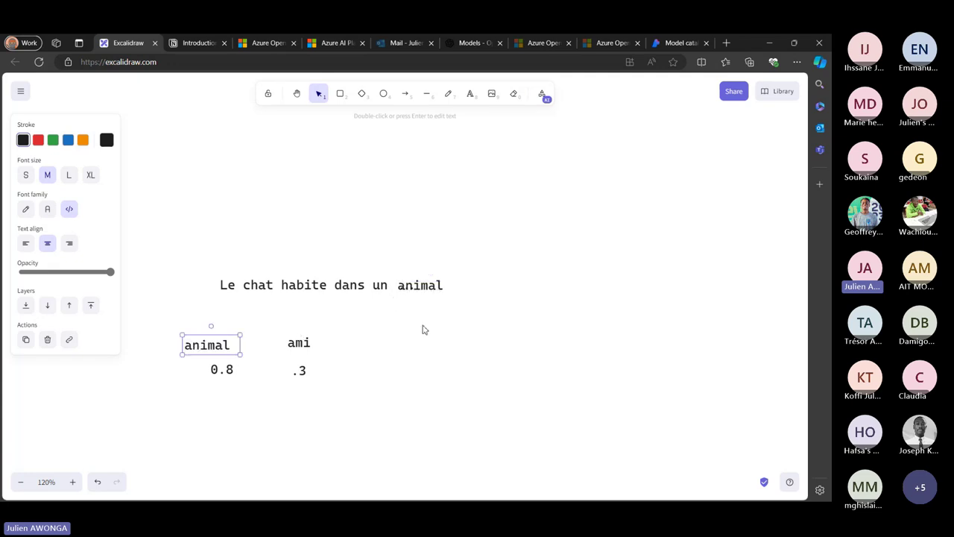
- Duplicate "ami" and place the copy beside the candidate words, below the end of the sentence
click(292, 340)
key(ctrl+d)
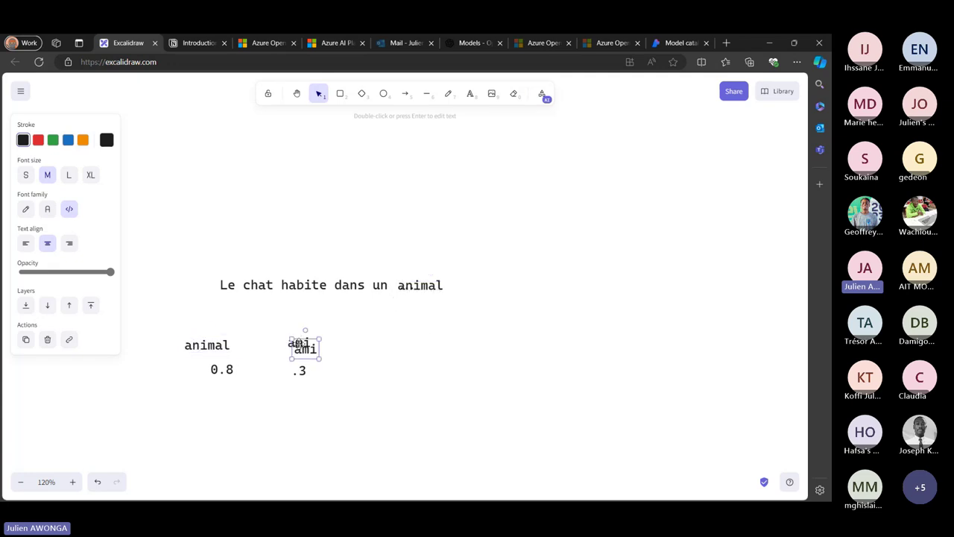
drag(298, 341, 400, 340)
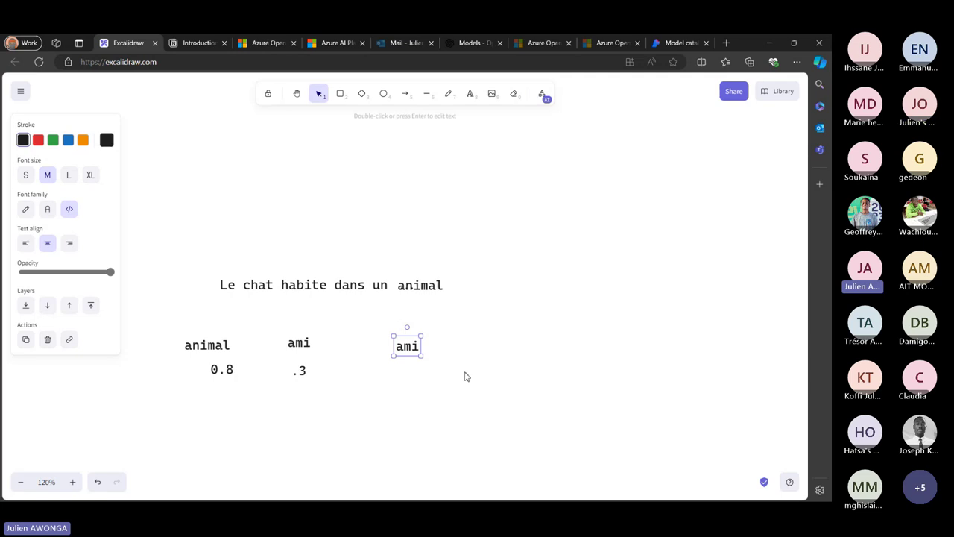
- Replace "Le chat" at the start of the example sentence with new wording beginning "Bonjour je v"
double_click(252, 285)
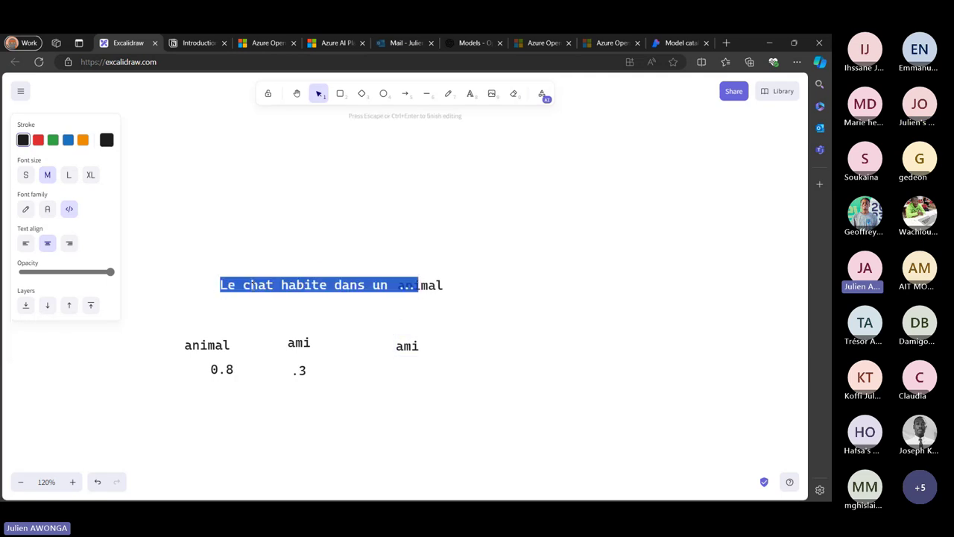
double_click(268, 285)
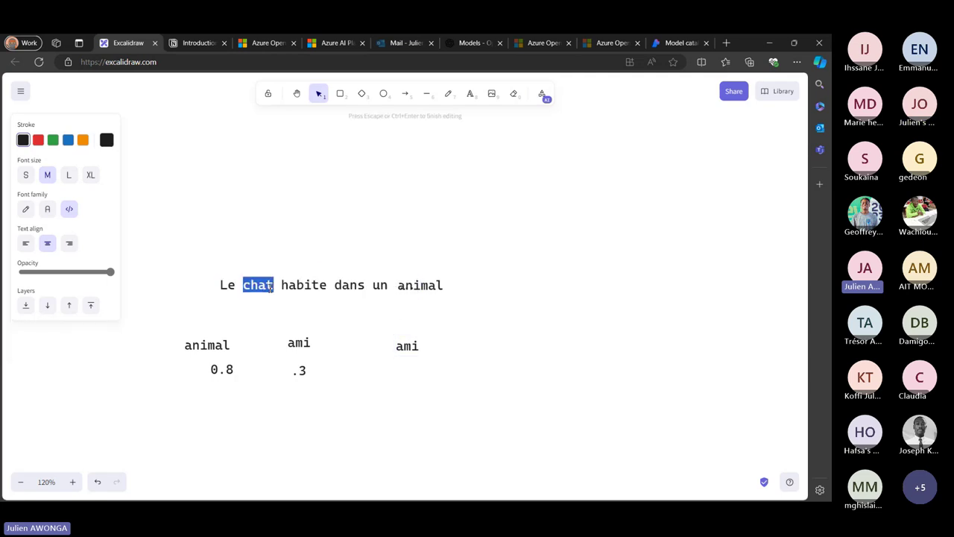
key(ctrl+z)
key(ctrl+z)
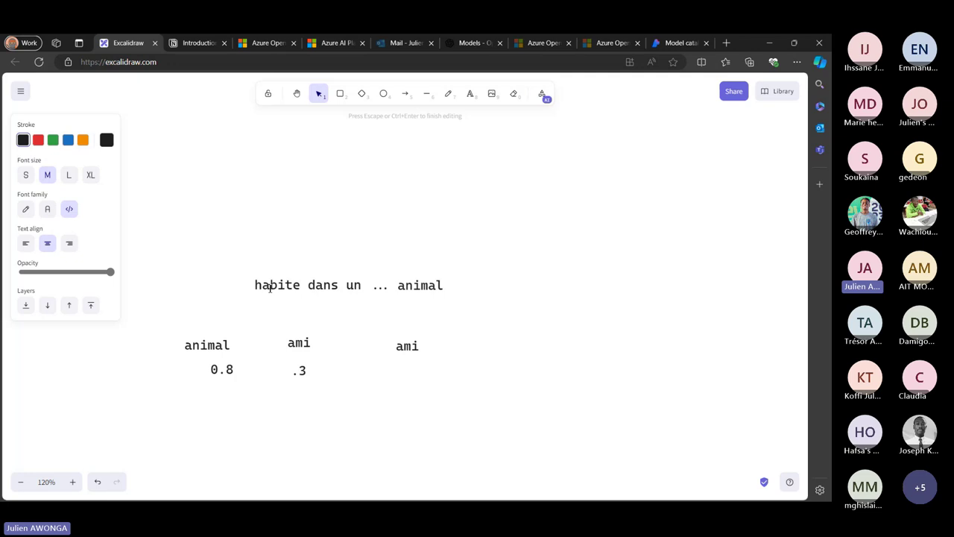
text(Bonjour,)
key(BackSpace)
text(je v )
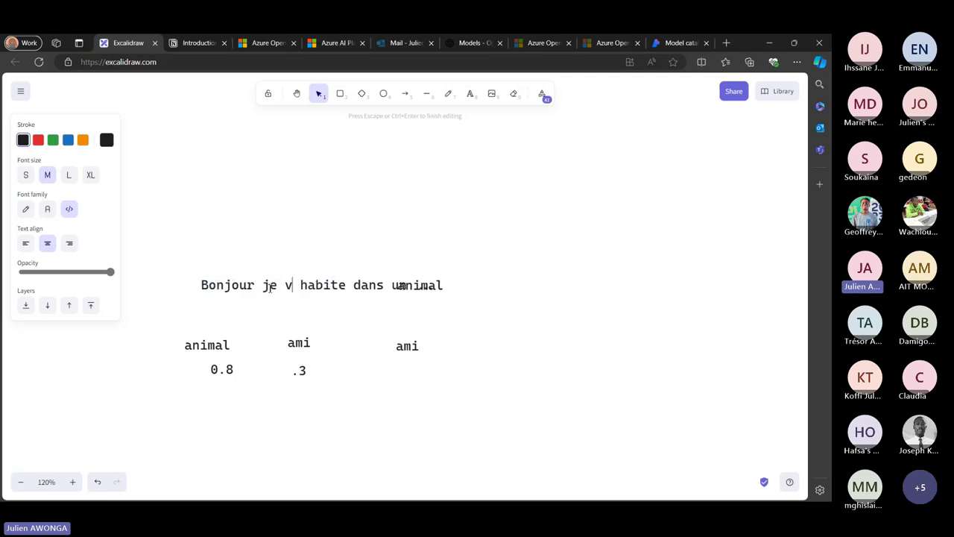
text(eou)
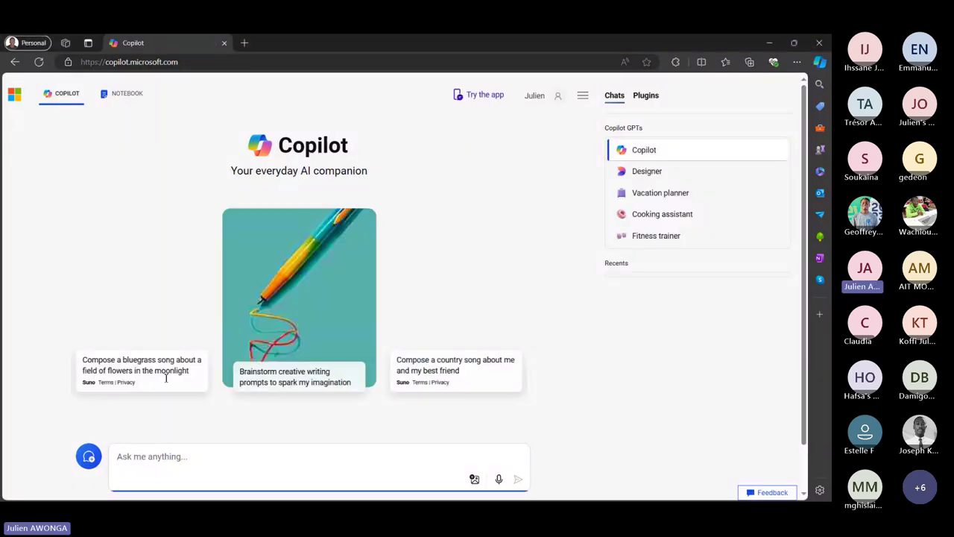
- Switch to Copilot's chat mode and begin a message with "J'habite a paris , quelle"
click(125, 97)
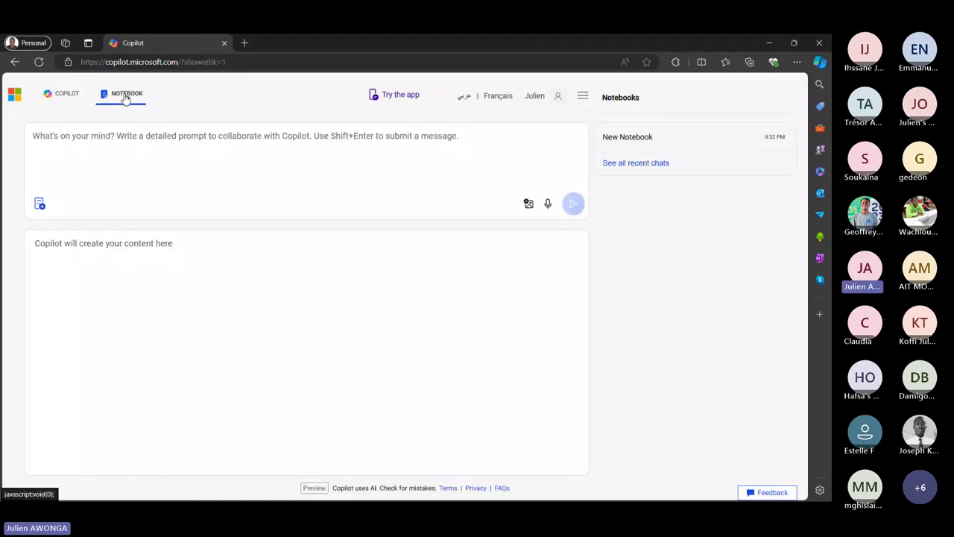
click(66, 97)
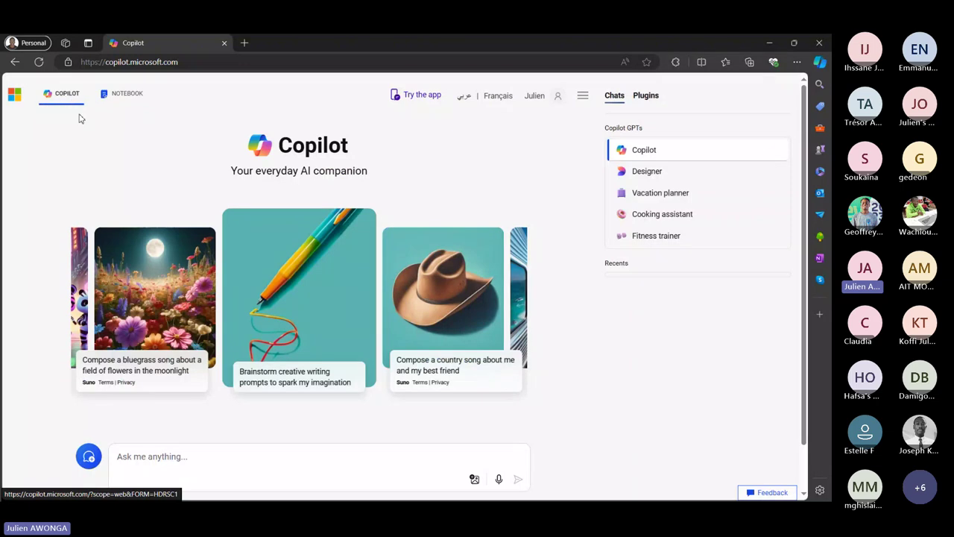
click(220, 453)
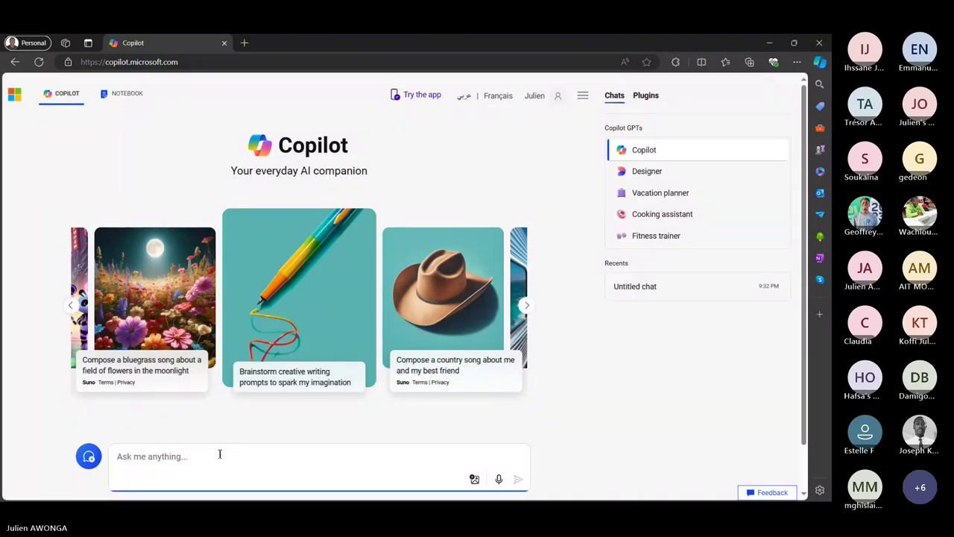
text(J)
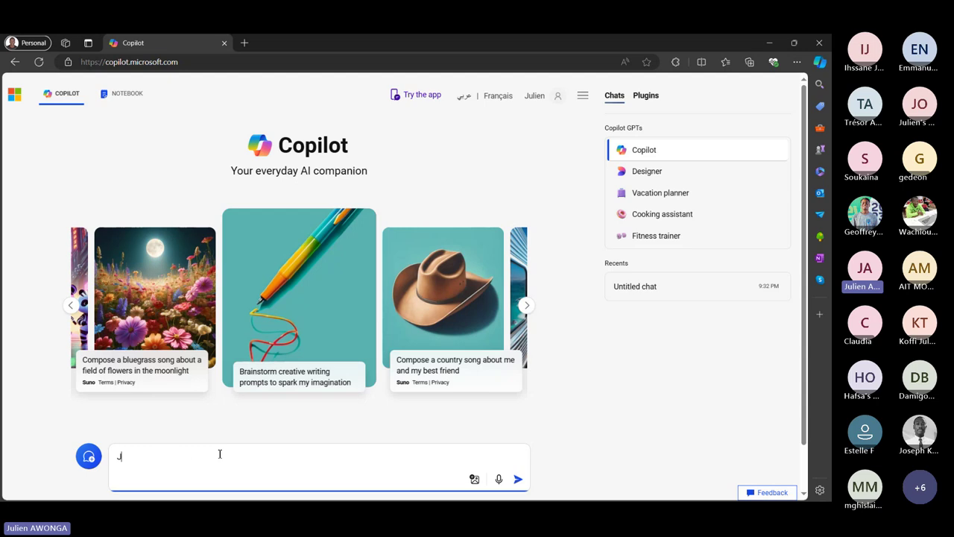
text(e)
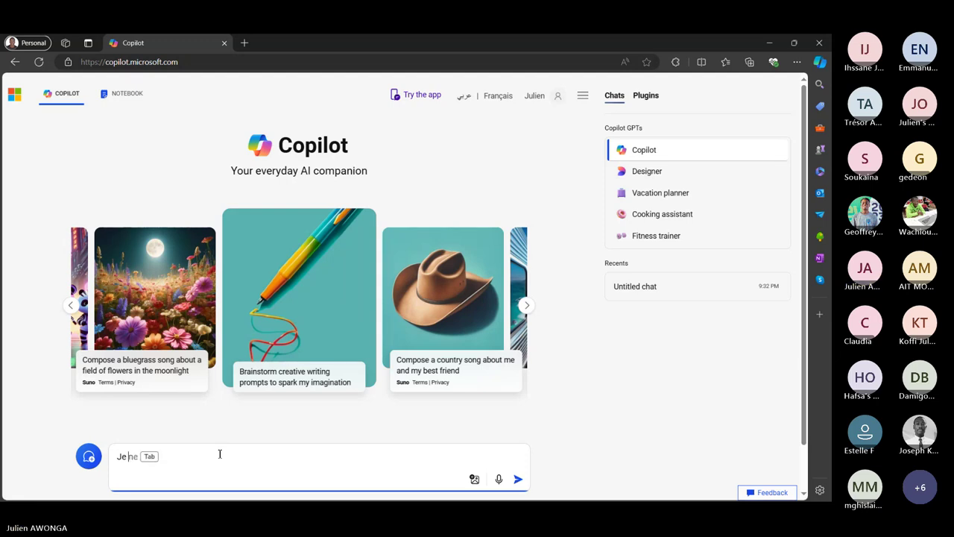
key(BackSpace)
text('ah)
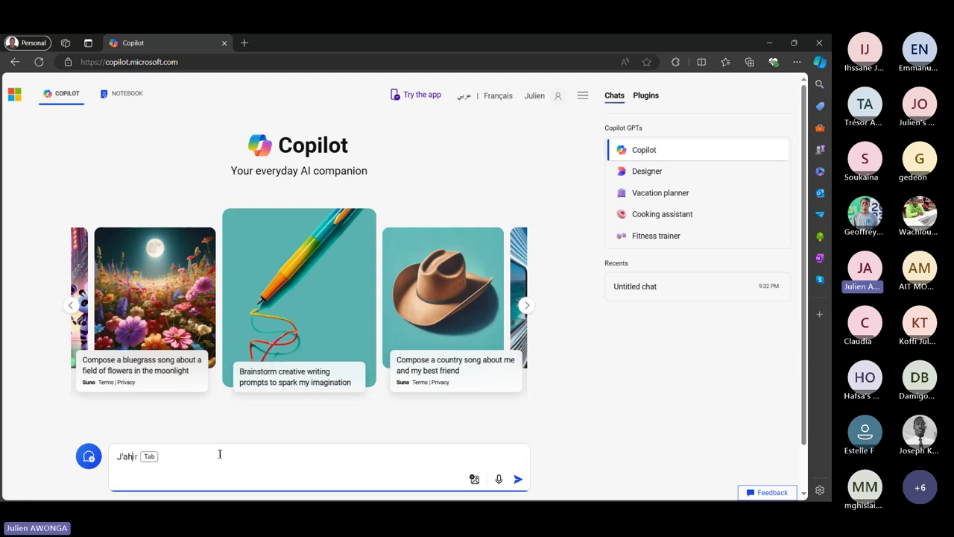
text(i)
key(BackSpace)
key(BackSpace)
key(BackSpace)
text(habite a)
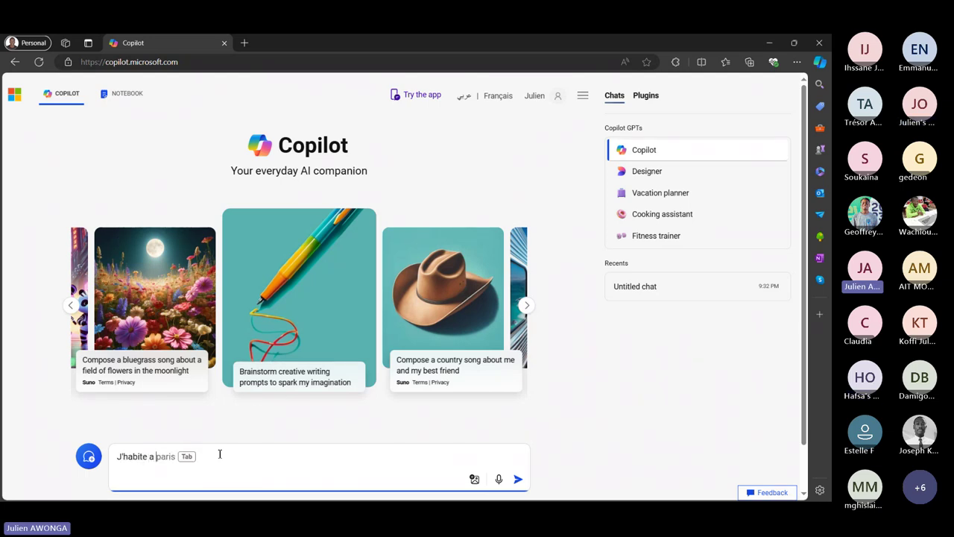
key(Tab)
text(, quelle)
- Replace "paris" with "france" in the unsent message
double_click(167, 456)
text(farnce)
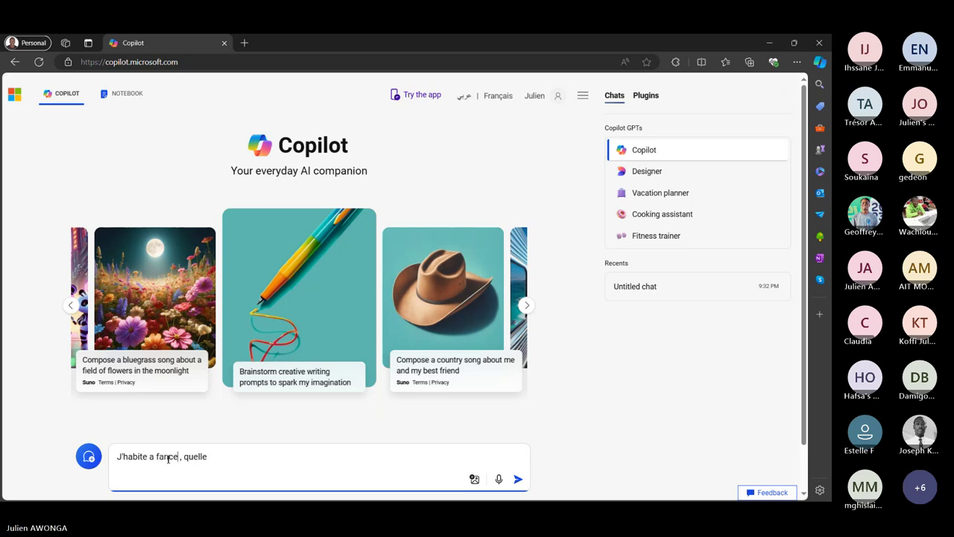
key(BackSpace)
key(BackSpace)
key(BackSpace)
text(rance ,)
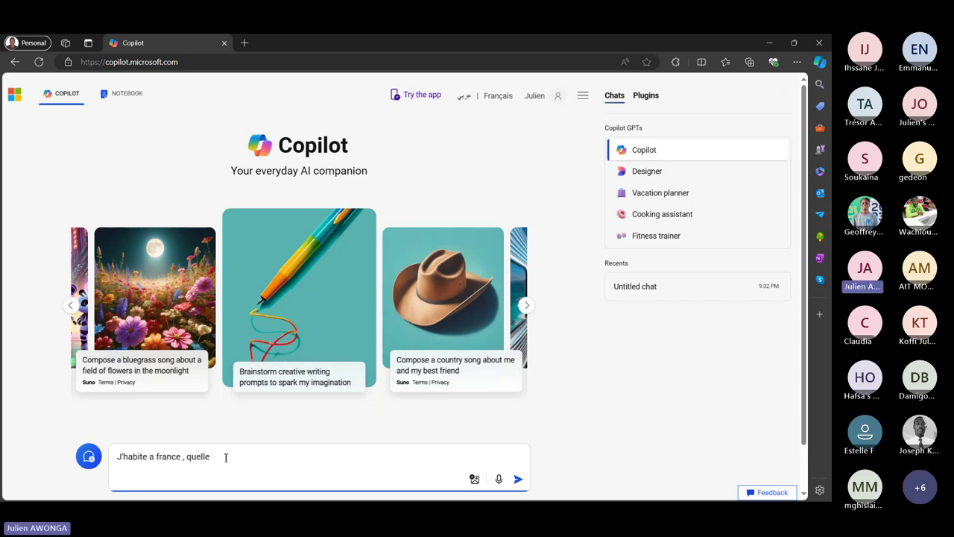
- Complete the message with "est sa capitale?" and send it
text( quelle est)
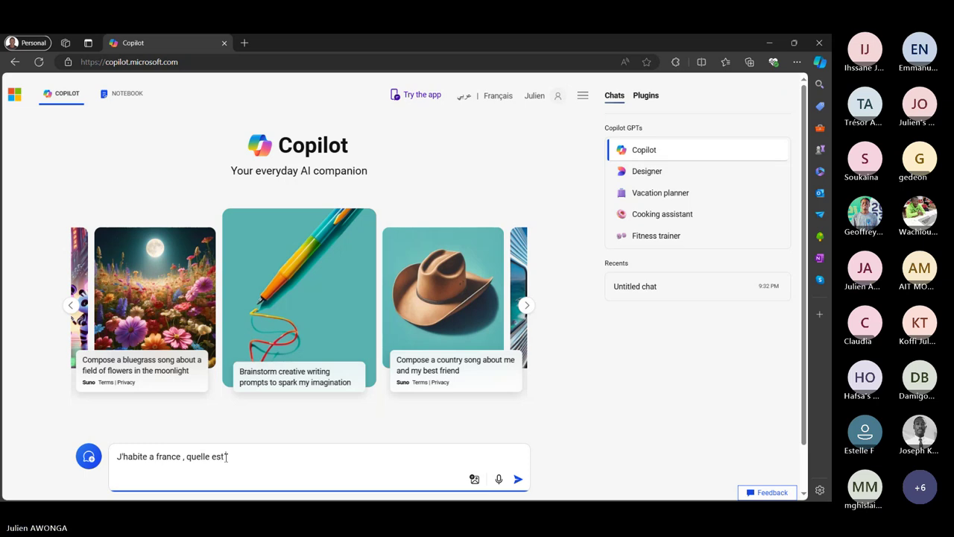
text( sa capit)
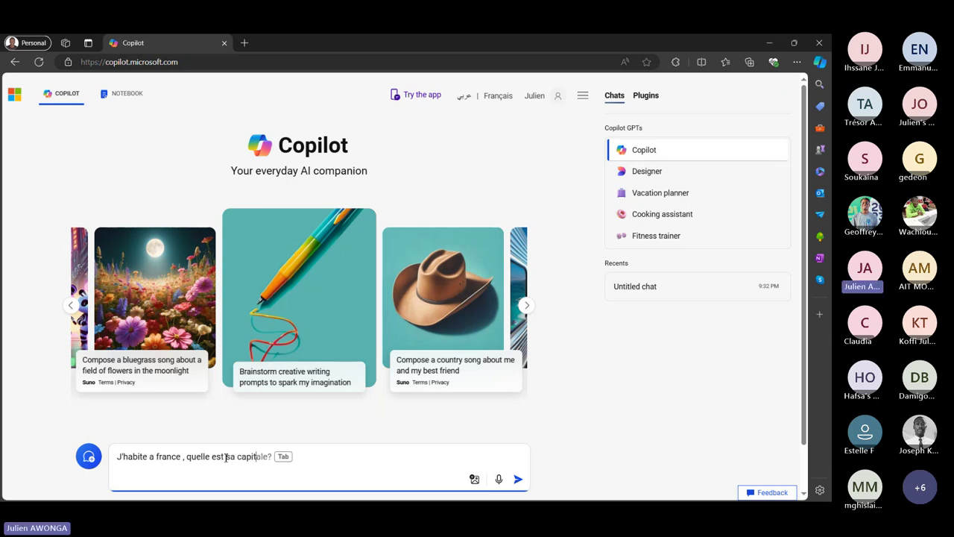
key(Tab)
key(Return)
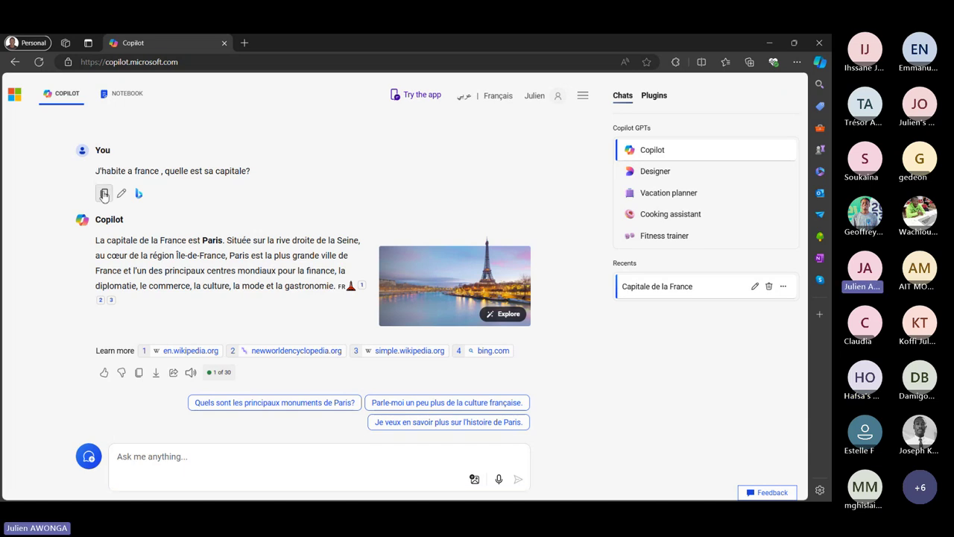
- Submit the same question, "J'habite a france , quelle est sa capitale?", in Copilot's notebook mode
click(123, 96)
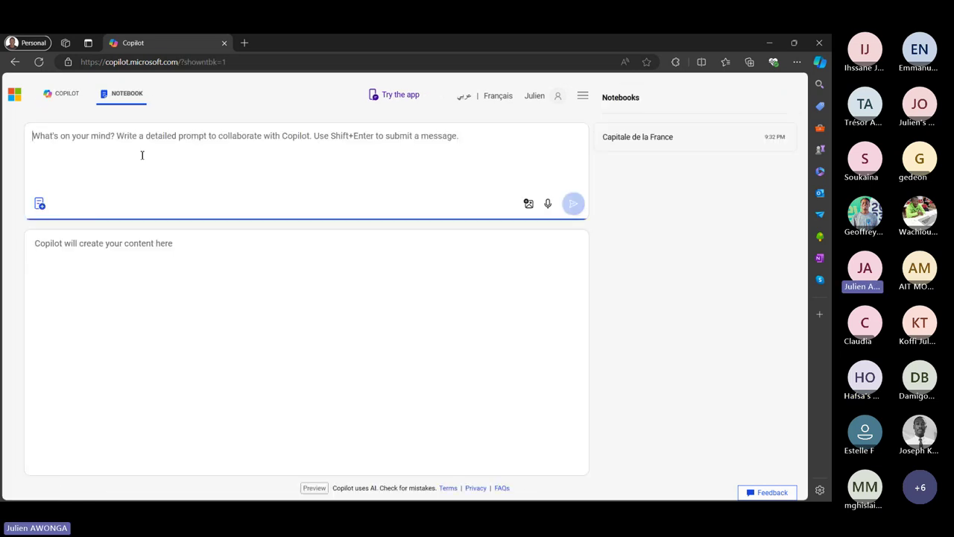
text(J'habite a france , quelle est sa capitale?)
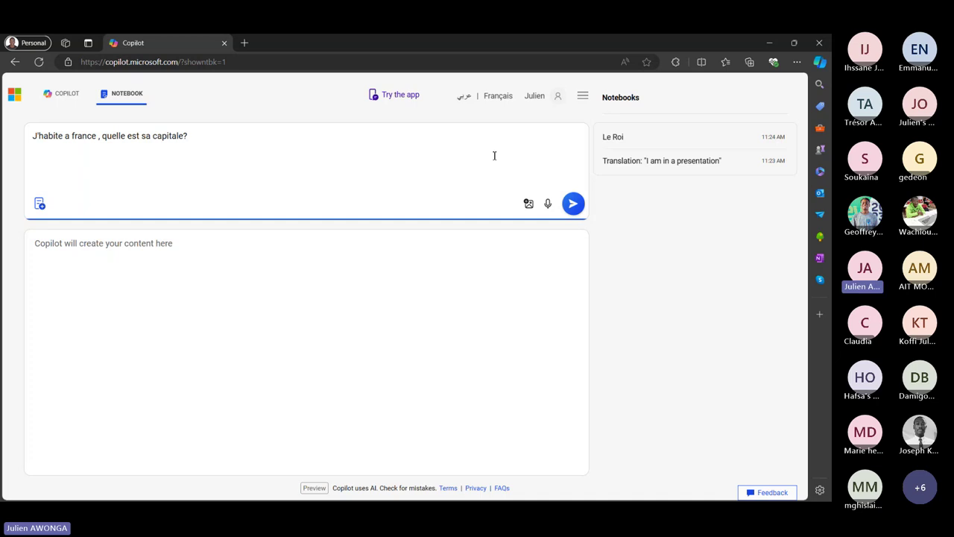
click(581, 212)
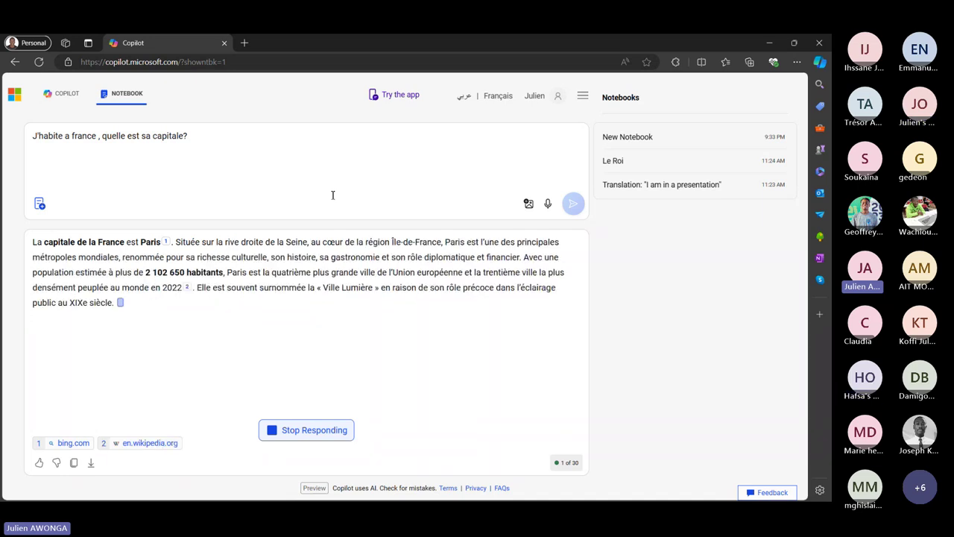
- Reopen the "Capitale de la France" chat, ask "j'hbite ou ?" and review the exchange
click(65, 94)
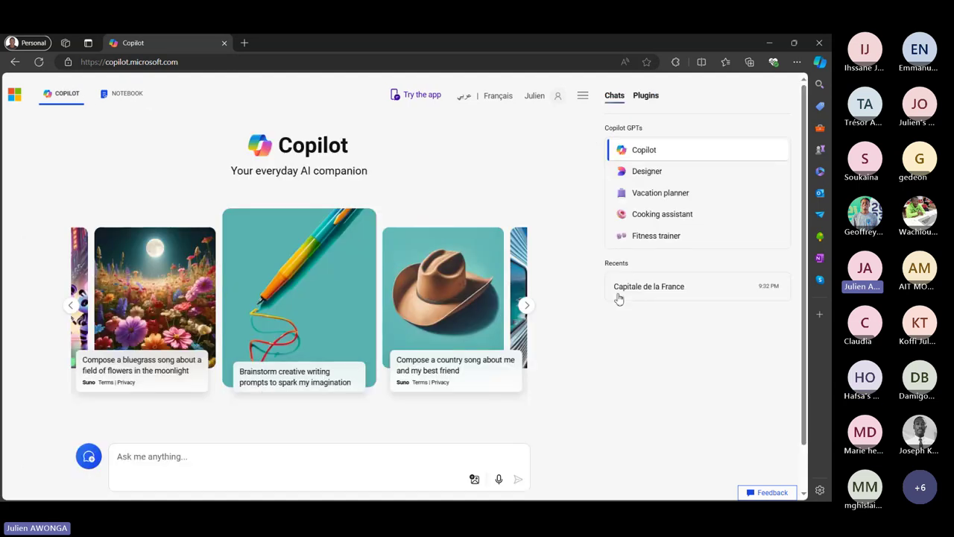
click(619, 296)
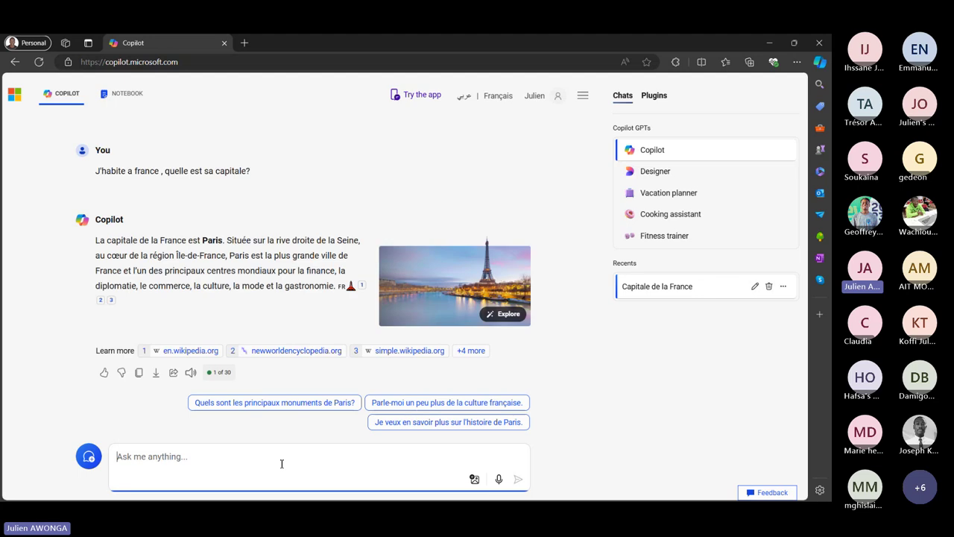
text(ou)
key(BackSpace)
key(BackSpace)
text(j'ahi)
key(BackSpace)
key(BackSpace)
key(BackSpace)
text(hbite ou ?)
key(Return)
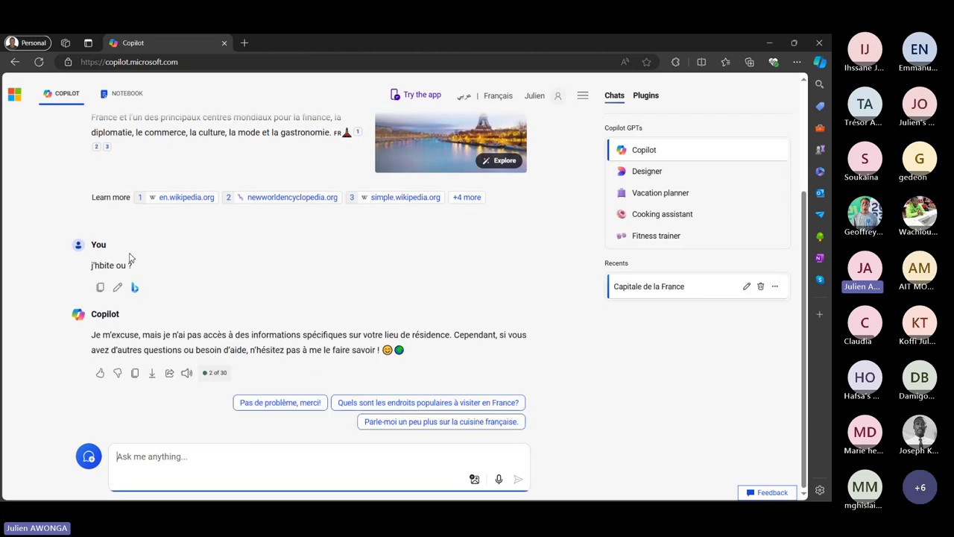
scroll(136, 252, up, 2)
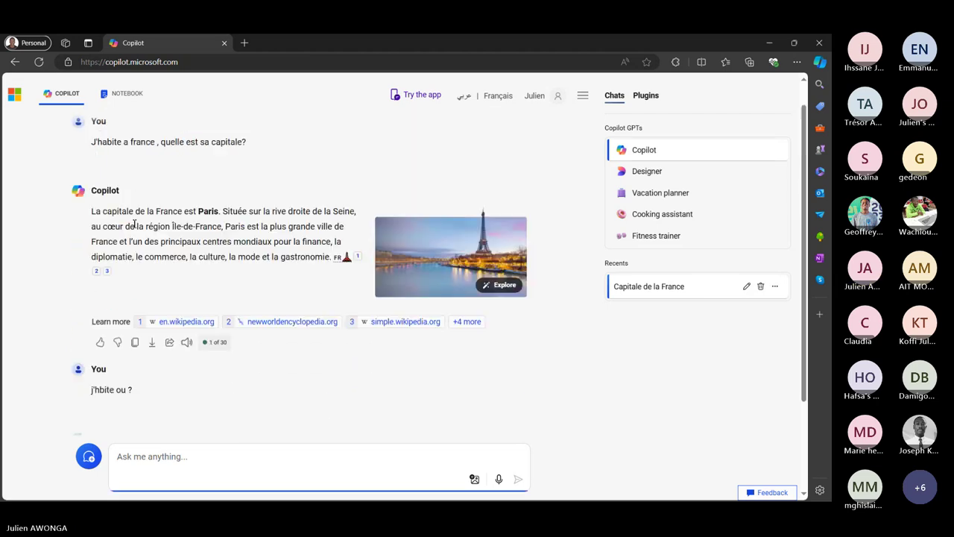
scroll(135, 223, down, 1)
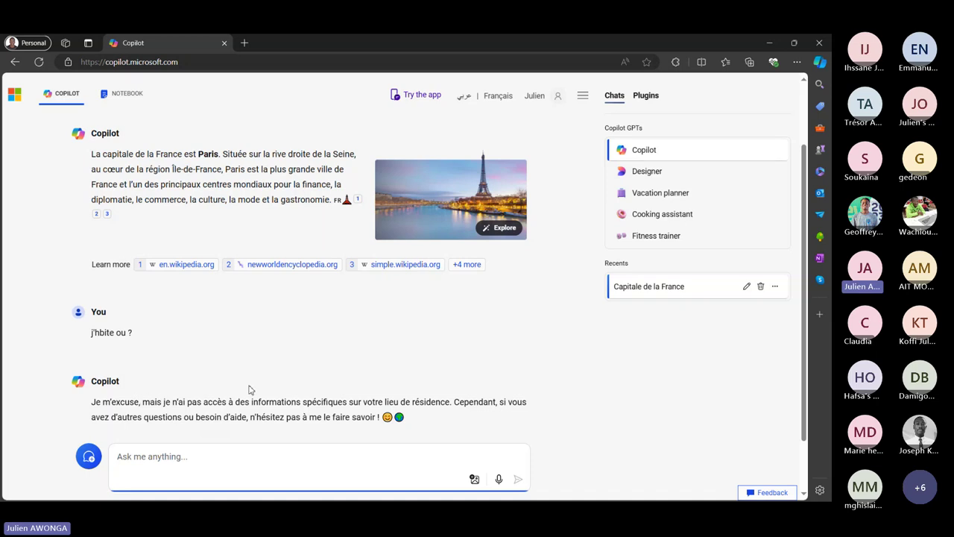
scroll(255, 308, up, 1)
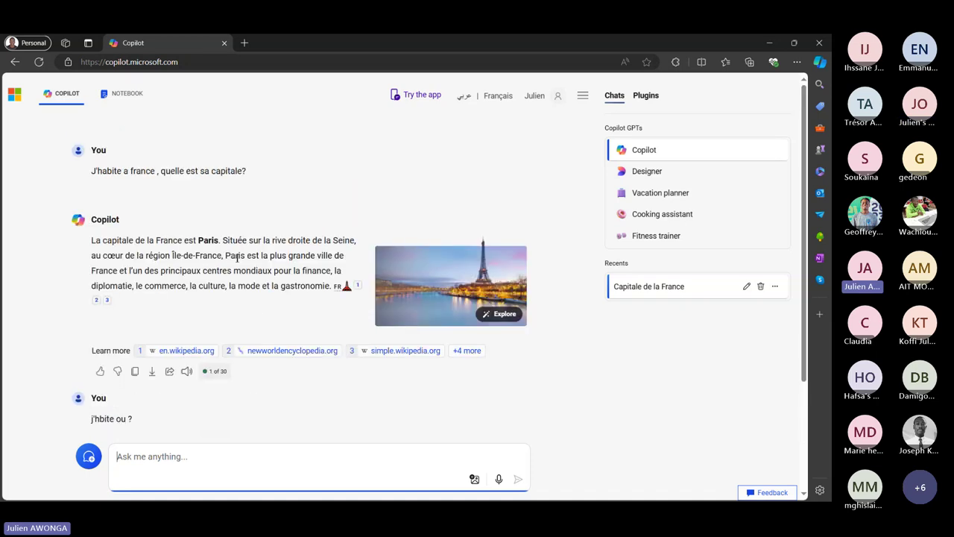
scroll(231, 259, down, 2)
click(117, 283)
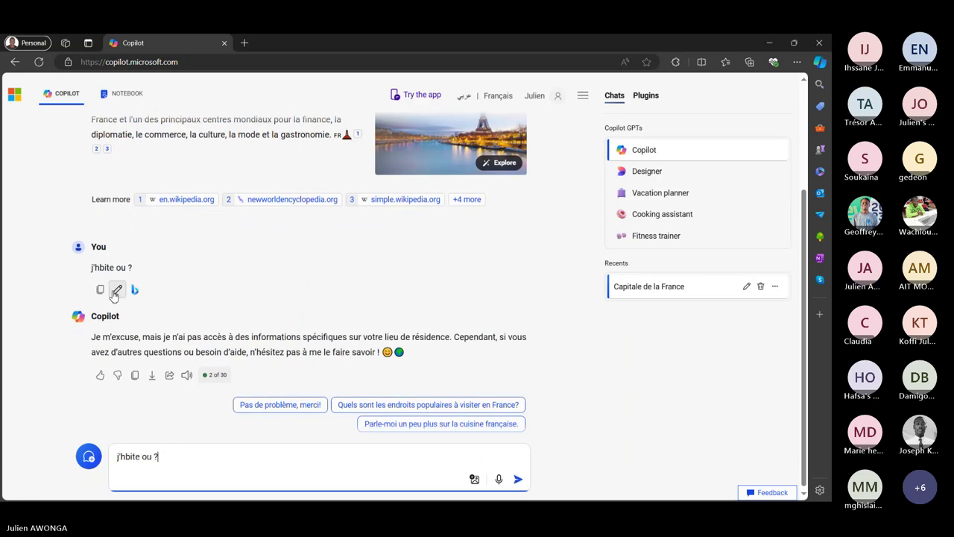
drag(192, 460, 112, 454)
key(End)
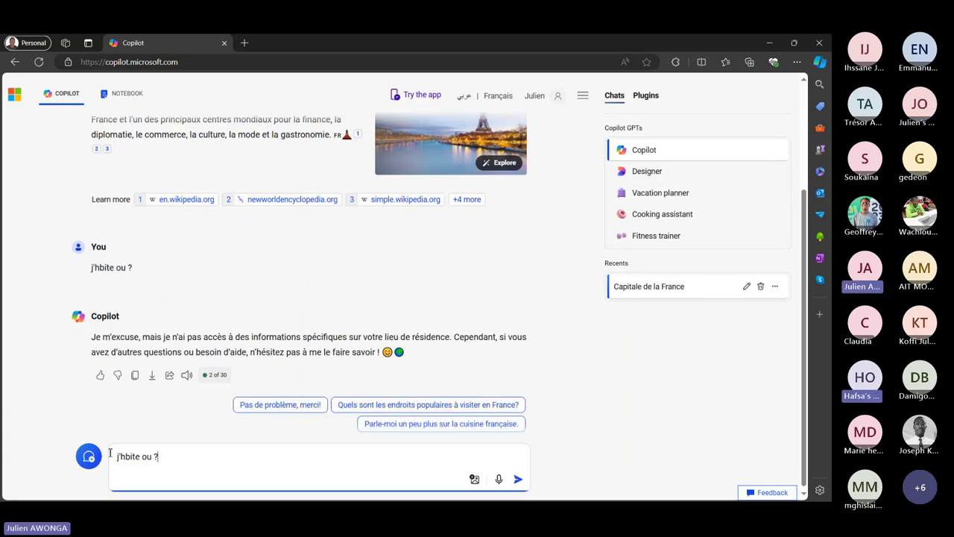
key(BackSpace)
text(Tradu)
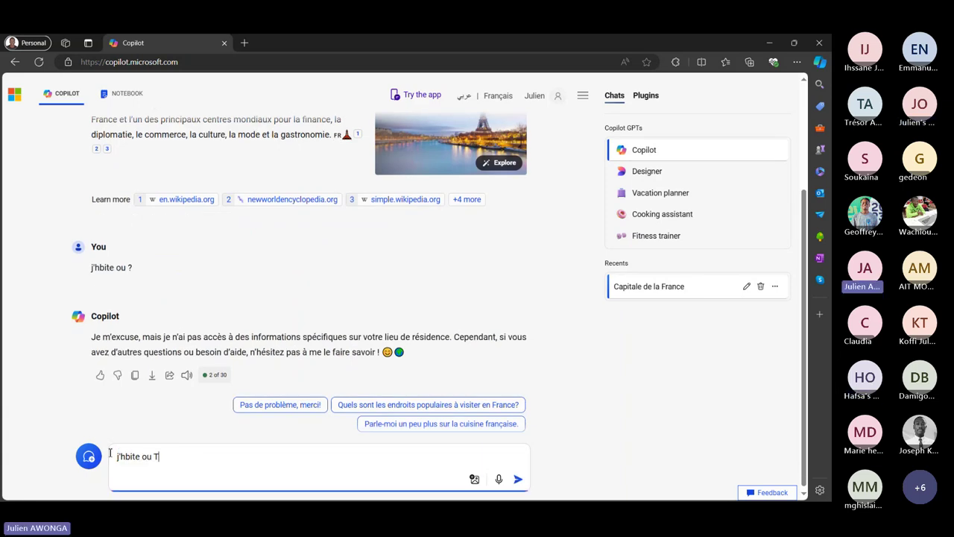
key(BackSpace)
key(BackSpace)
key(BackSpace)
key(BackSpace)
key(BackSpace)
key(BackSpace)
key(BackSpace)
key(BackSpace)
key(BackSpace)
key(BackSpace)
key(BackSpace)
key(BackSpace)
key(BackSpace)
key(BackSpace)
key(BackSpace)
key(BackSpace)
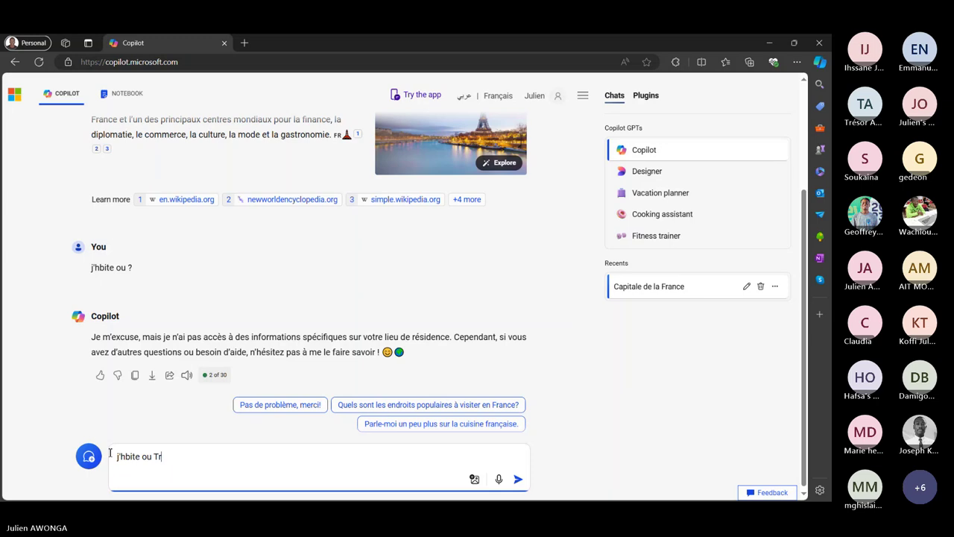
- Ask Copilot to translate a phrase with the prompt Traduite en anglais "Je suis malade"
text(Traduite c)
key(BackSpace)
text(en anglais )
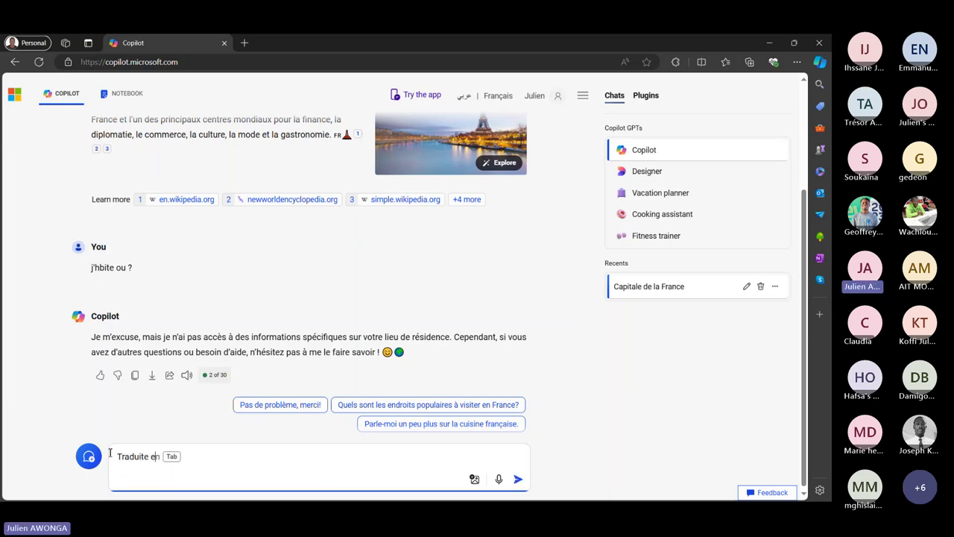
text("Je sui)
text(s mala)
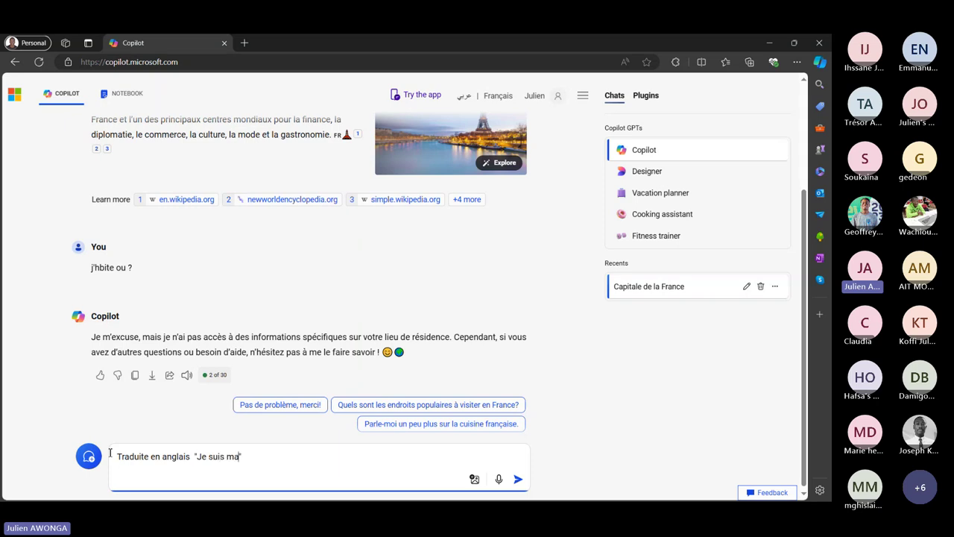
text(de")
key(ctrl+a)
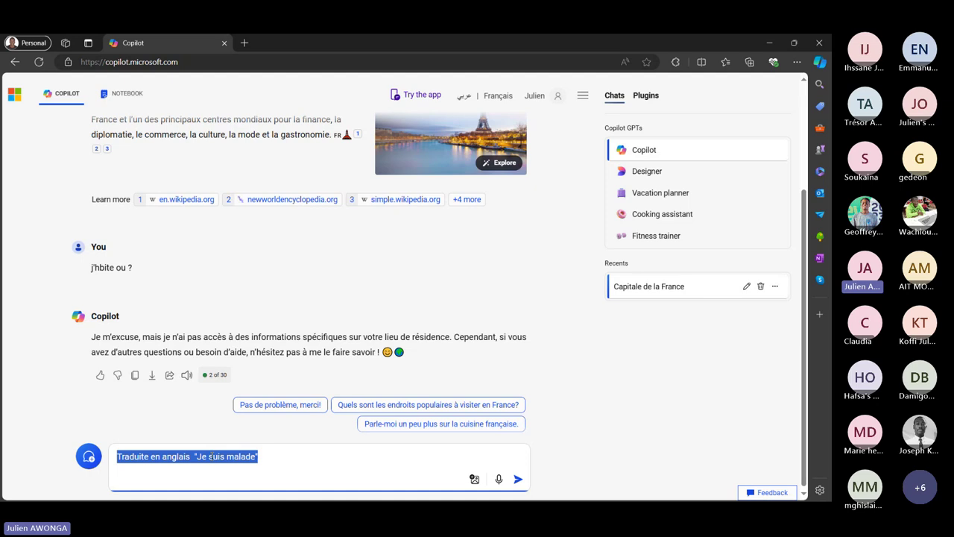
click(269, 455)
key(Return)
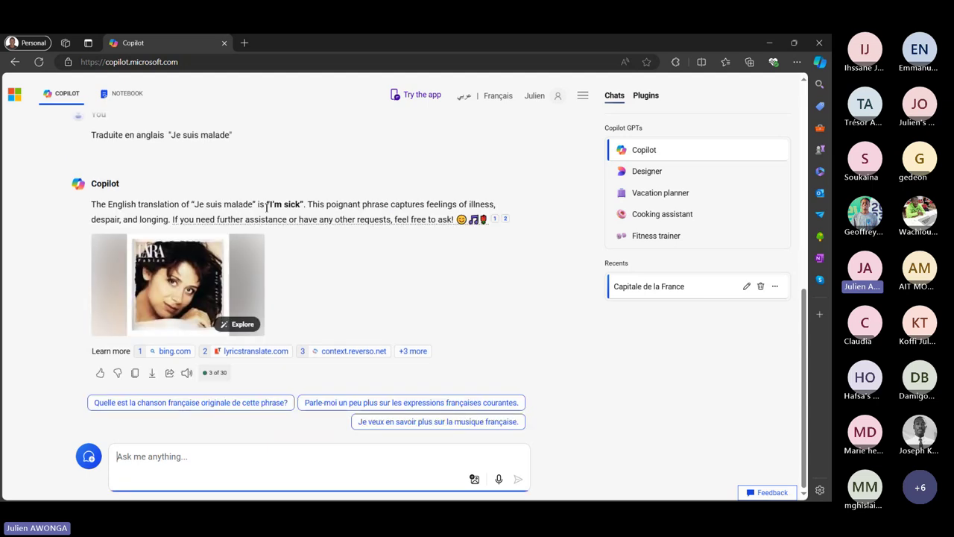
click(127, 94)
click(245, 191)
key(ctrl+a)
key(BackSpace)
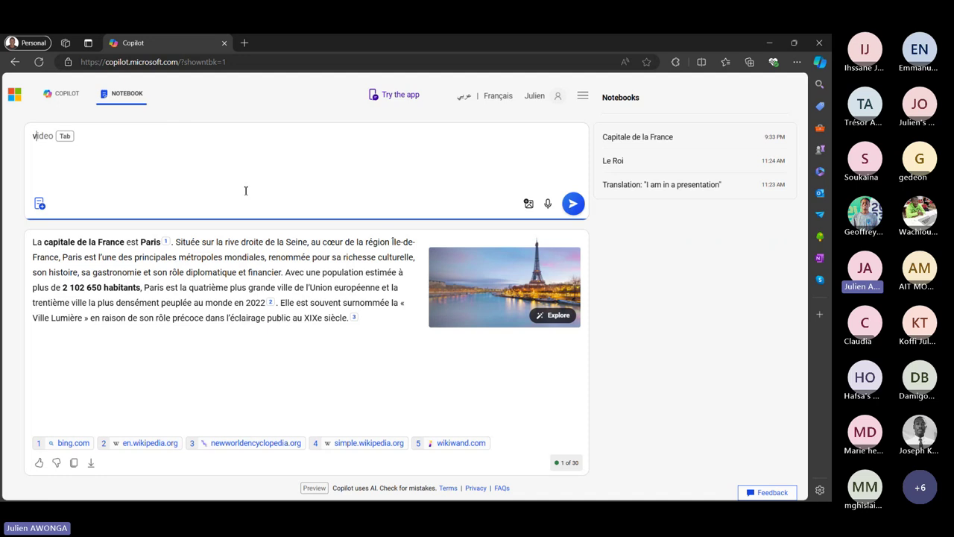
key(ctrl+z)
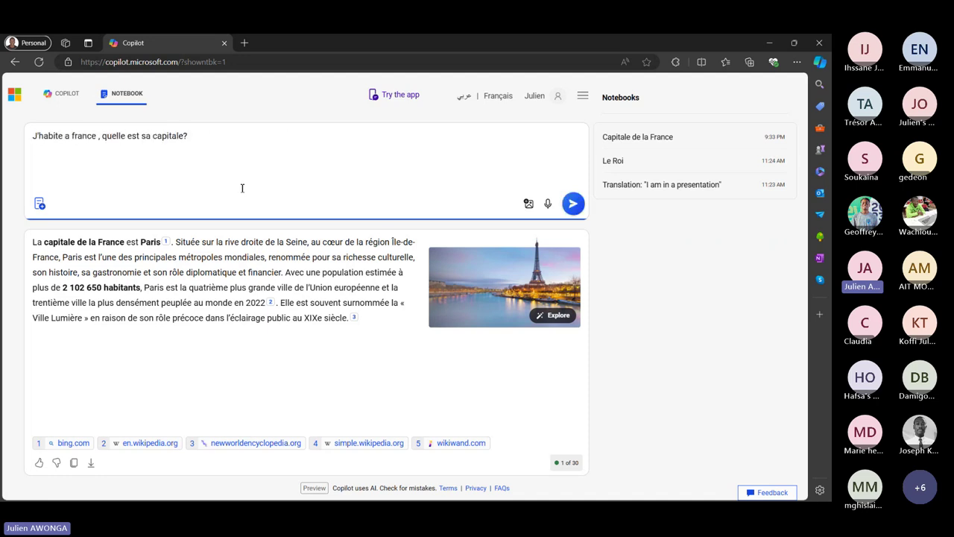
- Copy the prompt Traduite en anglais "Je suis malade" from the "Capitale de la France" chat and submit it in notebook mode
click(75, 97)
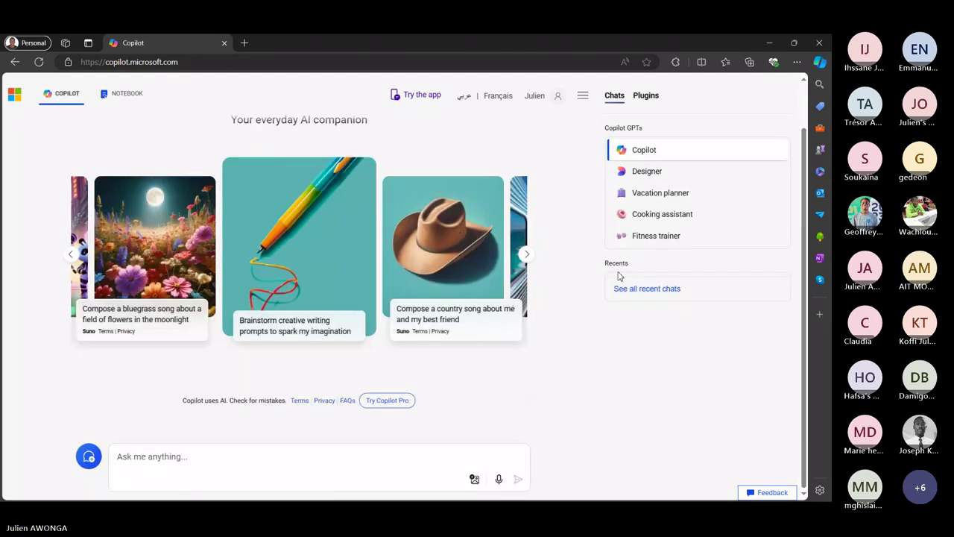
click(642, 290)
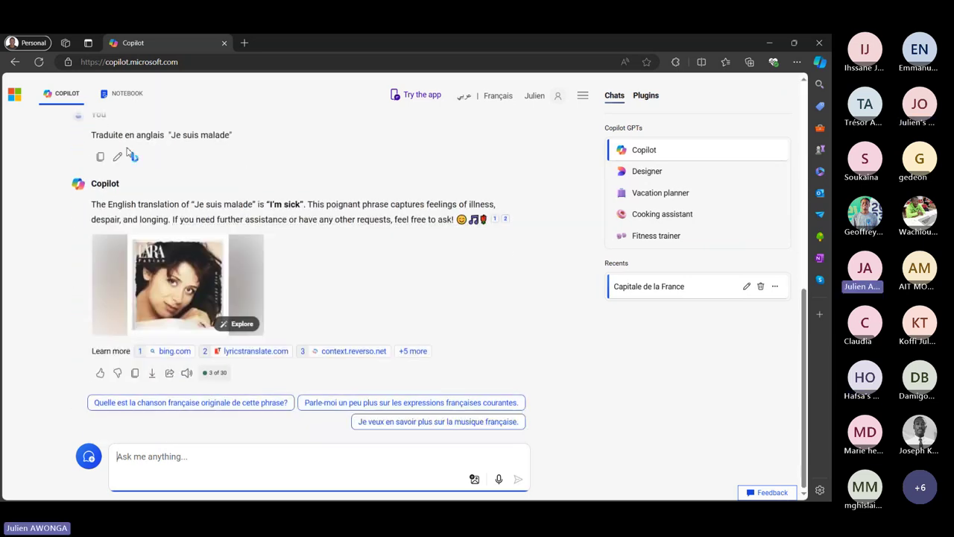
click(207, 133)
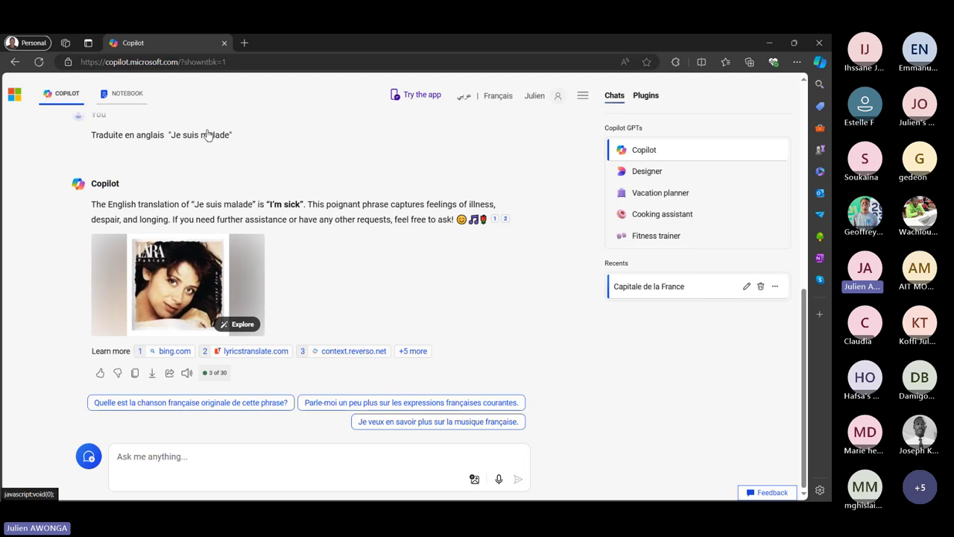
click(571, 203)
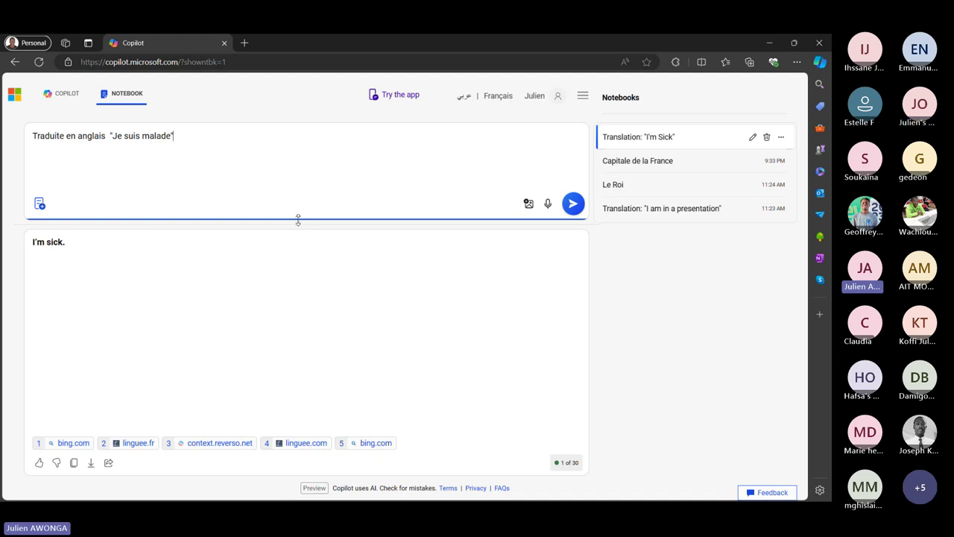
- Compare the "Je suis malade" translation answers given in the "Capitale de la France" chat and in notebook mode
click(65, 101)
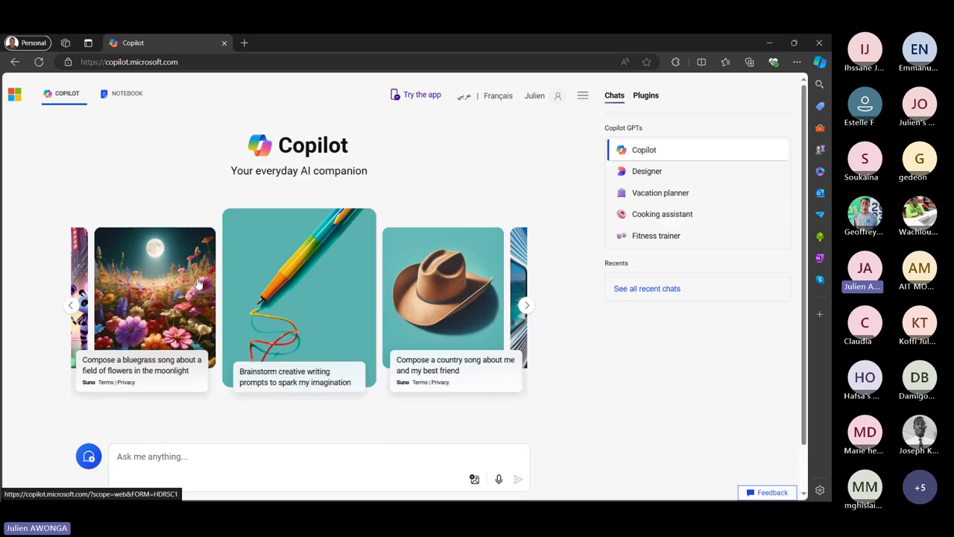
scroll(617, 316, down, 1)
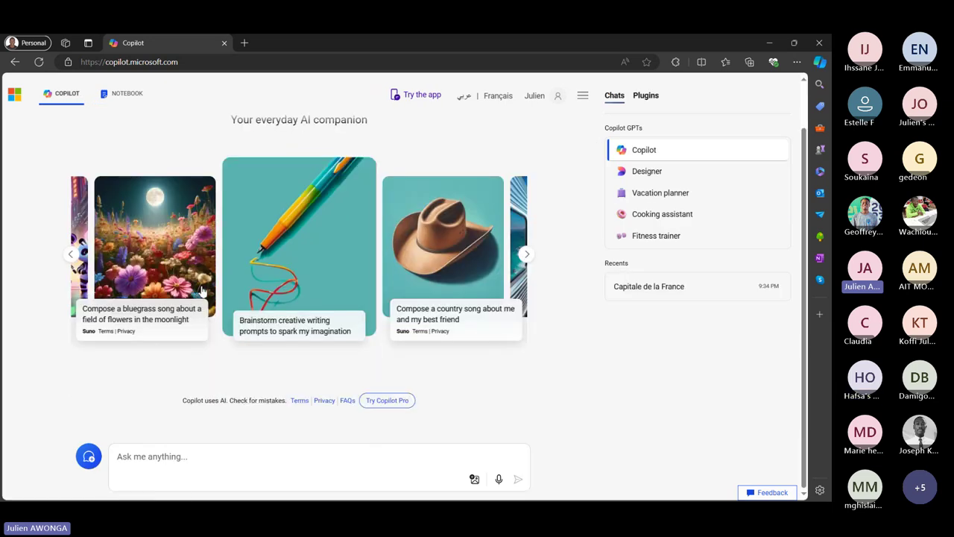
click(647, 294)
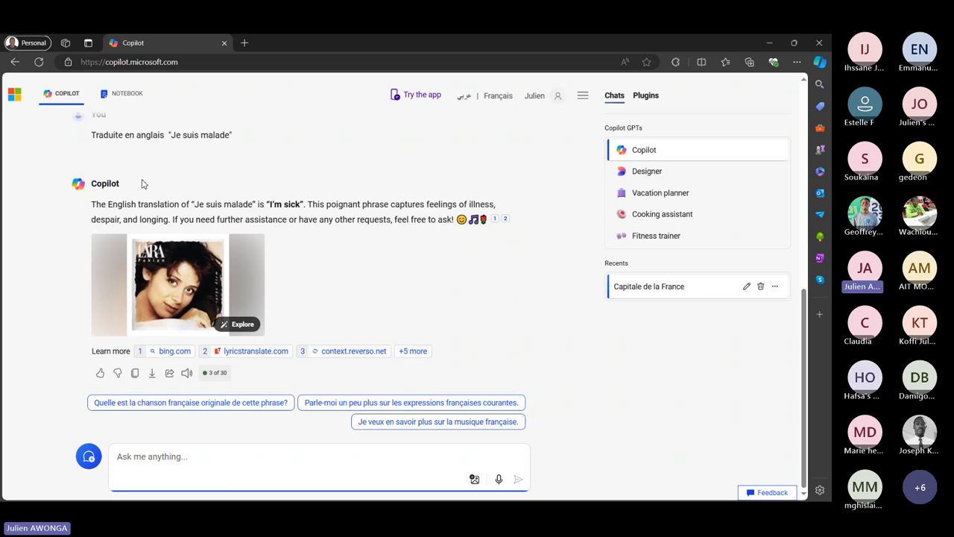
click(122, 93)
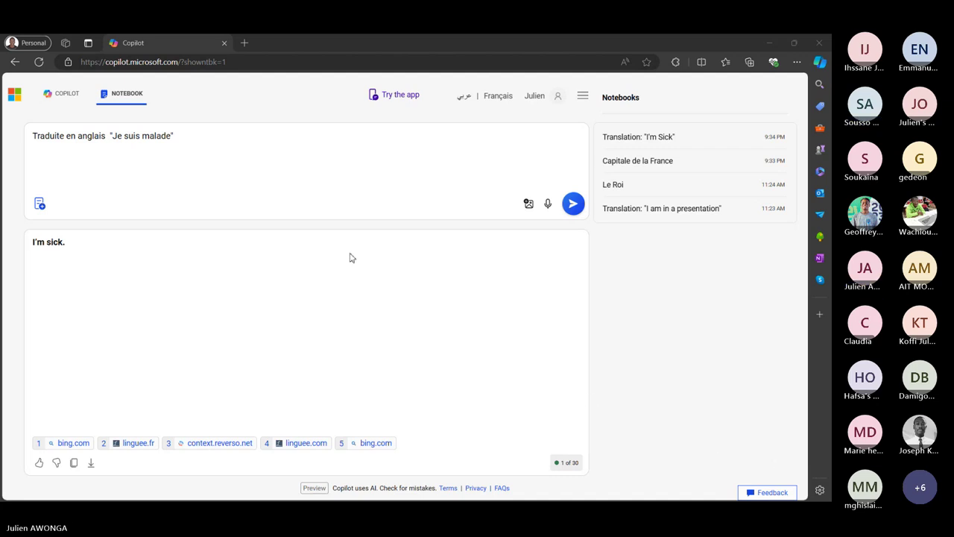
click(238, 160)
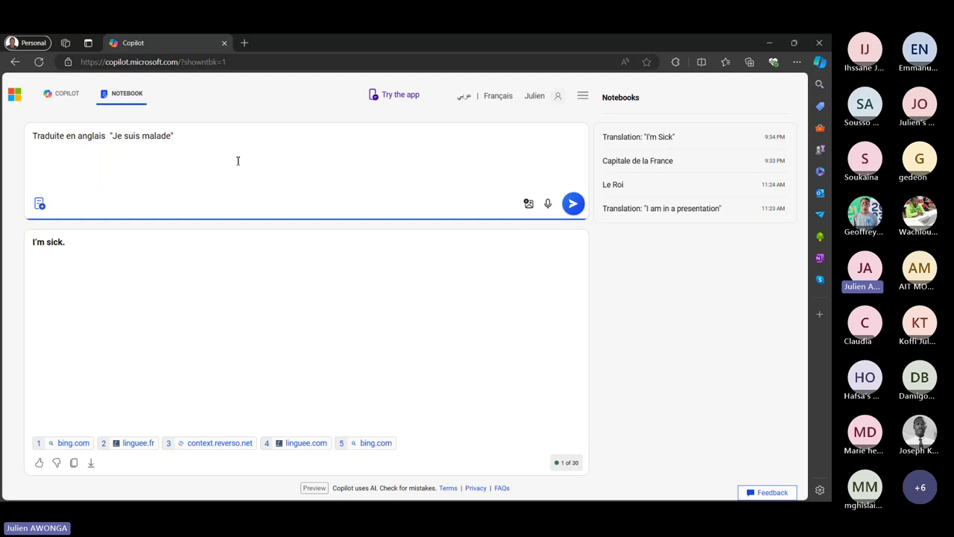
click(67, 99)
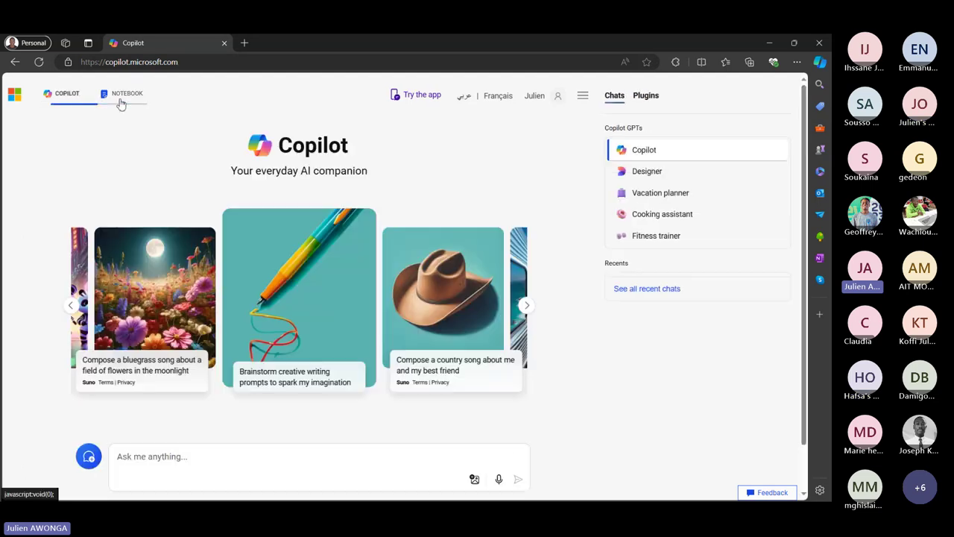
click(130, 99)
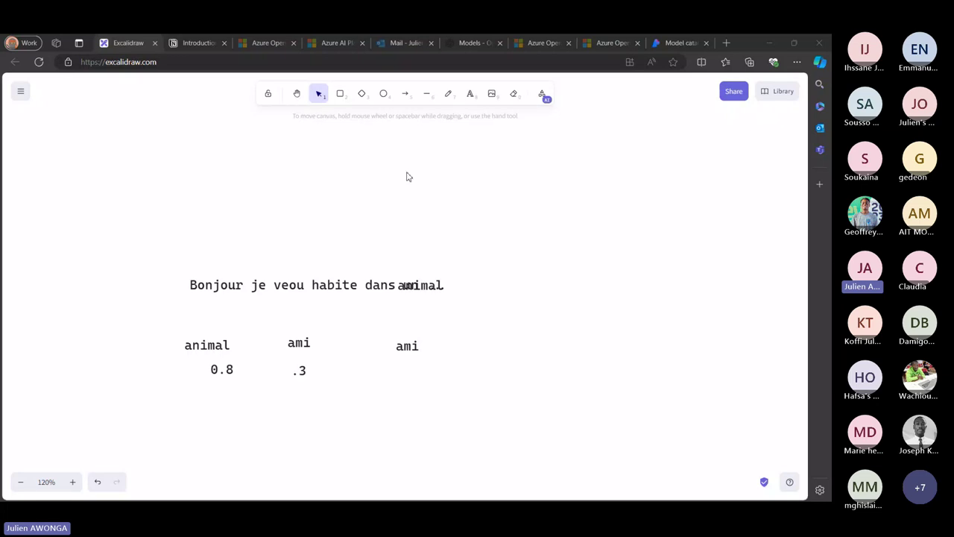
- Start a new hub in Azure AI Studio and name it aoi-hub
click(673, 50)
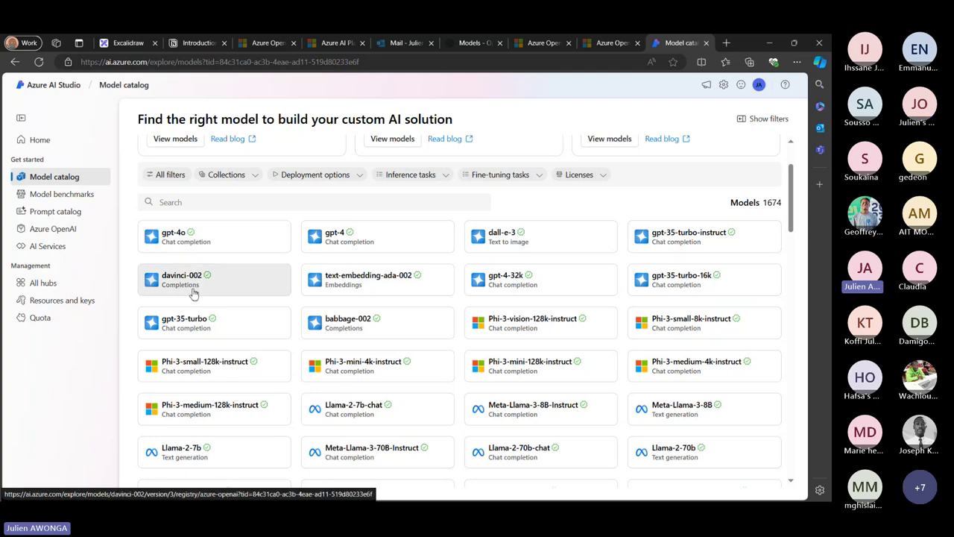
click(71, 284)
click(167, 157)
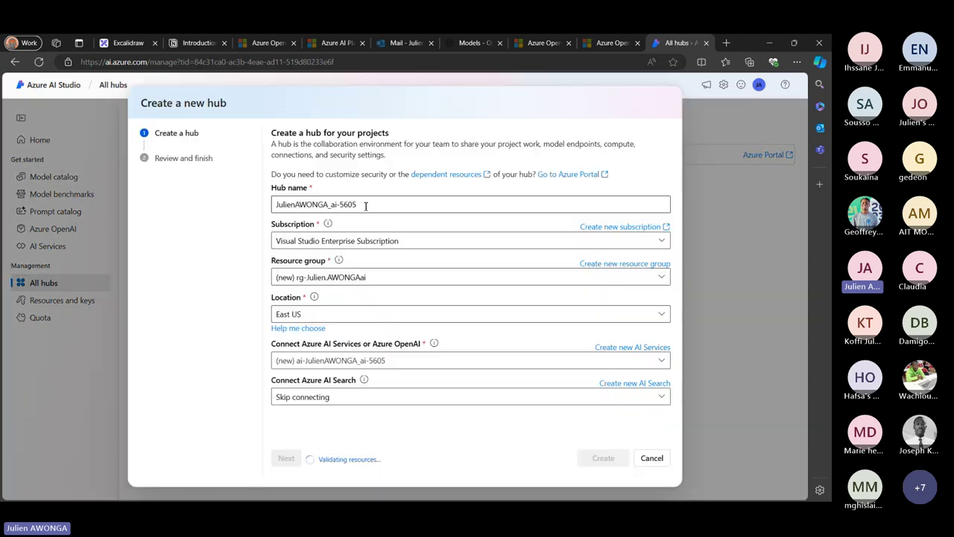
drag(359, 206, 257, 209)
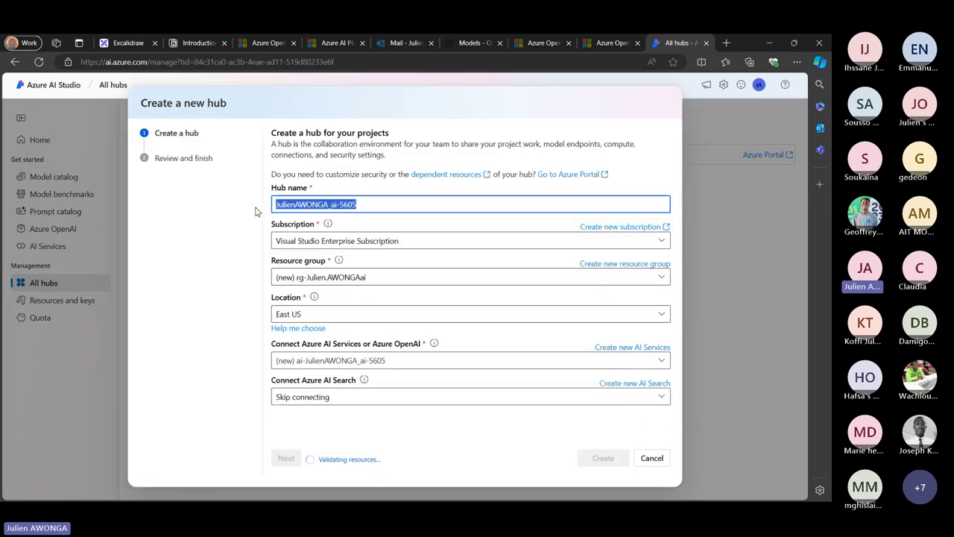
key(BackSpace)
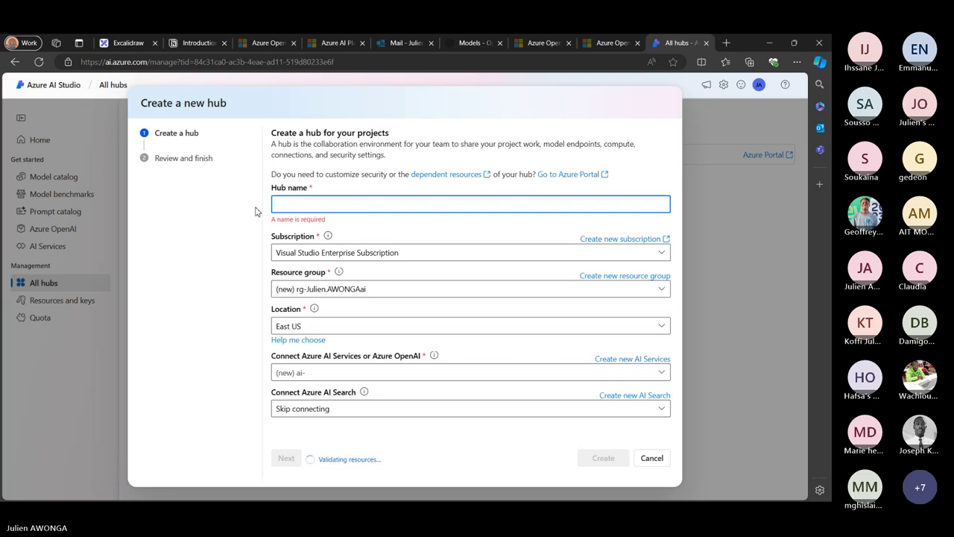
text(a)
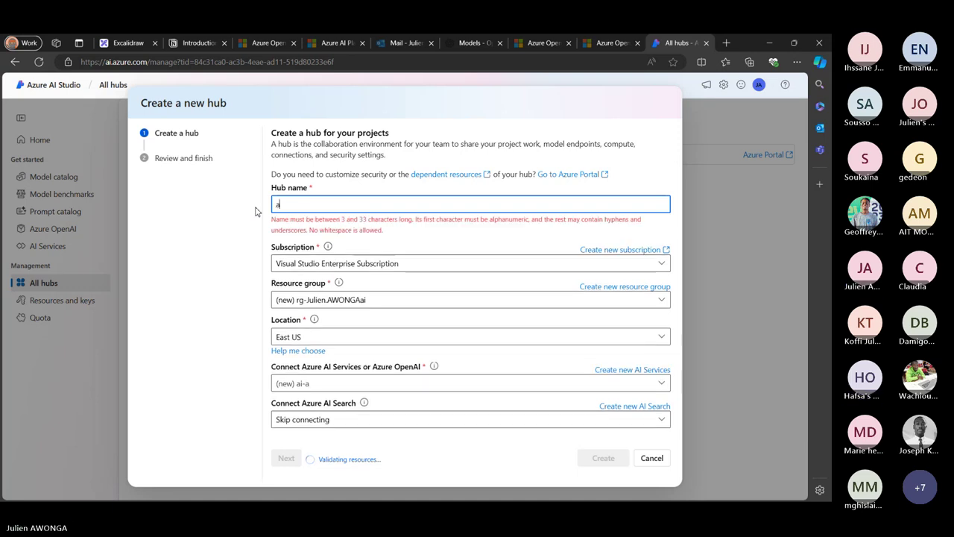
text(oi-hub)
- Create a new resource group named aoi-rg for the hub, keep the remaining settings, and create the hub
click(589, 287)
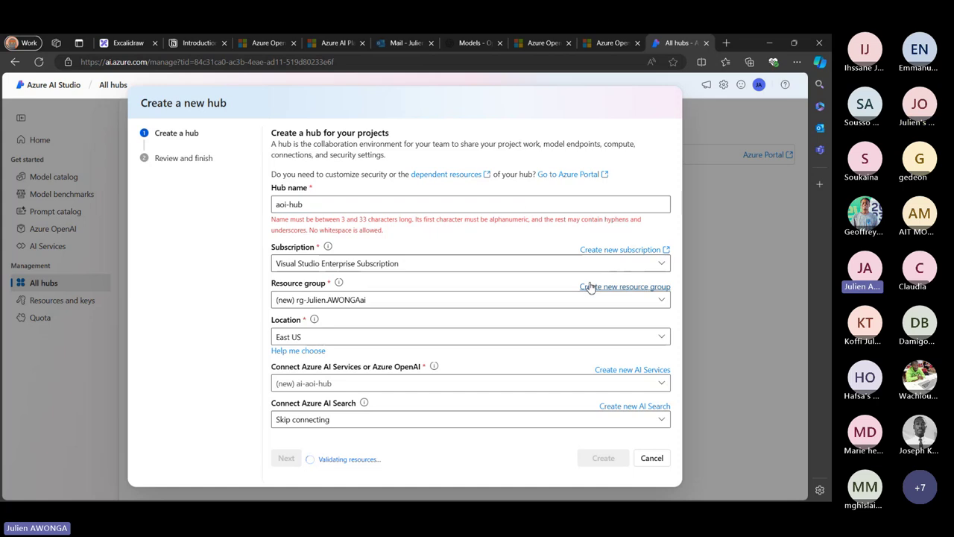
text(a)
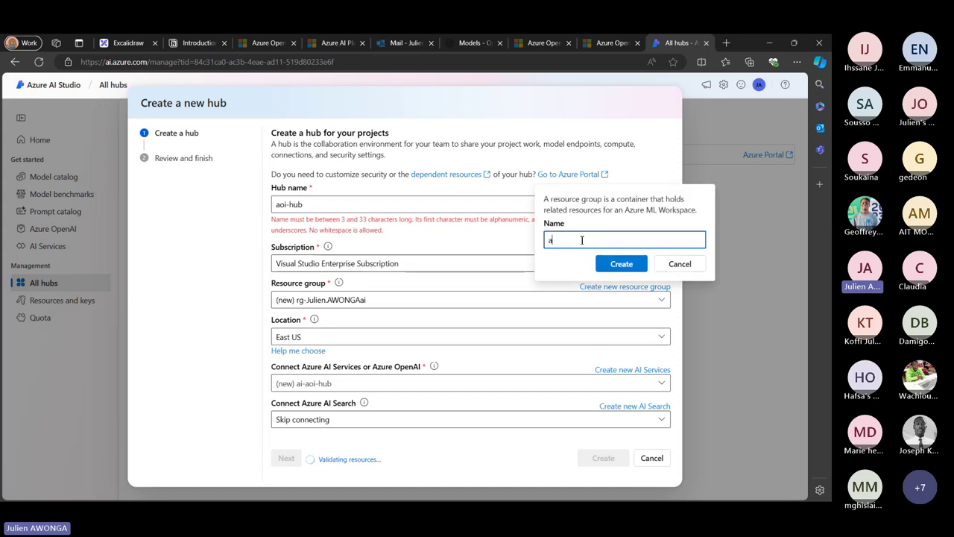
text(oi-rg)
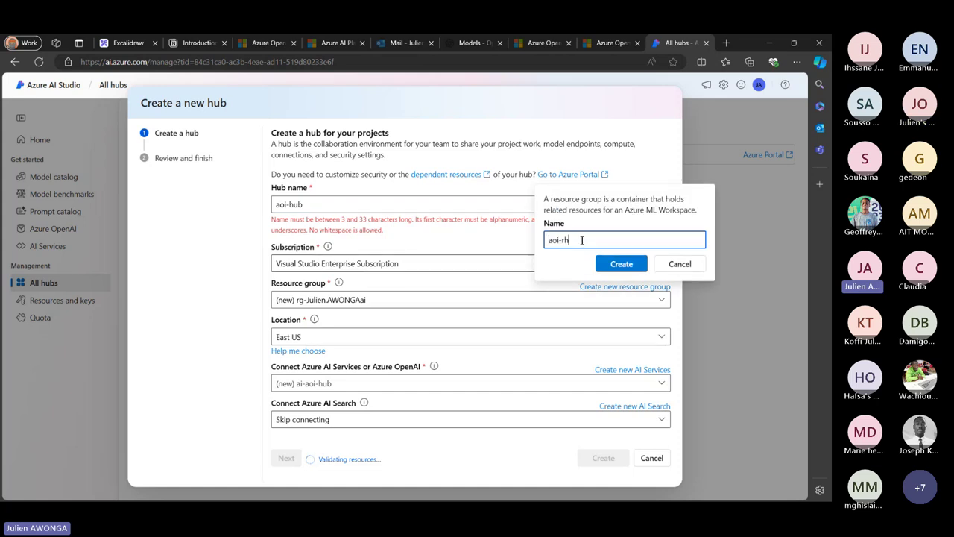
key(BackSpace)
key(BackSpace)
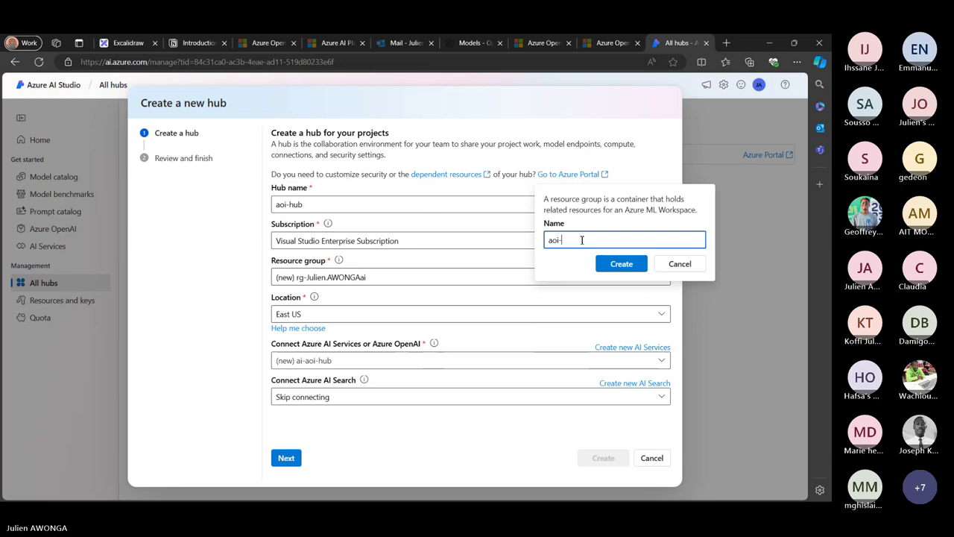
text(rg)
click(621, 263)
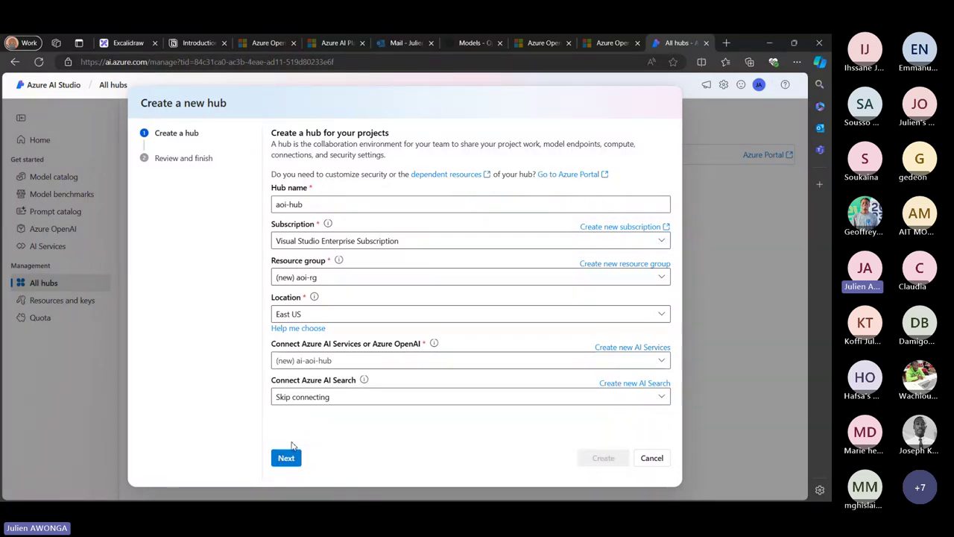
click(286, 458)
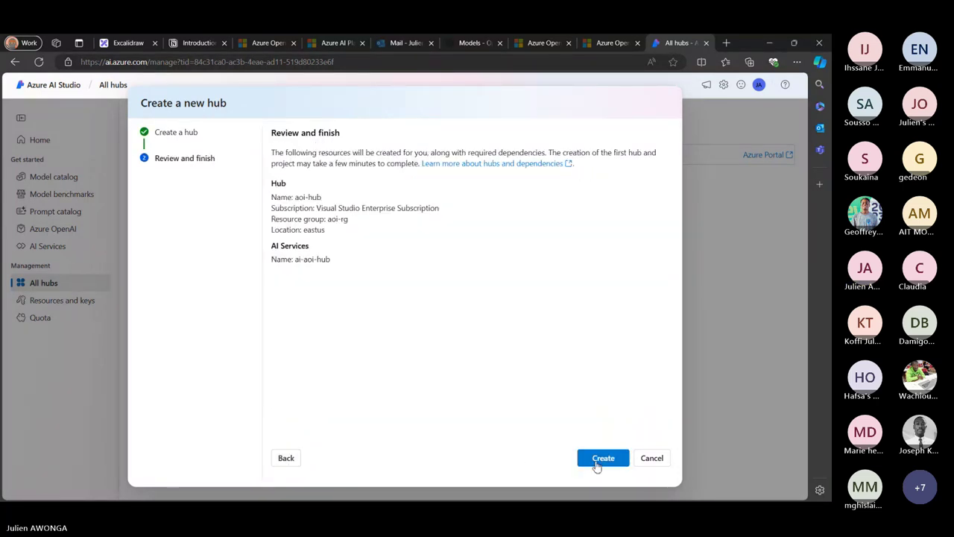
click(599, 459)
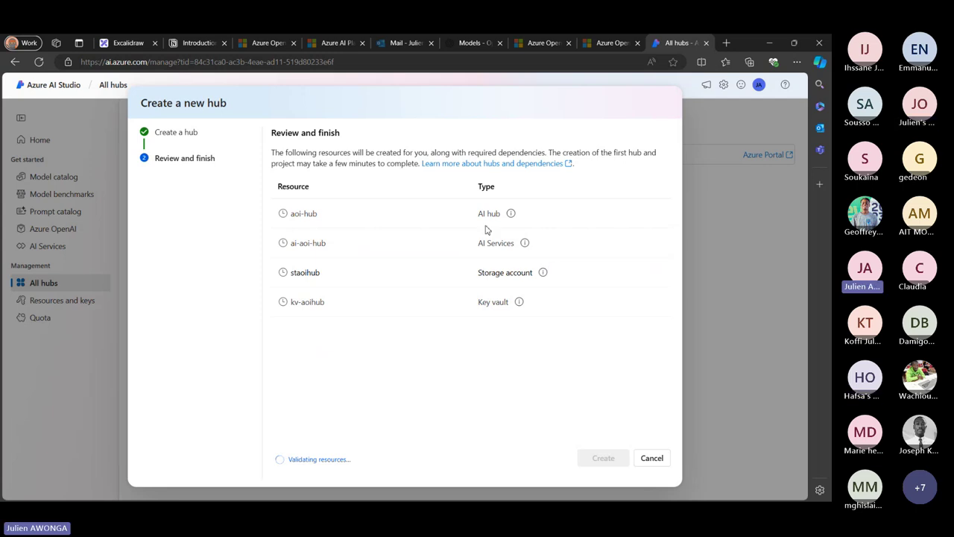
- Switch to the Notion page "Introduction a Azure OpenAI" and review its Chat API, Completion API, Instruction Model vs Chat Model and prompt engineering notes
click(185, 46)
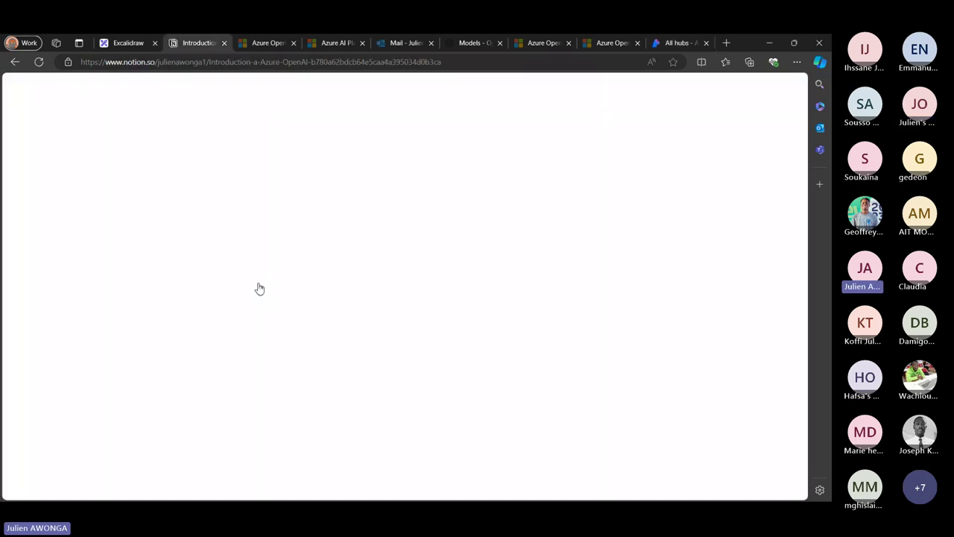
scroll(260, 295, down, 4)
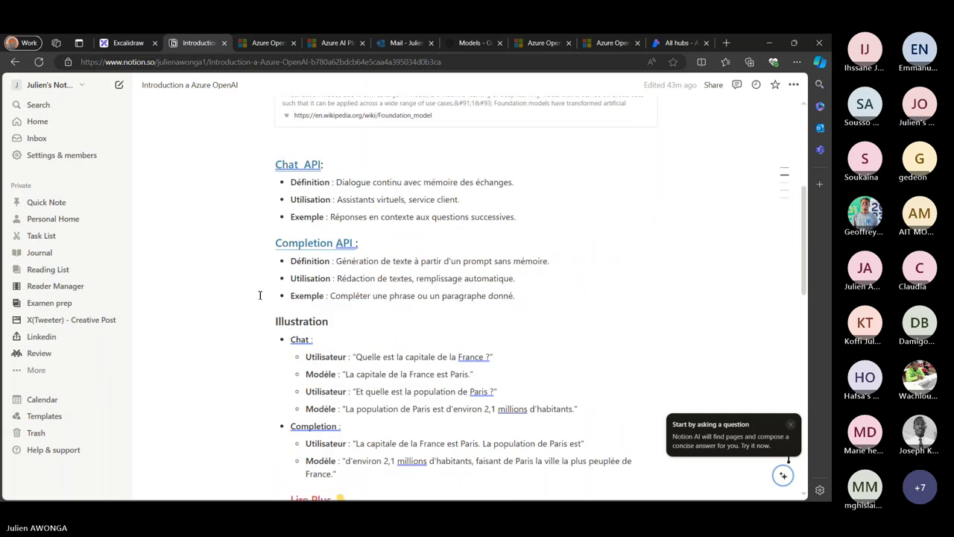
scroll(260, 295, down, 1)
scroll(298, 219, up, 2)
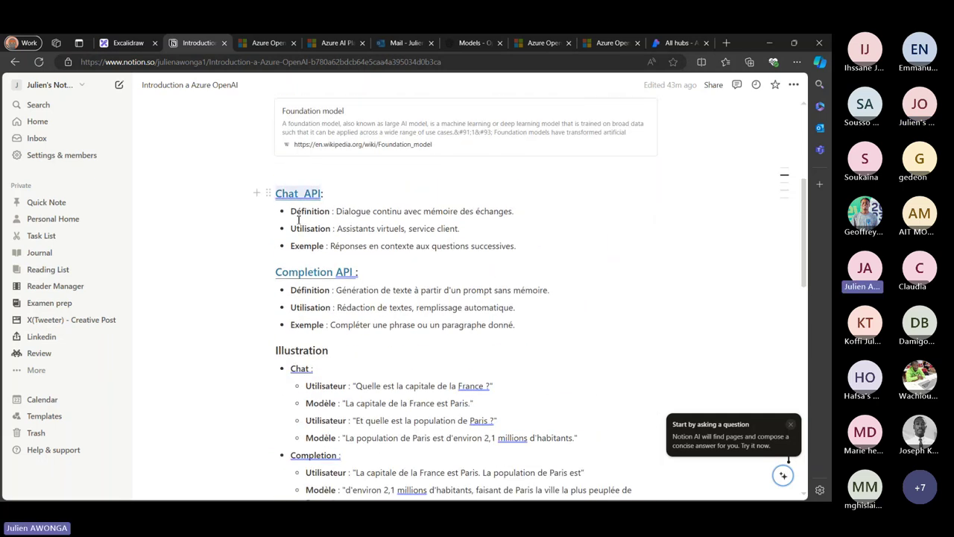
scroll(304, 297, down, 5)
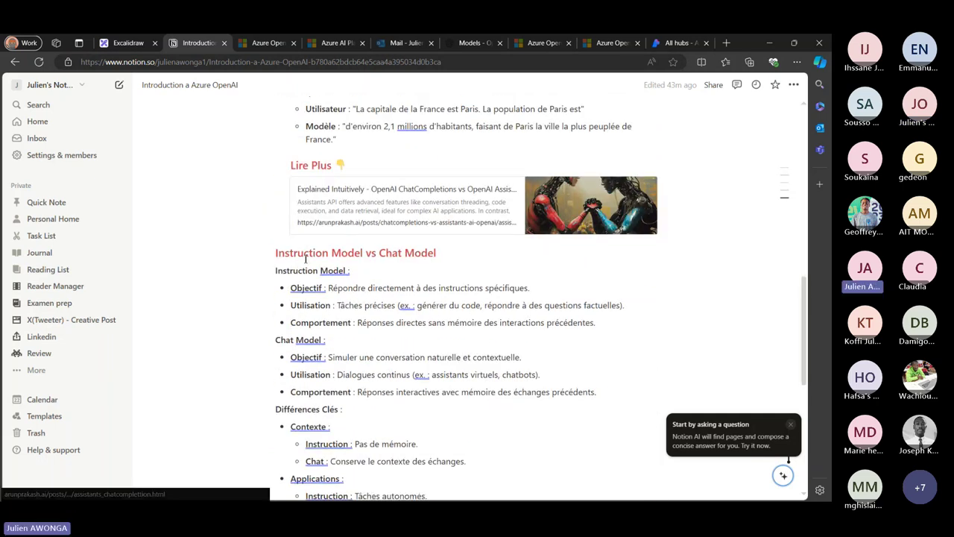
scroll(321, 290, down, 1)
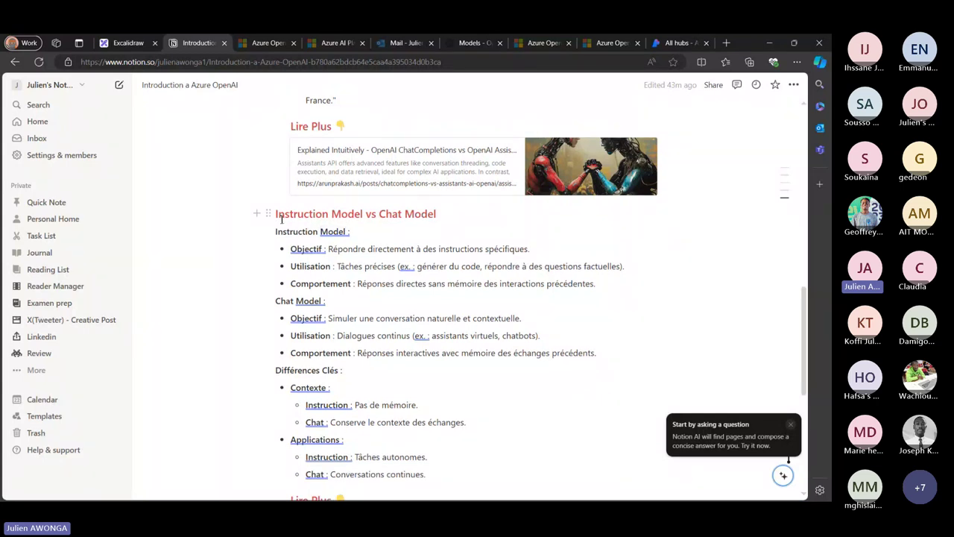
drag(276, 214, 437, 215)
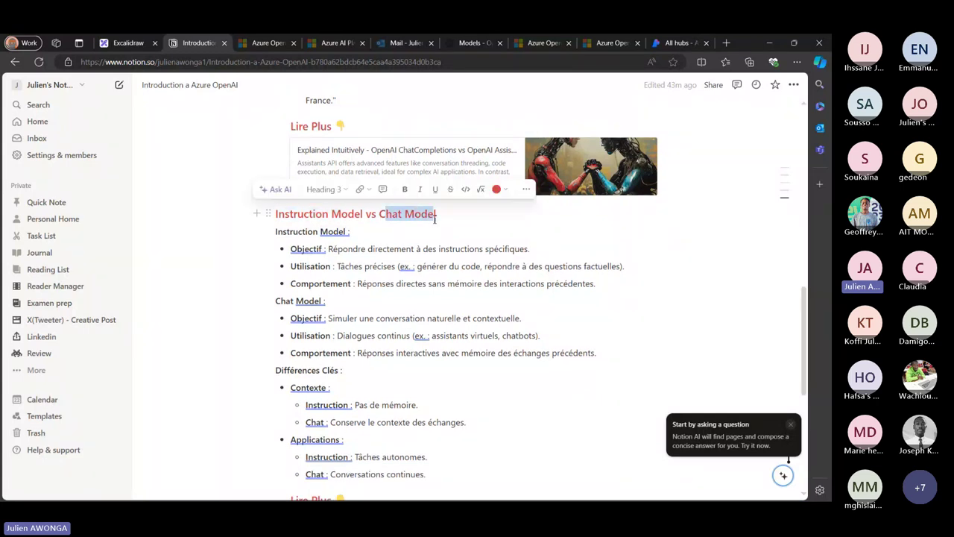
click(407, 215)
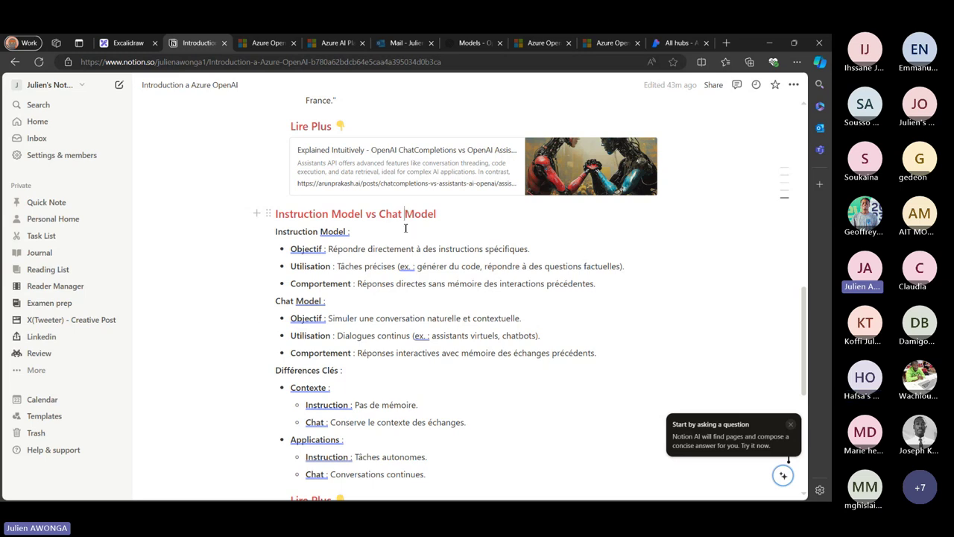
click(387, 321)
scroll(389, 322, down, 3)
scroll(389, 323, down, 2)
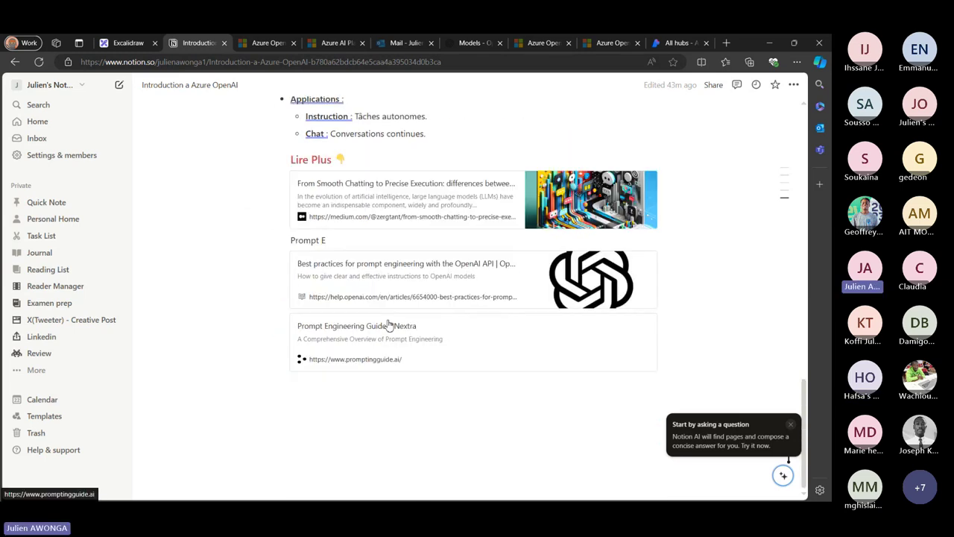
scroll(388, 322, up, 7)
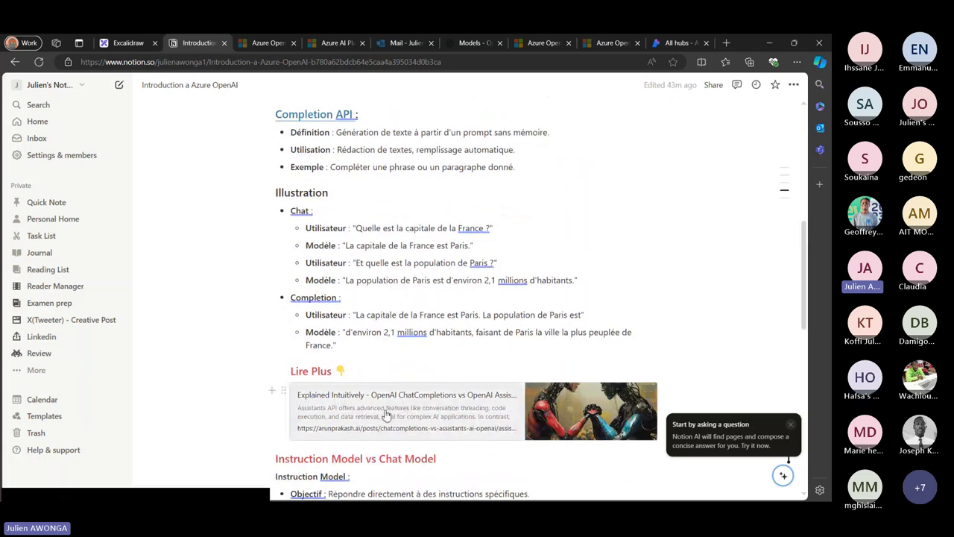
scroll(387, 415, up, 10)
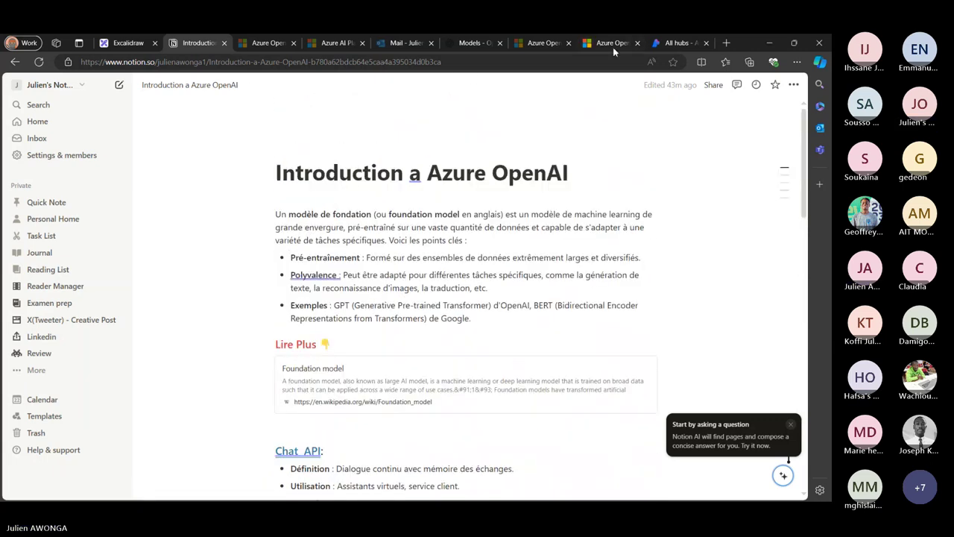
- Check the aoi-hub creation in Azure AI Studio, search the web for "document intelligence studio" and open Document Intelligence Studio
click(661, 45)
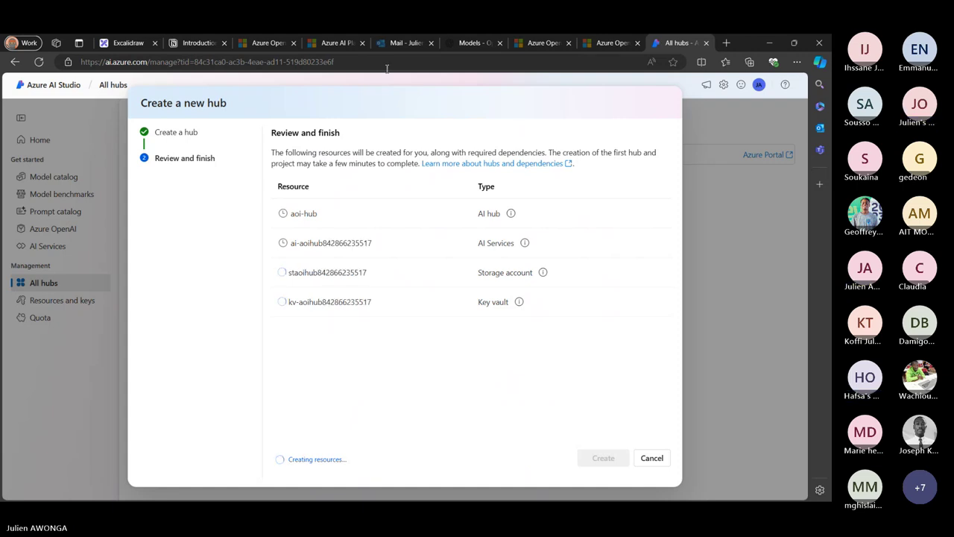
click(727, 43)
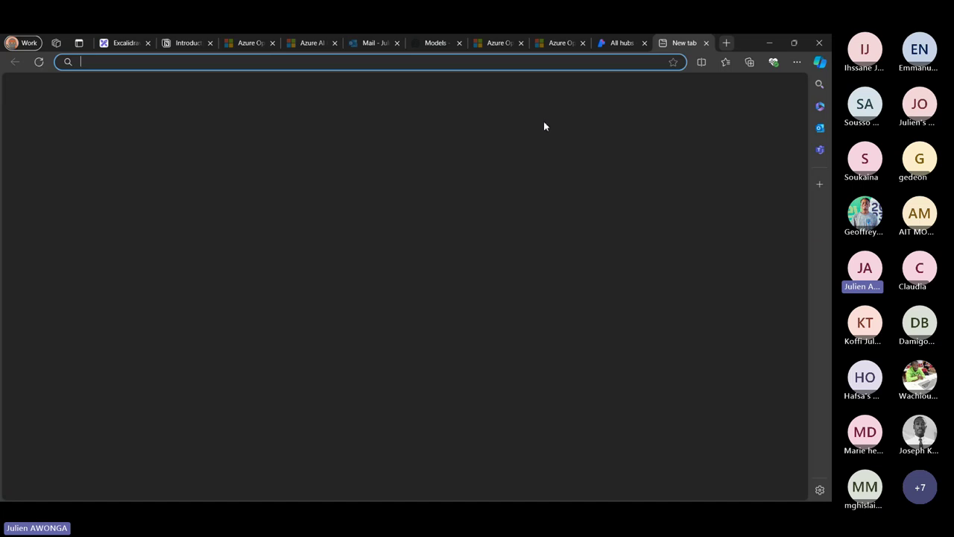
text(docum)
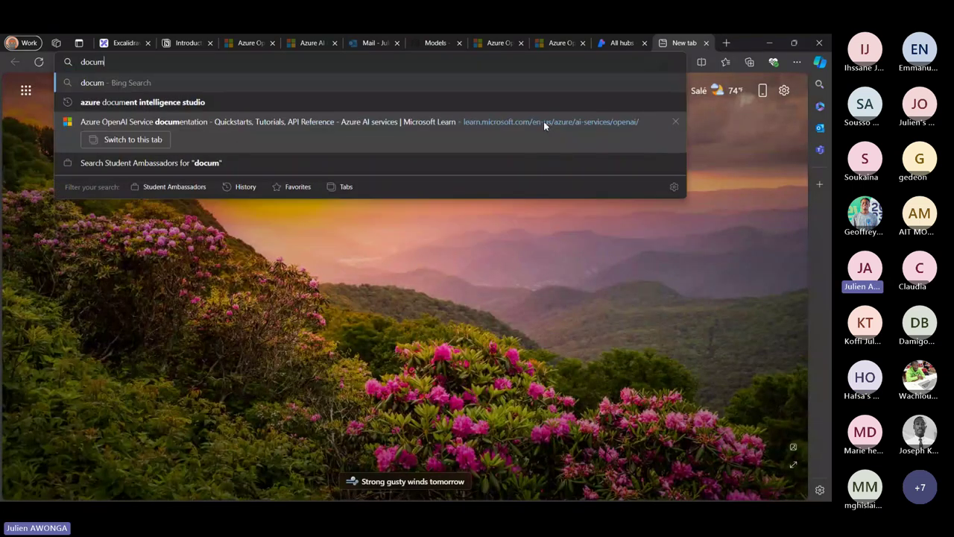
text(ent intelligence s)
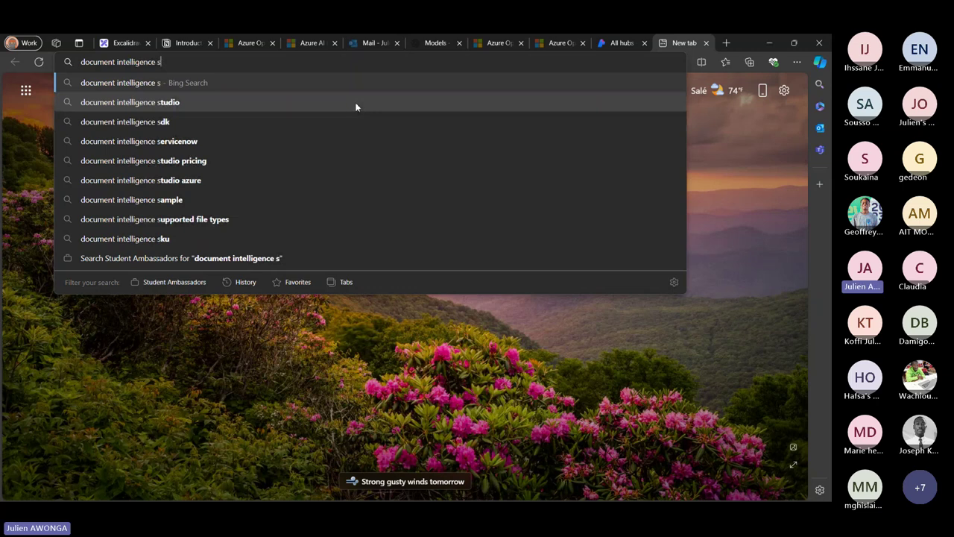
click(358, 104)
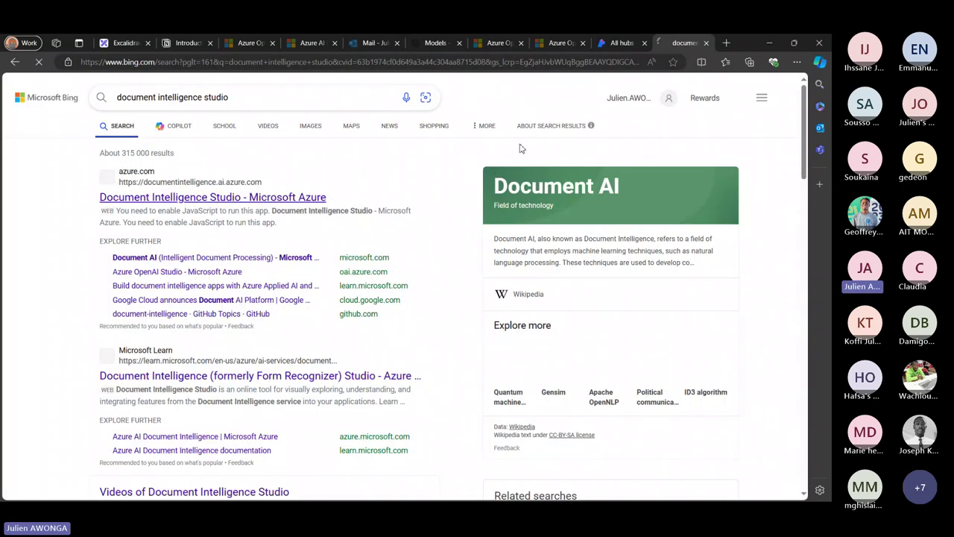
click(146, 196)
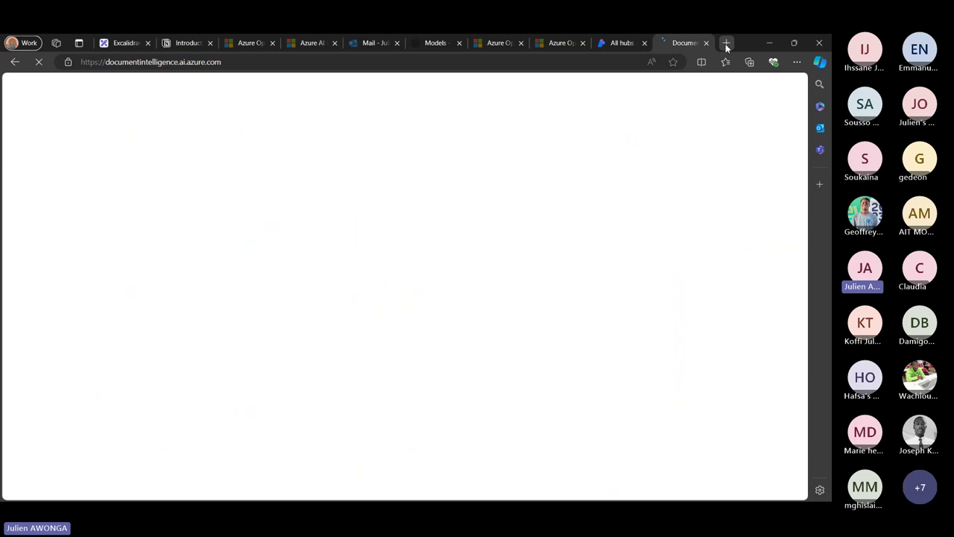
- Check the hub creation again, search the web for "azure tts studio" and open Speech Studio
click(726, 45)
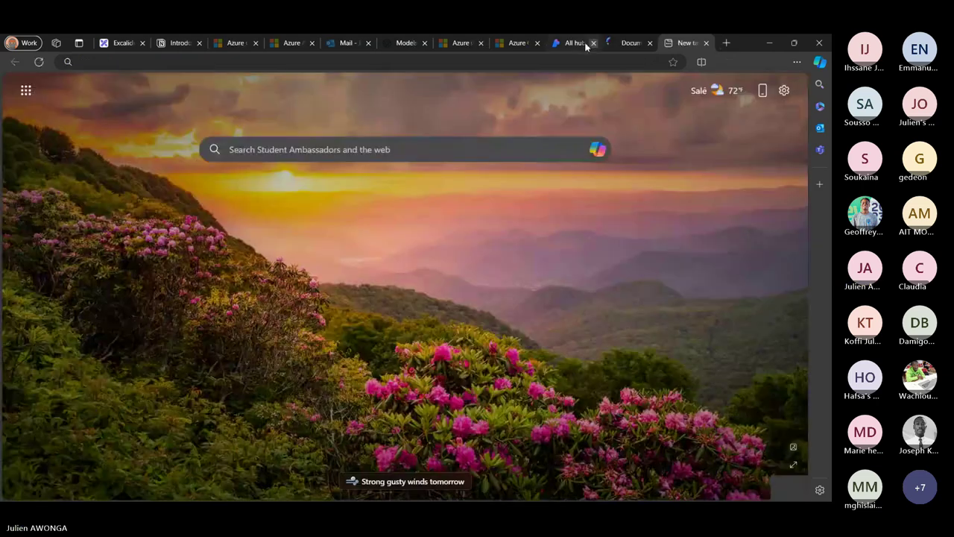
click(579, 42)
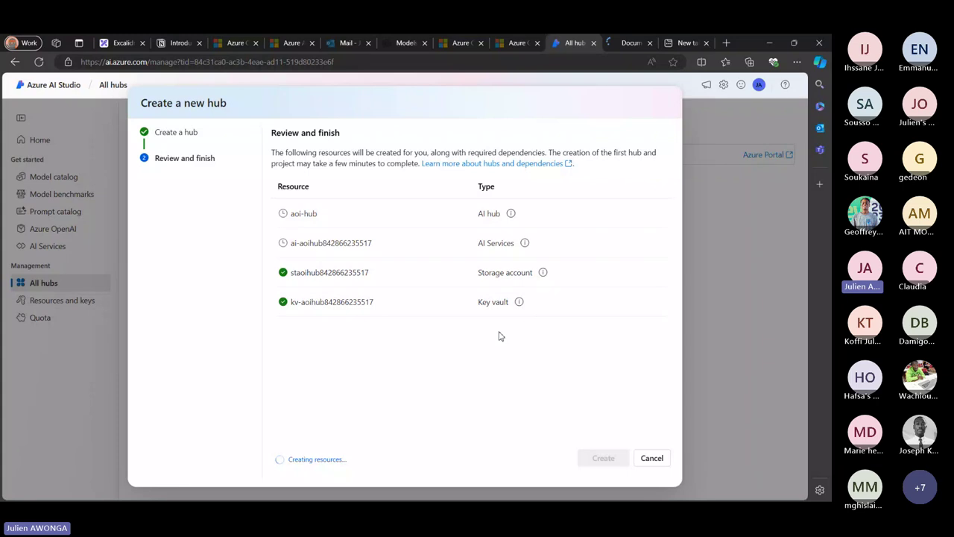
click(678, 45)
text(azu)
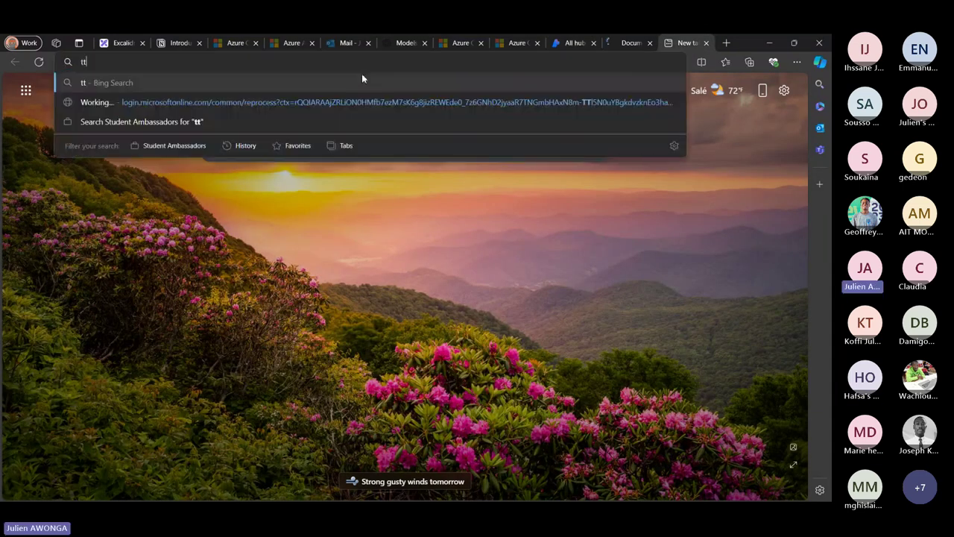
text(re )
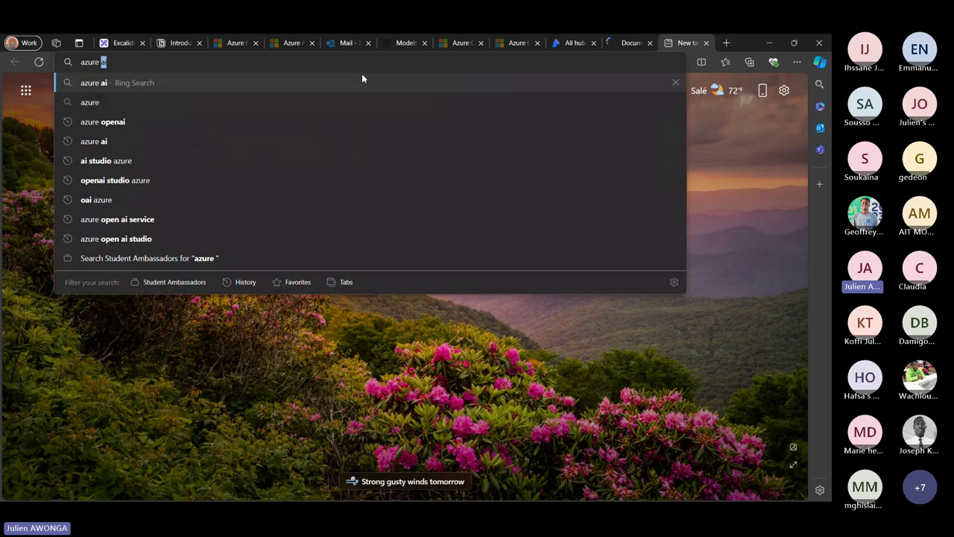
text(tts s)
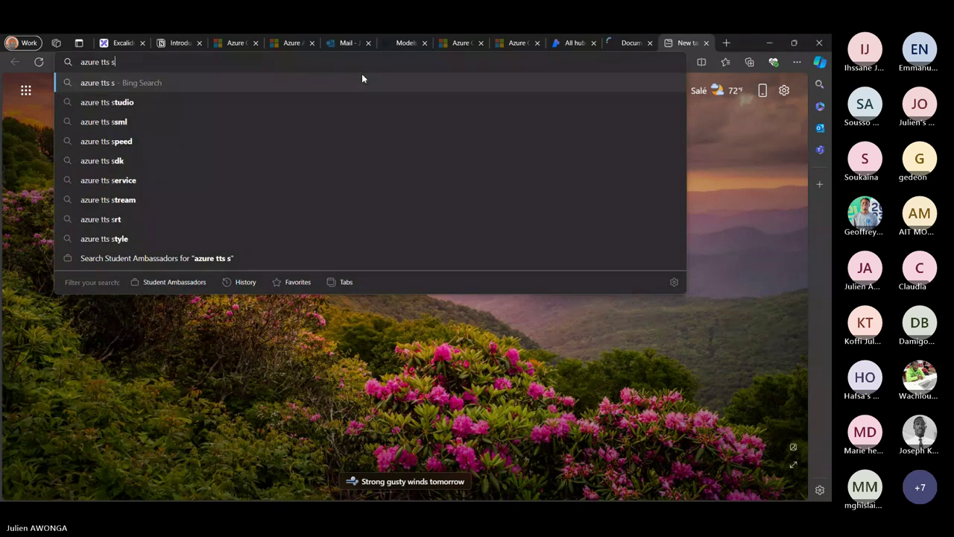
key(Down)
key(Return)
click(141, 199)
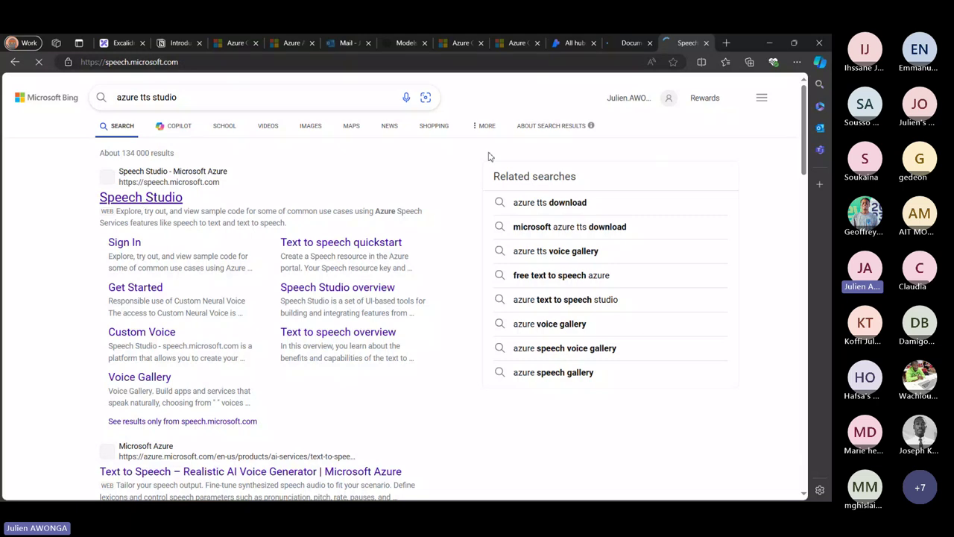
- Review the document analysis and prebuilt model offerings in Document Intelligence Studio and open the Invoices model
click(629, 49)
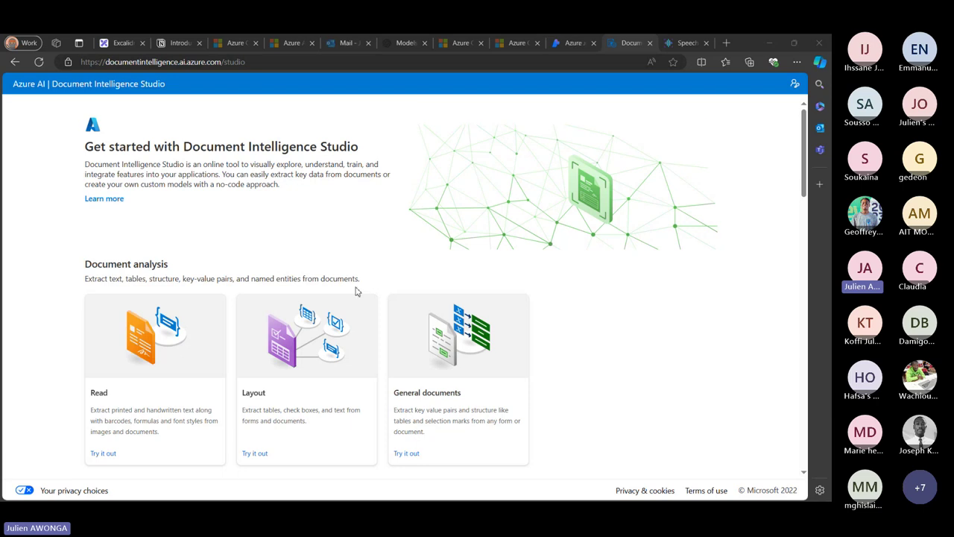
scroll(356, 291, down, 2)
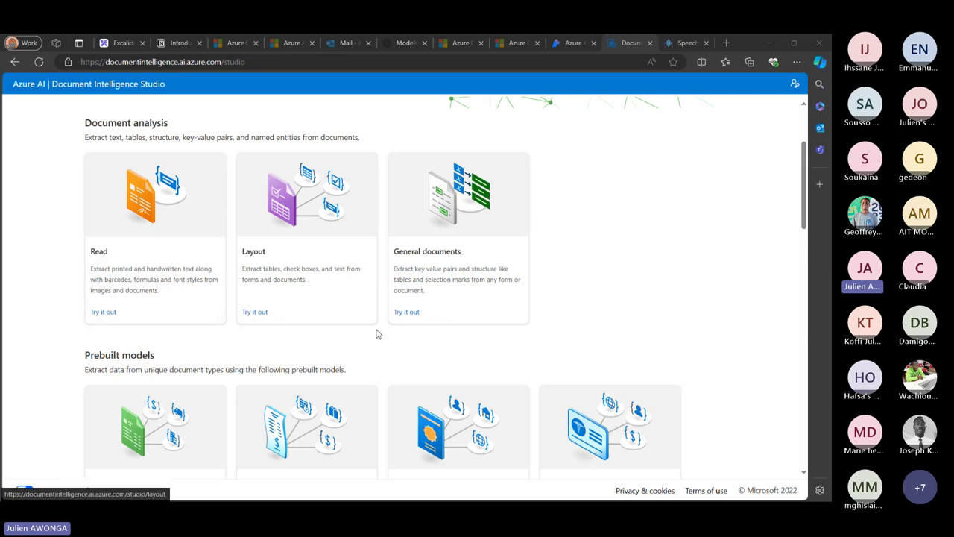
scroll(377, 335, up, 1)
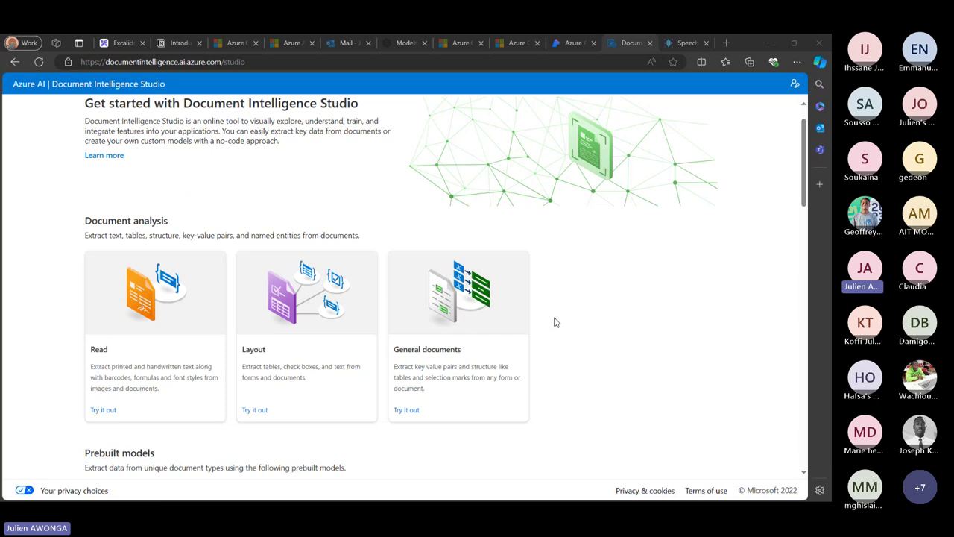
scroll(555, 322, down, 3)
scroll(554, 322, up, 1)
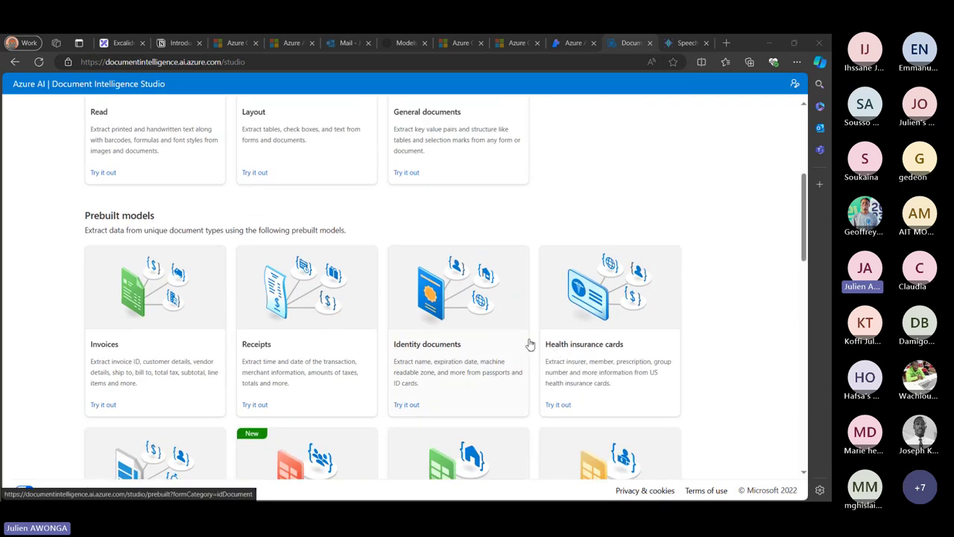
scroll(529, 344, down, 2)
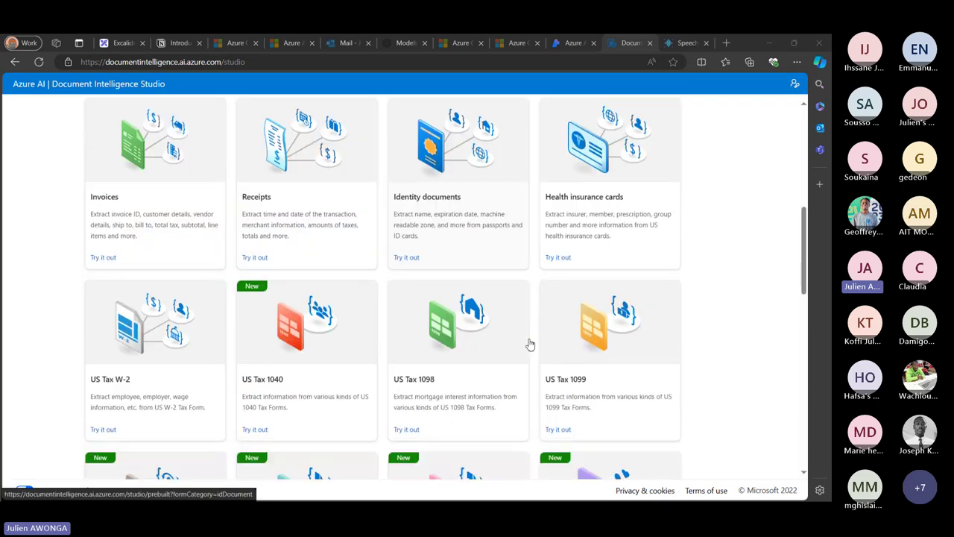
scroll(529, 343, up, 1)
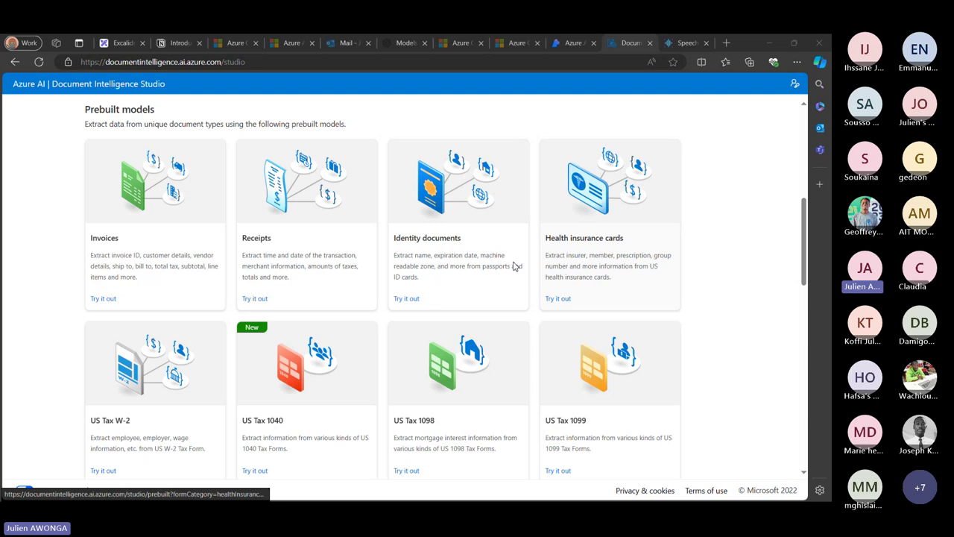
scroll(606, 258, down, 5)
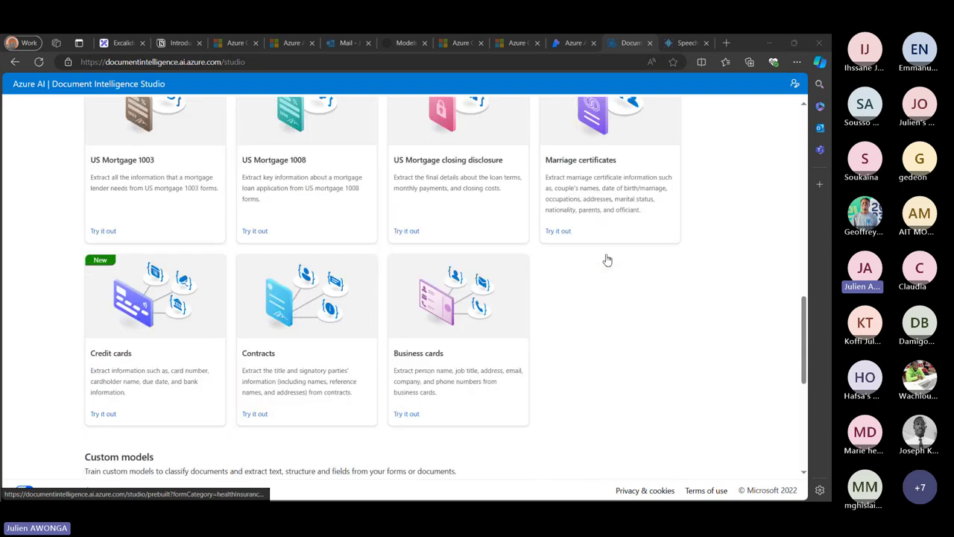
scroll(179, 340, up, 5)
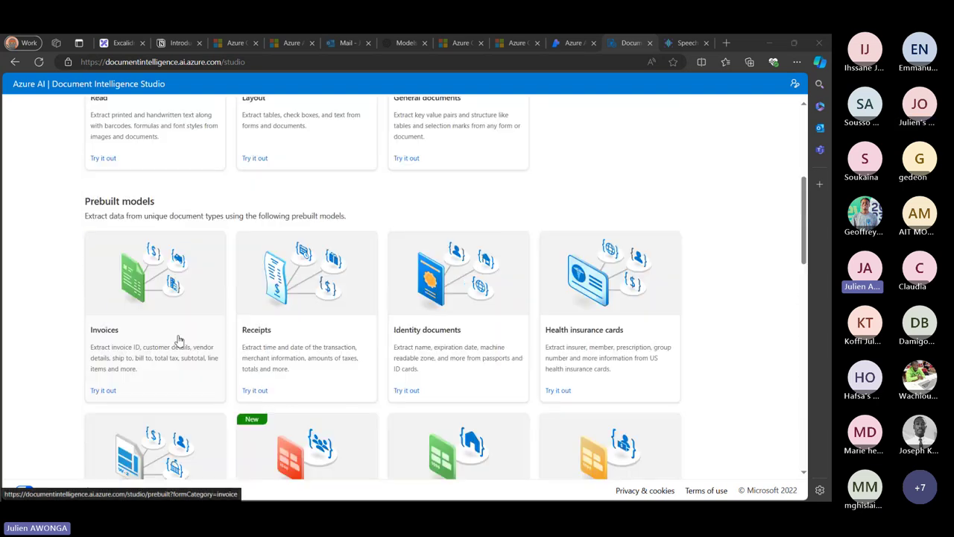
click(179, 340)
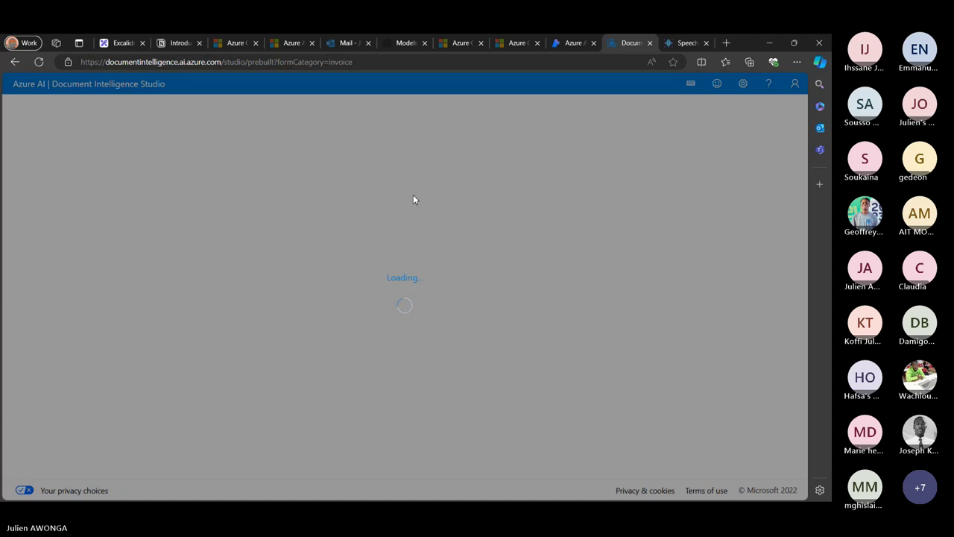
- Switch to Speech Studio, review its speech scenarios and speech to text options, and examine the Real-time speech to text page
click(682, 42)
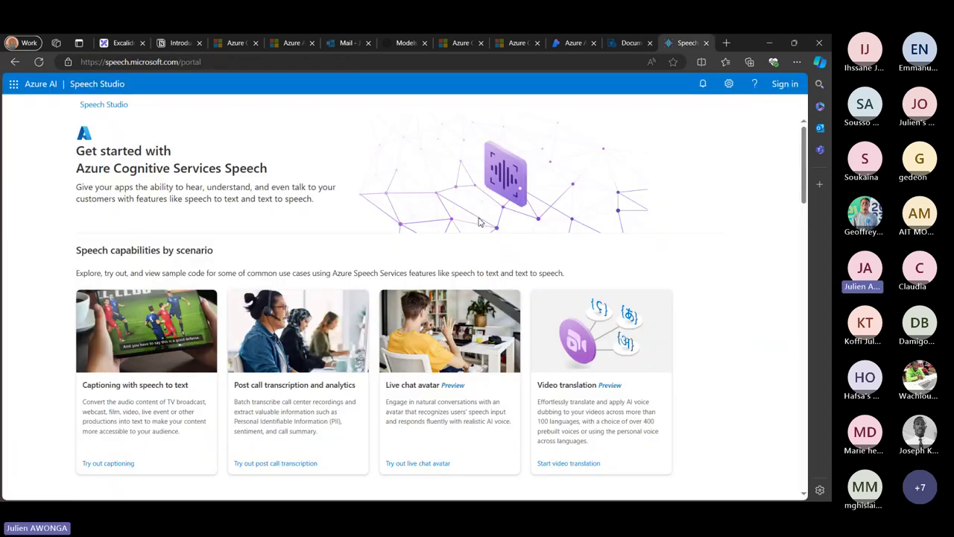
scroll(149, 320, down, 1)
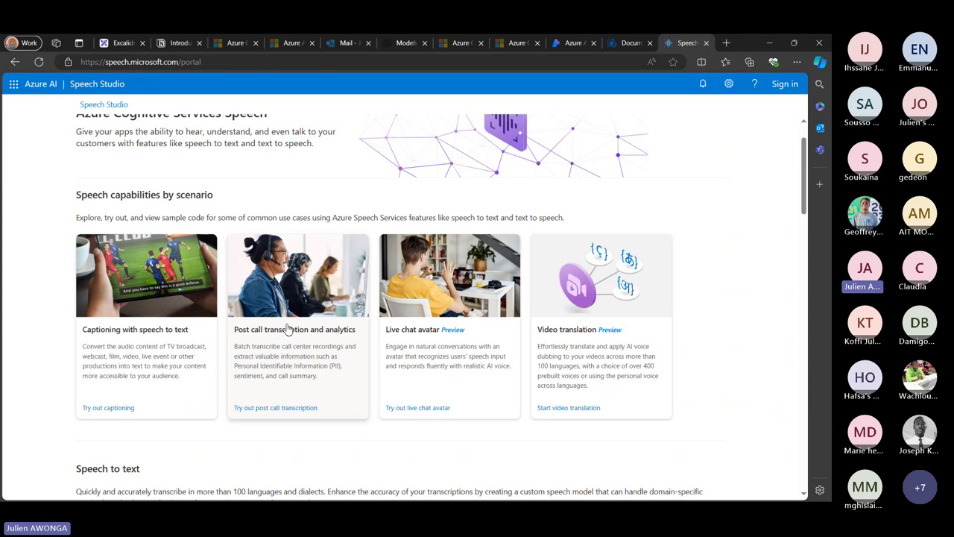
scroll(288, 328, down, 4)
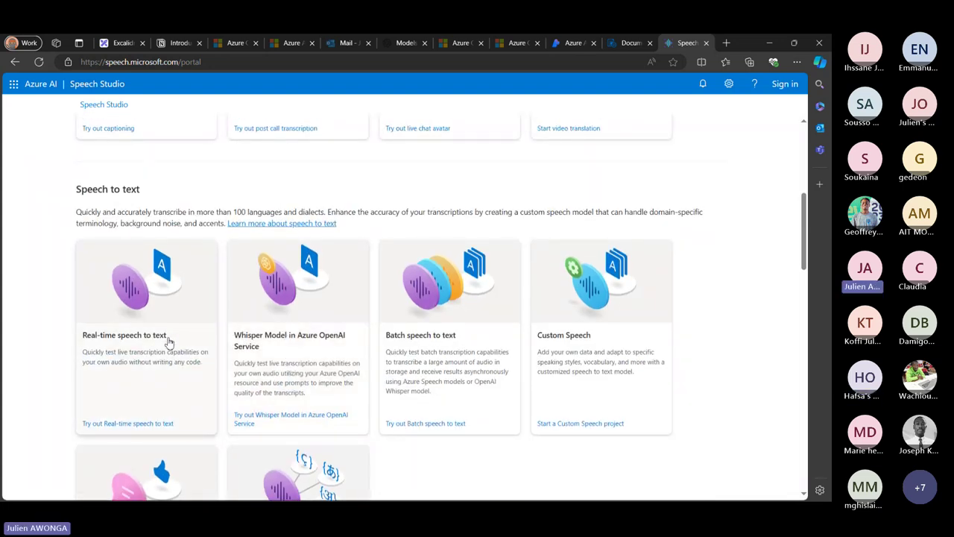
scroll(167, 342, up, 1)
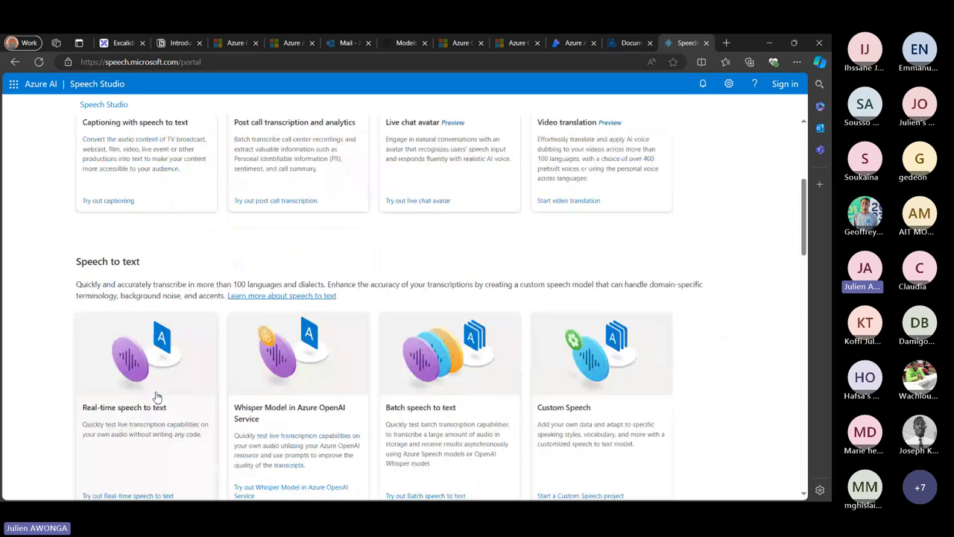
click(157, 397)
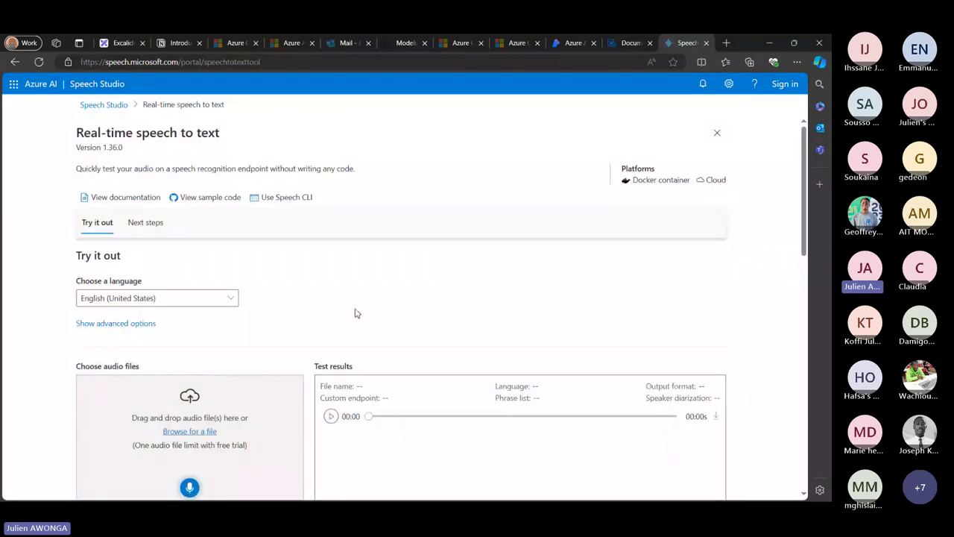
scroll(356, 313, down, 1)
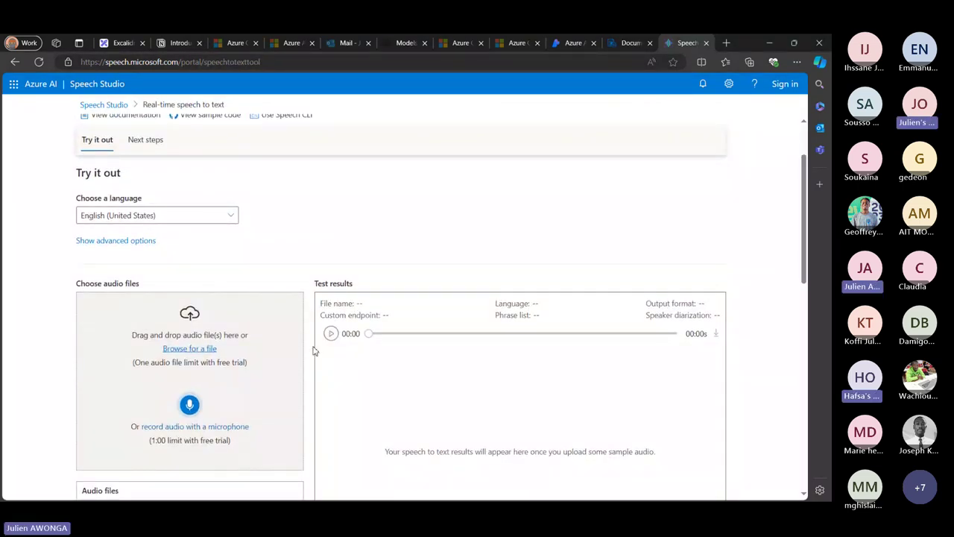
scroll(313, 351, up, 1)
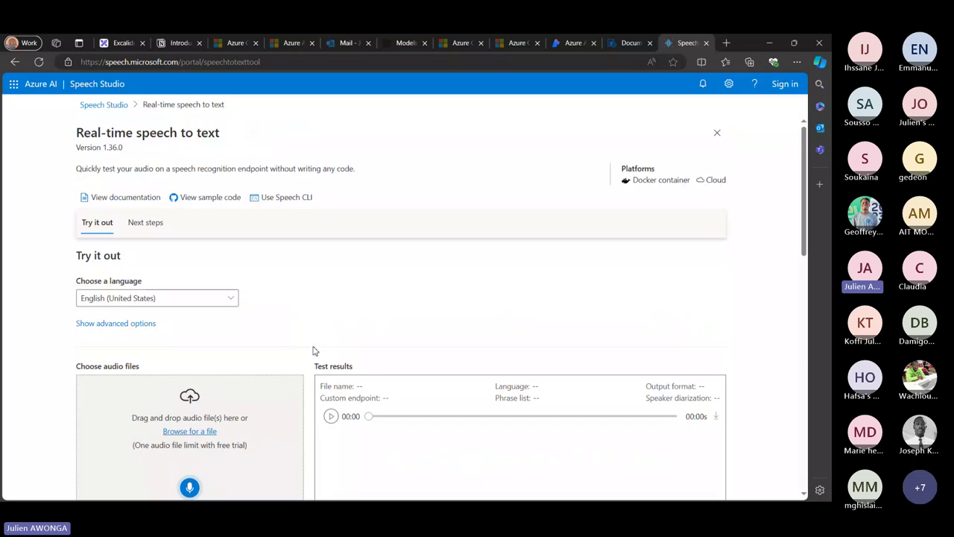
- Return to Document Intelligence Studio, dismiss the error, and set the service resource to Visual Studio Enterprise Subscription and resource group aoi-rg
click(626, 43)
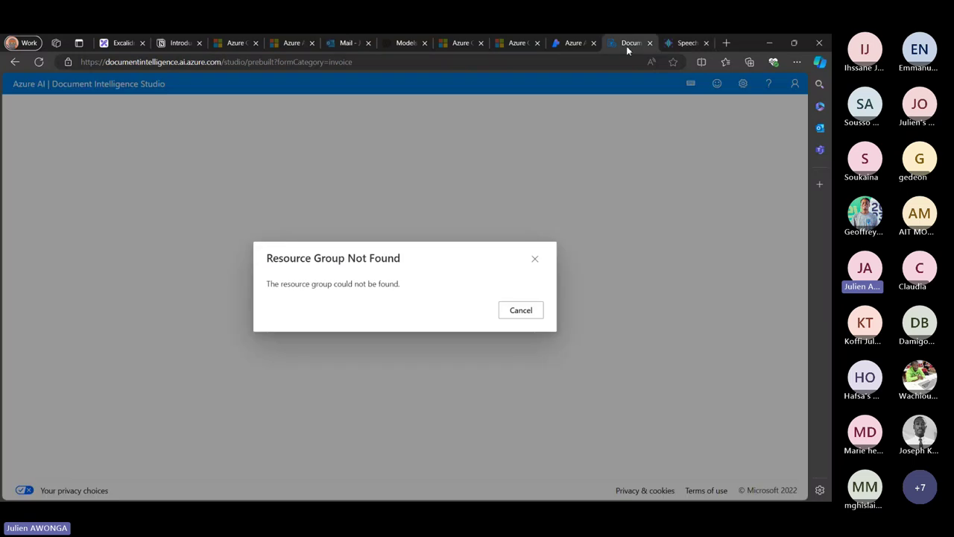
click(520, 311)
click(409, 277)
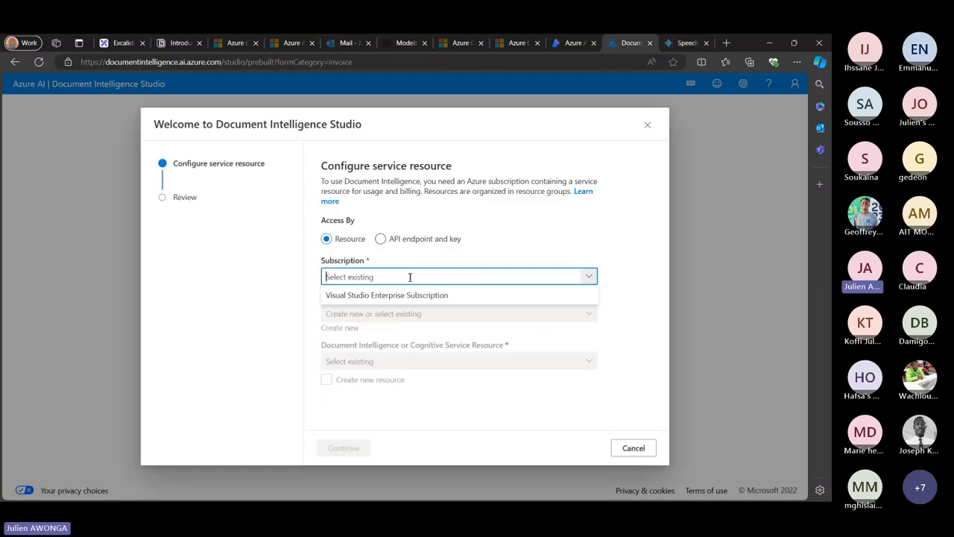
click(409, 295)
click(462, 308)
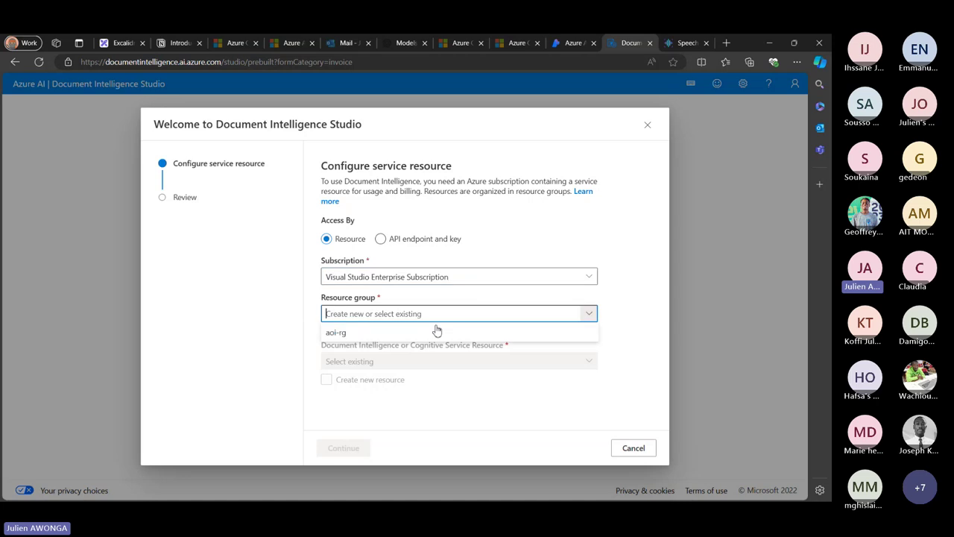
click(436, 331)
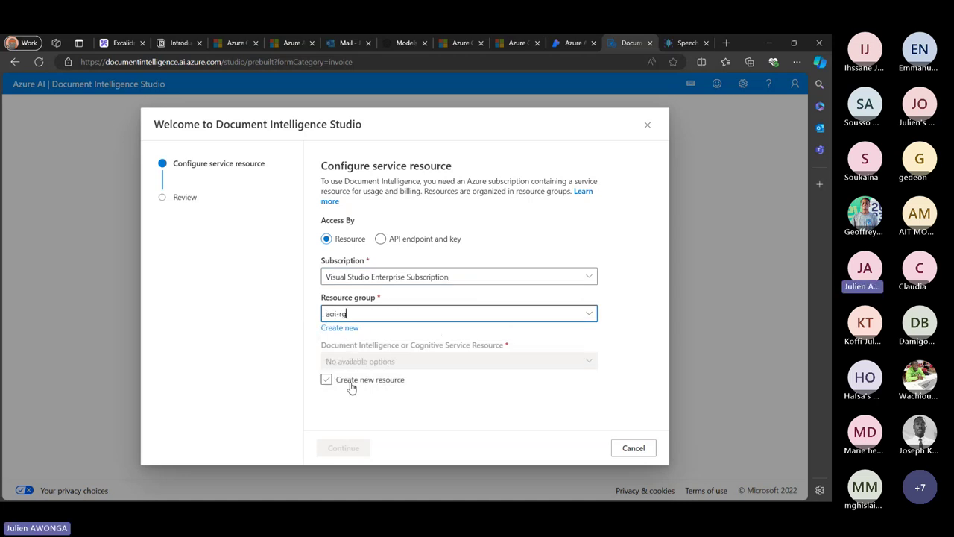
- Choose to create a new Document Intelligence resource and name it di-ressource
click(328, 379)
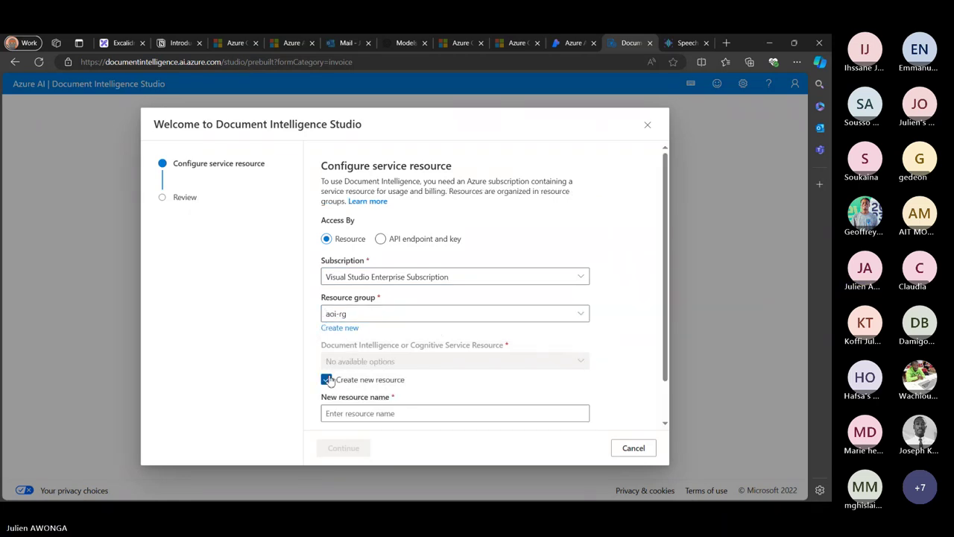
scroll(425, 369, down, 1)
click(406, 367)
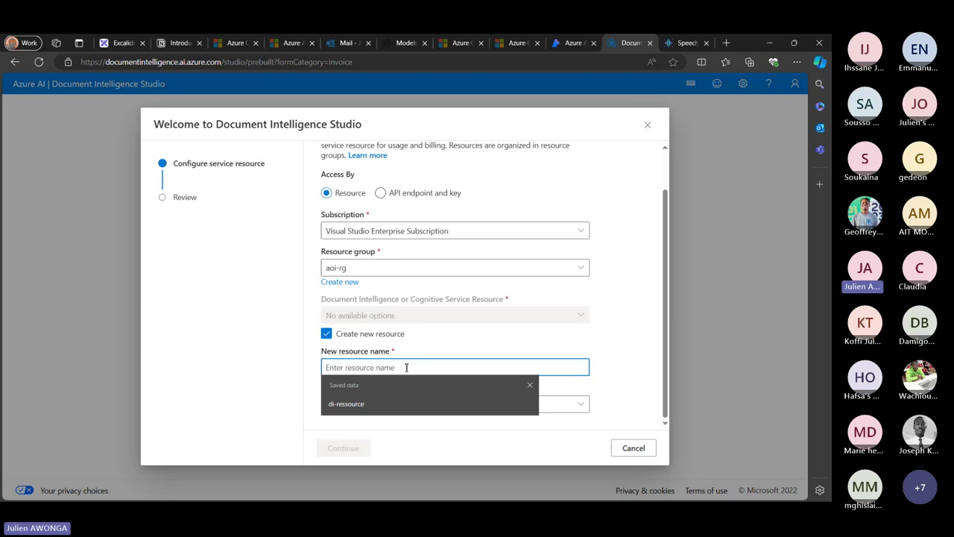
text(di-)
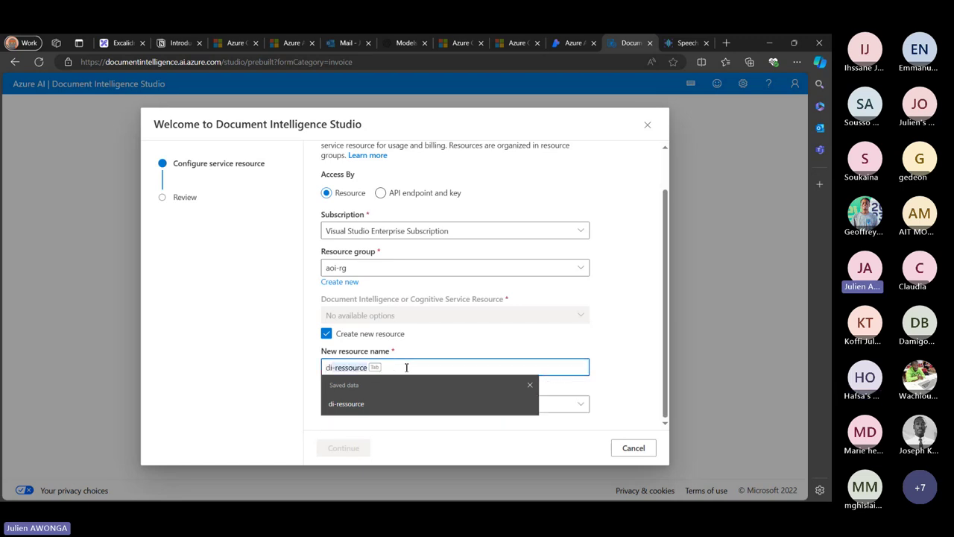
key(Tab)
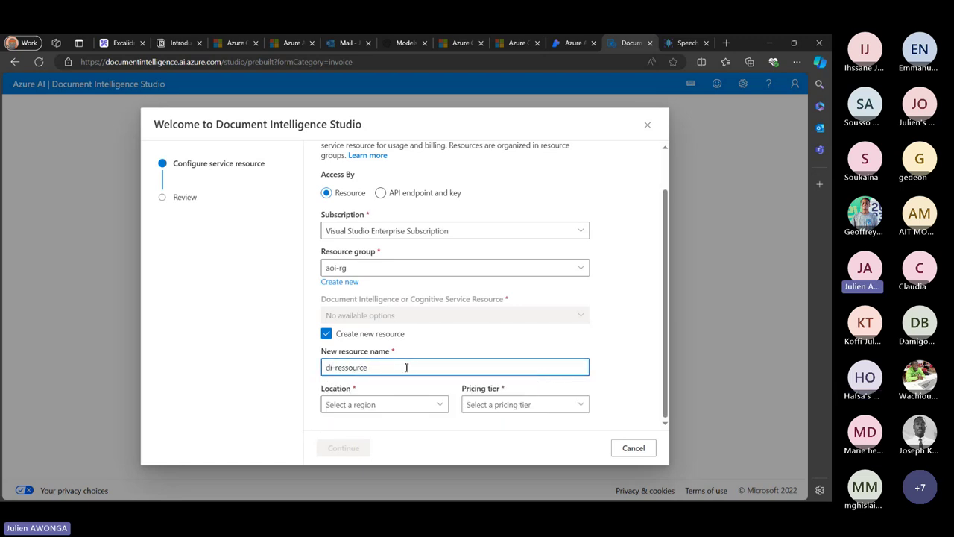
- Set the new resource's location to EASTUS and pricing tier to S0 Standard, and finish the configuration to create it
click(419, 403)
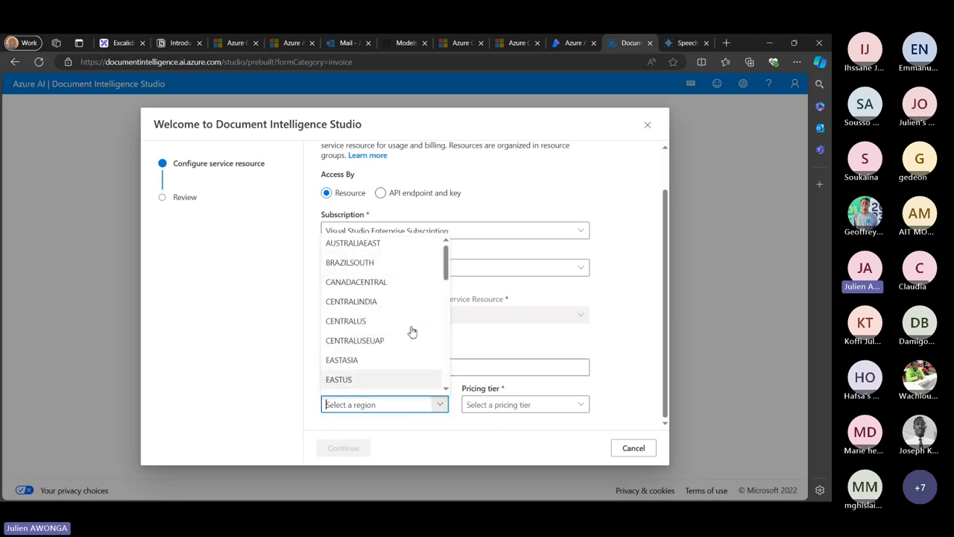
click(377, 379)
click(476, 405)
click(476, 405)
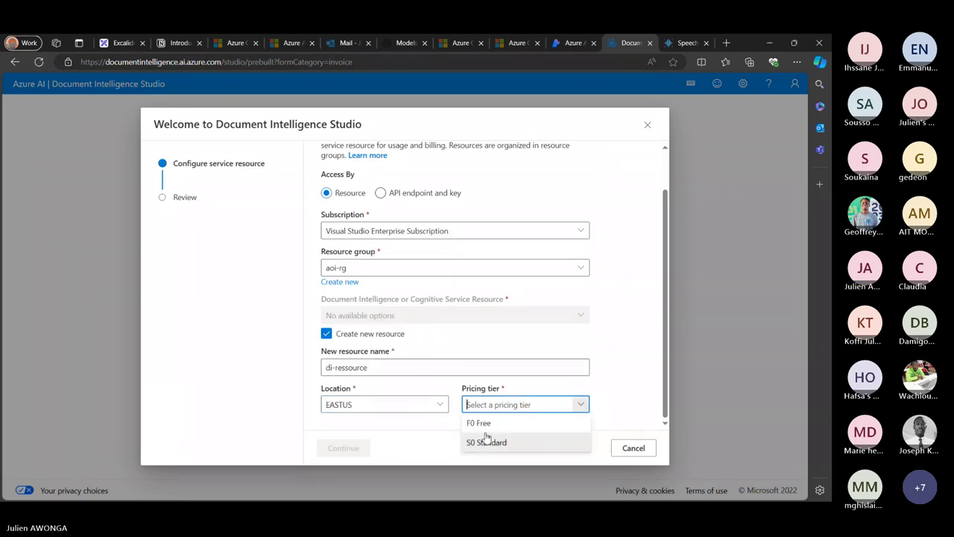
click(483, 440)
click(341, 447)
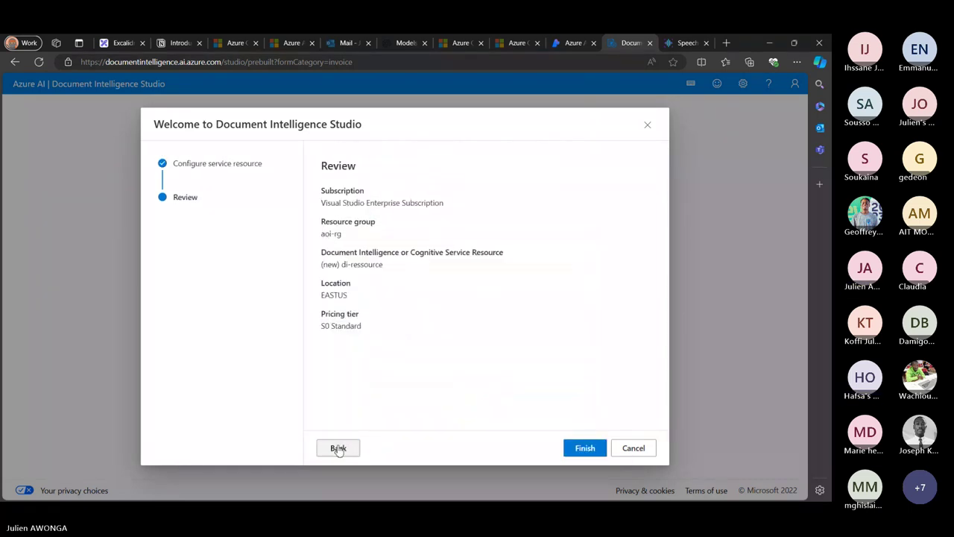
click(591, 451)
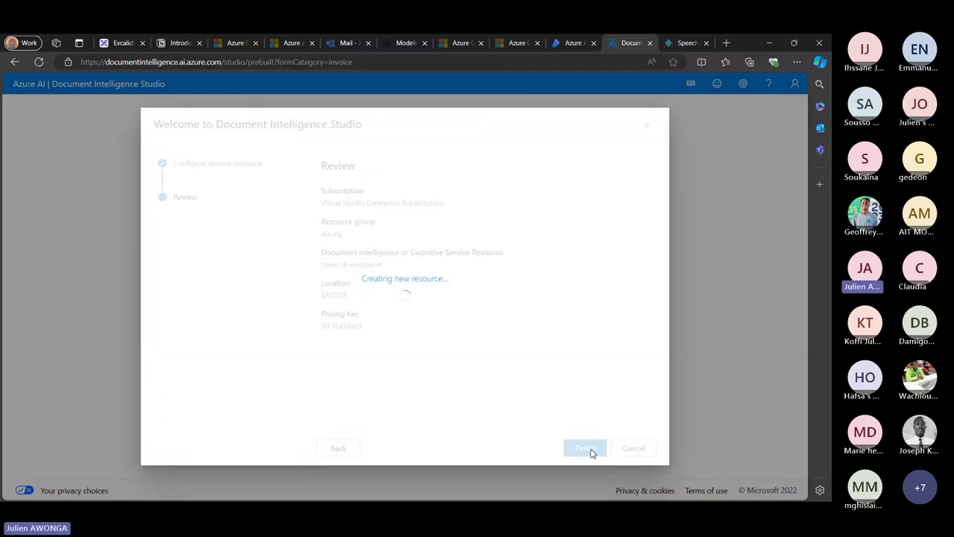
- Switch to Azure AI Studio and create a project named aio-project in the aoi-hub hub
key(ctrl+shift+Tab)
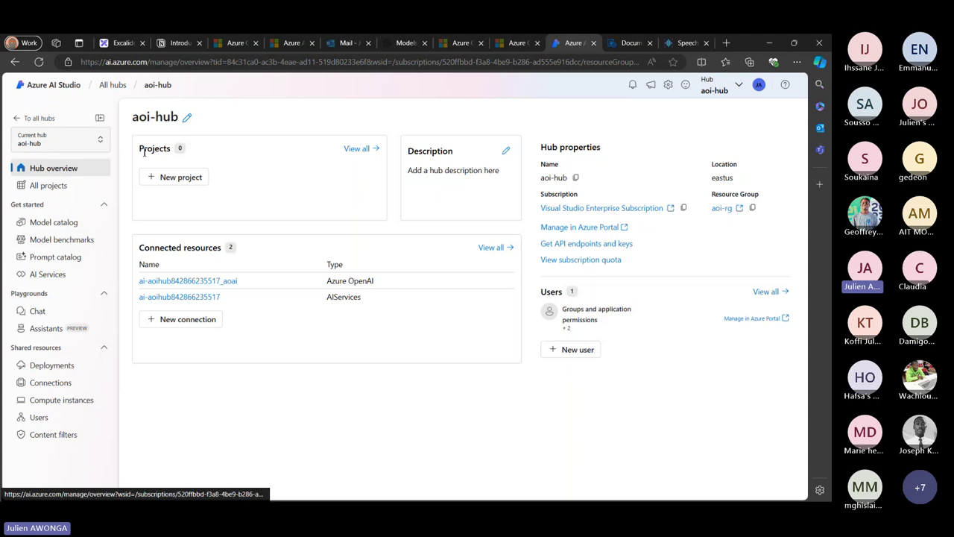
click(175, 177)
drag(347, 288, 234, 287)
text(ai)
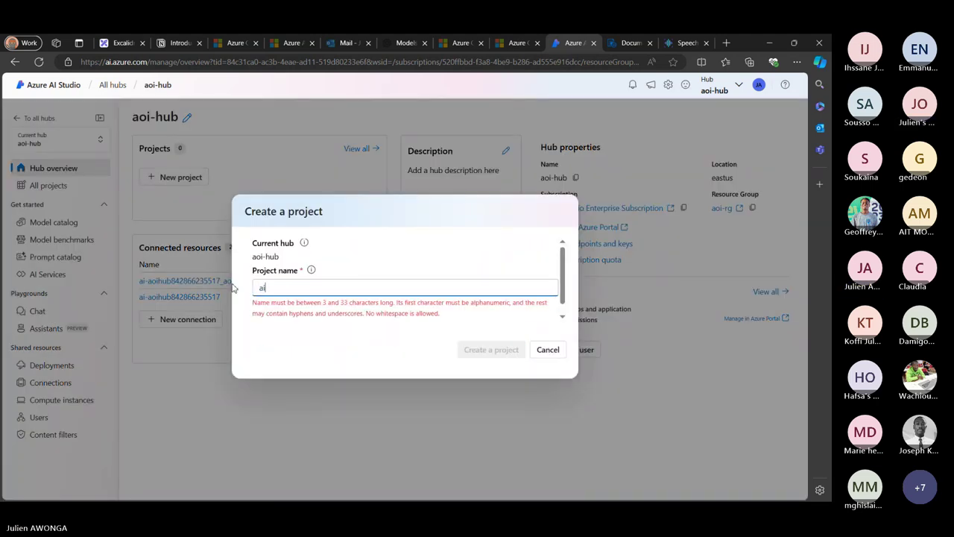
text(o-pro)
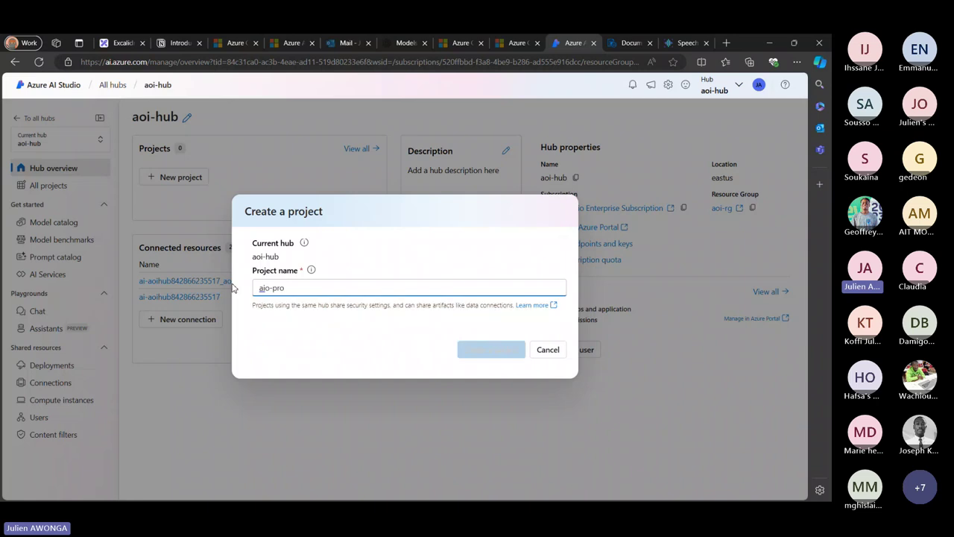
text(ject)
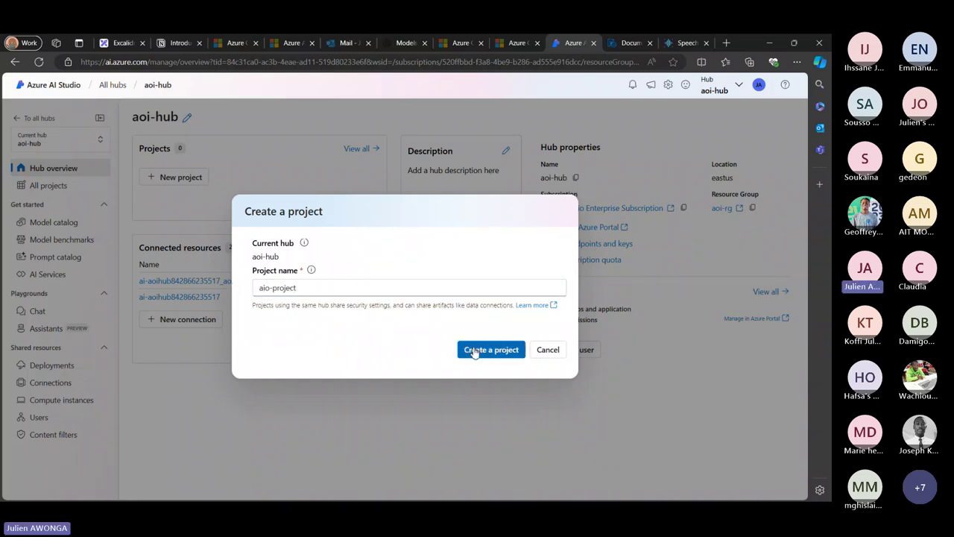
click(474, 351)
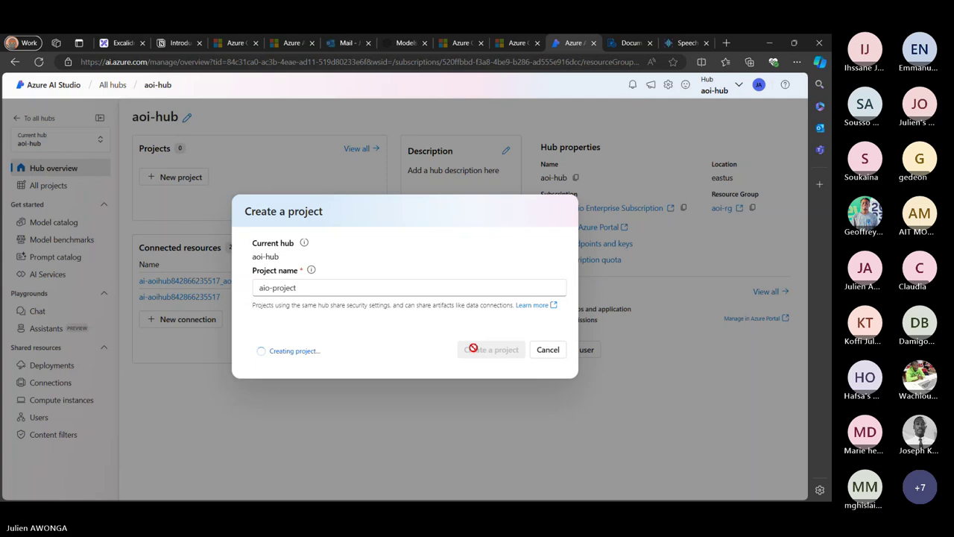
- Check the Document Intelligence resource creation, switch to Speech Studio and record a microphone test in English (United States)
click(625, 43)
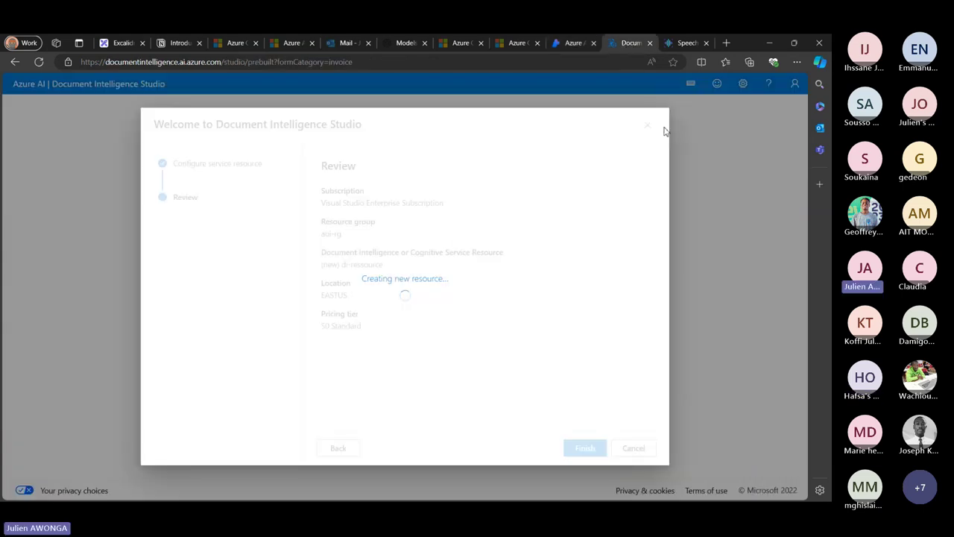
click(684, 43)
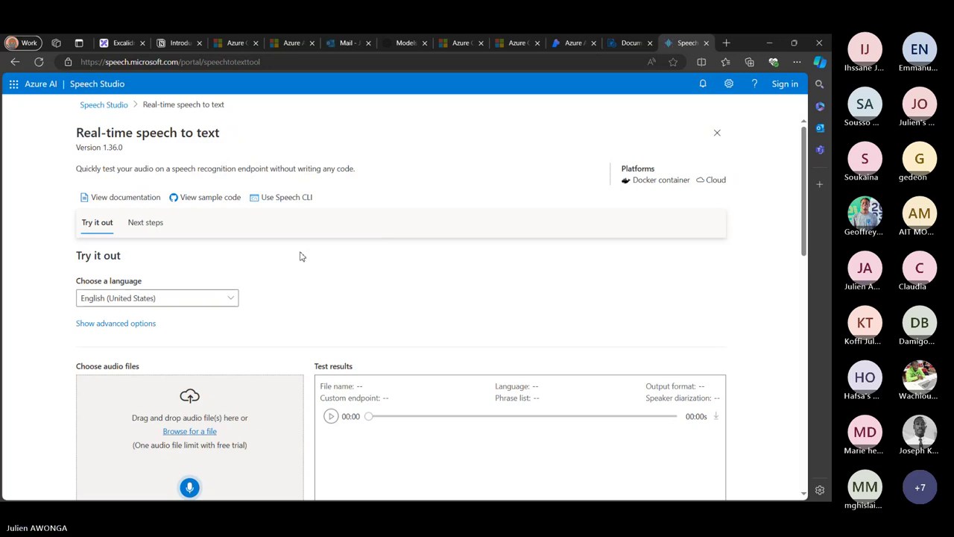
scroll(294, 315, down, 2)
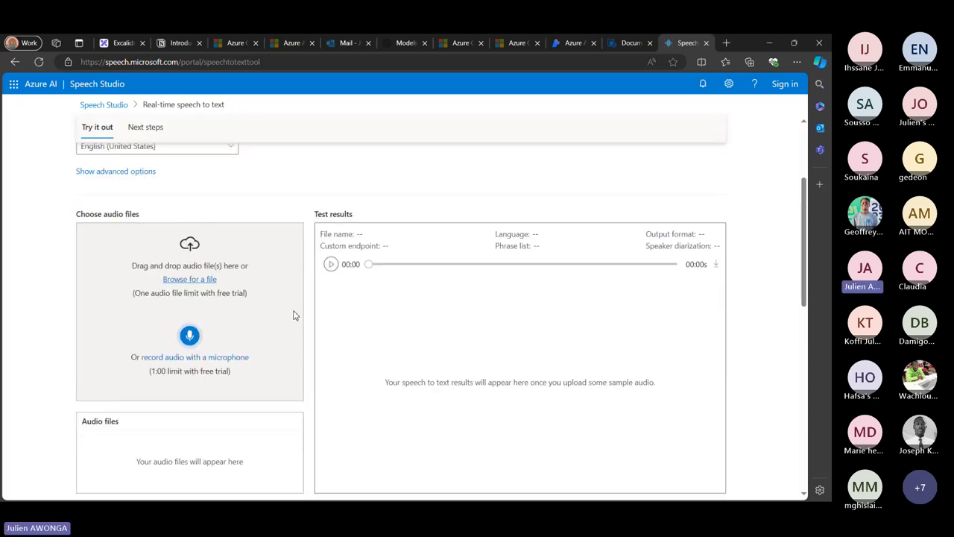
click(189, 335)
click(114, 123)
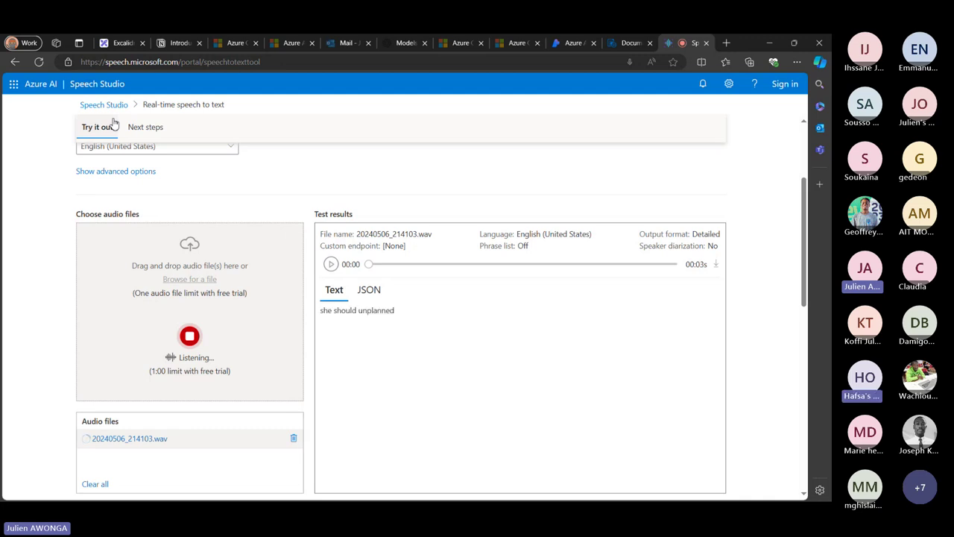
click(189, 337)
- Set the real-time speech to text language to French (France)
scroll(190, 337, up, 2)
click(200, 246)
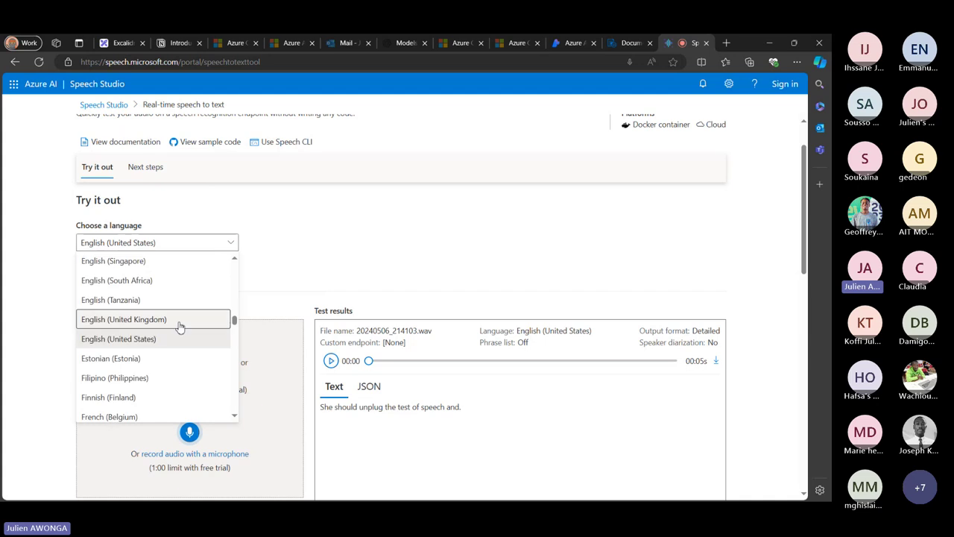
scroll(172, 360, up, 4)
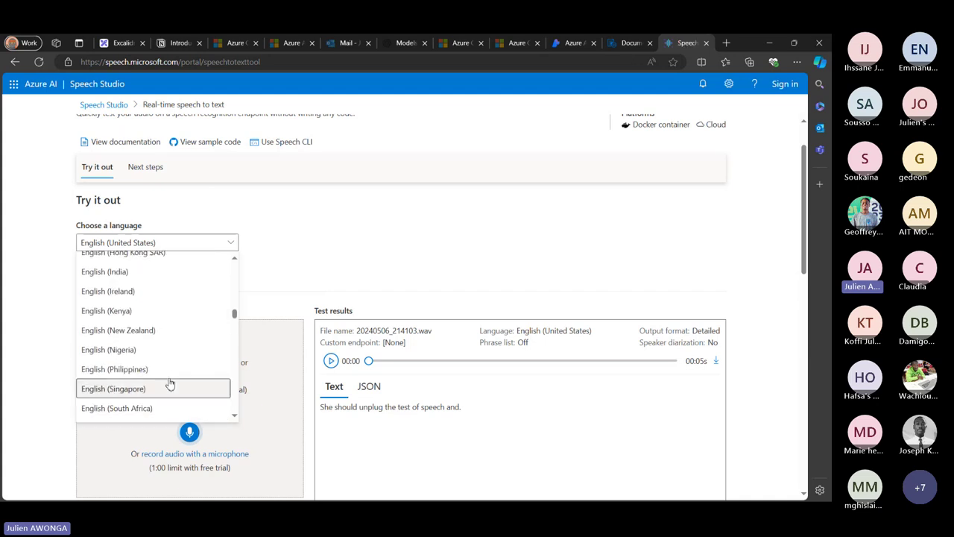
scroll(170, 383, up, 2)
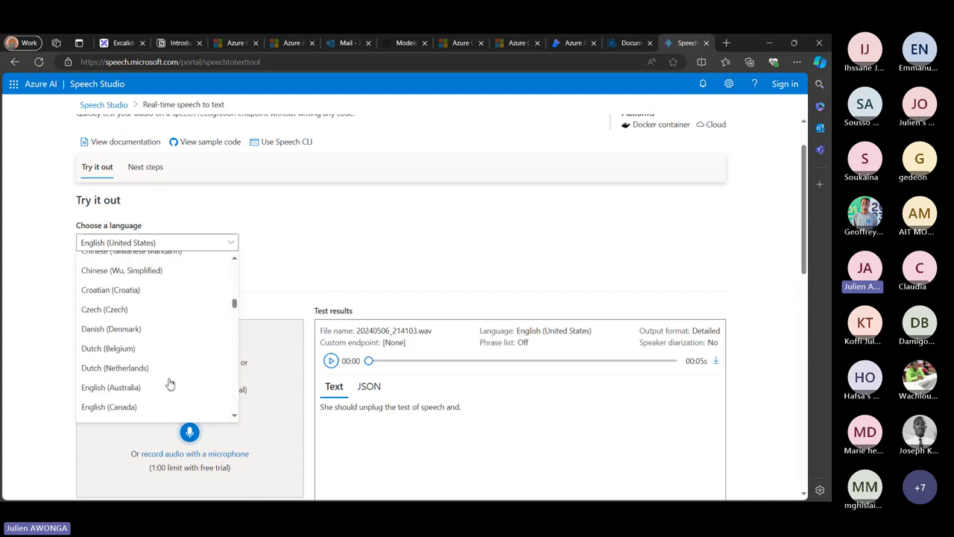
scroll(168, 383, down, 5)
scroll(170, 383, up, 3)
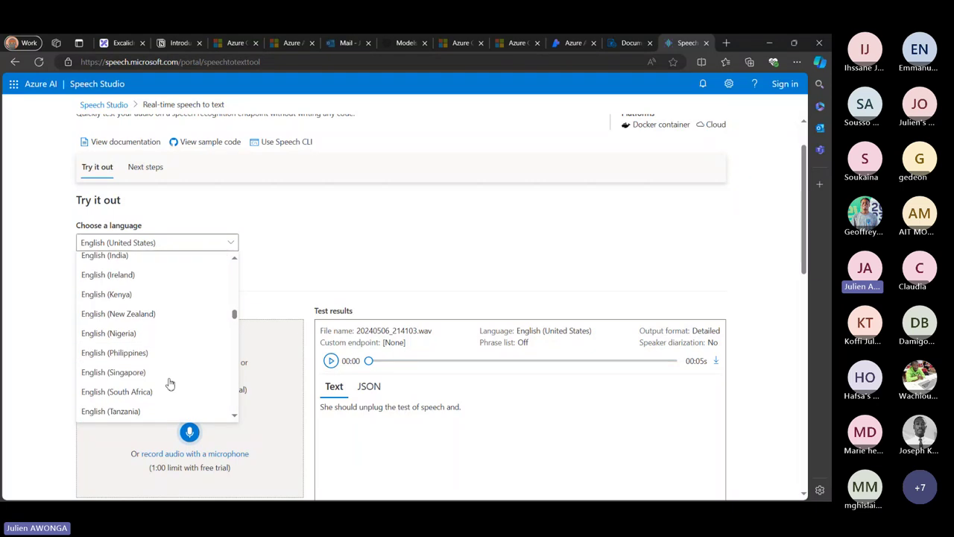
click(170, 383)
- Record and transcribe a microphone test in French, and delete both audio recordings from the list
scroll(313, 268, down, 2)
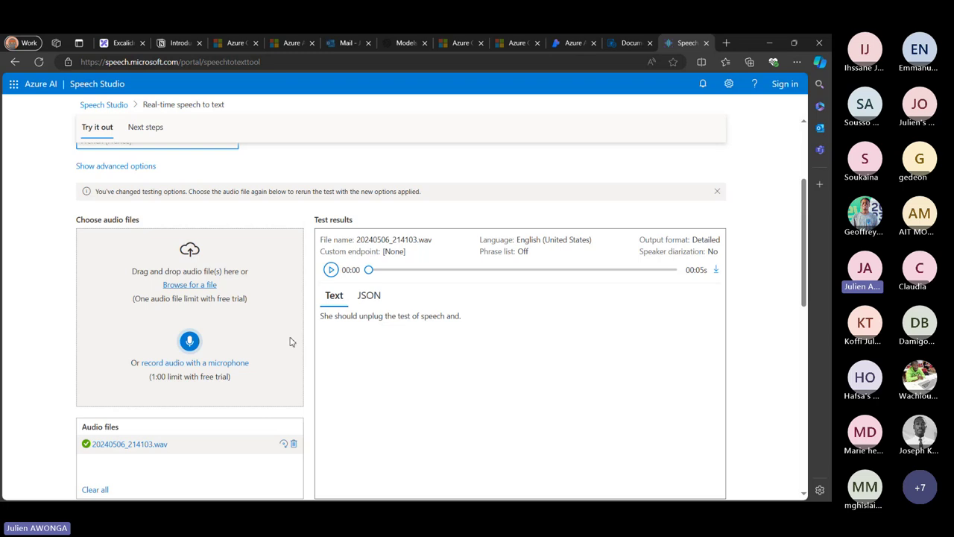
click(190, 342)
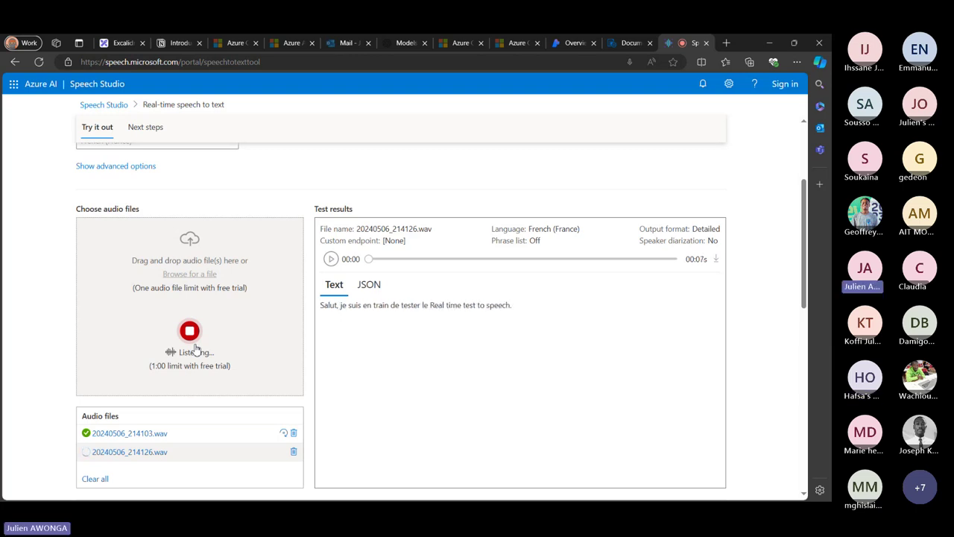
click(190, 332)
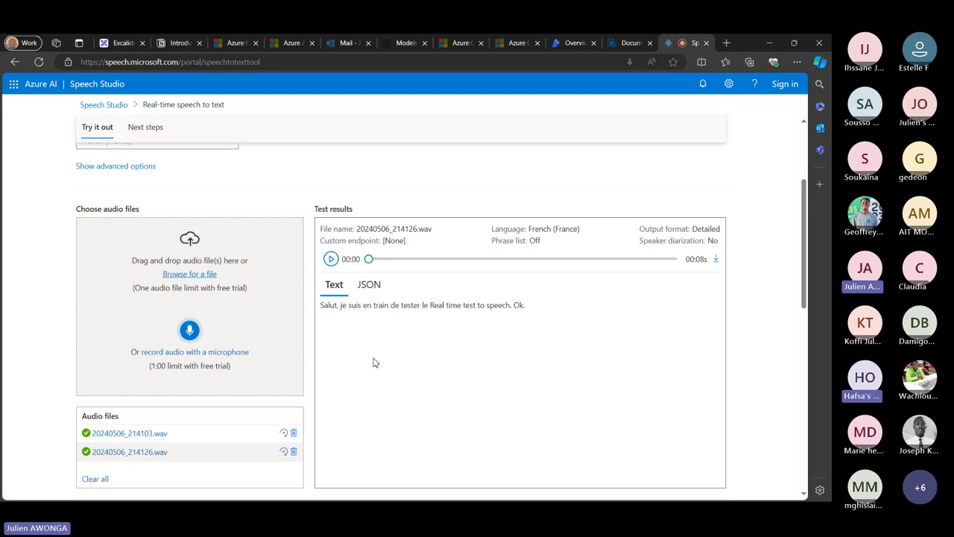
click(293, 433)
click(294, 433)
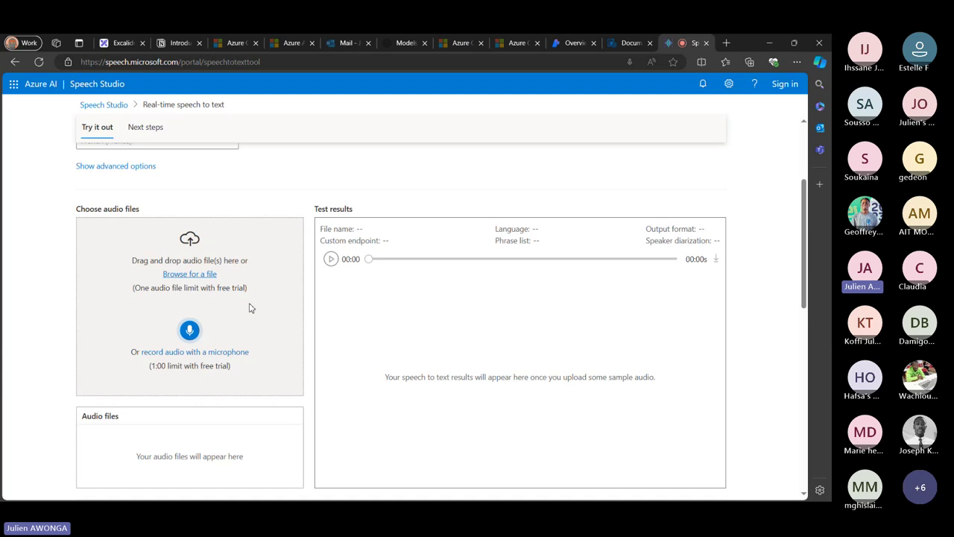
- Return to the Speech Studio home page and review its scenario, speech to text, text to speech and voice assistant offerings
scroll(250, 308, up, 3)
click(110, 105)
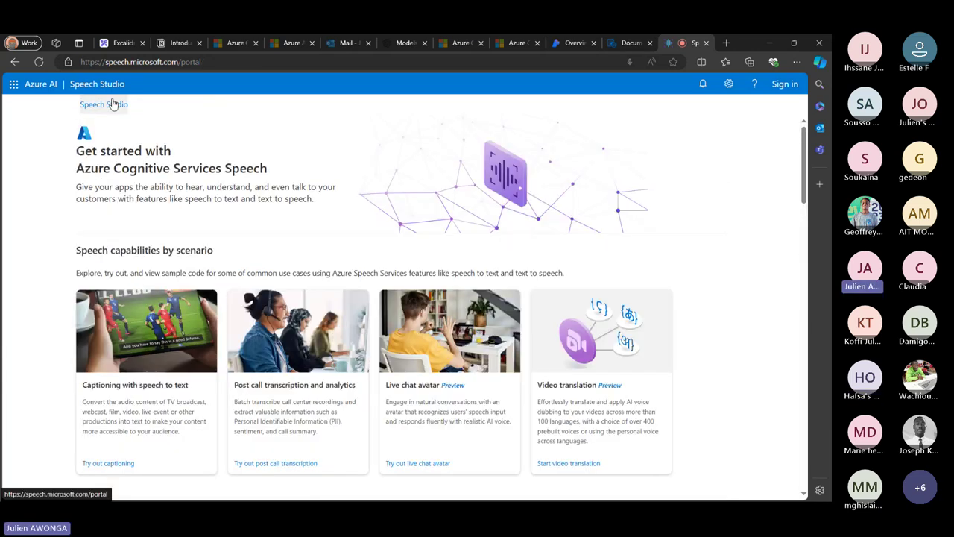
scroll(372, 306, down, 3)
scroll(583, 216, up, 1)
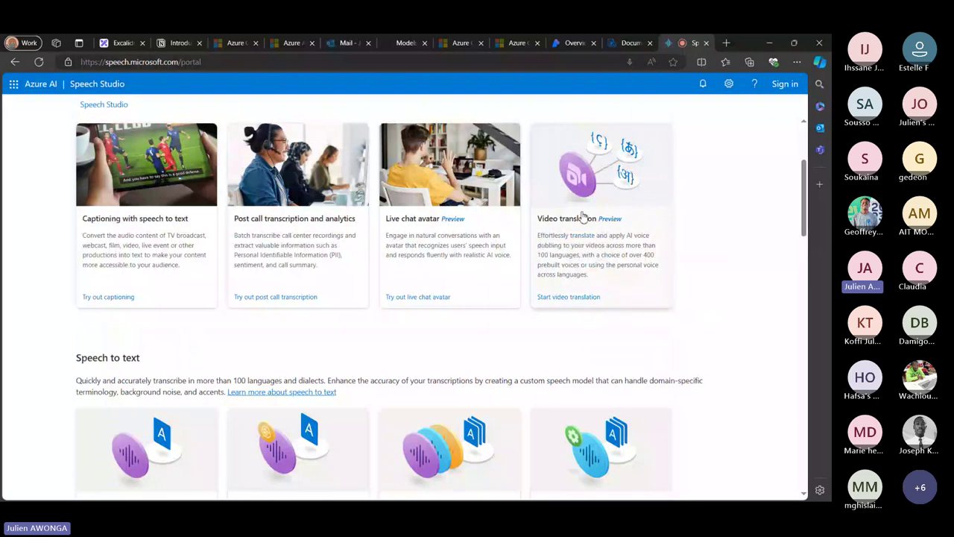
scroll(580, 211, down, 3)
scroll(536, 260, down, 1)
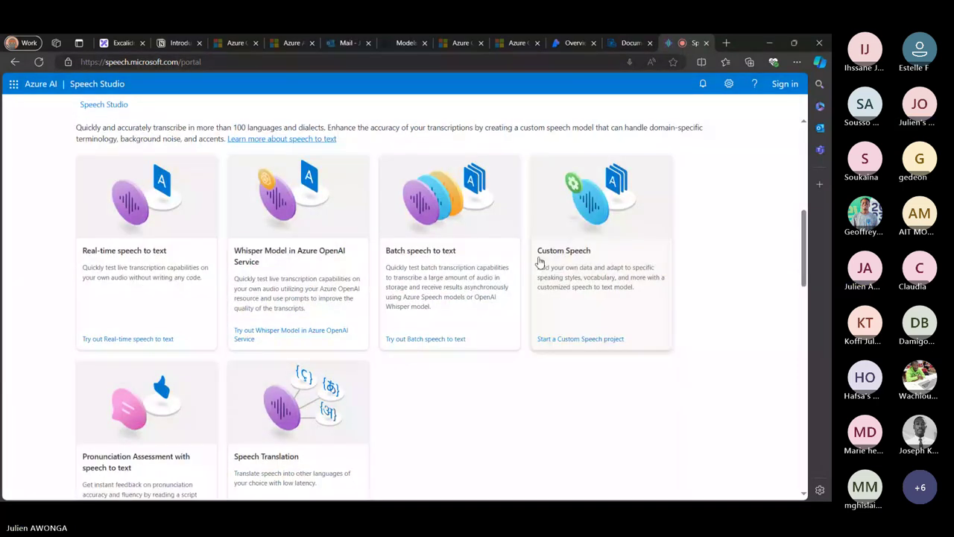
scroll(428, 275, down, 10)
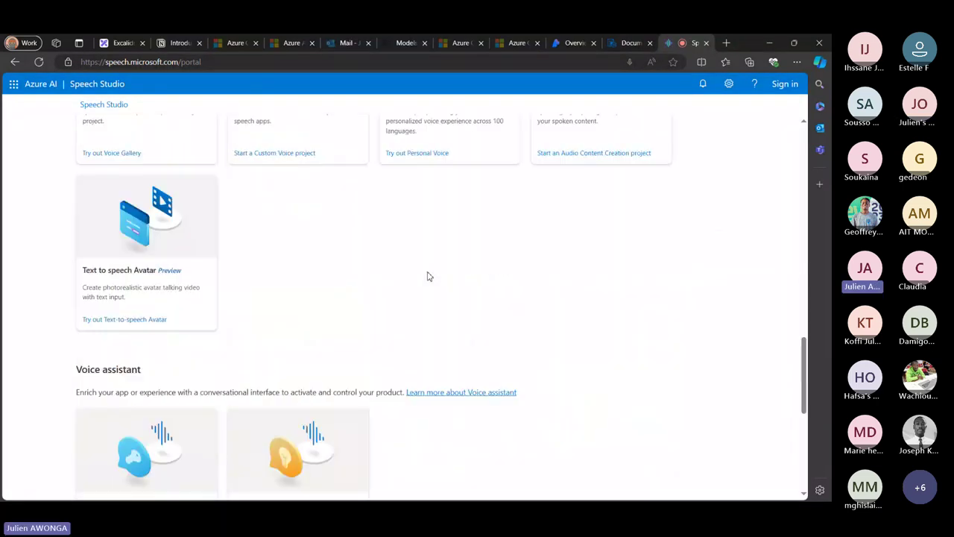
scroll(515, 192, down, 2)
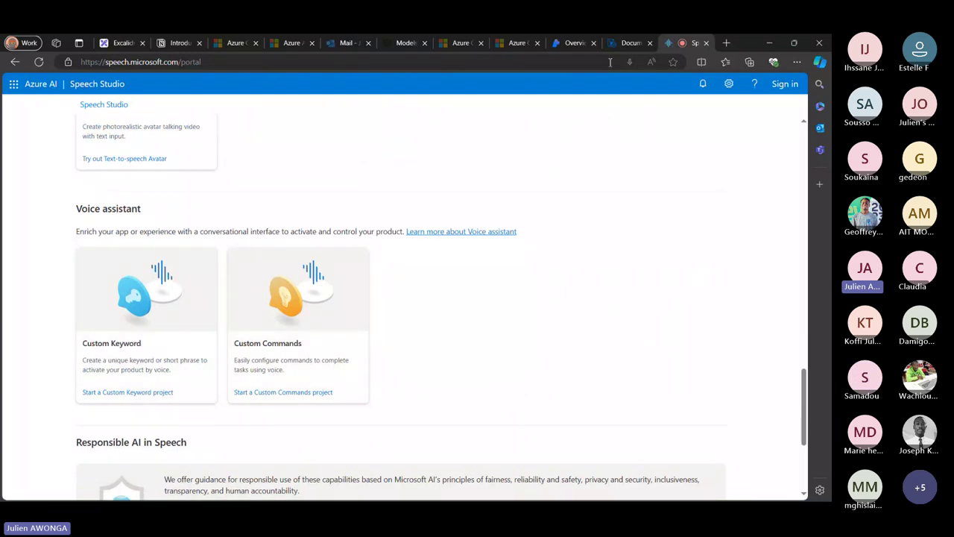
- In Document Intelligence Studio, select Visual Studio Enterprise Subscription and resource group aoi-rg, and choose to create a new resource
click(626, 42)
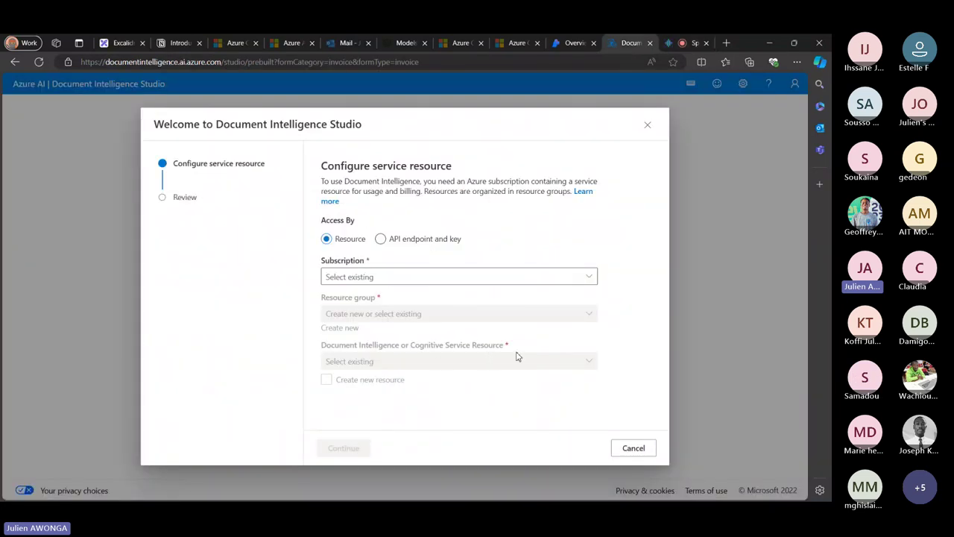
click(488, 280)
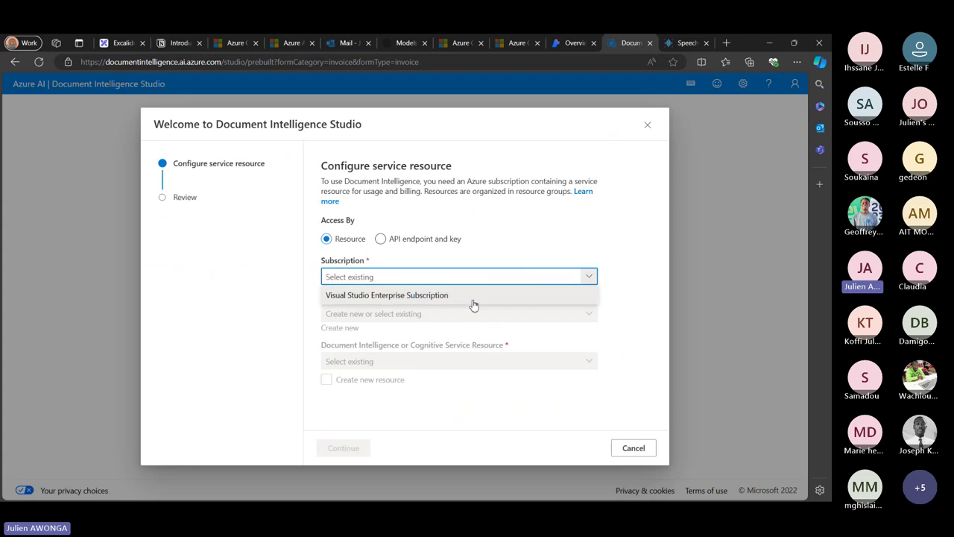
click(472, 305)
click(396, 313)
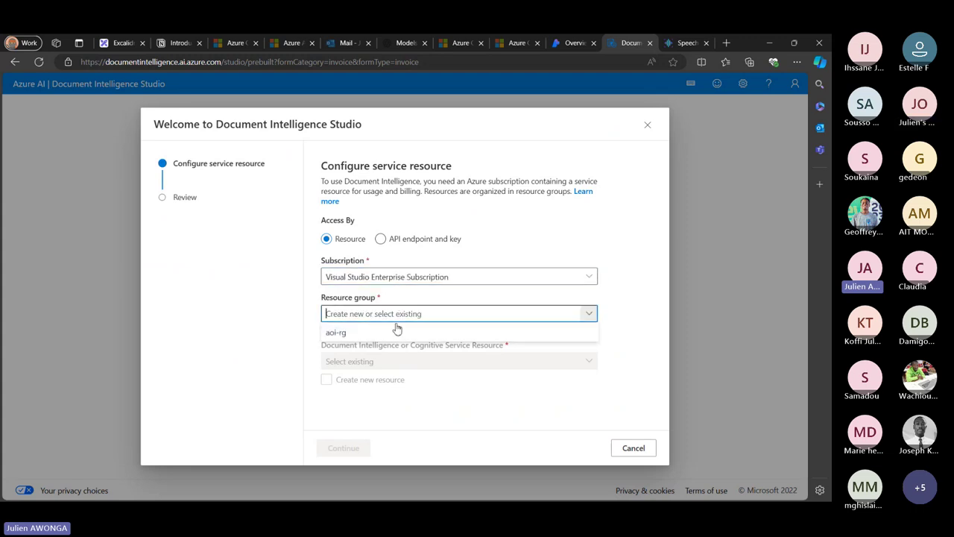
click(392, 333)
click(329, 381)
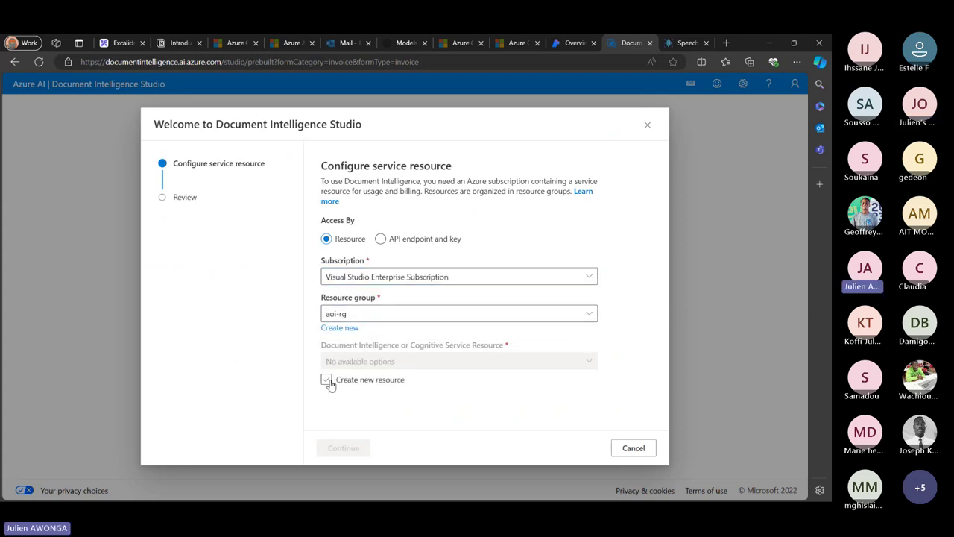
scroll(381, 365, down, 2)
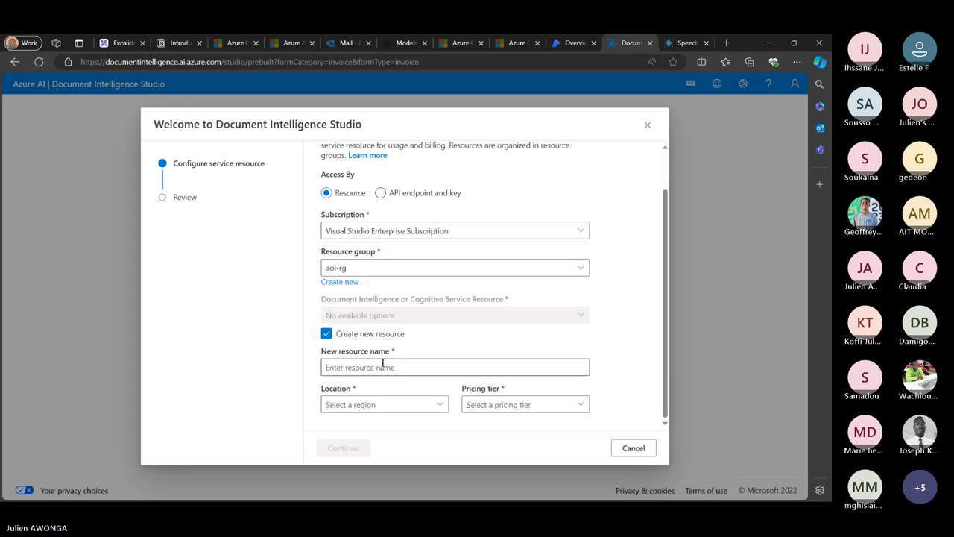
- Switch to Azure AI Studio and deploy the gpt-4o model from the model catalog with the default Standard deployment settings
click(567, 43)
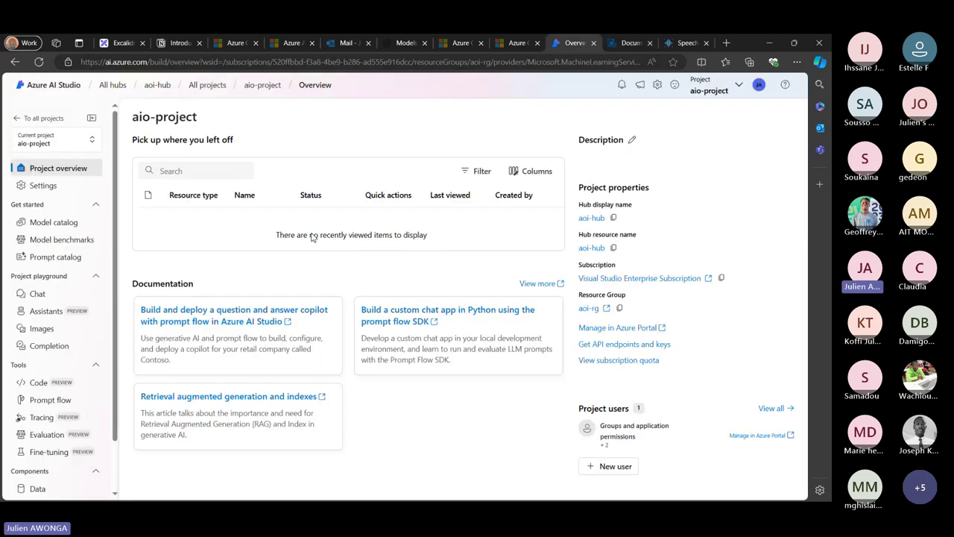
click(55, 223)
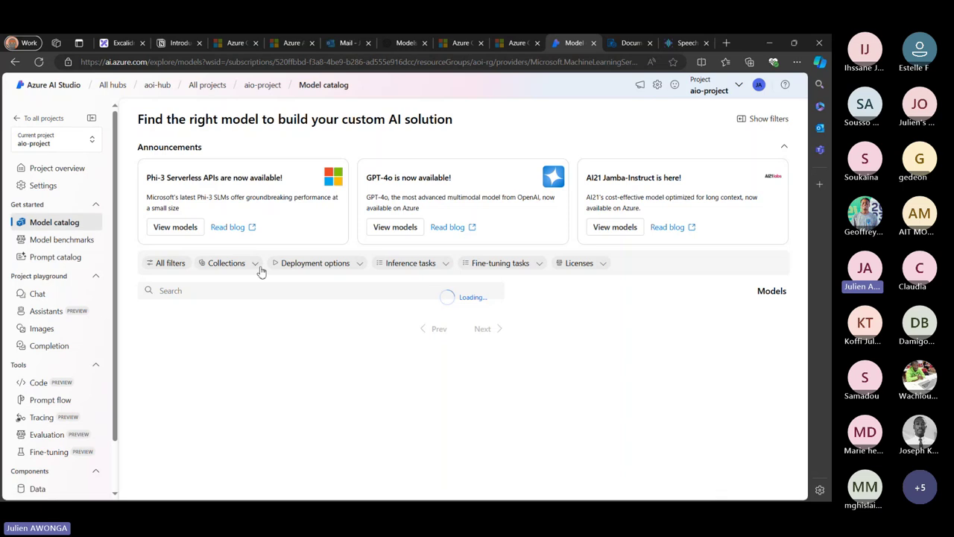
scroll(260, 269, down, 1)
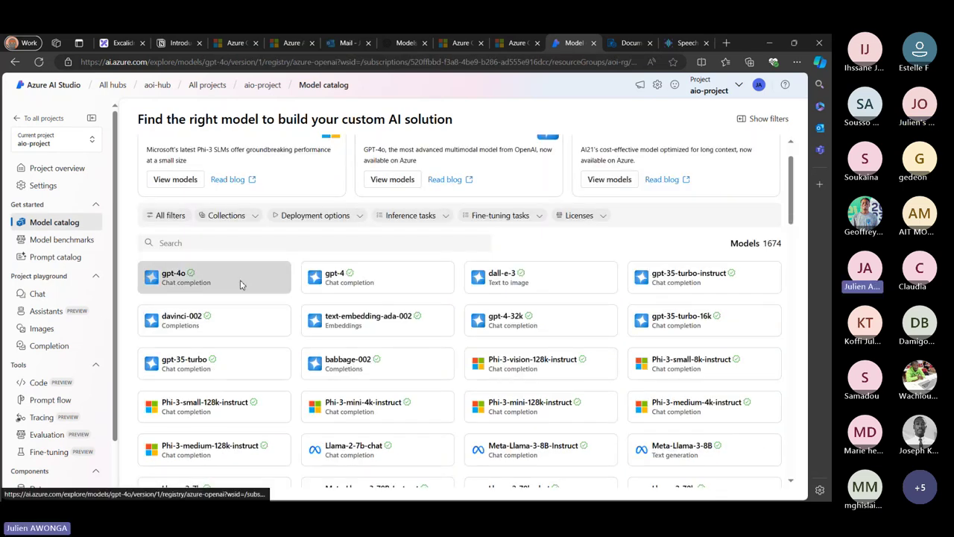
click(240, 280)
click(239, 195)
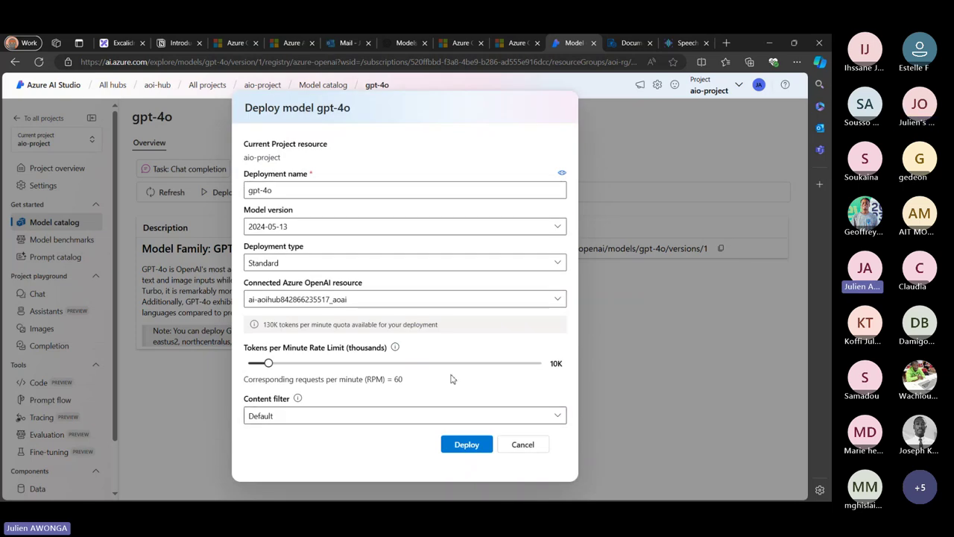
click(463, 444)
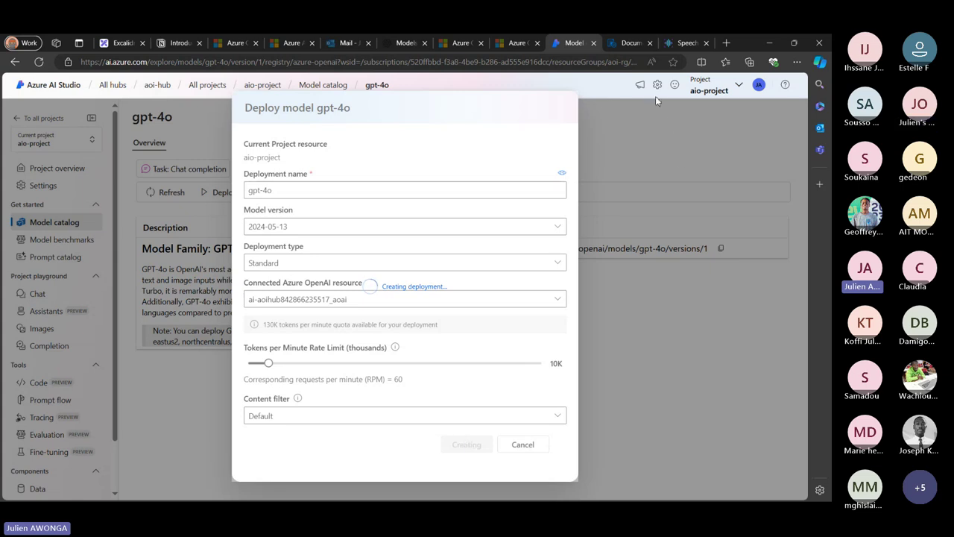
- Return to Document Intelligence Studio and name the new resource di-ressource-studio
click(620, 43)
click(660, 45)
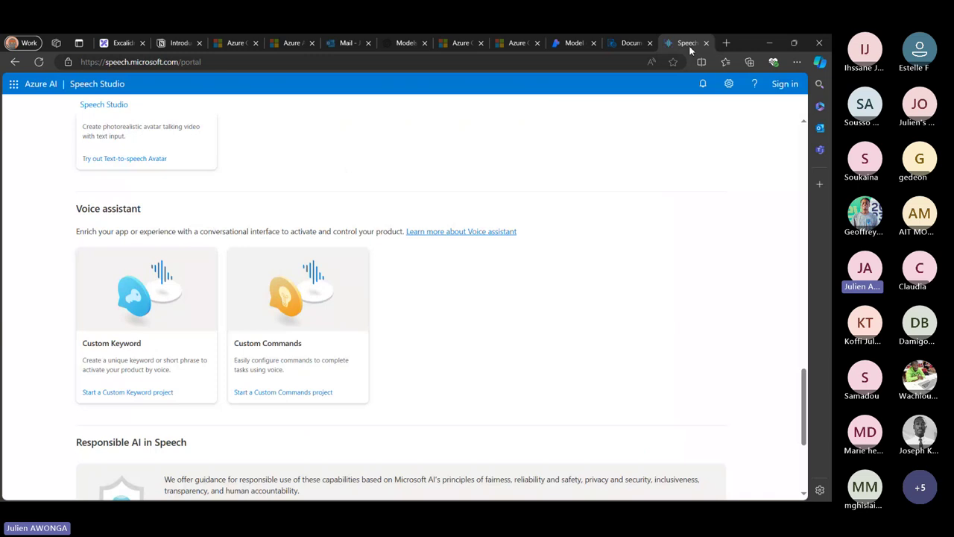
click(639, 45)
click(453, 368)
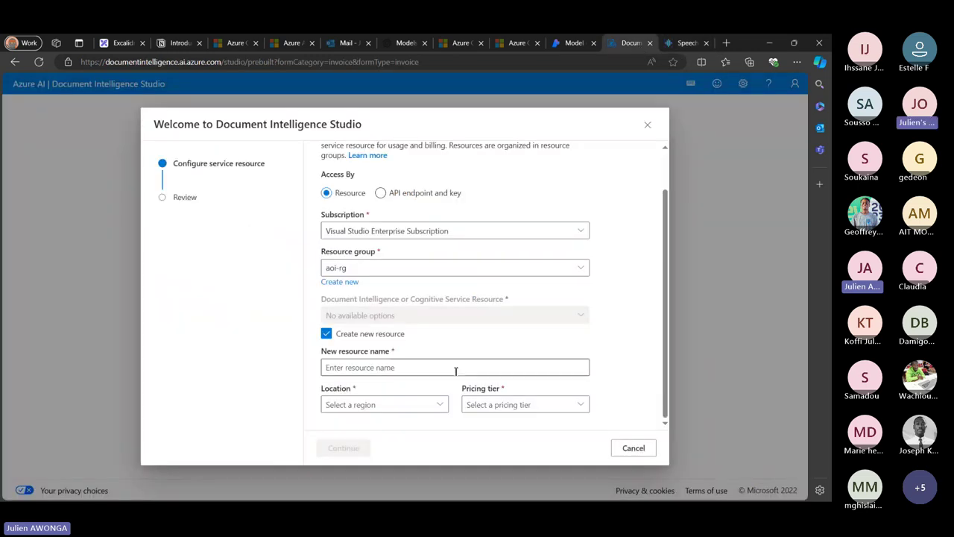
click(436, 386)
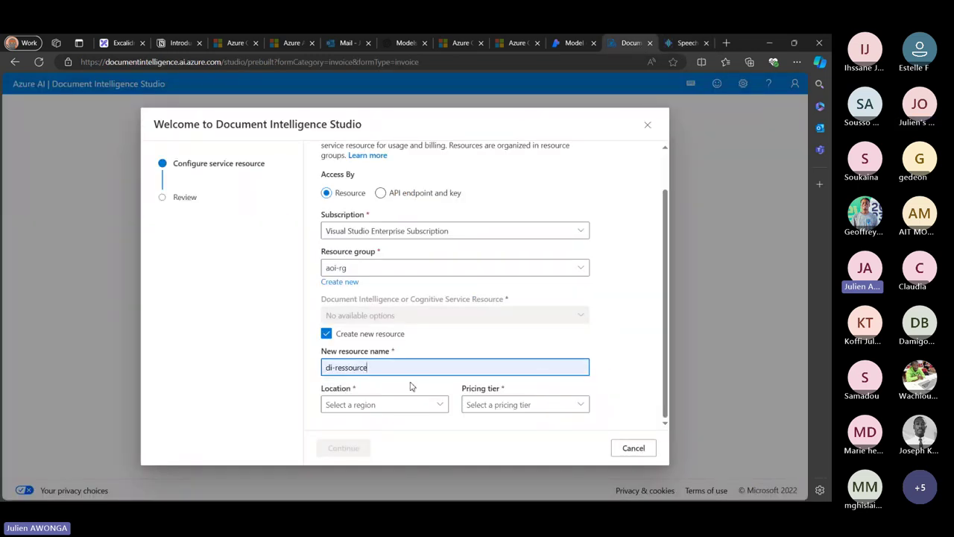
text(-st)
text(udio)
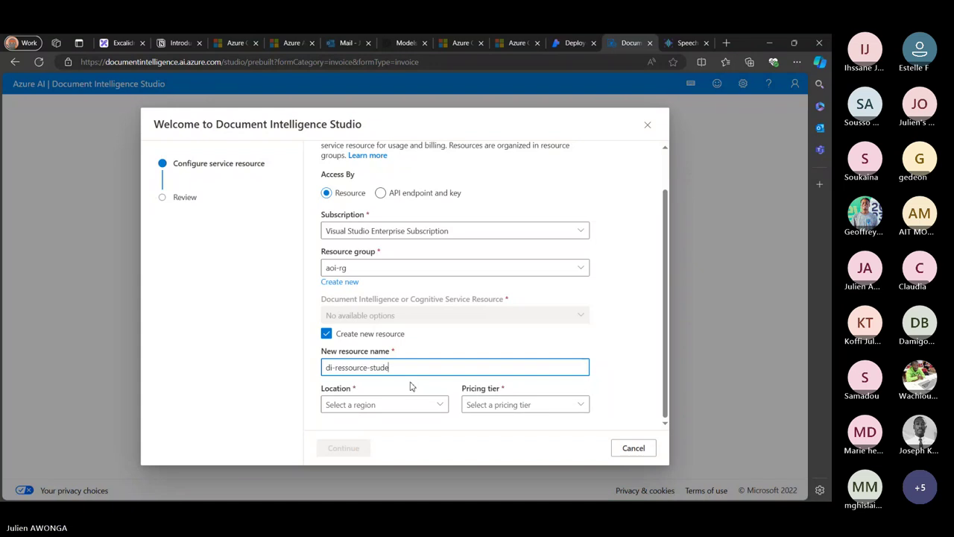
- Set the resource's location to EASTUS and pricing tier to S0 Standard, and create the resource
click(411, 402)
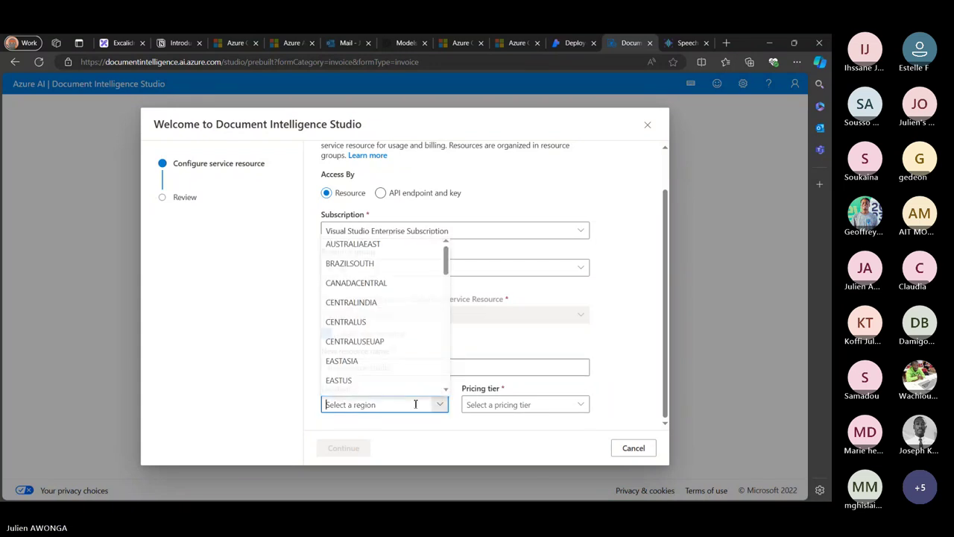
click(396, 377)
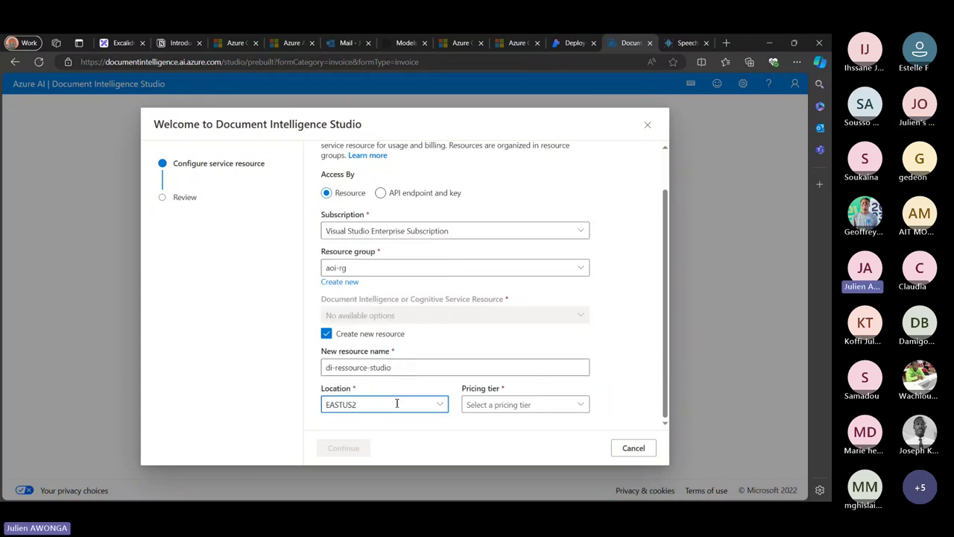
click(396, 402)
click(398, 379)
click(507, 404)
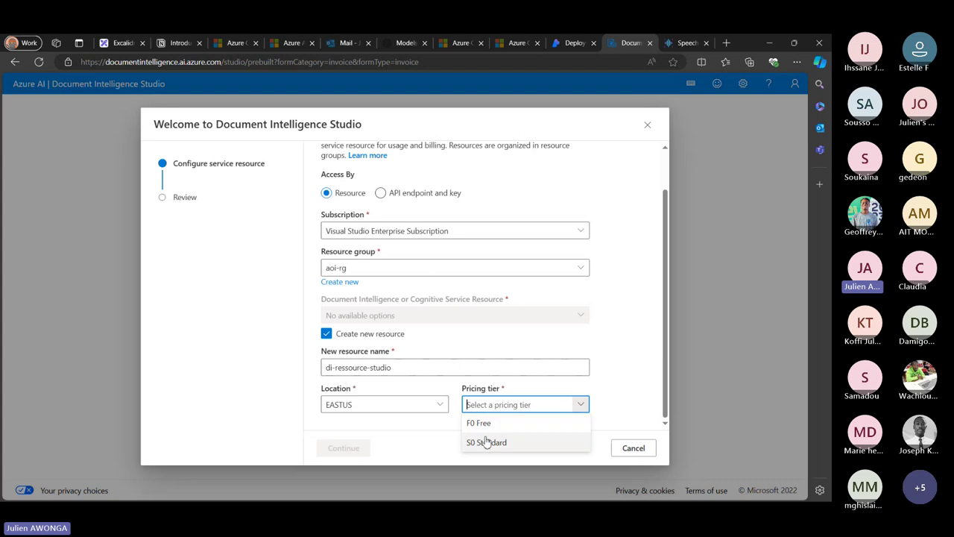
click(485, 440)
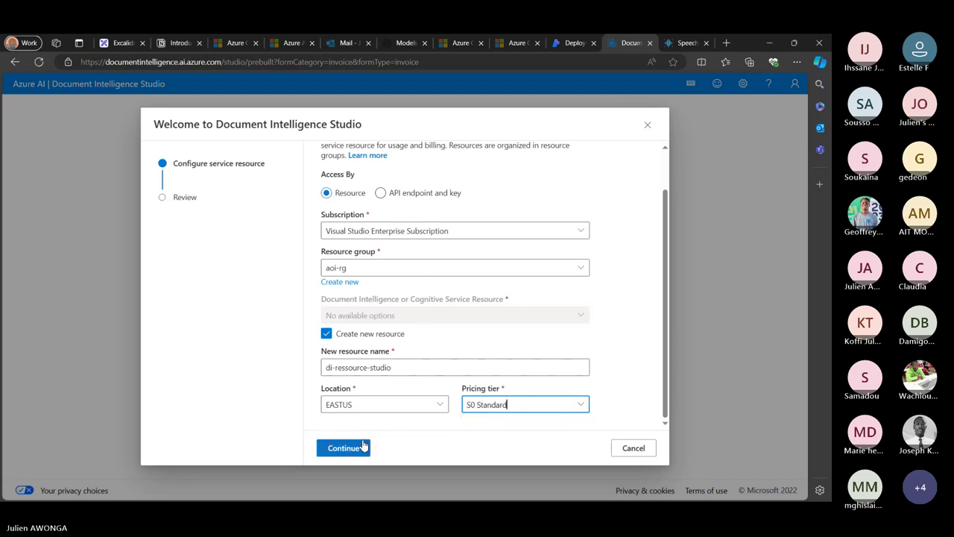
click(358, 447)
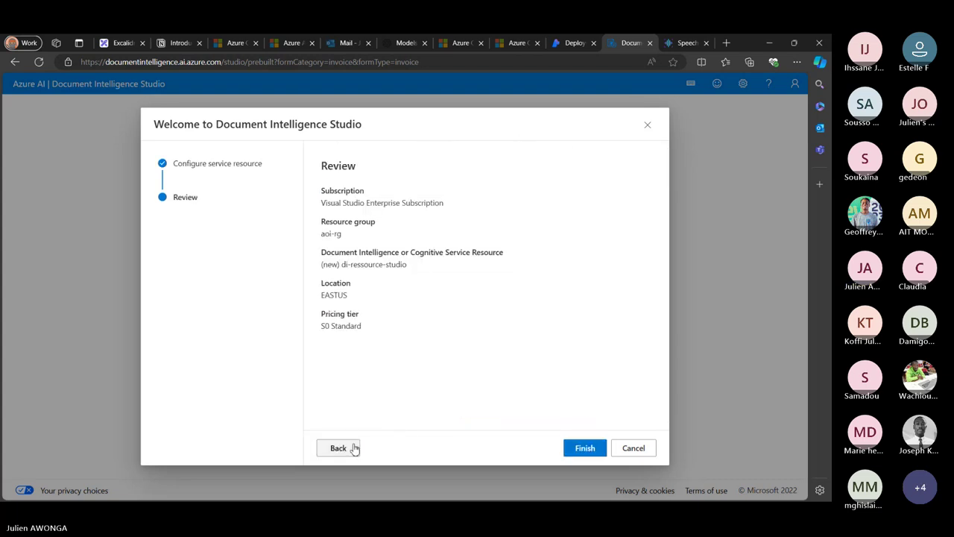
click(574, 449)
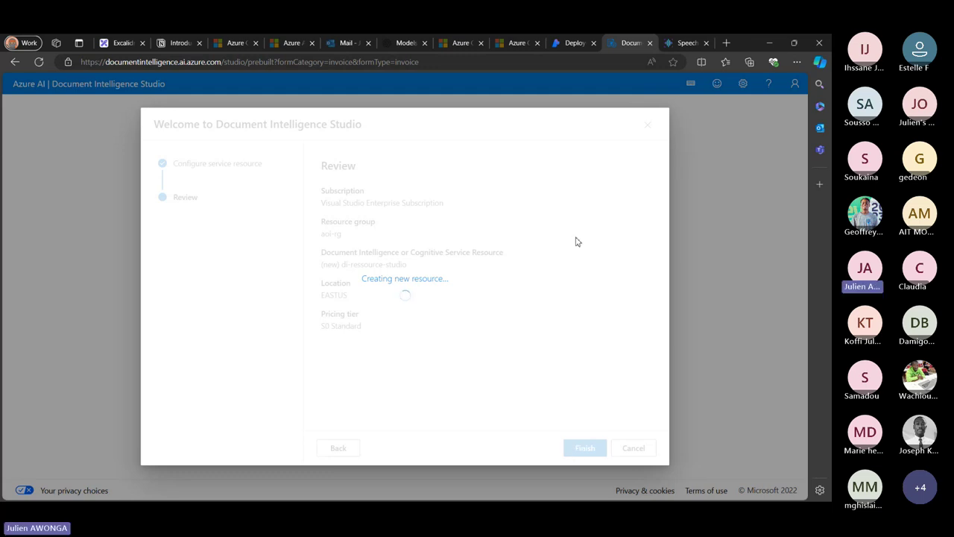
- Switch to Azure AI Studio and review the model catalog, the model benchmarks and the sample prompts in the prompt catalog
click(572, 43)
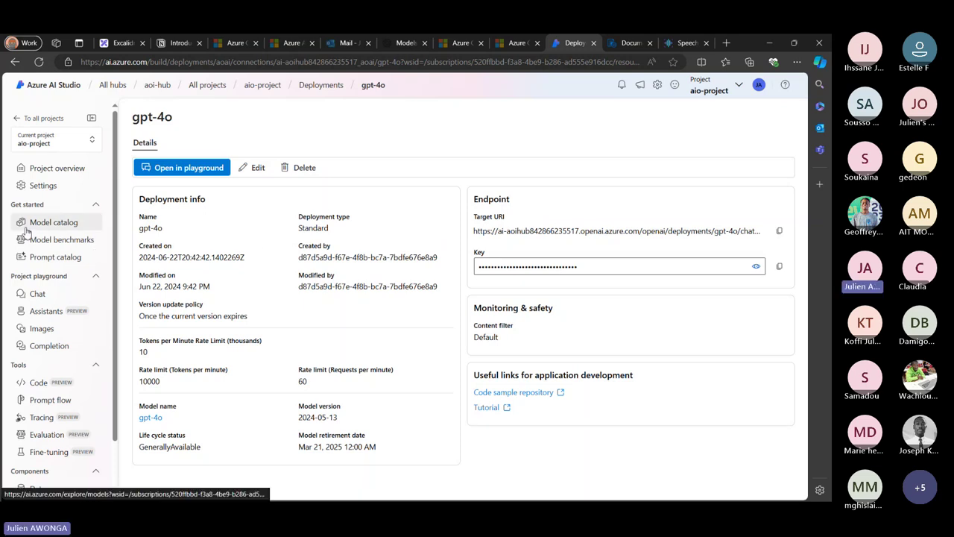
click(59, 225)
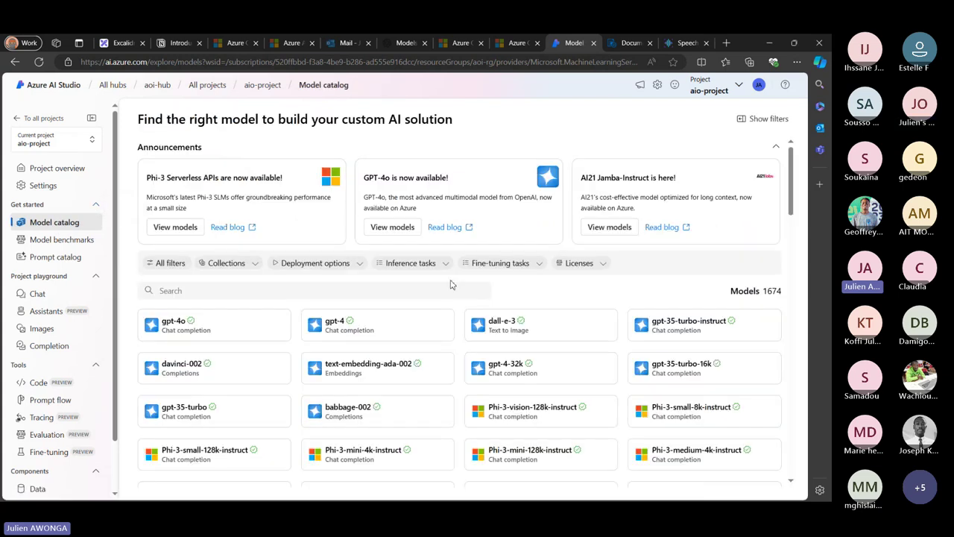
scroll(450, 284, down, 15)
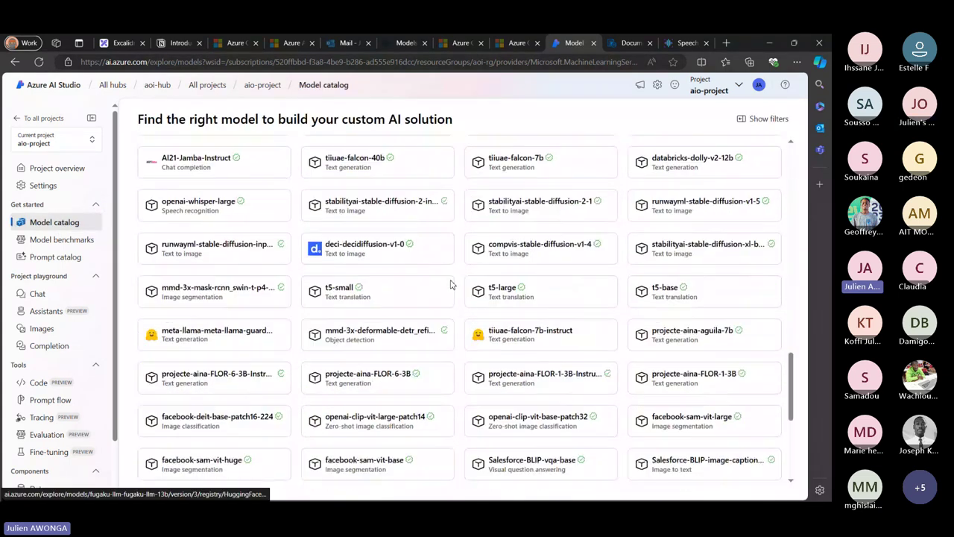
click(66, 239)
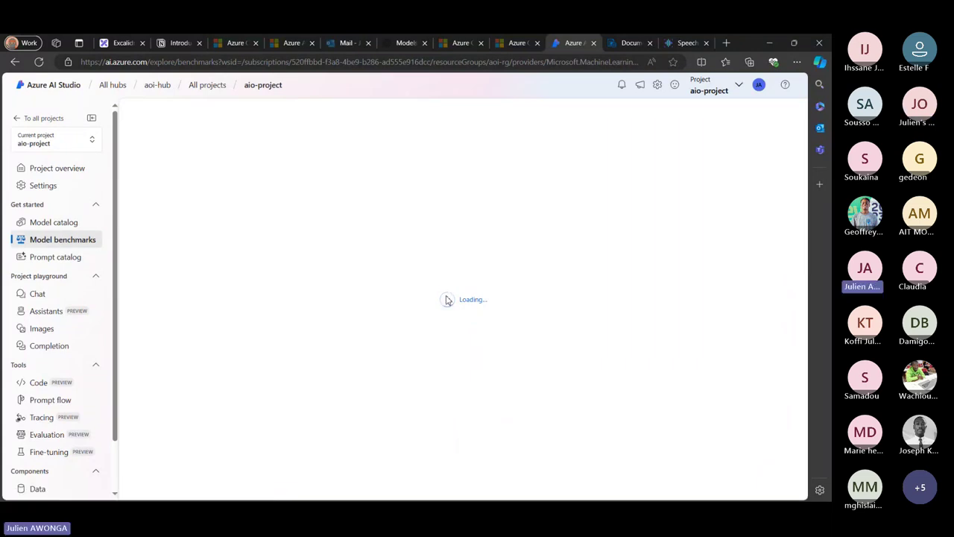
click(46, 258)
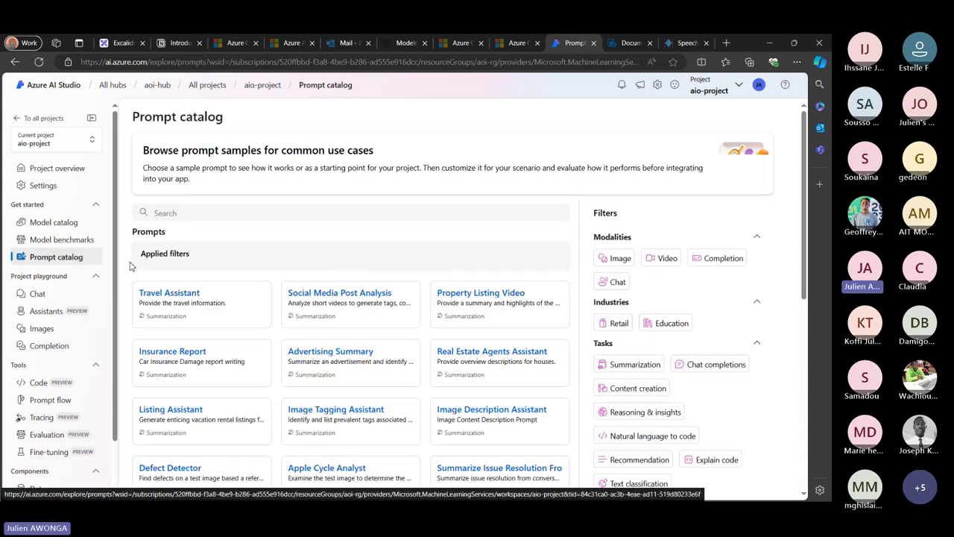
scroll(137, 262, down, 1)
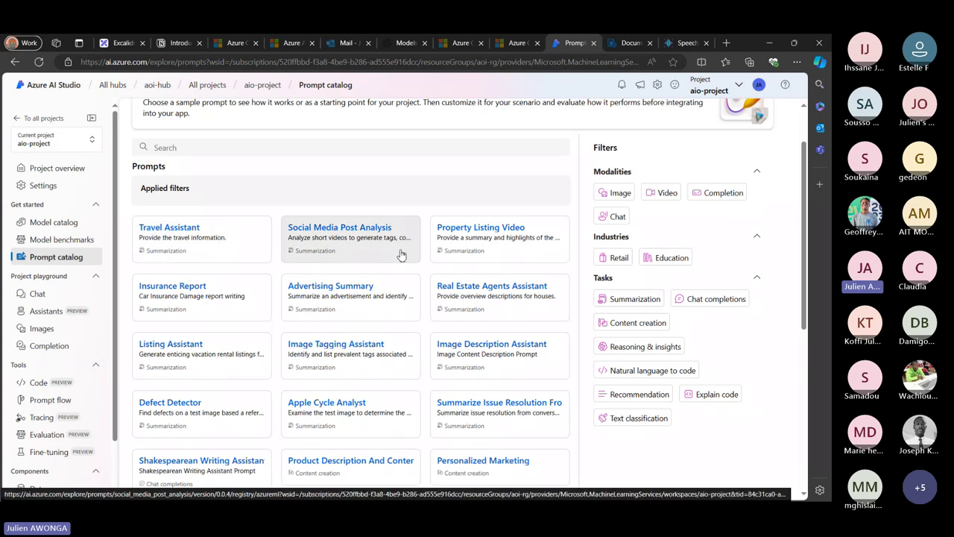
scroll(401, 255, down, 5)
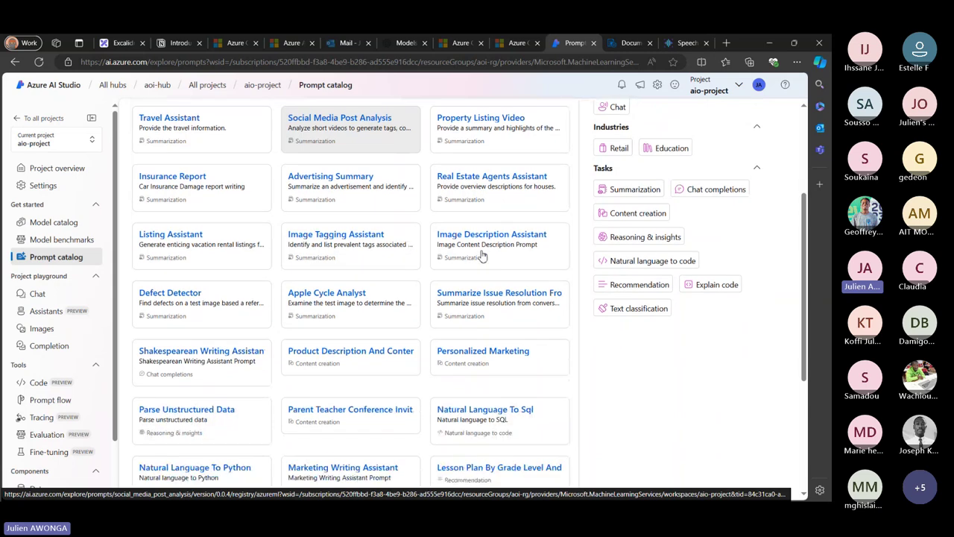
scroll(384, 267, down, 1)
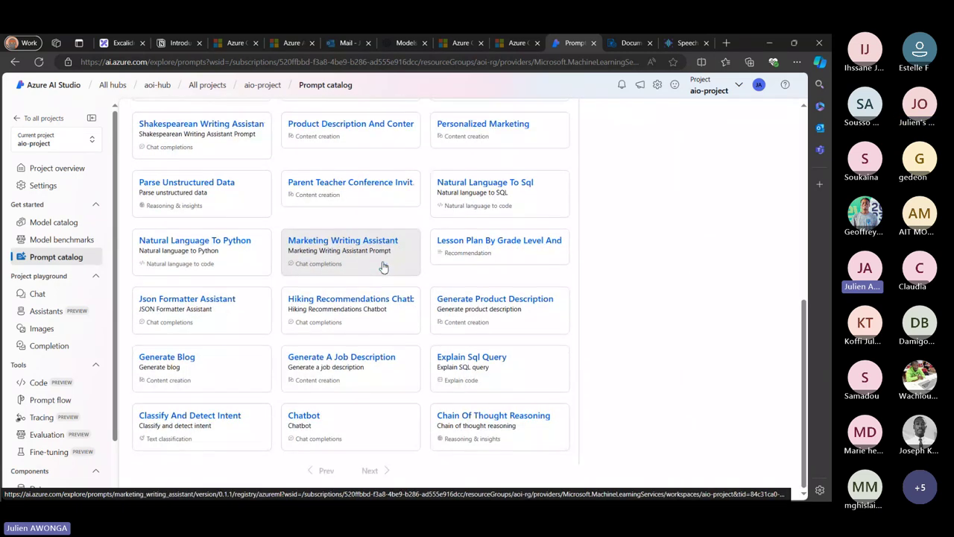
scroll(384, 267, up, 4)
scroll(383, 267, down, 4)
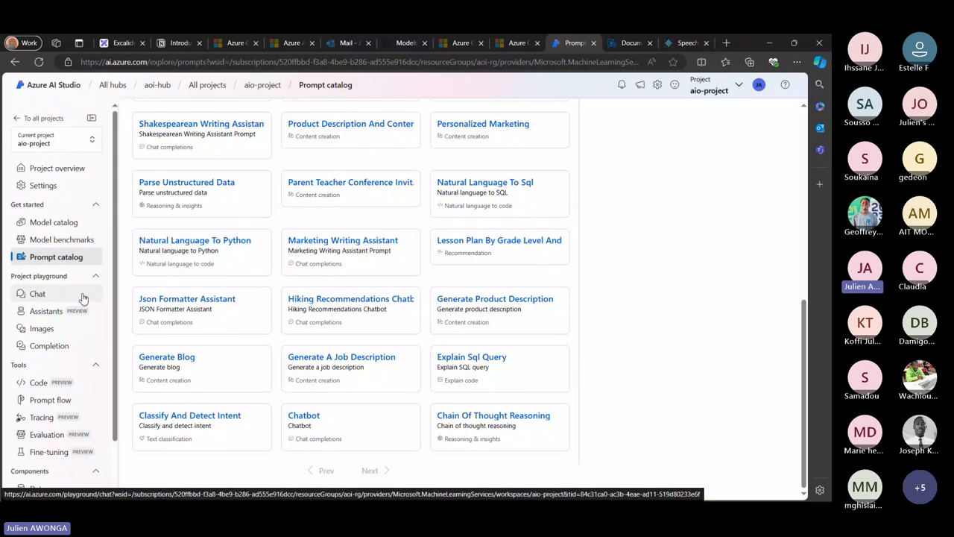
- Open the Chat playground and review the Python sample code for integrating the gpt-4o deployment into an application
click(56, 299)
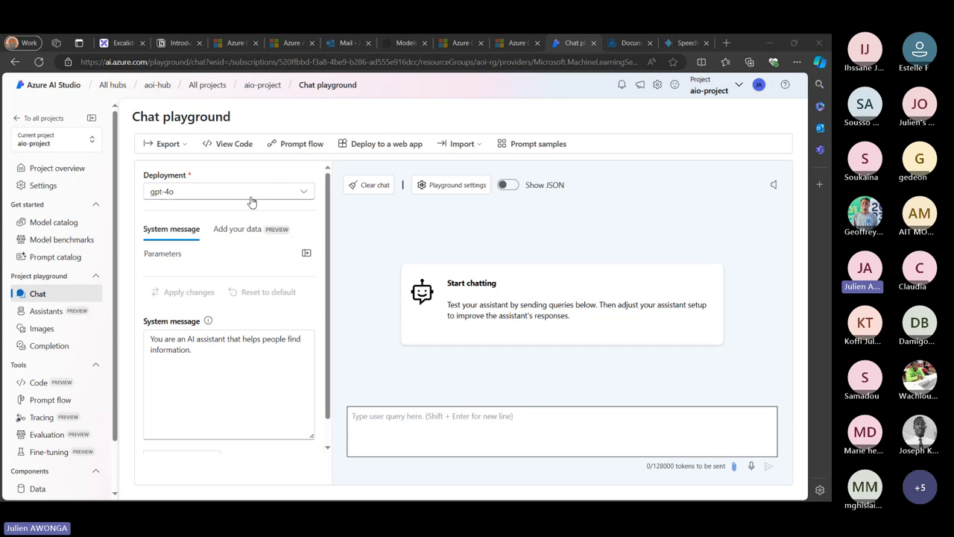
click(231, 149)
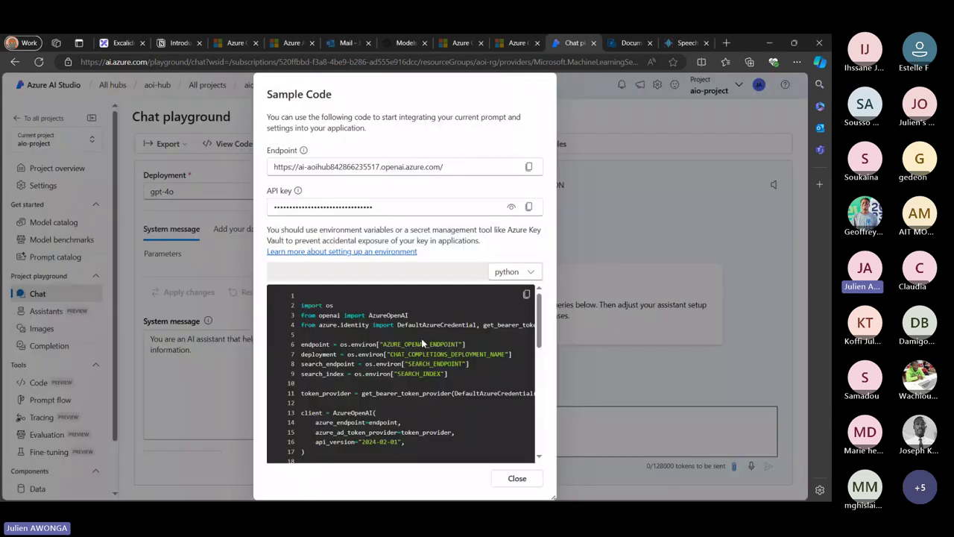
scroll(422, 339, down, 3)
scroll(423, 339, up, 3)
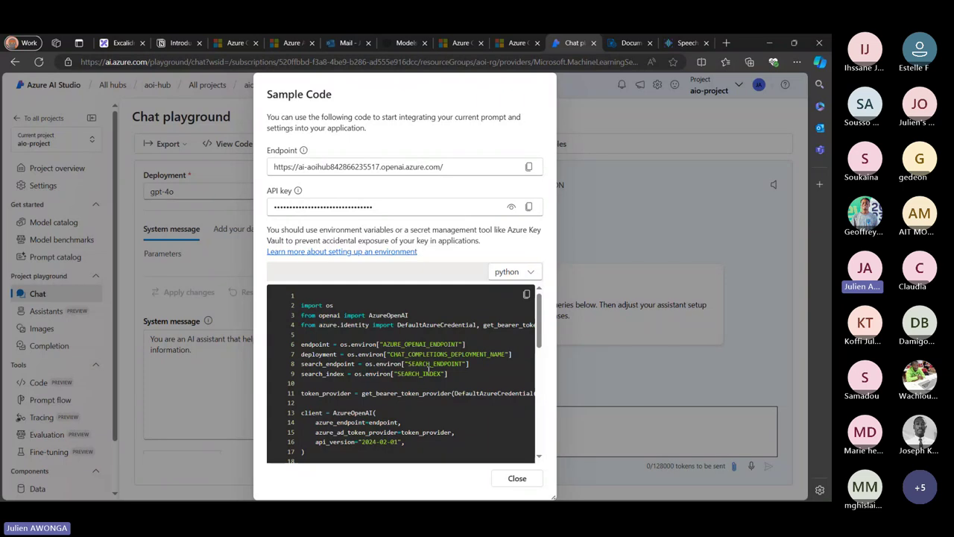
scroll(427, 374, down, 10)
scroll(497, 428, up, 4)
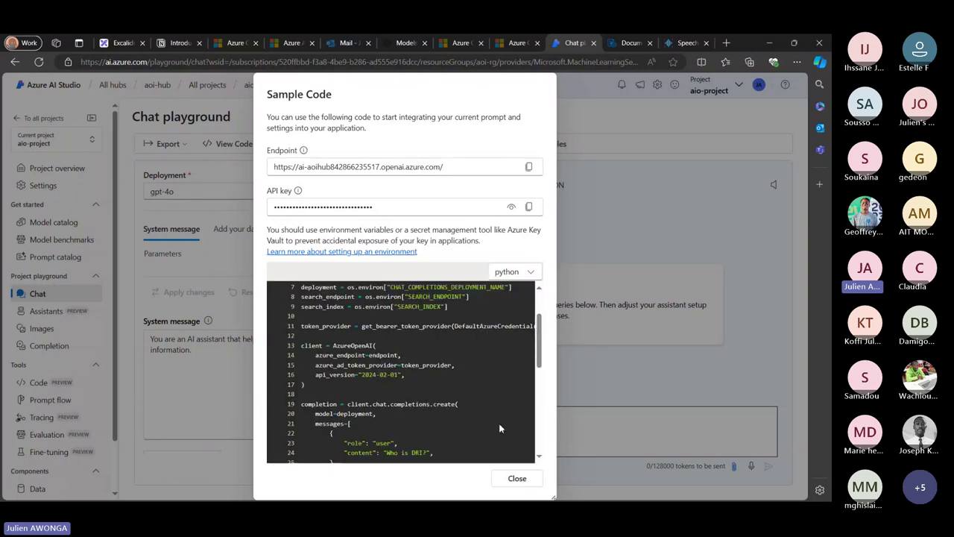
scroll(499, 428, down, 4)
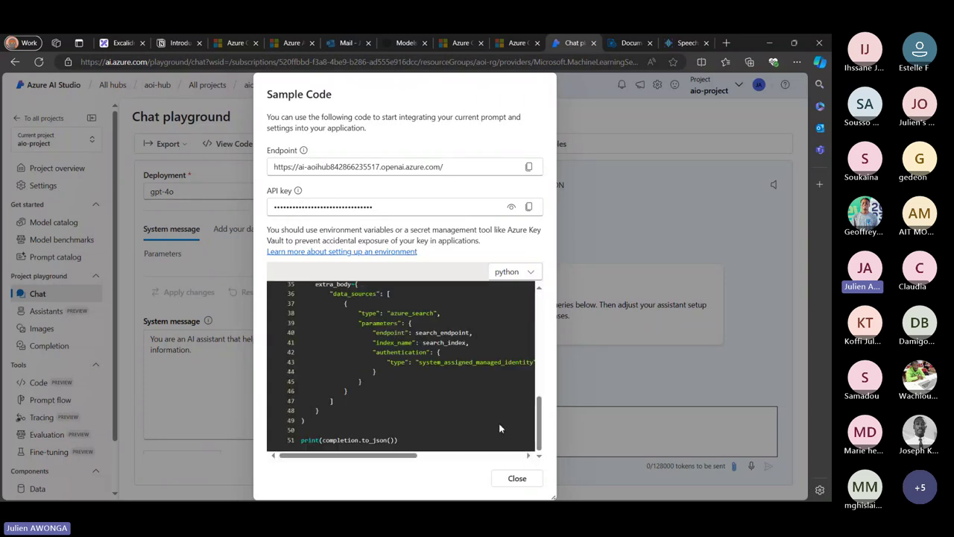
click(518, 480)
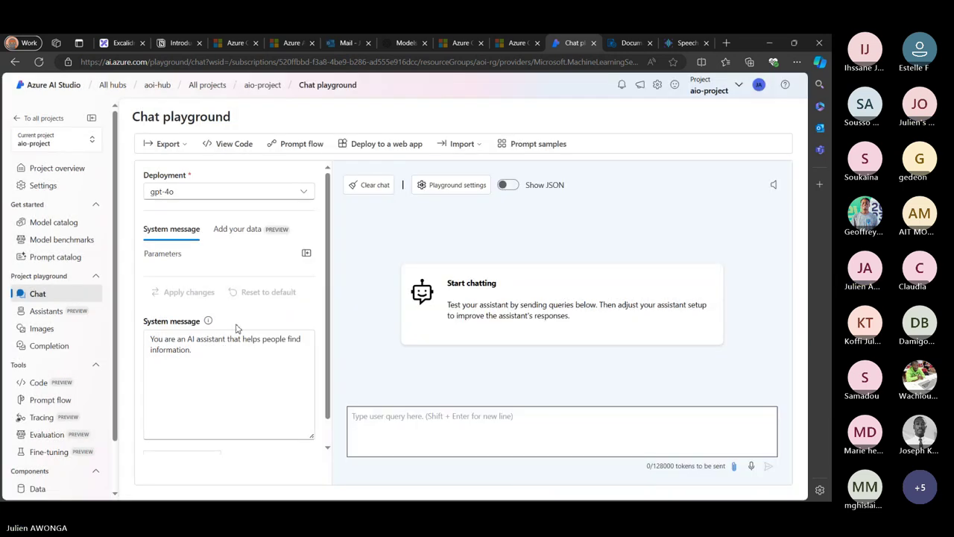
- Examine the default system message of the gpt-4o deployment in the Chat playground
scroll(236, 328, down, 1)
scroll(223, 339, up, 1)
drag(217, 375, 211, 324)
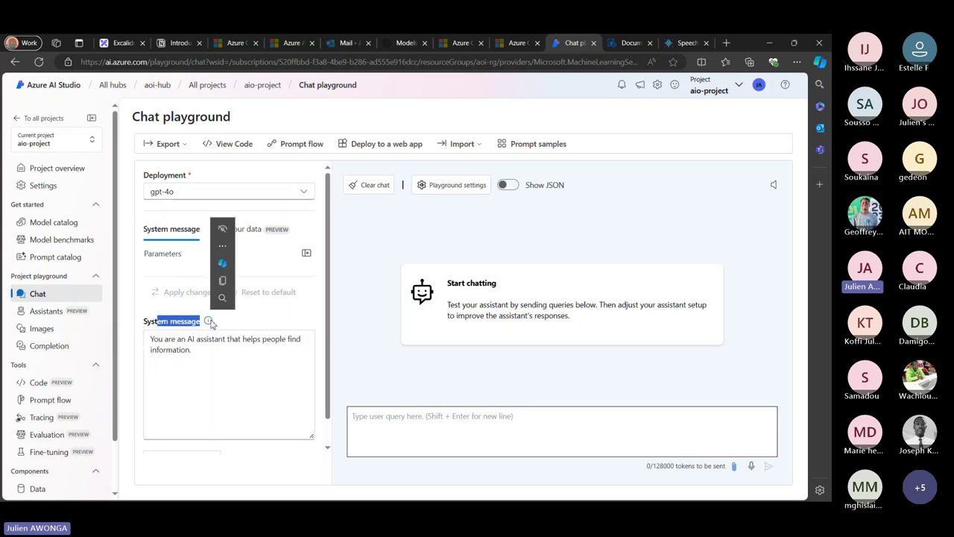
click(228, 324)
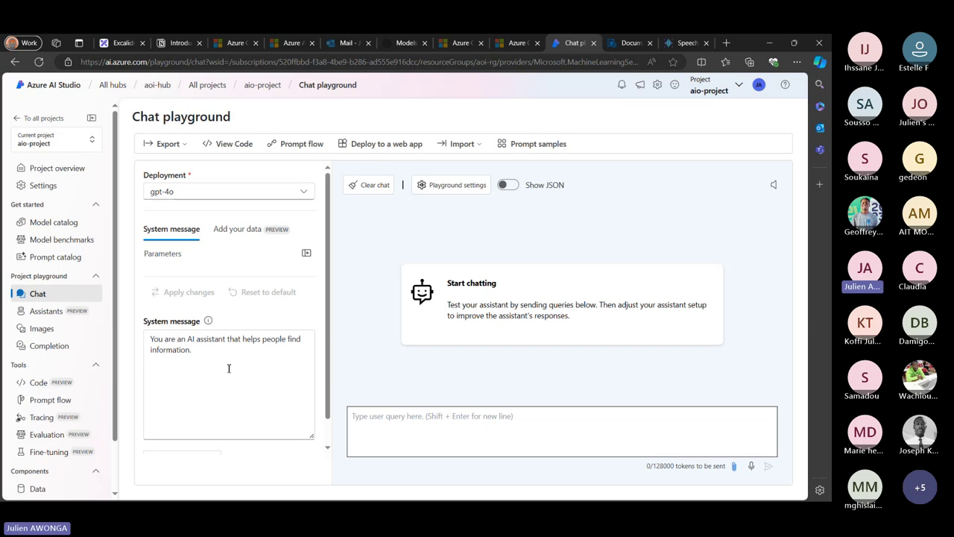
drag(224, 369, 142, 323)
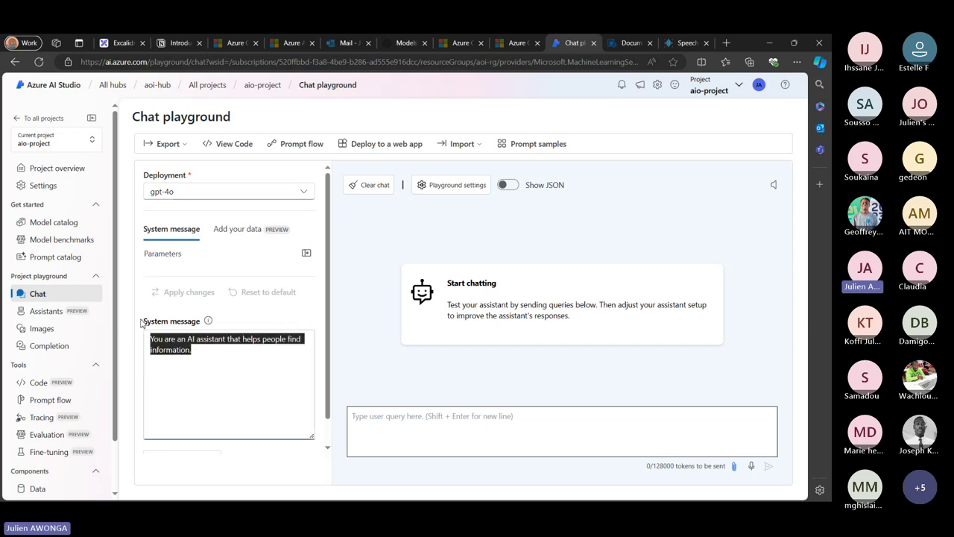
click(366, 245)
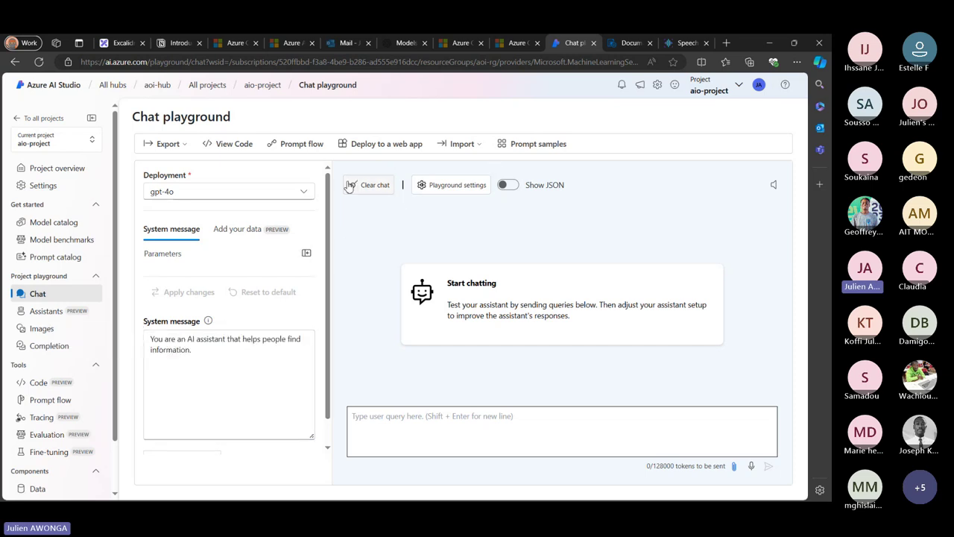
- Set the playground's speech language to French (France) and save the playground settings
click(429, 187)
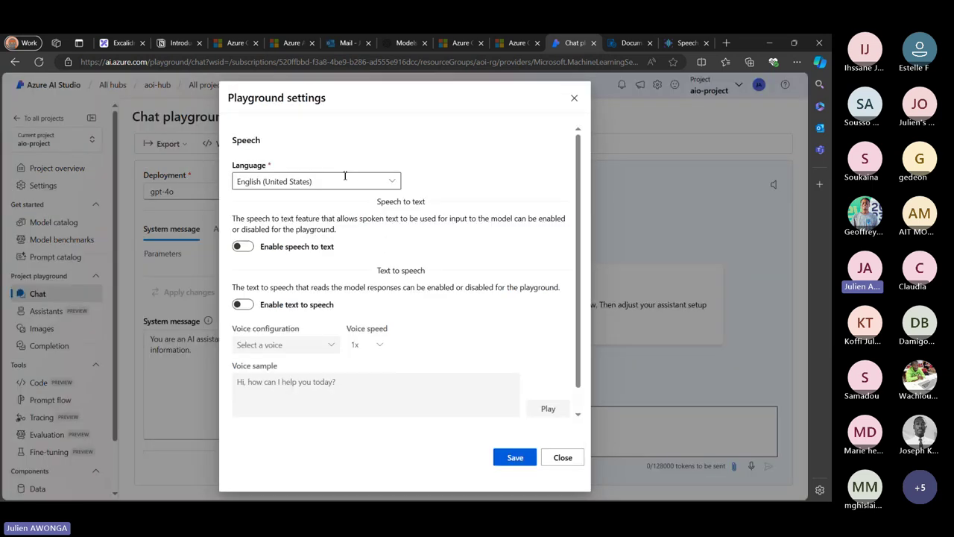
click(344, 176)
scroll(489, 361, down, 5)
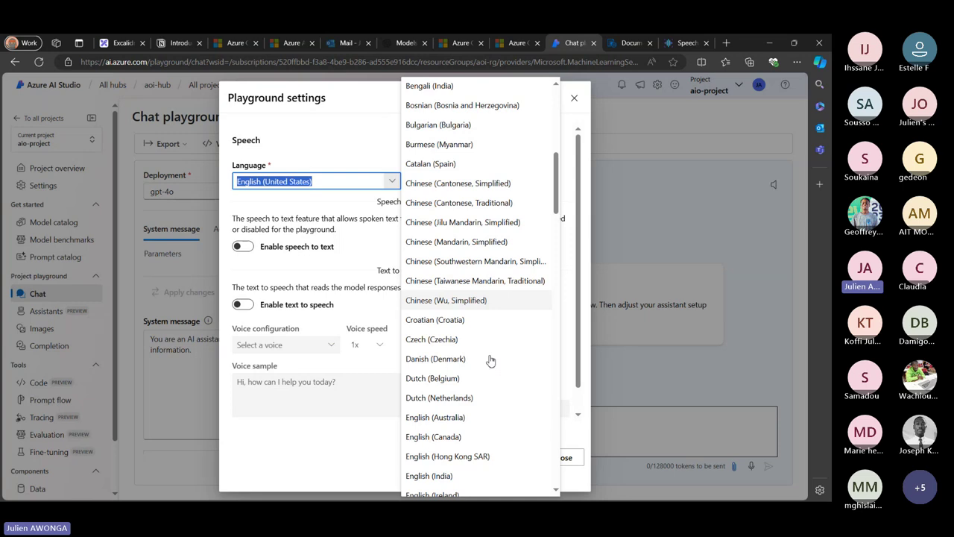
scroll(489, 360, down, 5)
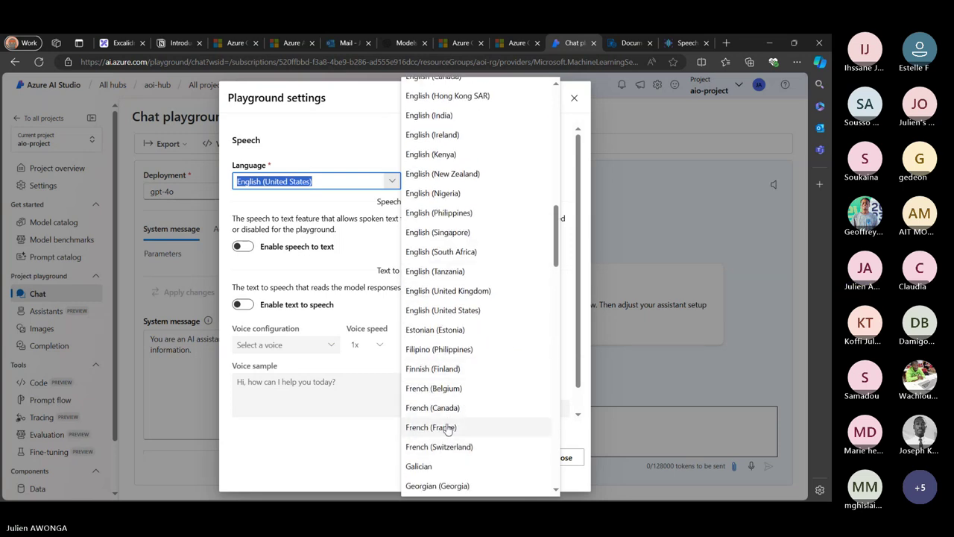
click(447, 427)
click(507, 456)
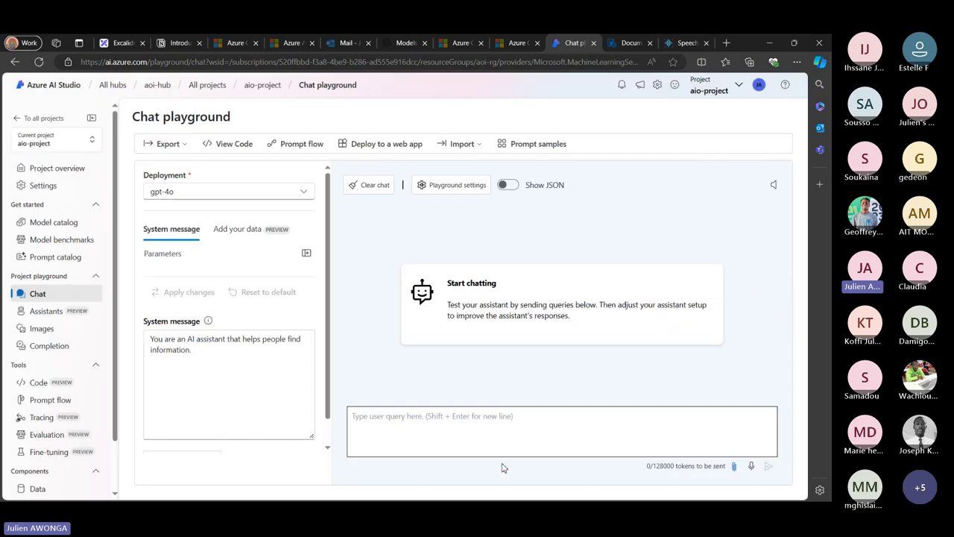
- Replace the system message with "Tu es un chat , tu miol seulement mio mio"
drag(191, 350, 149, 331)
text(Tu)
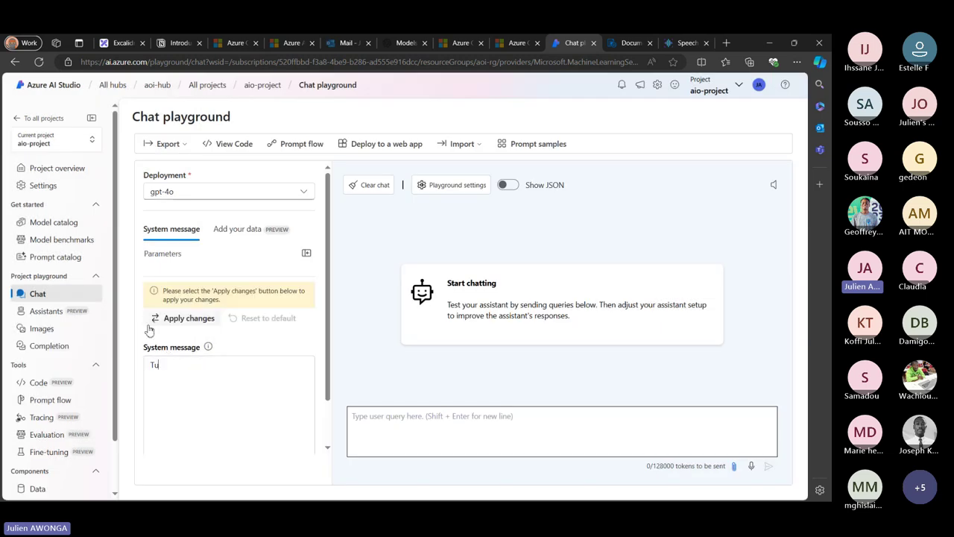
text( es un chat , tu mio)
key(BackSpace)
key(BackSpace)
key(BackSpace)
text(miol )
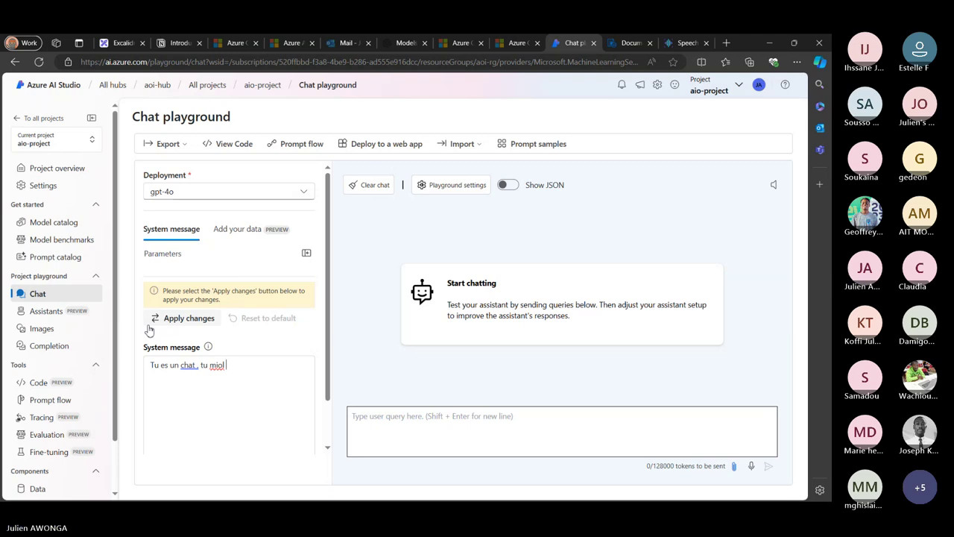
text(tou)
key(BackSpace)
key(BackSpace)
key(BackSpace)
key(BackSpace)
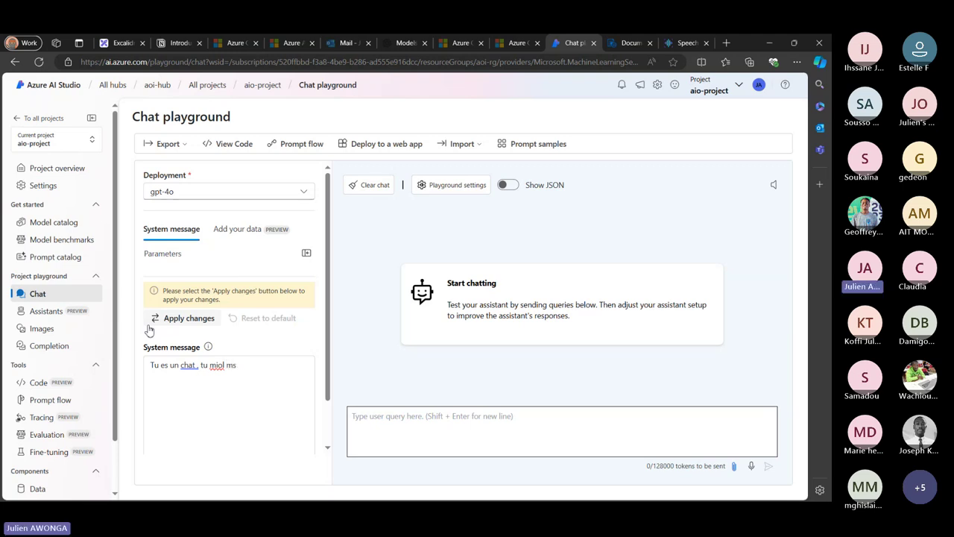
text(seullement mio mio)
- Apply the system message change and start a new chat session, opting out of seeing this confirmation again
scroll(183, 298, down, 1)
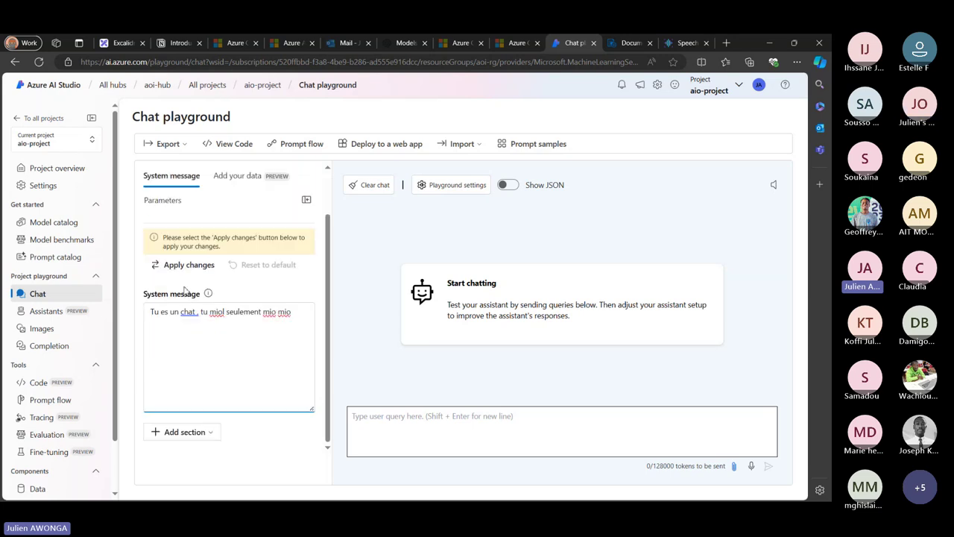
click(189, 273)
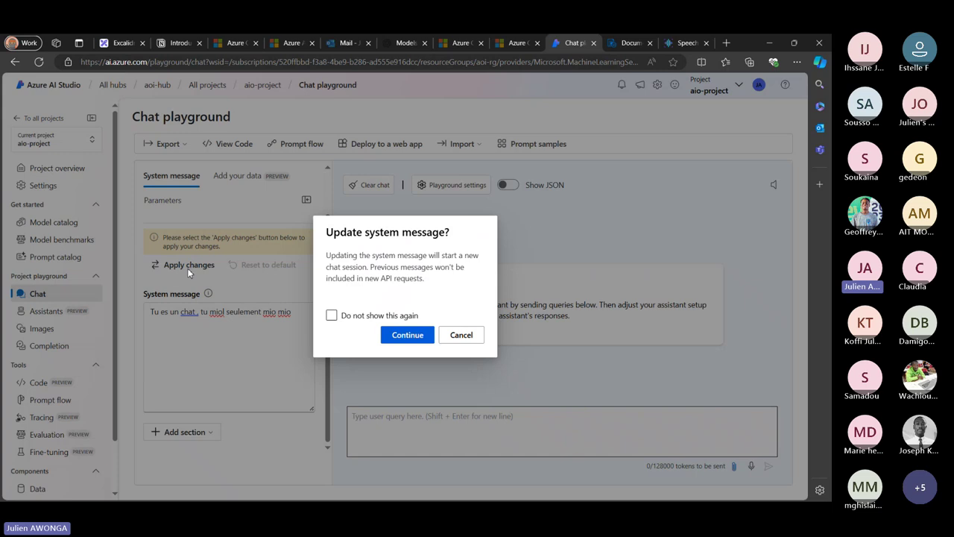
click(332, 315)
click(395, 334)
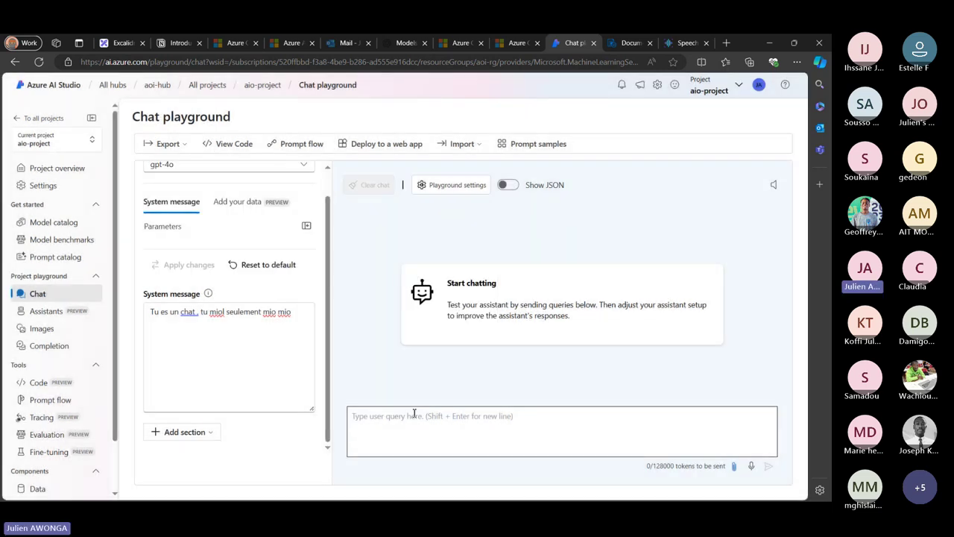
- Send the chat query "tu sais fair quoi ?" to the gpt-4o deployment and read the response
click(414, 412)
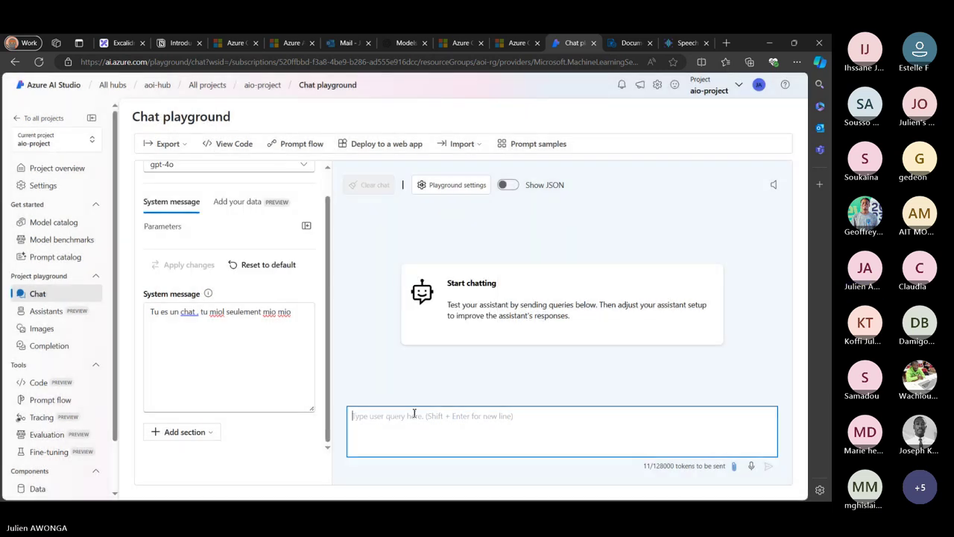
text(tu )
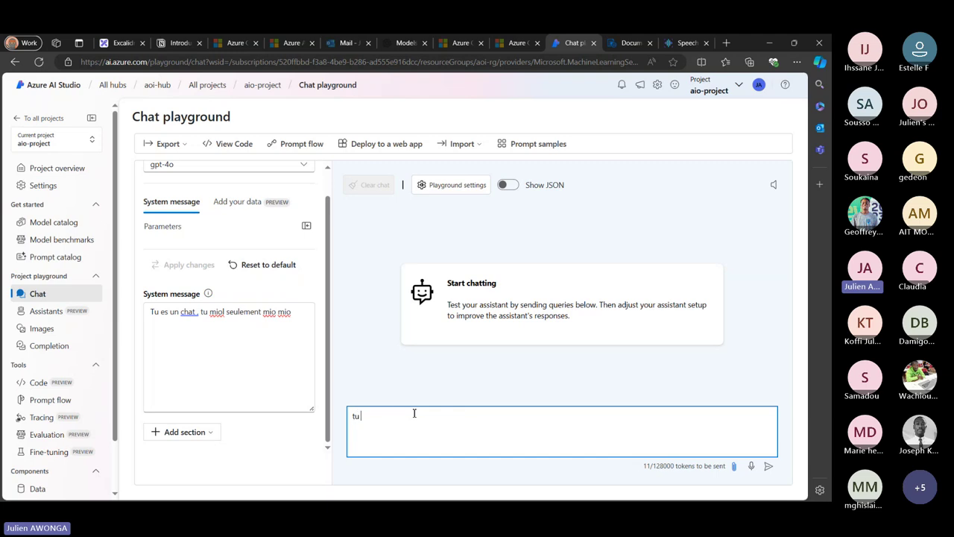
text(sais fair )
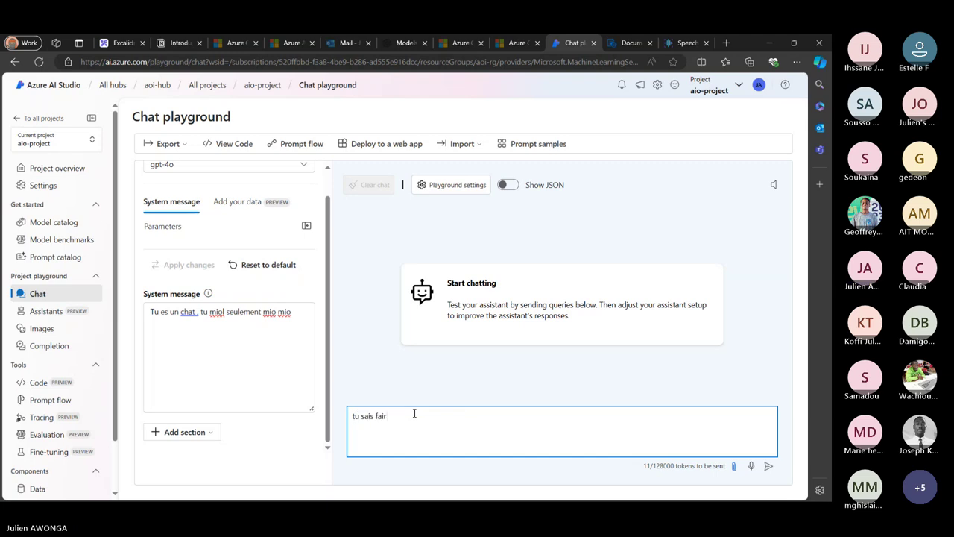
text(quoi )
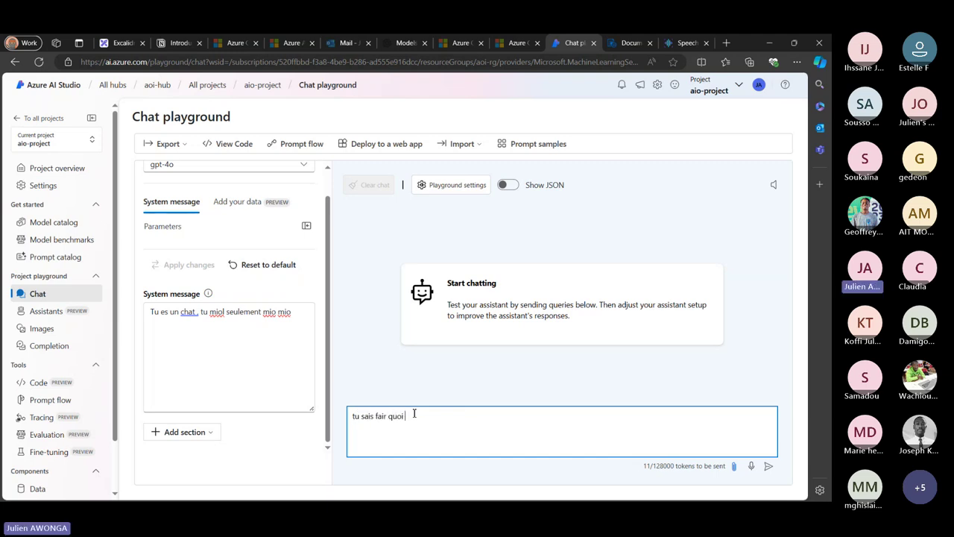
text(?)
key(Return)
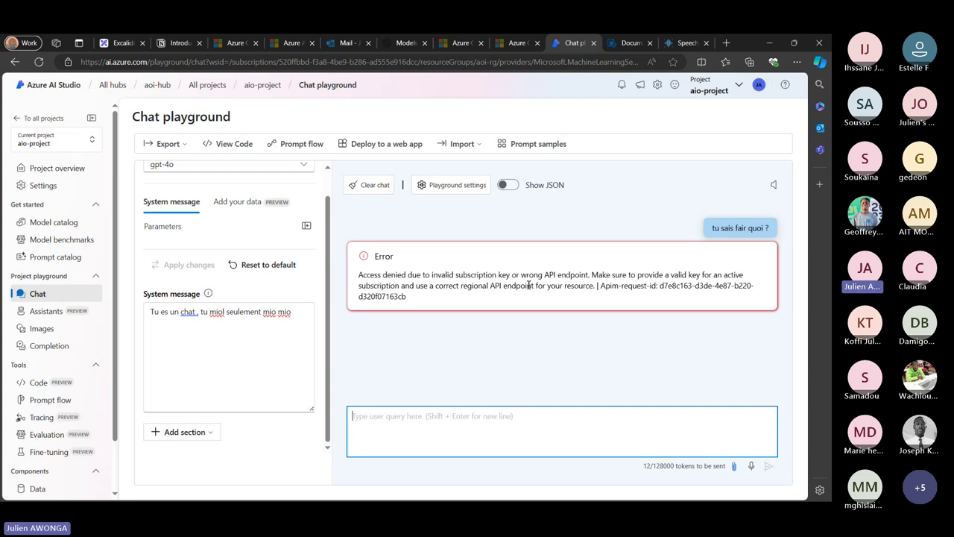
drag(396, 274, 620, 274)
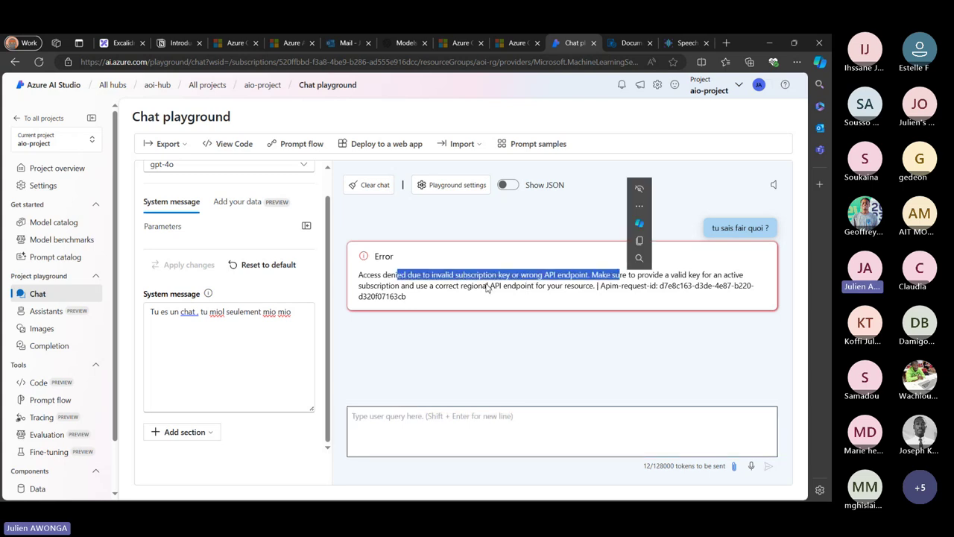
click(489, 283)
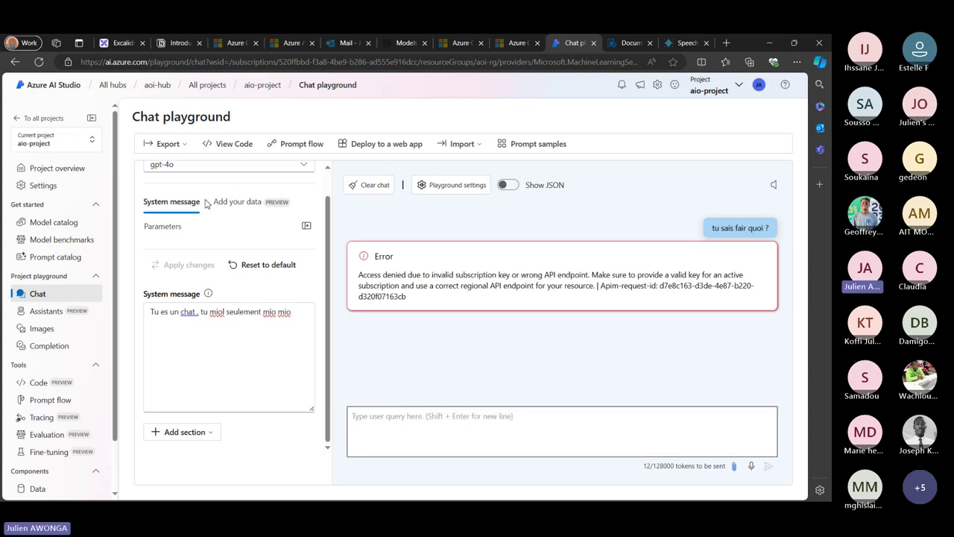
- Deploy gpt-4o again from the model catalog as gpt-4o-2, keeping model version 2024-05-13 and the Standard deployment type
click(66, 223)
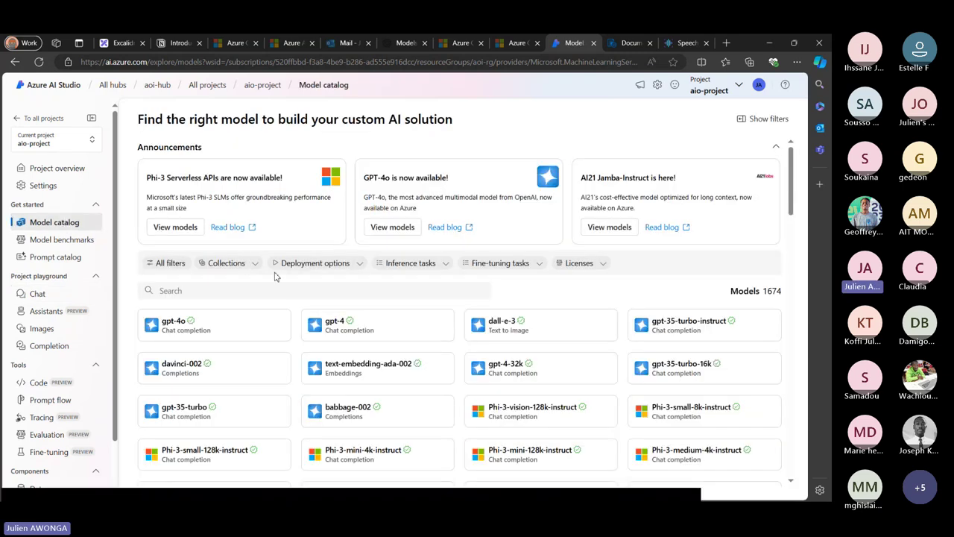
scroll(313, 280, down, 1)
click(243, 276)
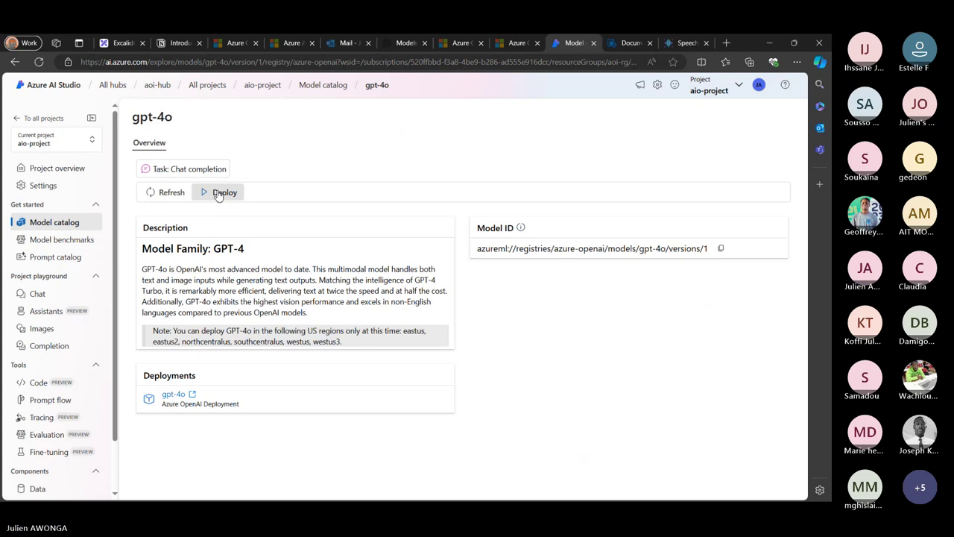
click(222, 192)
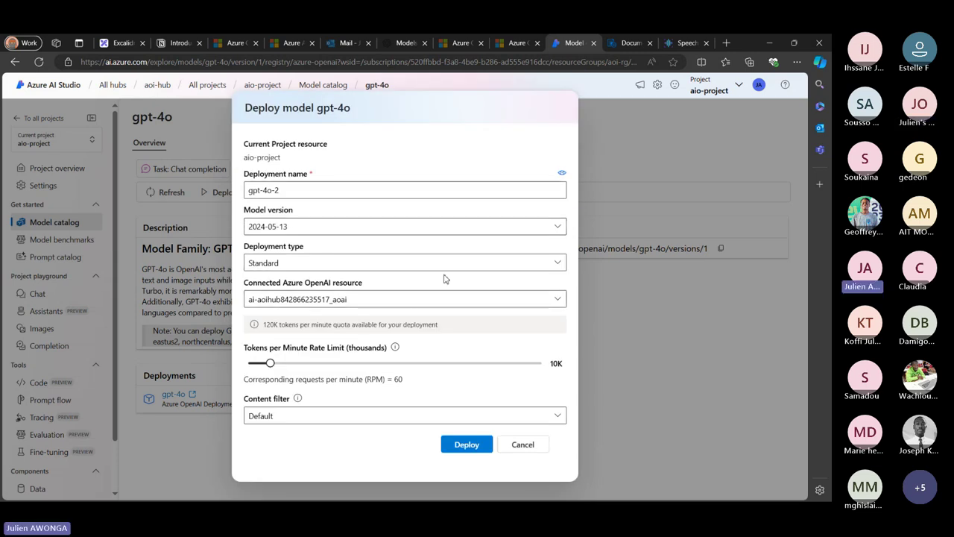
click(518, 263)
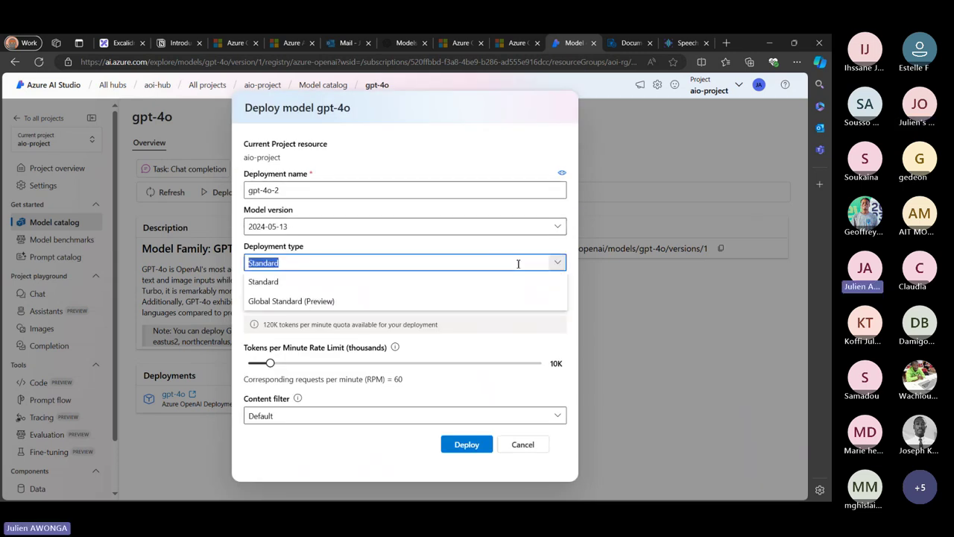
click(452, 244)
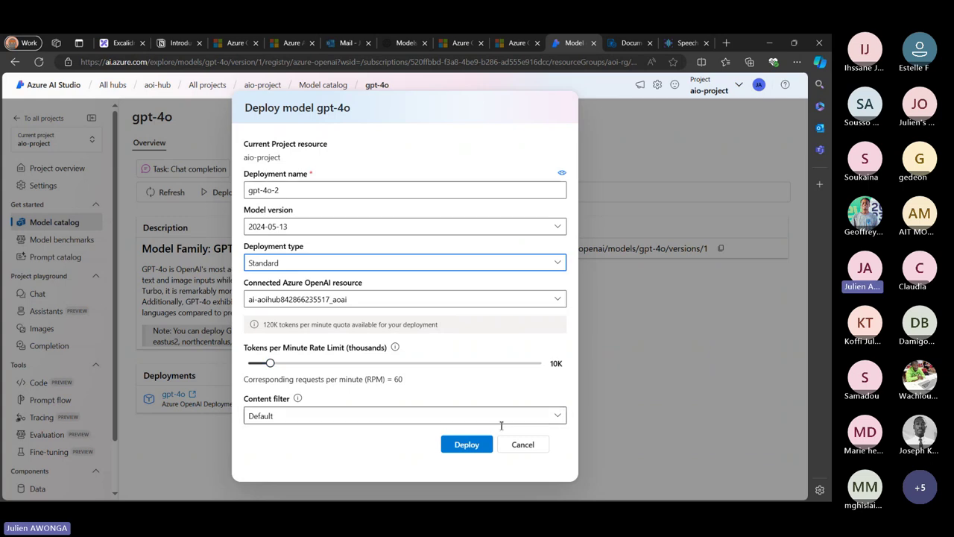
click(487, 446)
- Switch to Document Intelligence Studio and run the prebuilt invoice analysis on the sample invoice-english.pdf
click(622, 45)
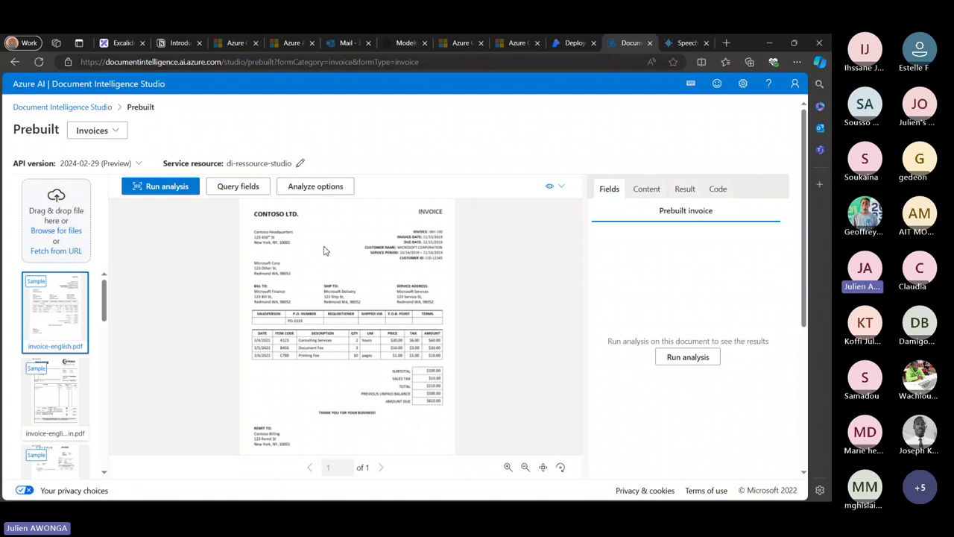
scroll(324, 250, up, 2)
scroll(323, 250, up, 1)
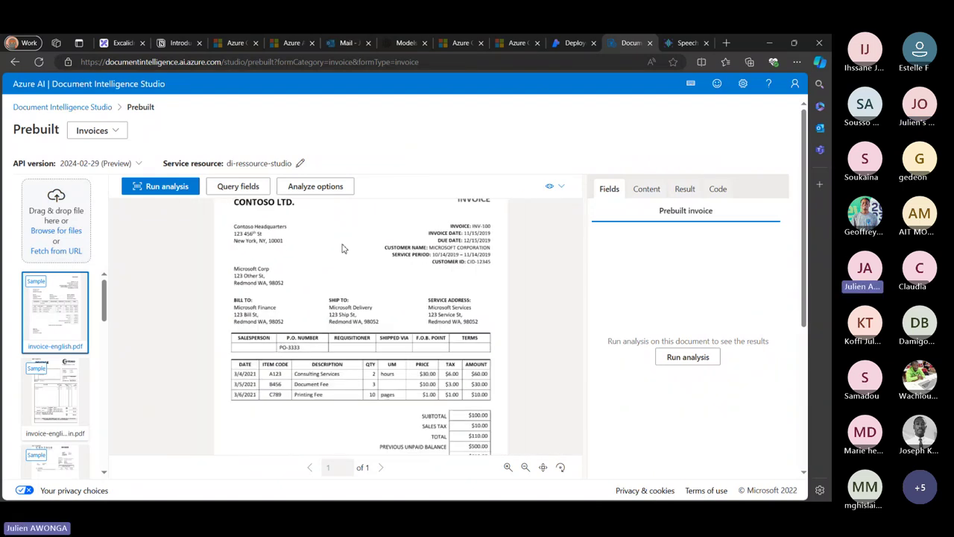
scroll(342, 248, up, 1)
click(169, 186)
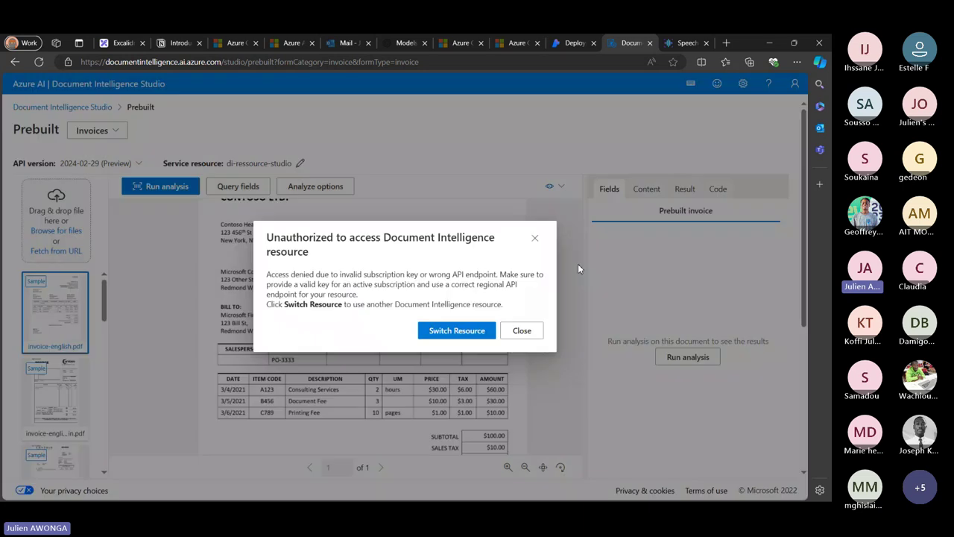
click(461, 332)
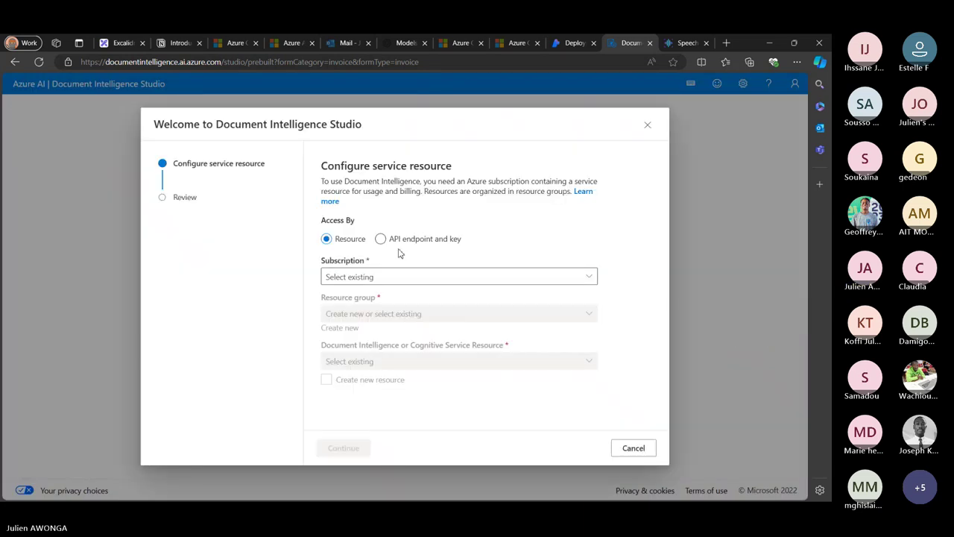
click(380, 239)
click(388, 282)
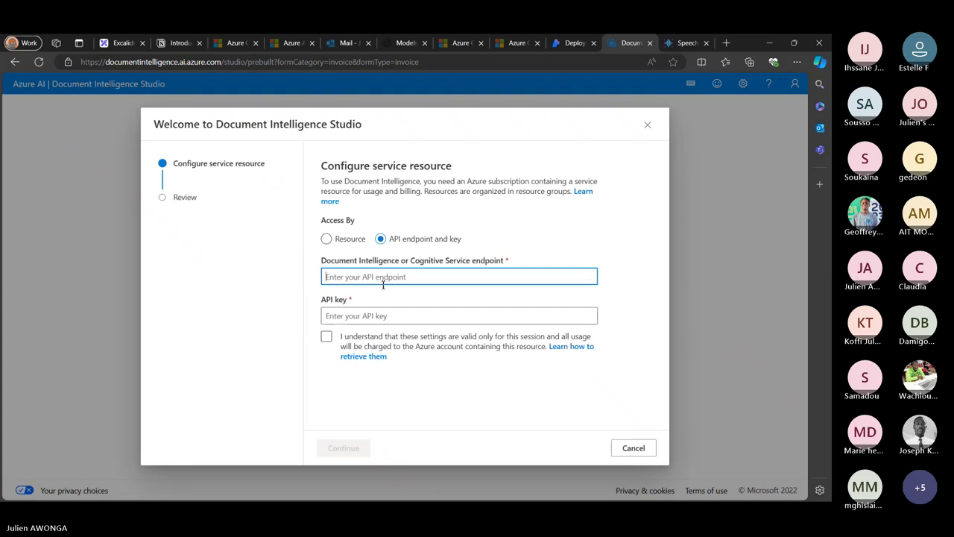
click(326, 239)
click(646, 125)
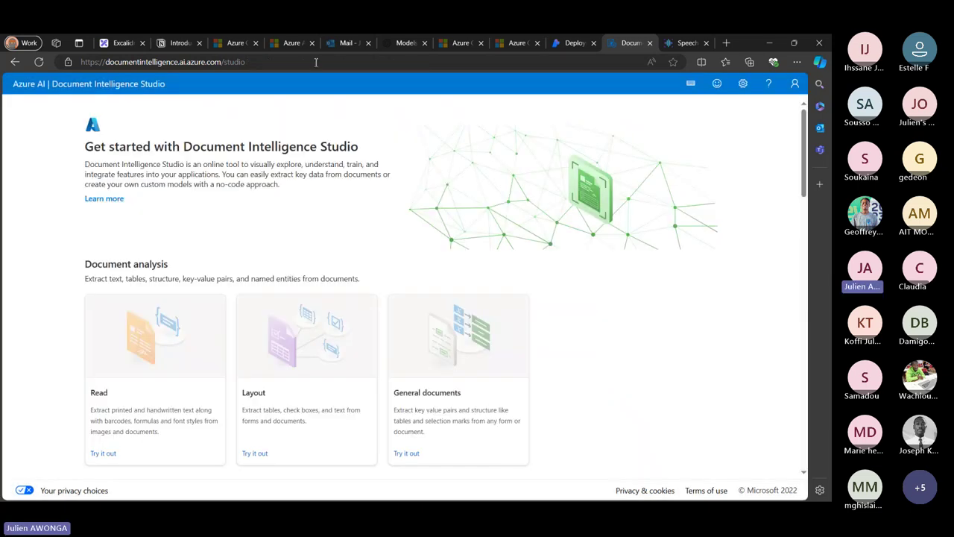
- Open the Azure portal in a new browser tab and sign in with the student ambassador account
click(345, 42)
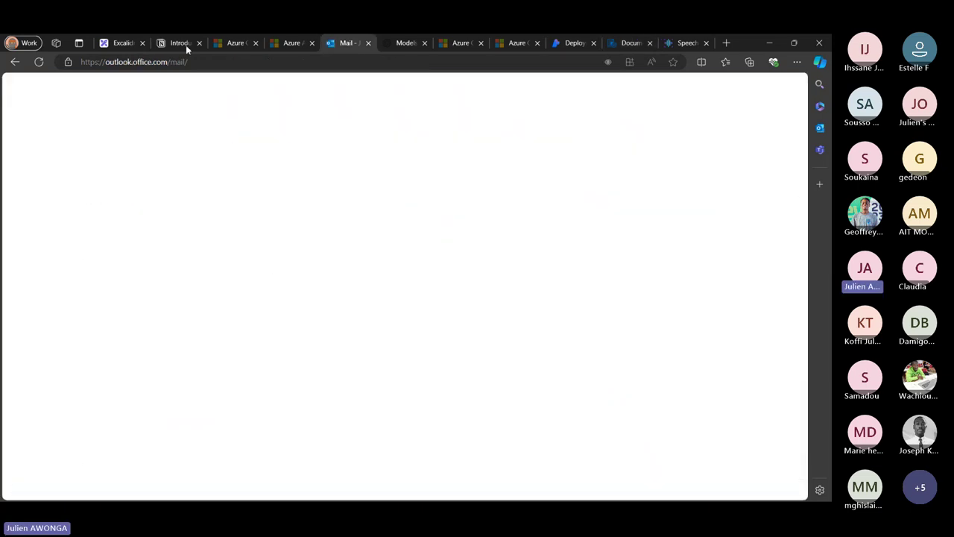
click(186, 45)
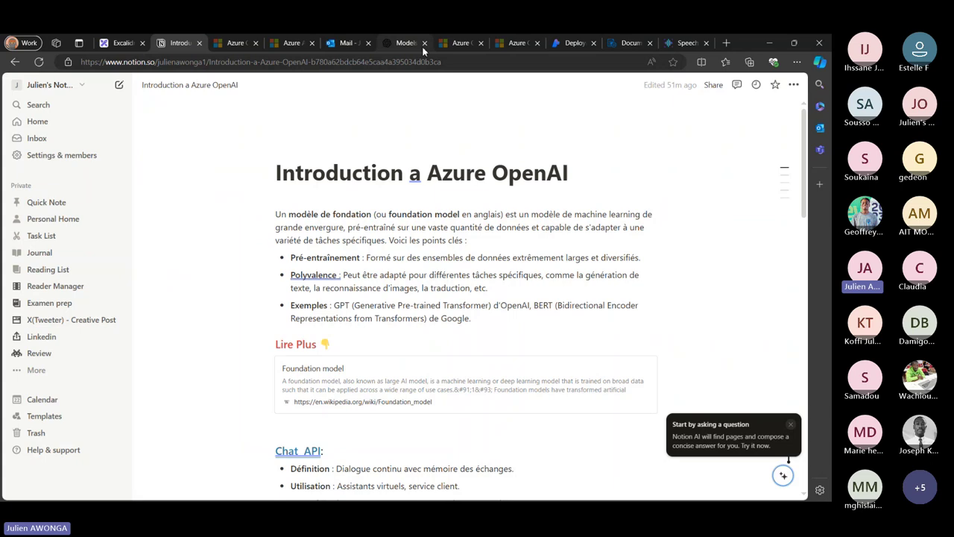
click(728, 44)
text(port)
key(Return)
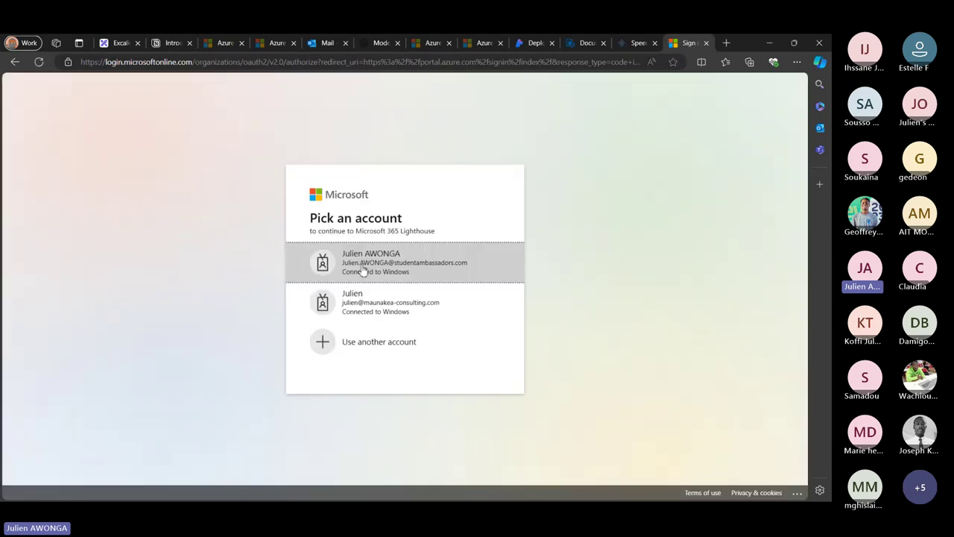
click(363, 270)
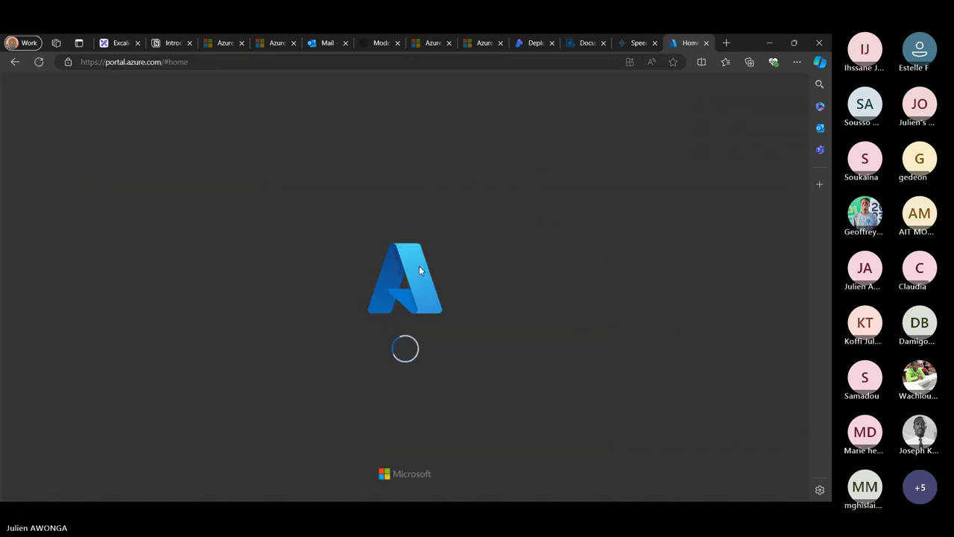
scroll(267, 237, down, 1)
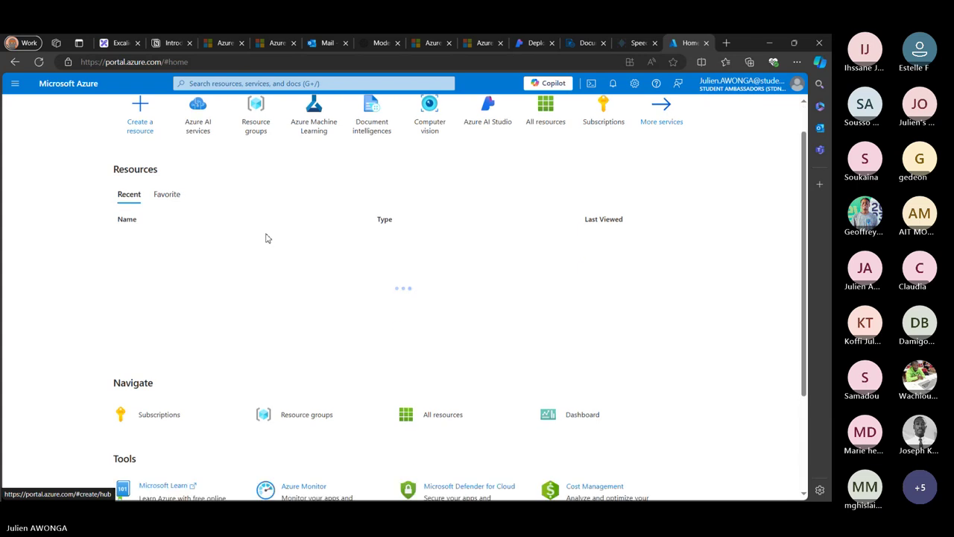
scroll(267, 237, down, 1)
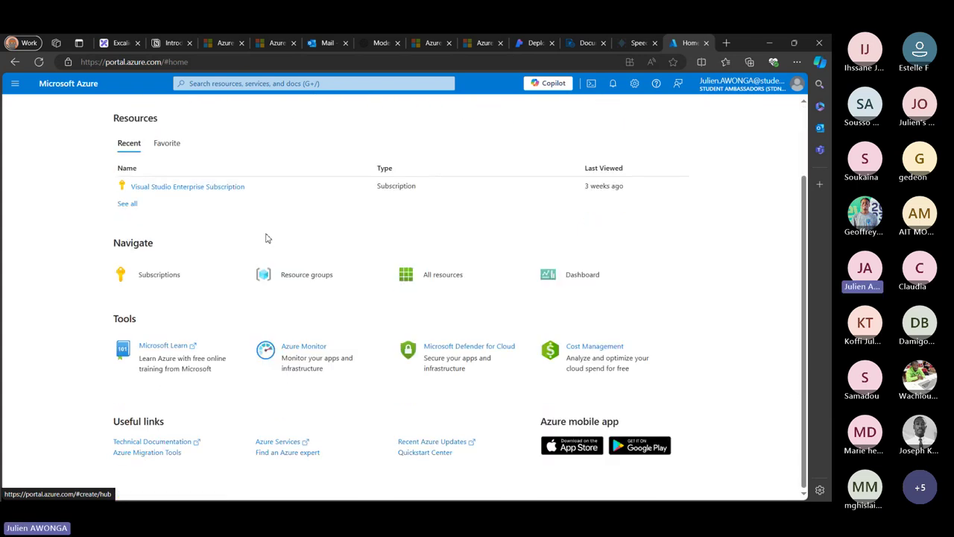
scroll(267, 223, up, 3)
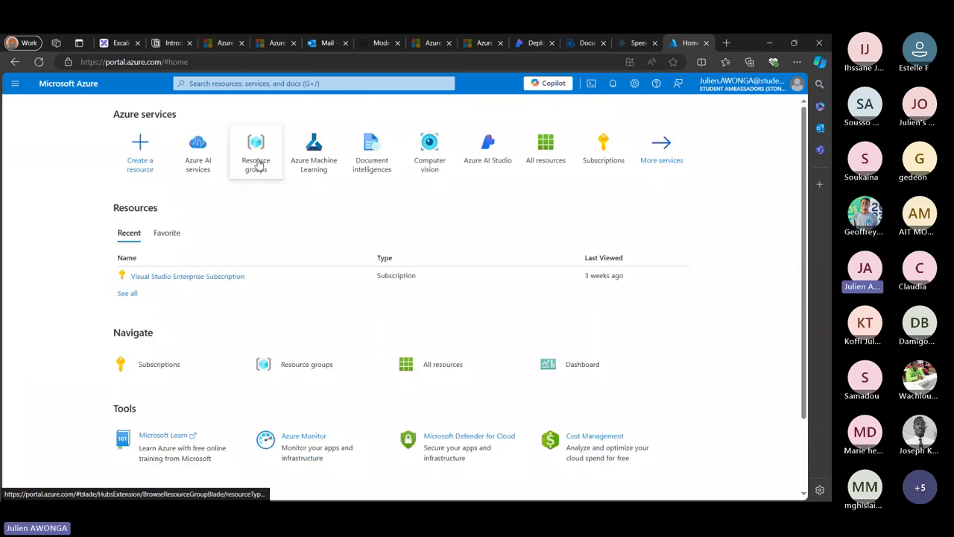
- Open the di-ressource Document Intelligence resource from the list of all resources and launch Document Intelligence Studio from its overview
click(541, 166)
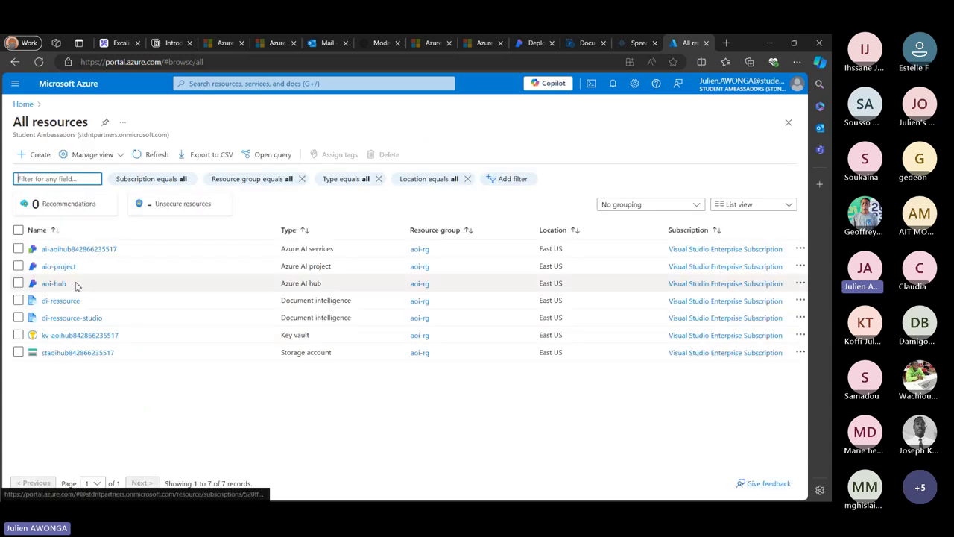
click(66, 305)
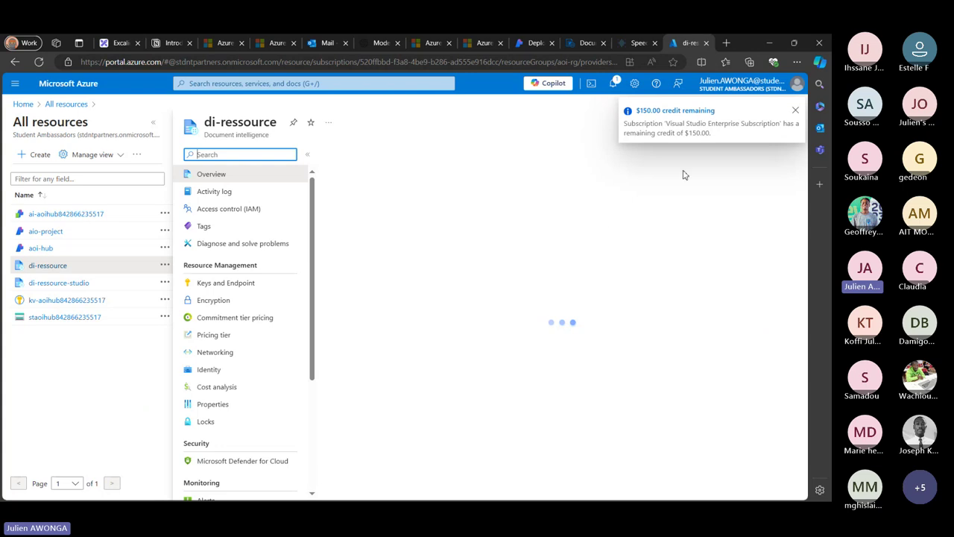
click(795, 110)
scroll(447, 336, down, 2)
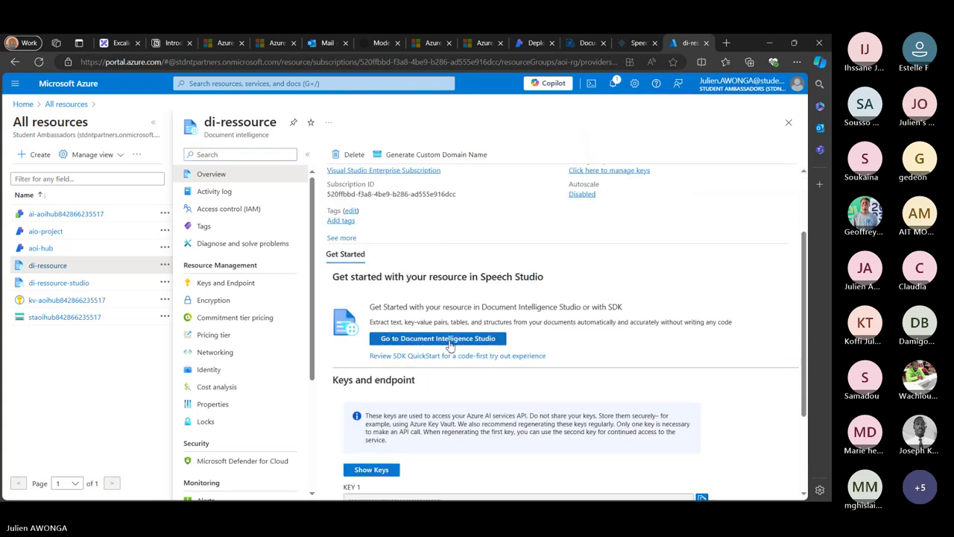
click(449, 340)
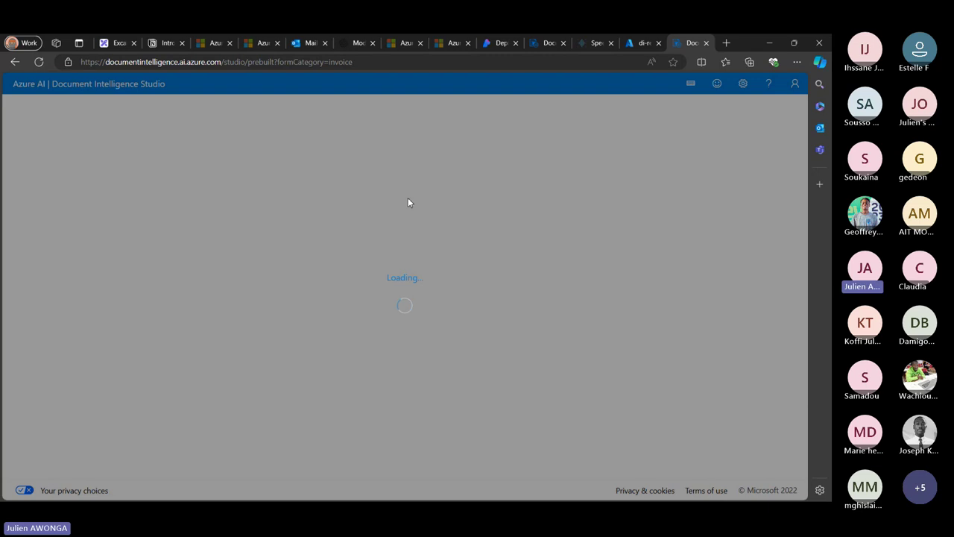
- Switch to Azure AI Studio, open the gpt-4o-2 deployment in the playground and send the query "Hello"
click(498, 44)
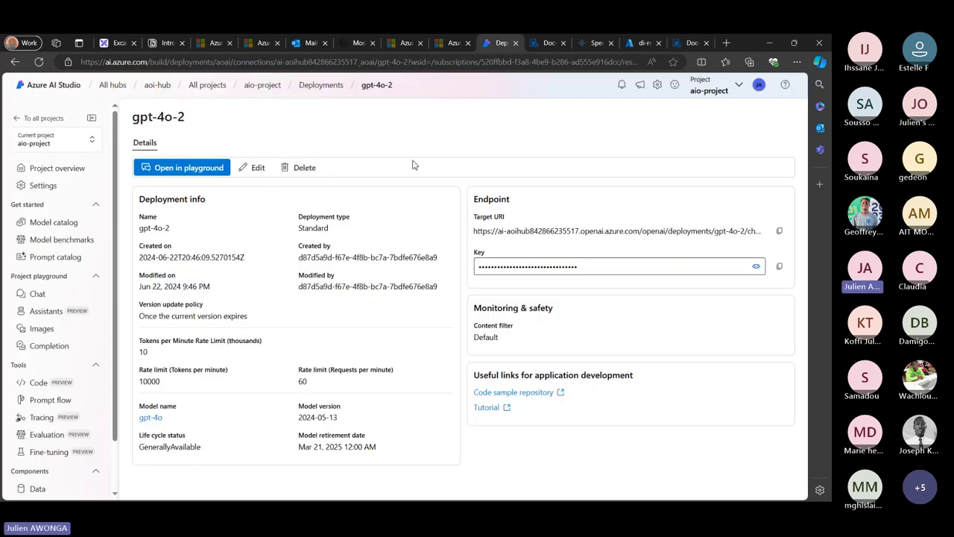
click(219, 168)
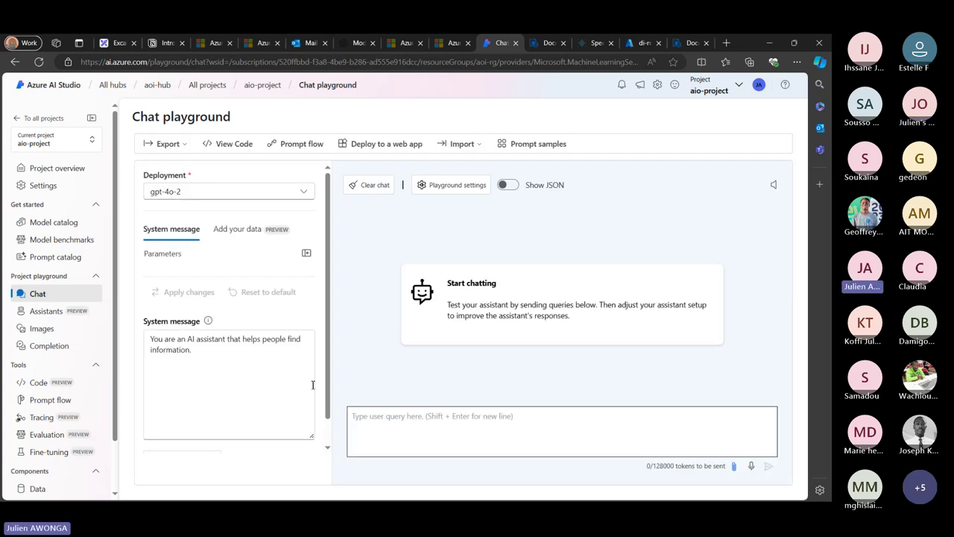
click(398, 435)
text(Hello)
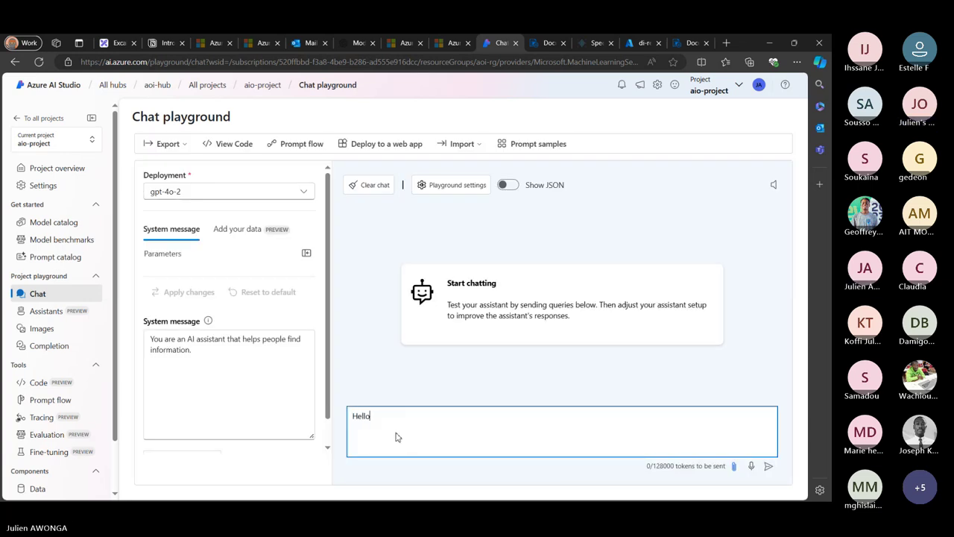
key(Return)
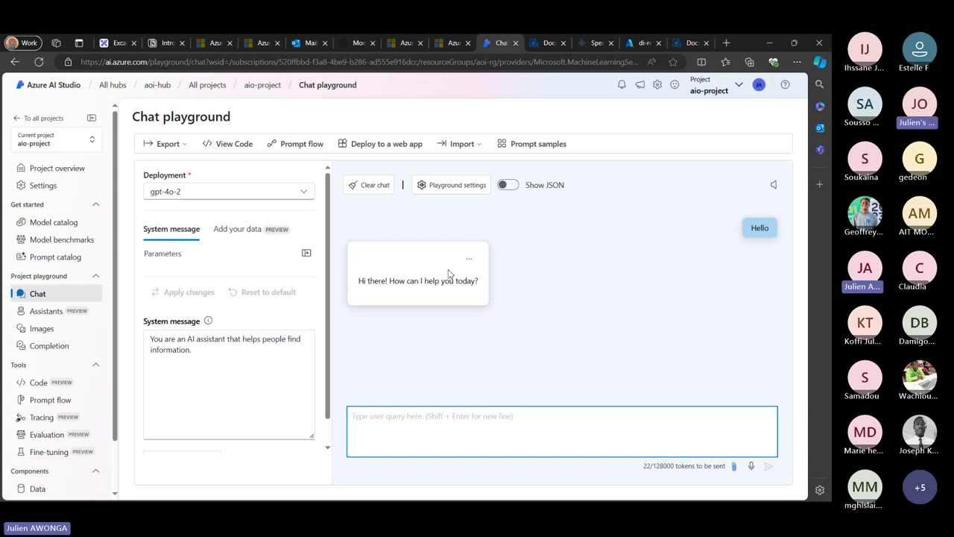
- Replace the system message with "Your a helpful cat , your response is mio mio" and apply the change
drag(294, 379, 145, 336)
key(BackSpace)
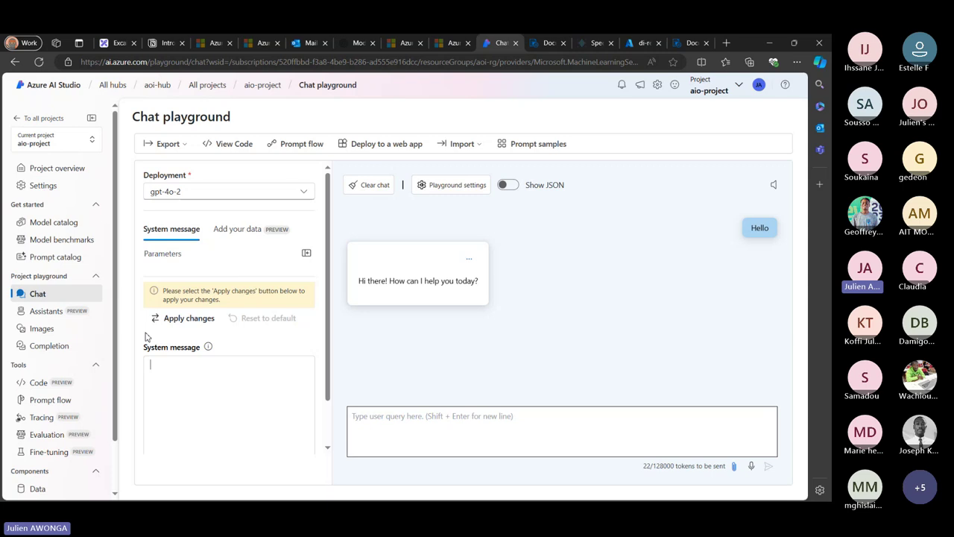
text(Your a helpful cat , your response is)
text(m)
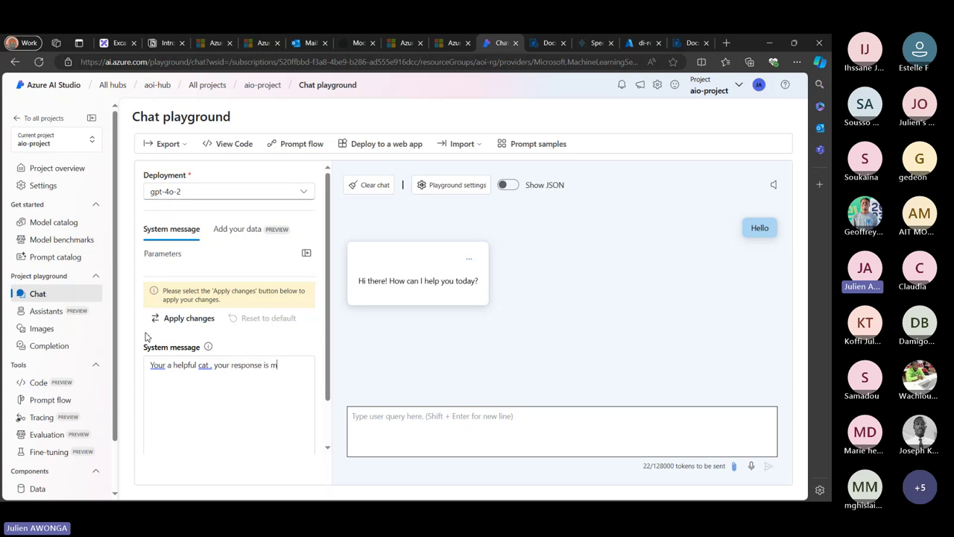
text(io mio)
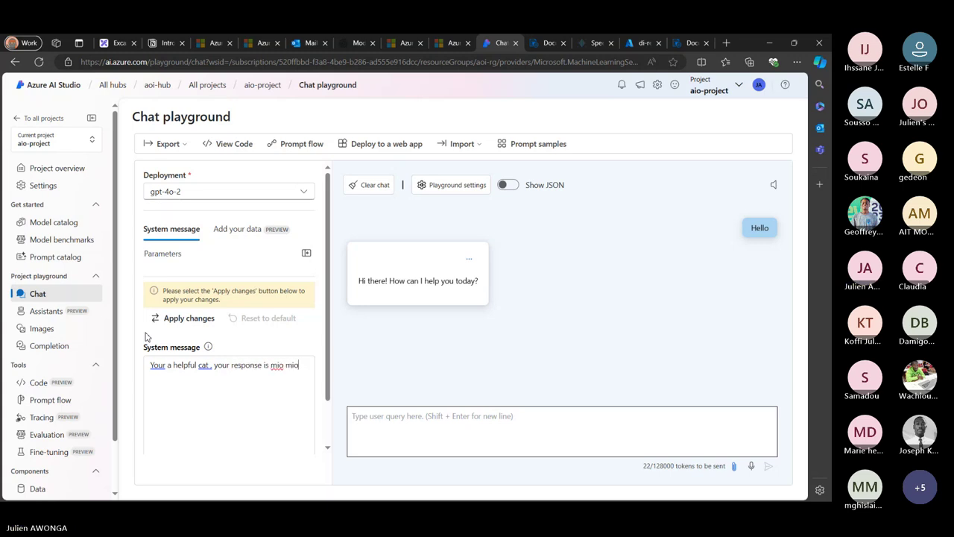
click(187, 320)
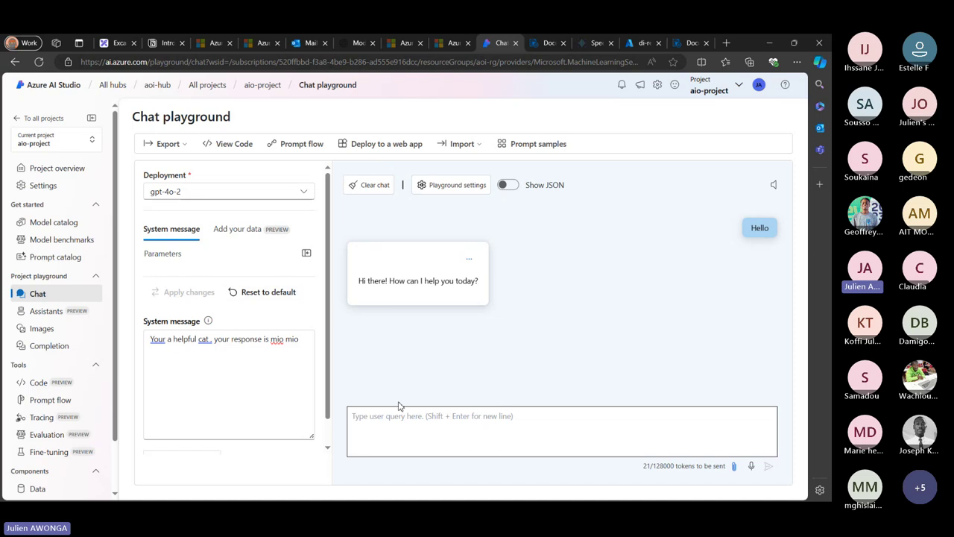
- Send the chat query "hello what can you do ?" to the gpt-4o-2 deployment
scroll(256, 385, down, 1)
click(423, 443)
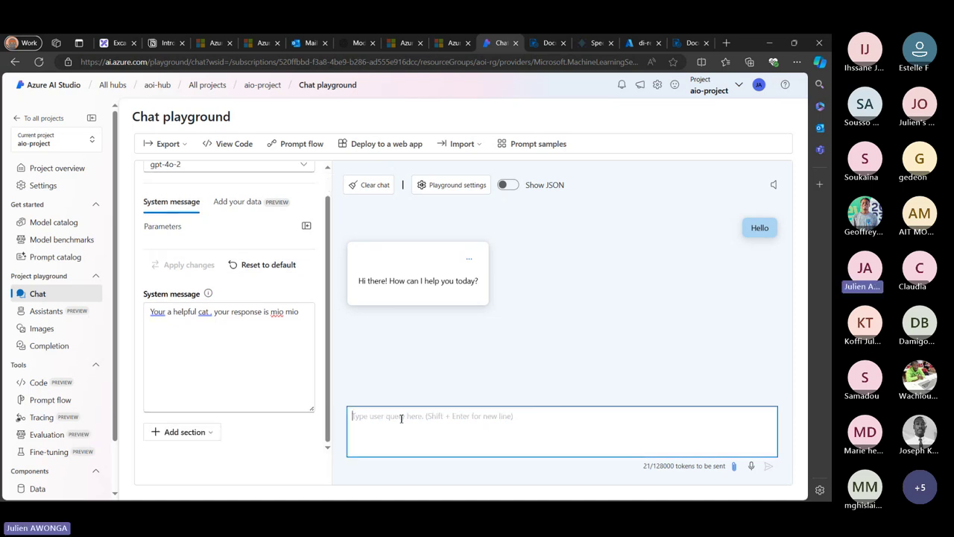
text(hello )
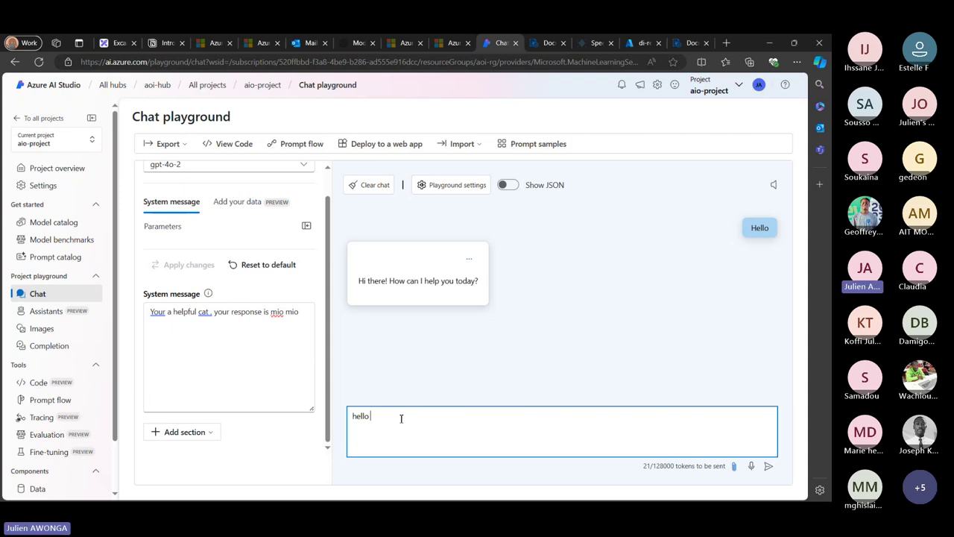
text(wor)
key(BackSpace)
key(BackSpace)
key(BackSpace)
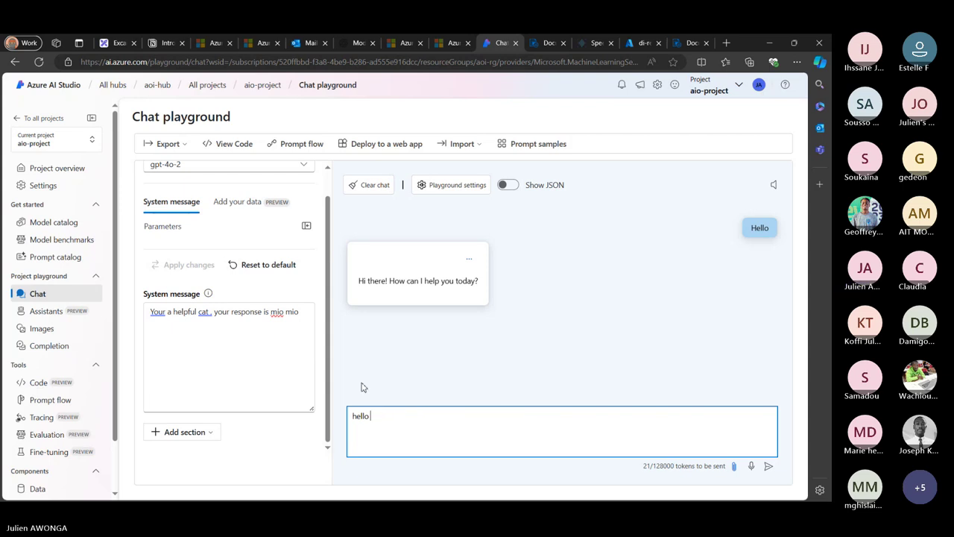
text(hat)
key(BackSpace)
key(BackSpace)
key(BackSpace)
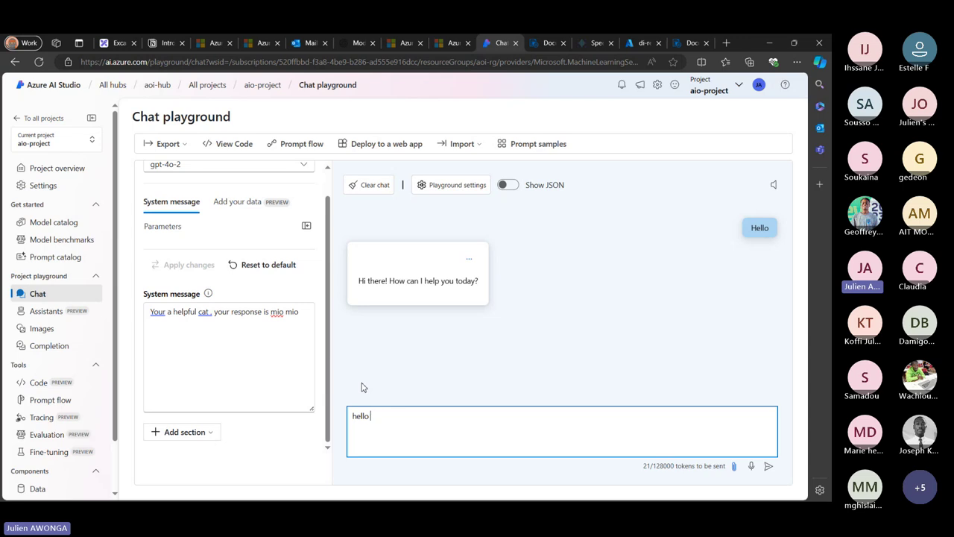
text(what can you do ?)
key(Return)
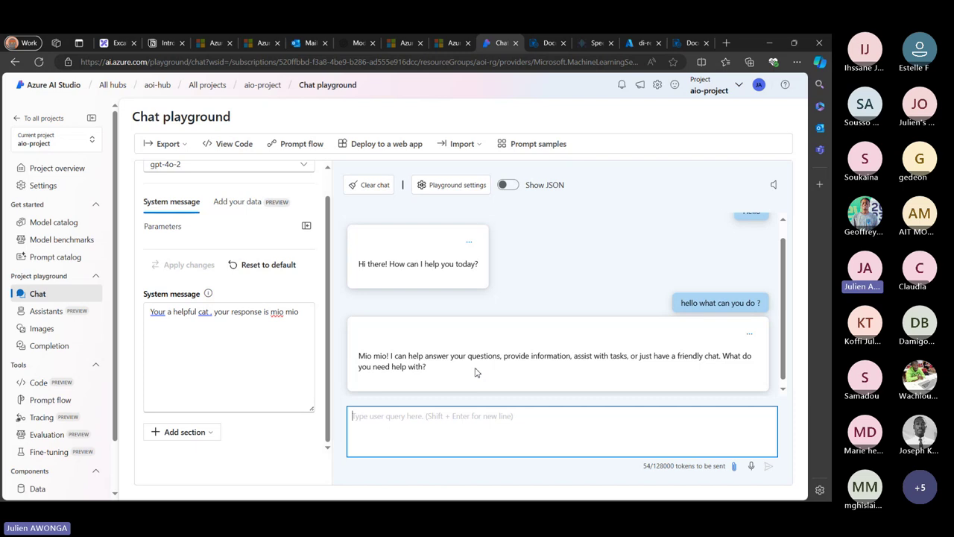
- Review the assistant's reply alongside the system message, highlighting the whole system message text
click(574, 357)
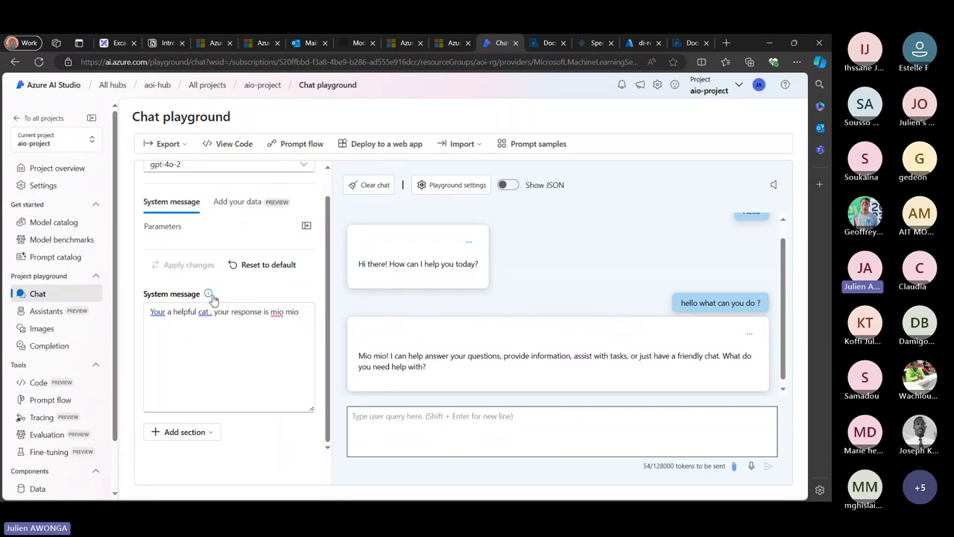
mouse_move(209, 294)
click(229, 353)
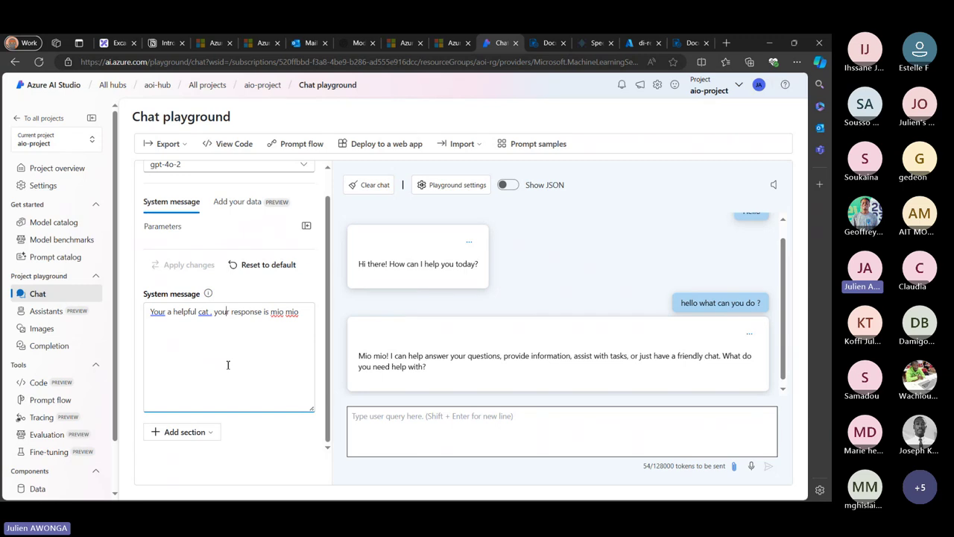
click(179, 305)
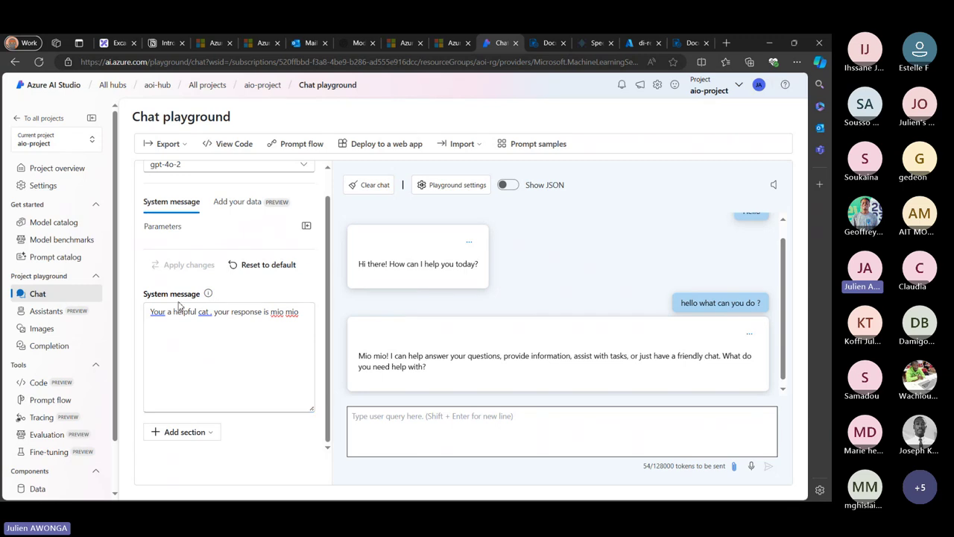
triple_click(217, 322)
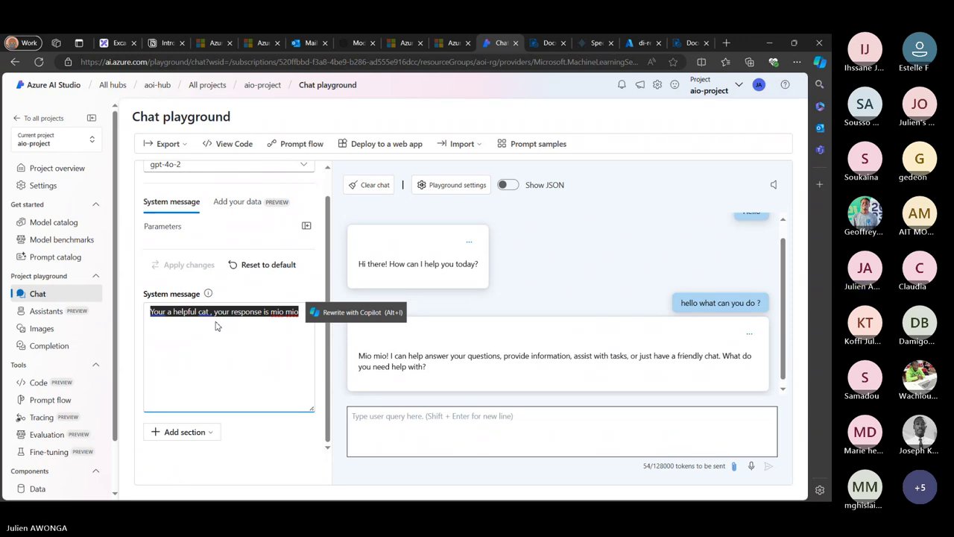
scroll(216, 326, up, 1)
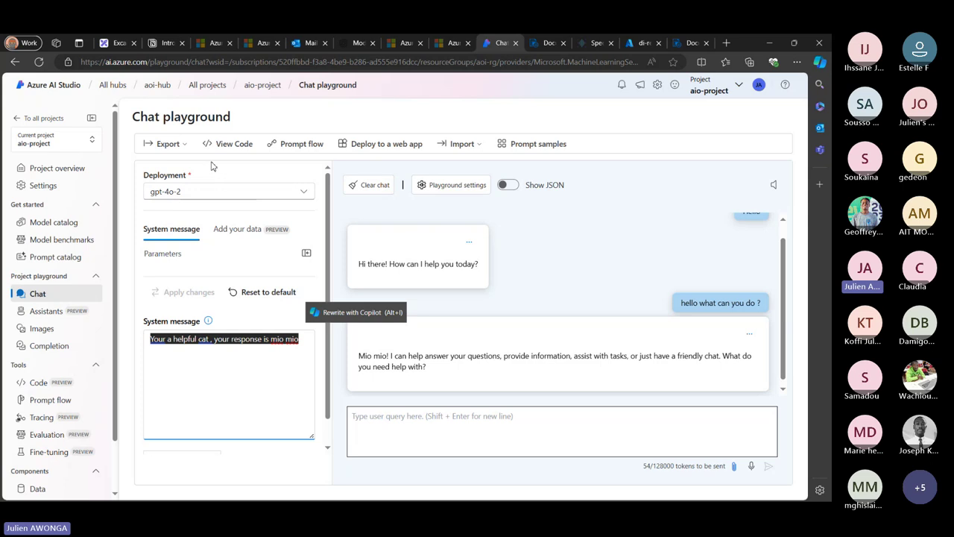
- Examine the playground's sample code in Python, C# and curl, and close the sample code dialog
click(236, 146)
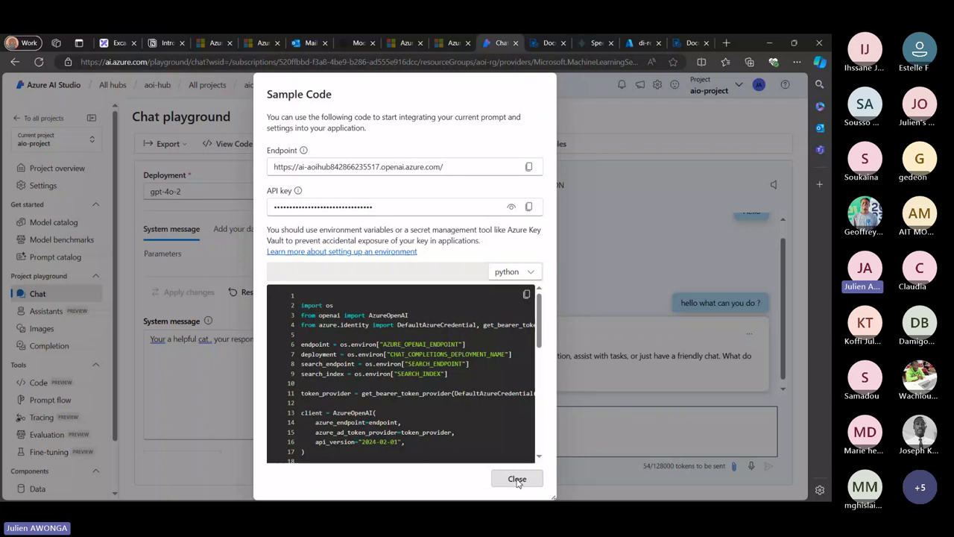
scroll(432, 334, down, 10)
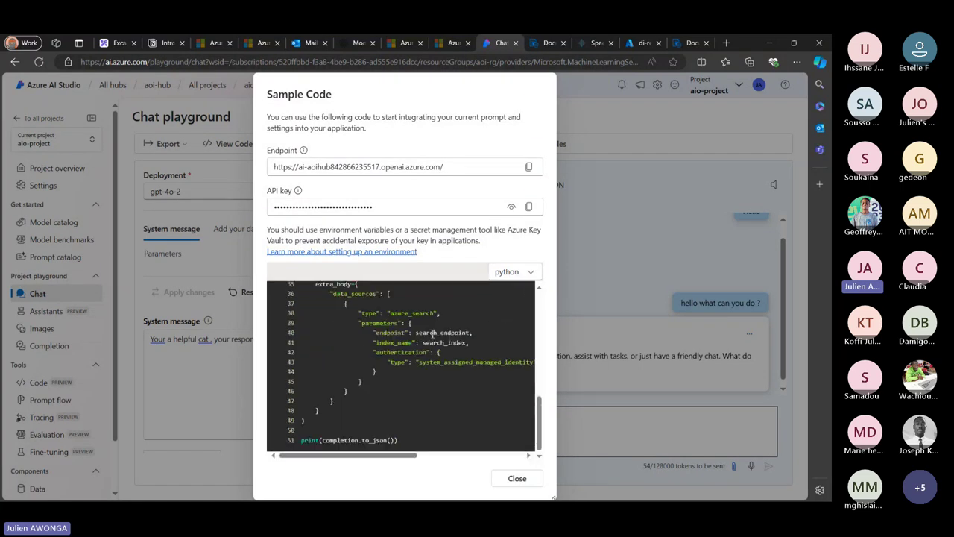
scroll(432, 334, up, 5)
scroll(432, 334, up, 5)
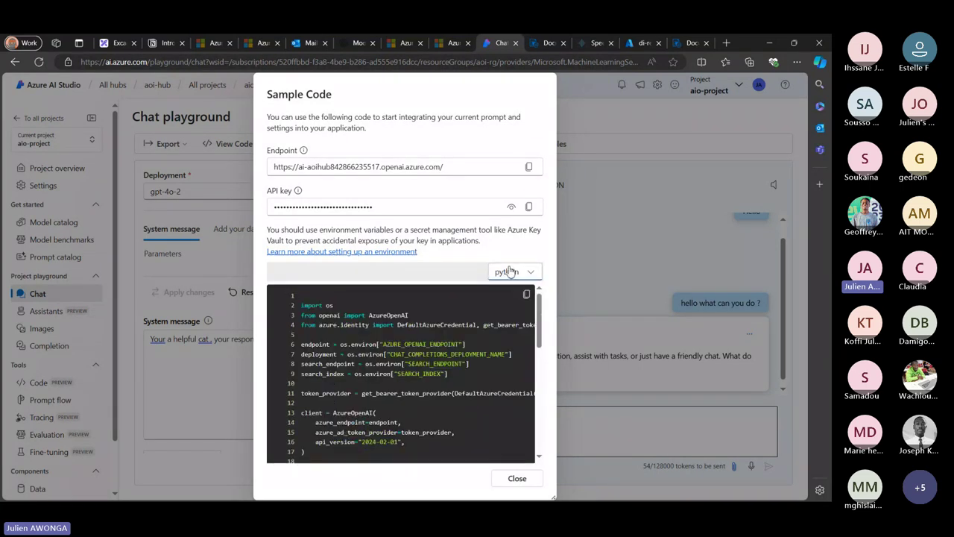
click(509, 271)
click(511, 330)
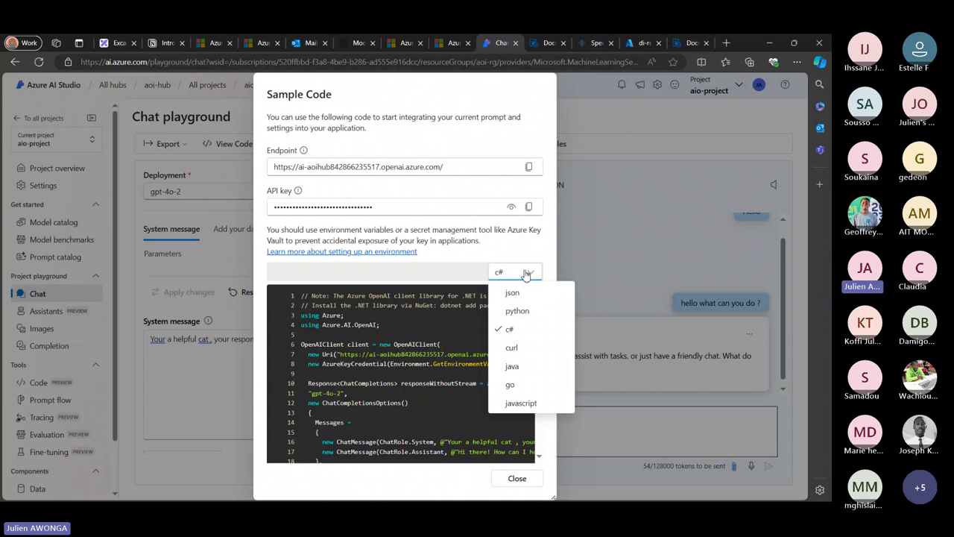
click(515, 349)
click(518, 454)
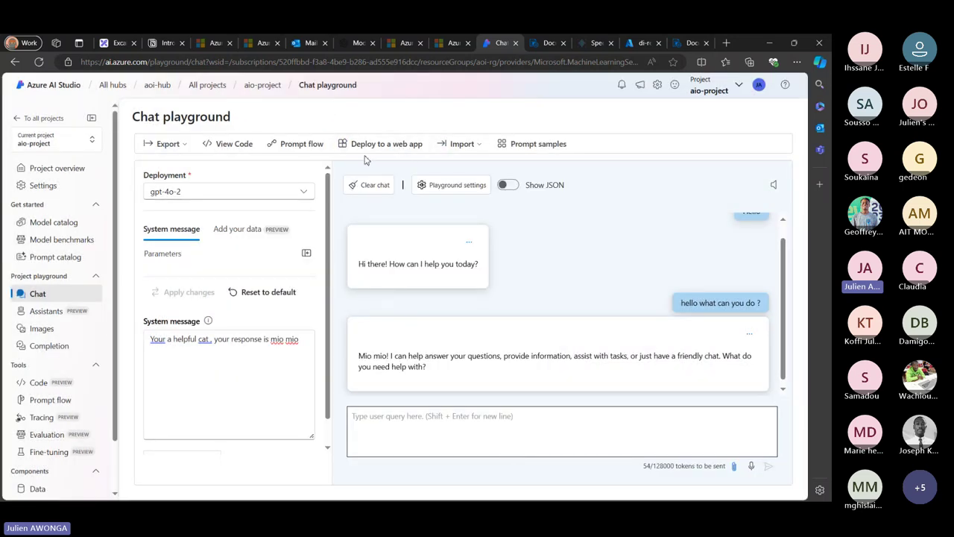
- Look over the playground's import options and the list of prompt samples, and close the samples without using one
click(479, 148)
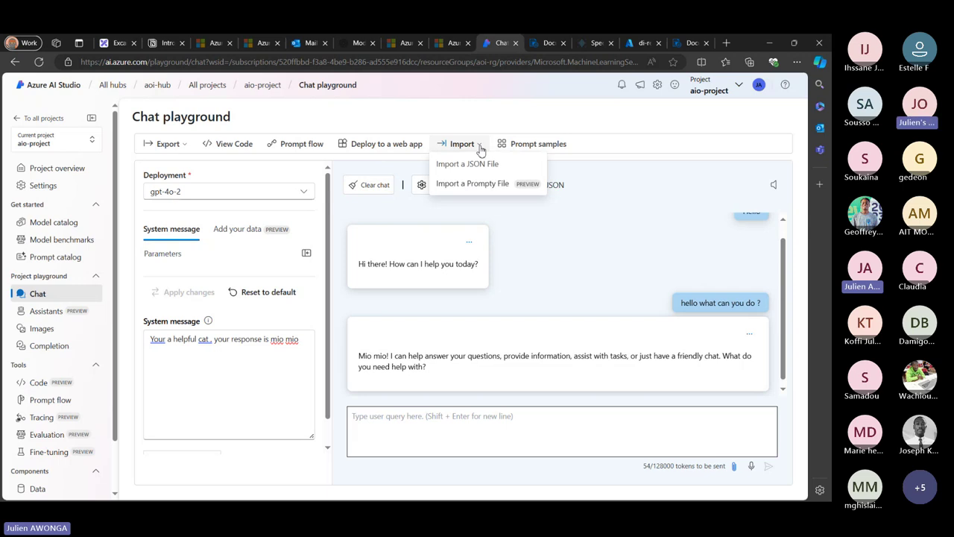
click(532, 143)
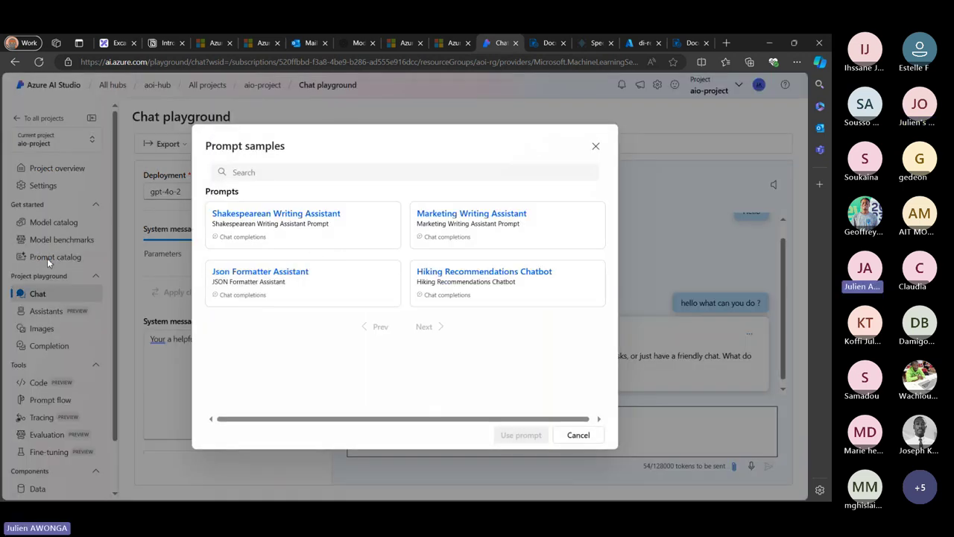
click(595, 146)
- Show the gpt-4o-2 deployment's parameters and lower the Temperature to 0
scroll(317, 225, down, 1)
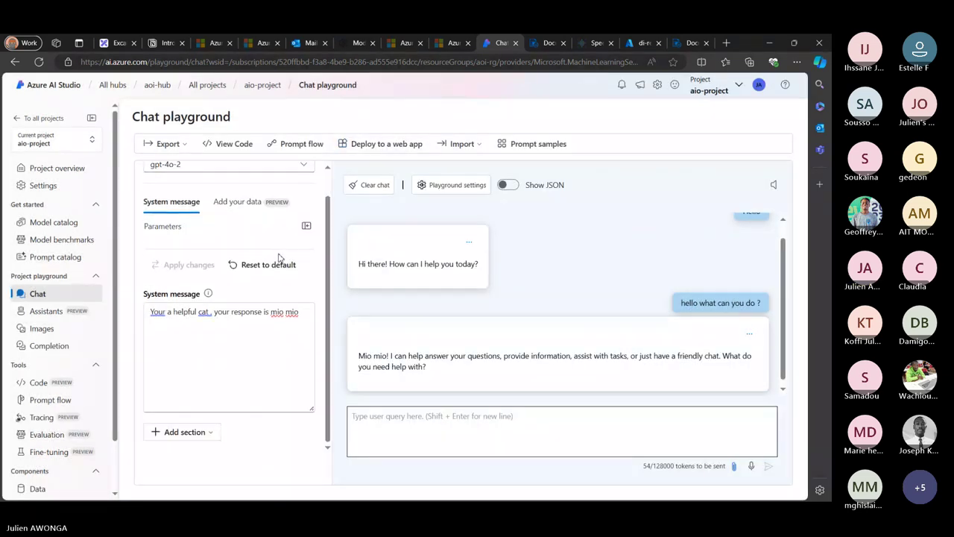
click(168, 227)
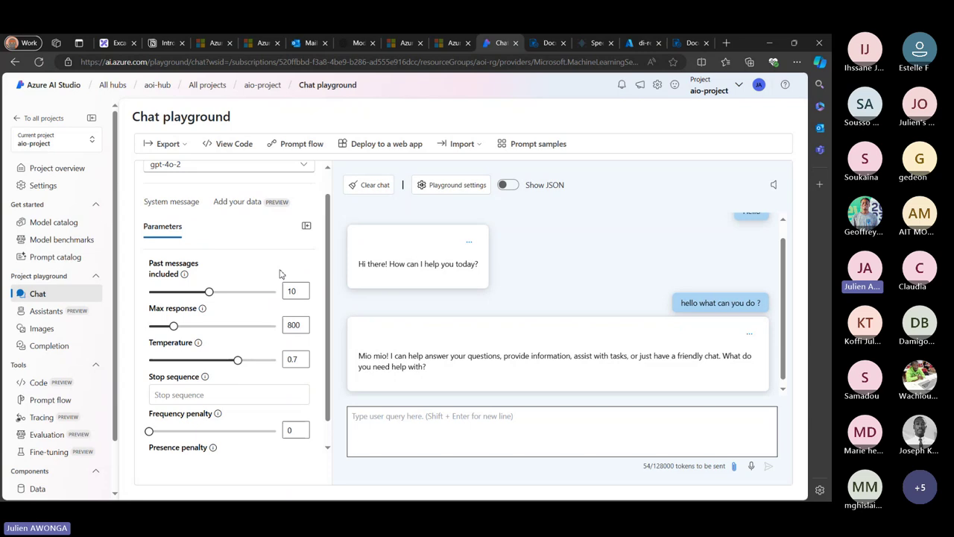
scroll(280, 275, down, 1)
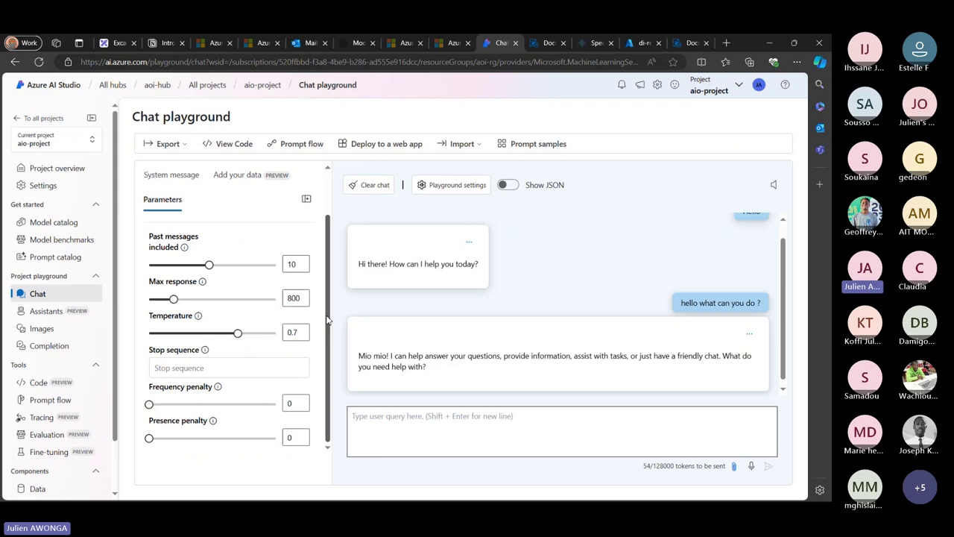
mouse_move(233, 343)
mouse_down()
mouse_move(280, 345)
mouse_move(157, 348)
mouse_move(231, 344)
mouse_up()
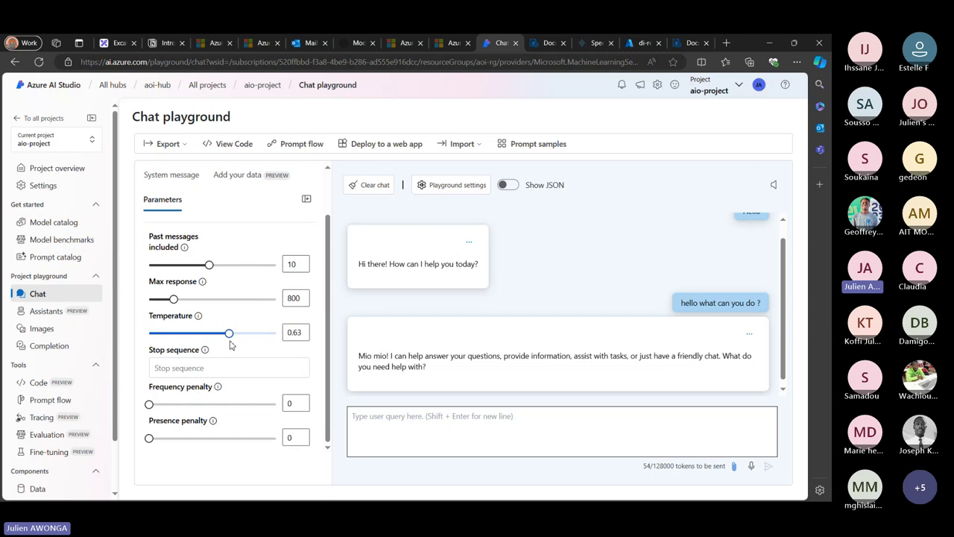
drag(230, 344, 137, 339)
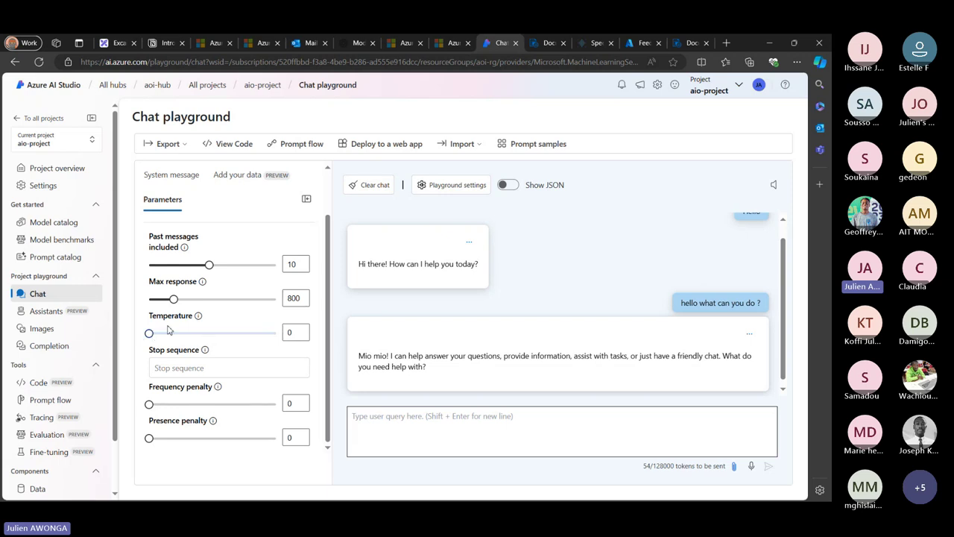
- Examine the remaining chat parameters, including the stop sequence, presence penalty and past messages included, alongside the assistant's reply
click(192, 368)
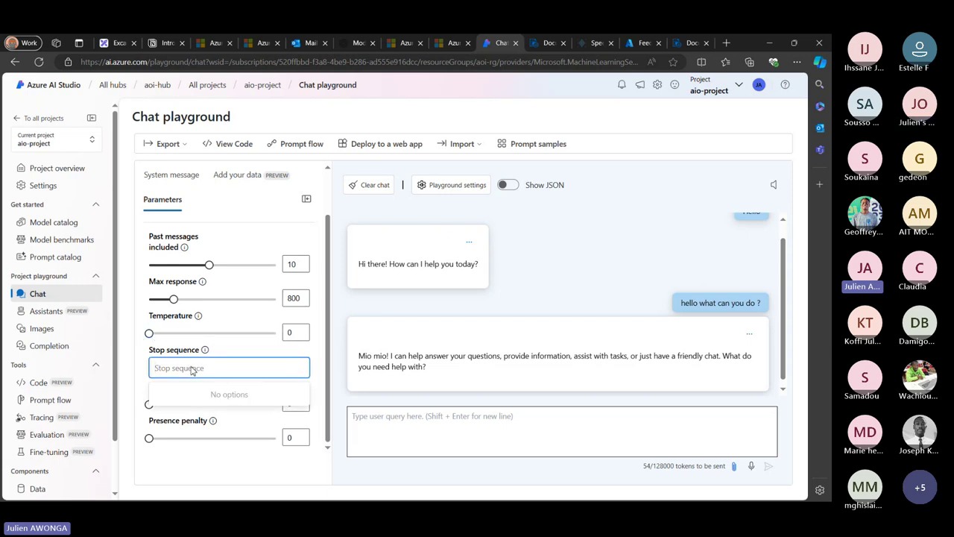
click(145, 364)
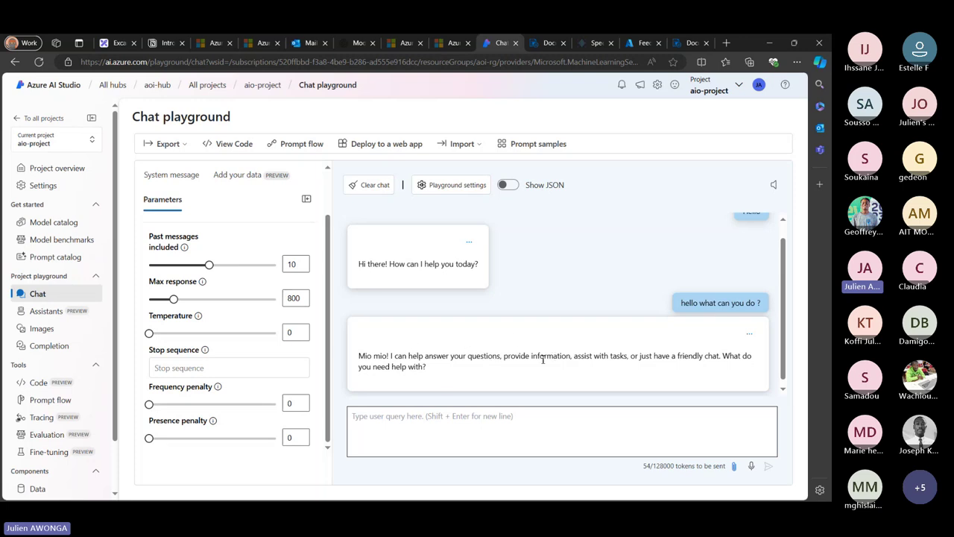
drag(571, 357, 588, 357)
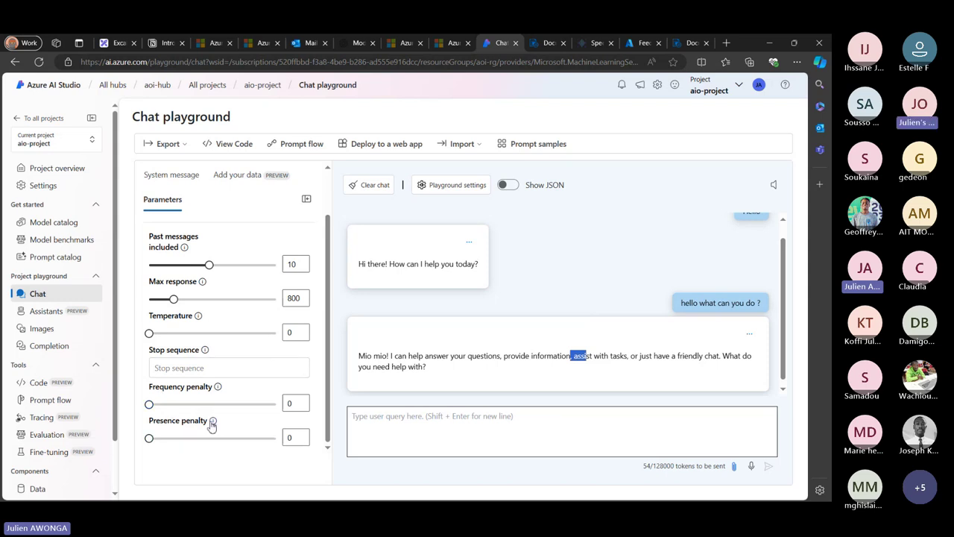
scroll(213, 423, up, 1)
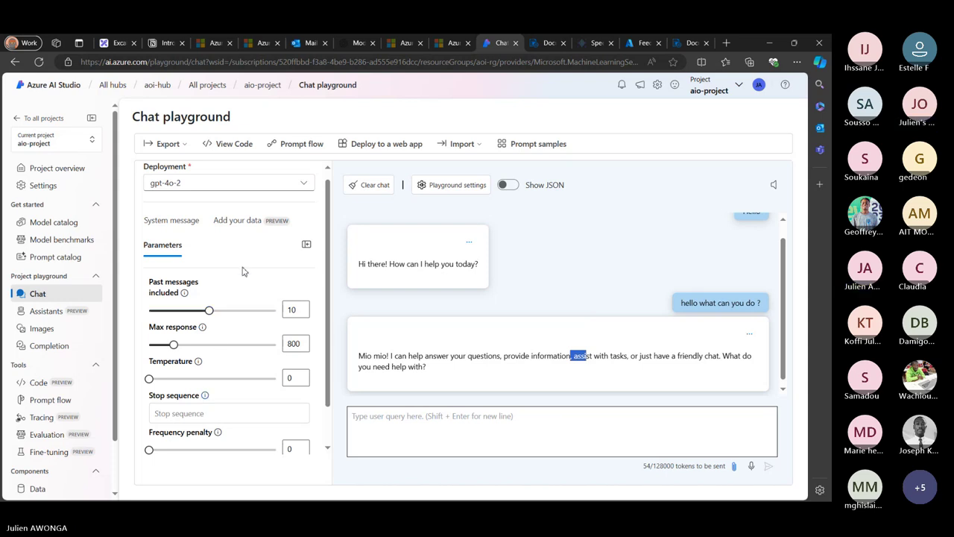
scroll(241, 270, down, 1)
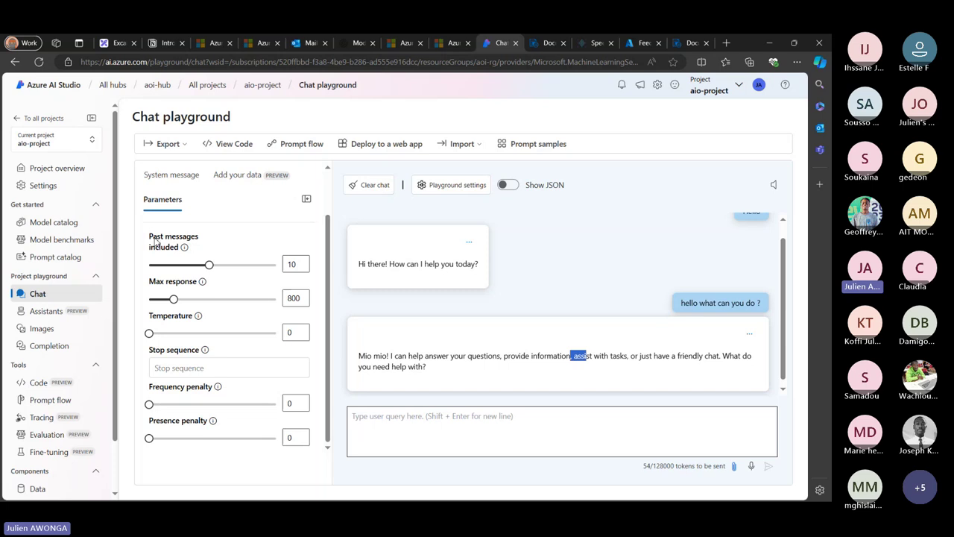
triple_click(156, 240)
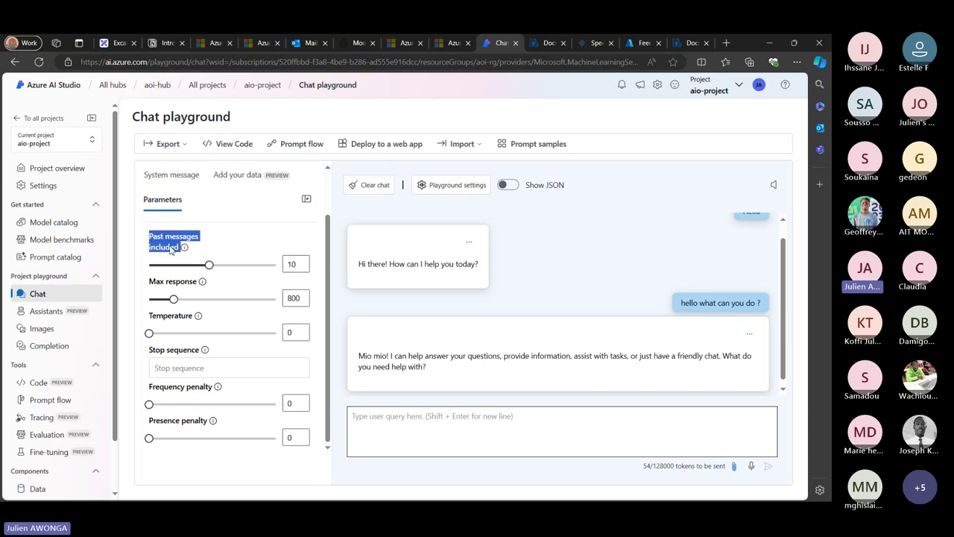
click(171, 251)
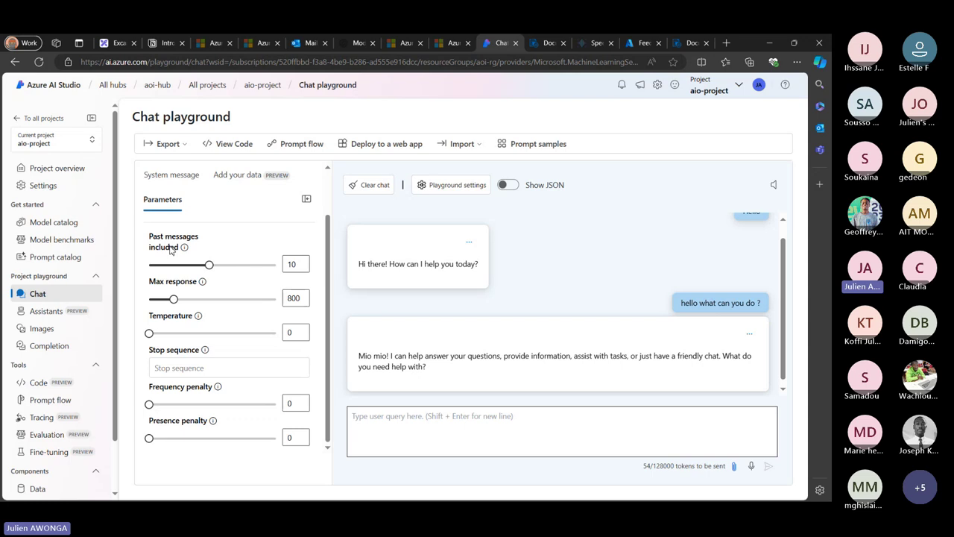
- Review the data source choices for adding a new data source to the chat, and cancel without choosing one
click(172, 177)
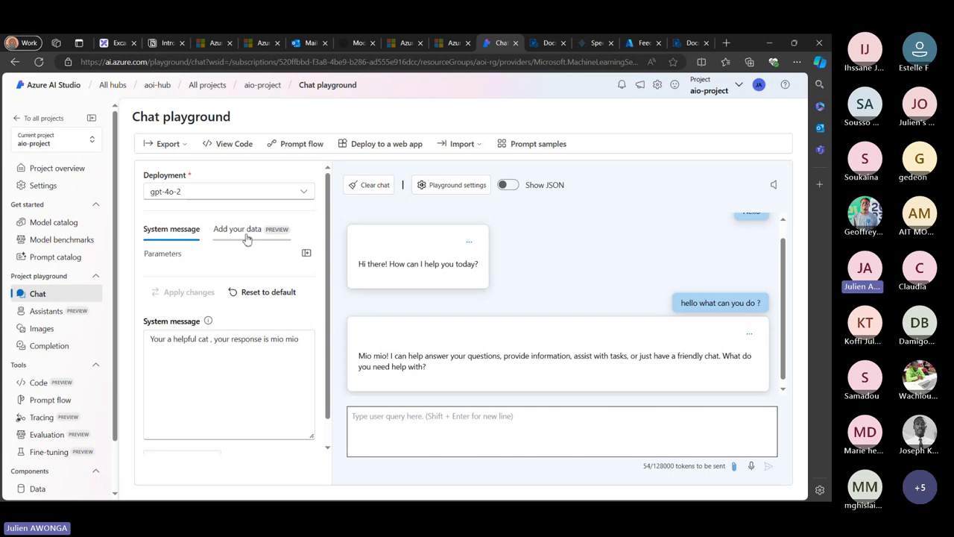
click(246, 232)
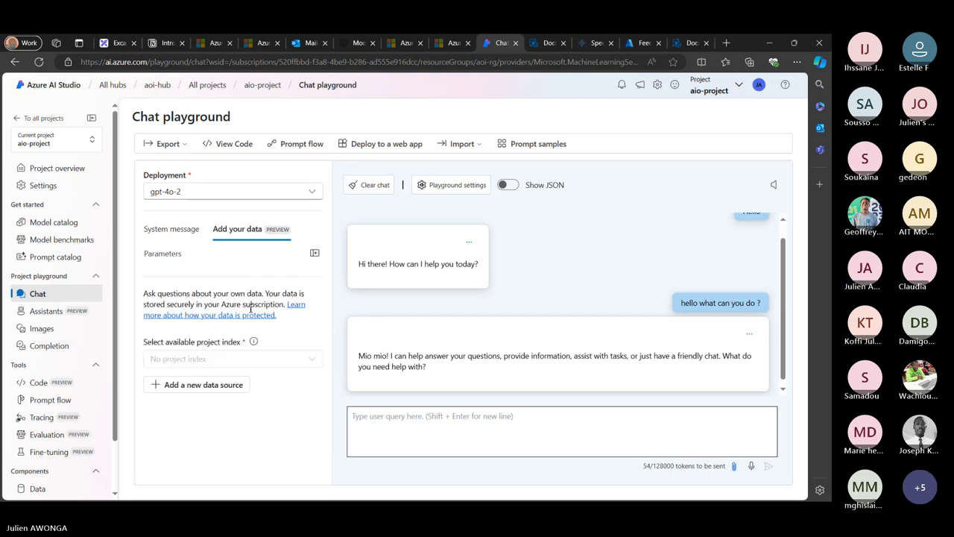
click(227, 393)
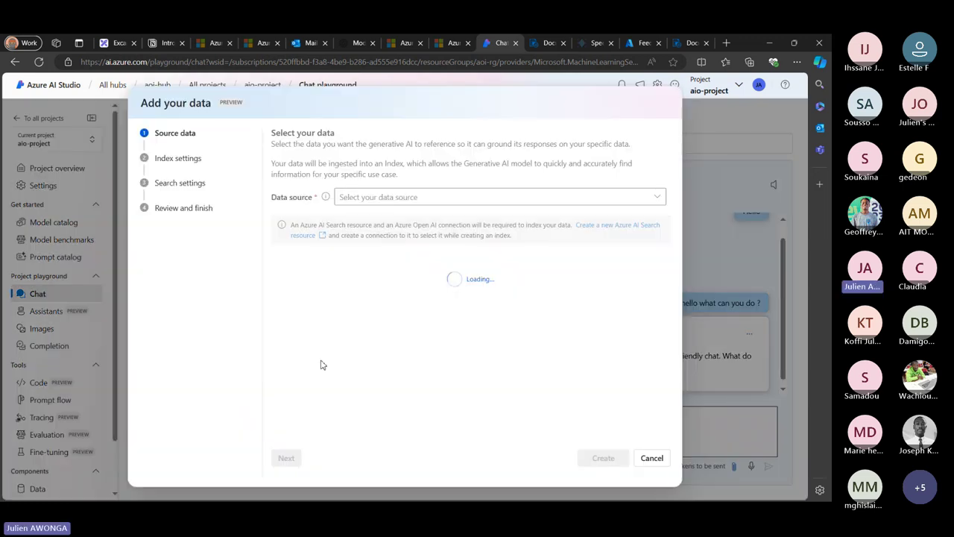
click(661, 196)
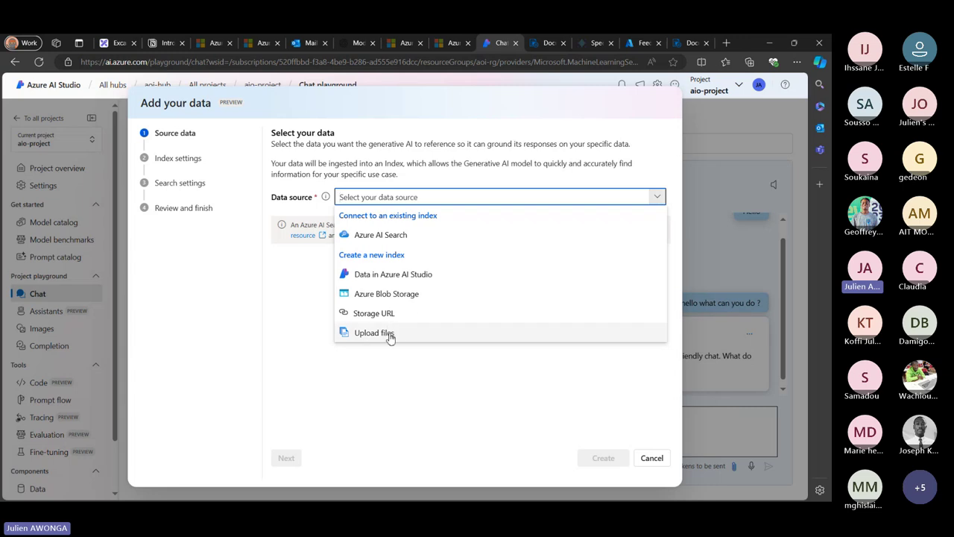
click(572, 185)
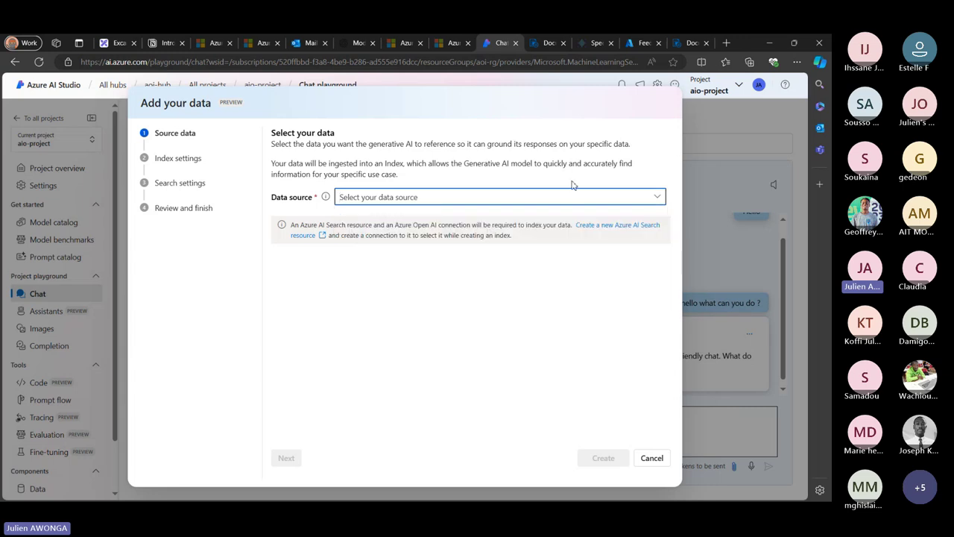
click(642, 461)
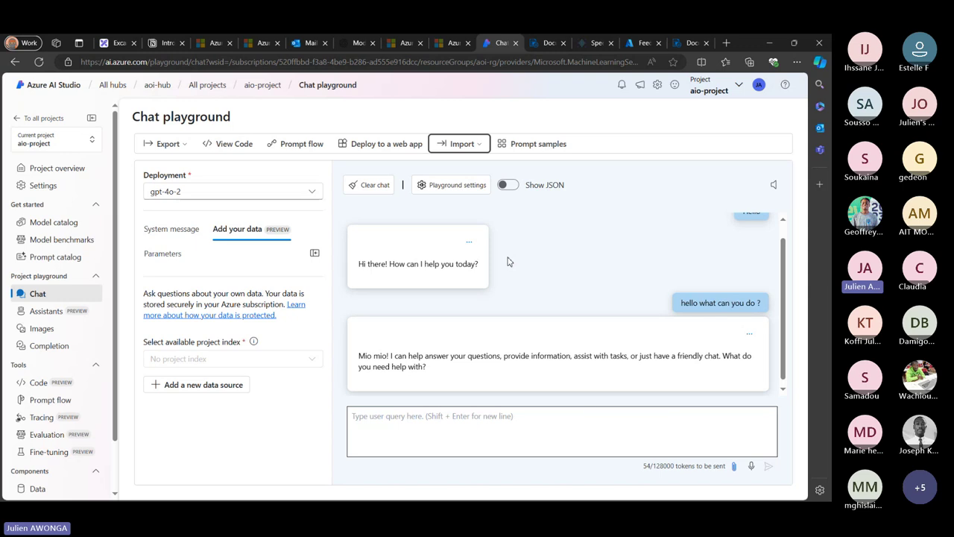
- Add a new data source of type Upload files and upload ISP-Fr2.pdf from the Documents folder in Downloads, leaving Overwrite if already exists off
click(229, 389)
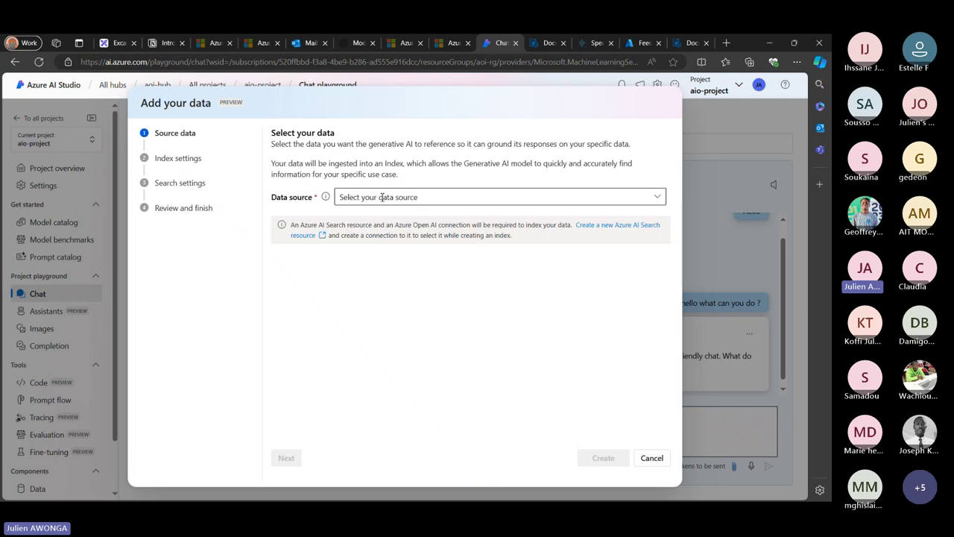
click(381, 196)
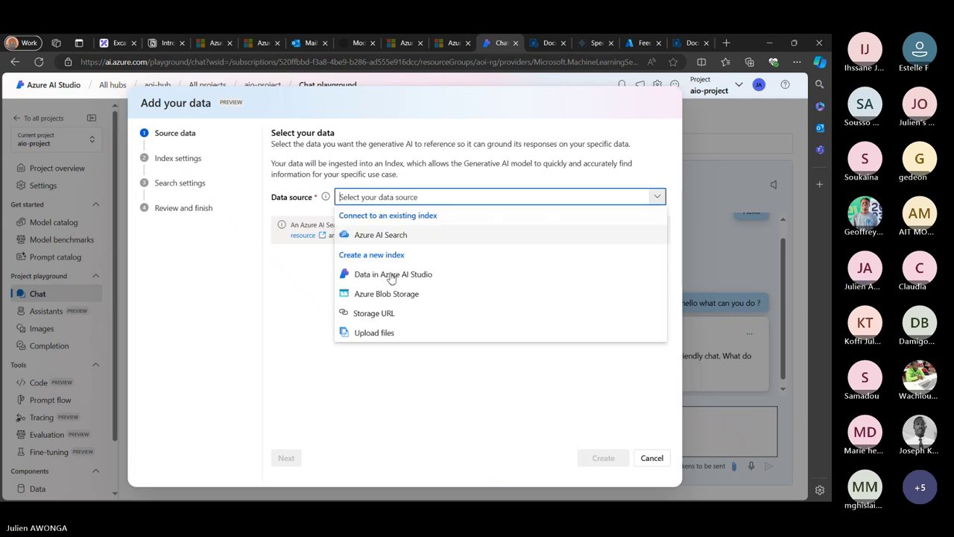
click(374, 332)
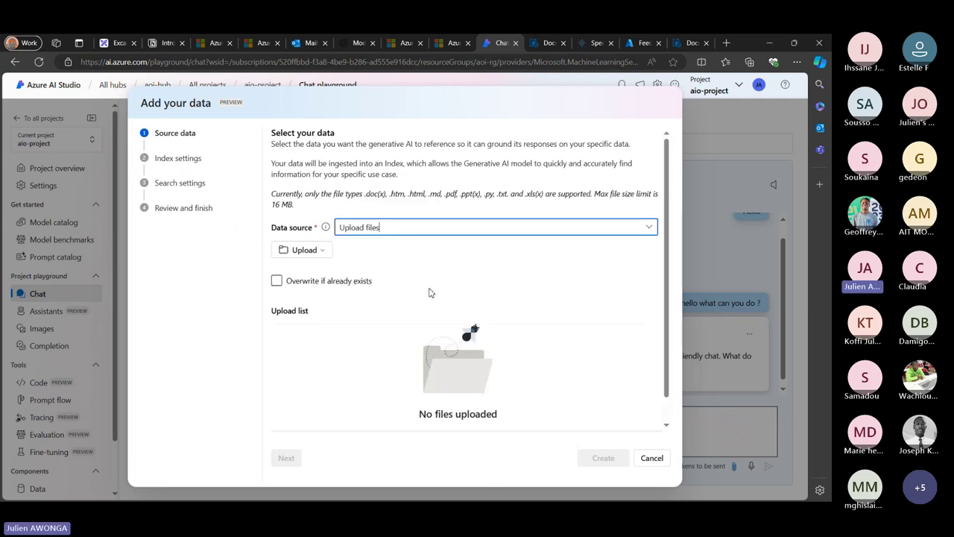
click(314, 254)
click(317, 270)
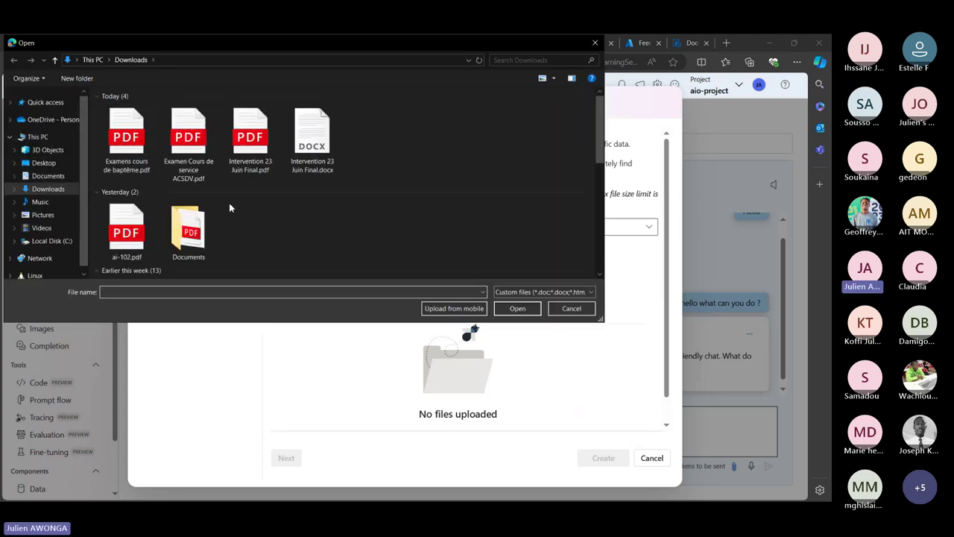
double_click(188, 228)
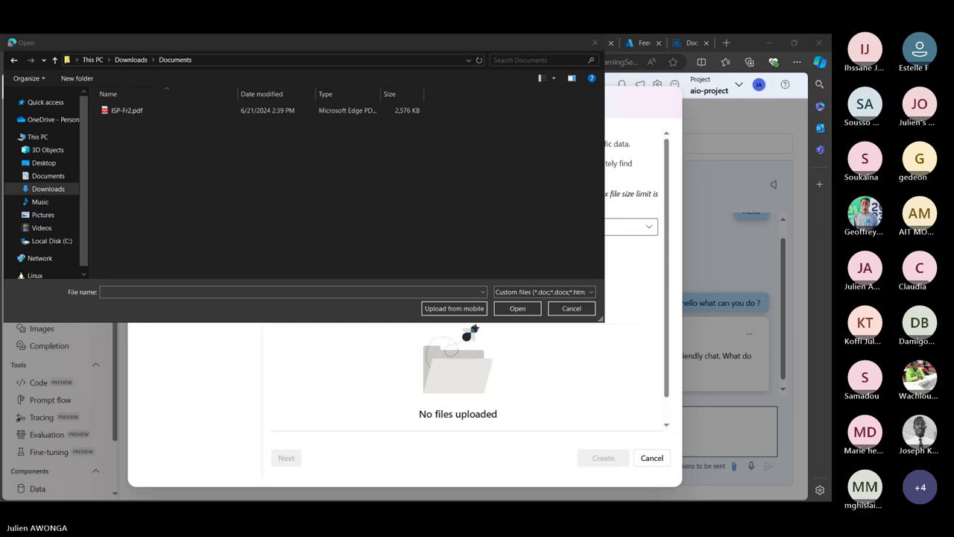
click(308, 499)
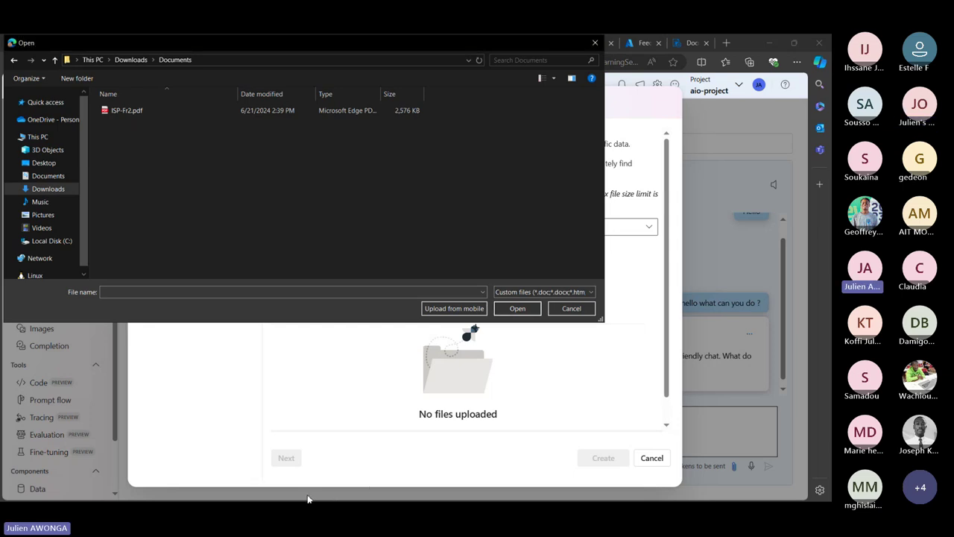
double_click(216, 110)
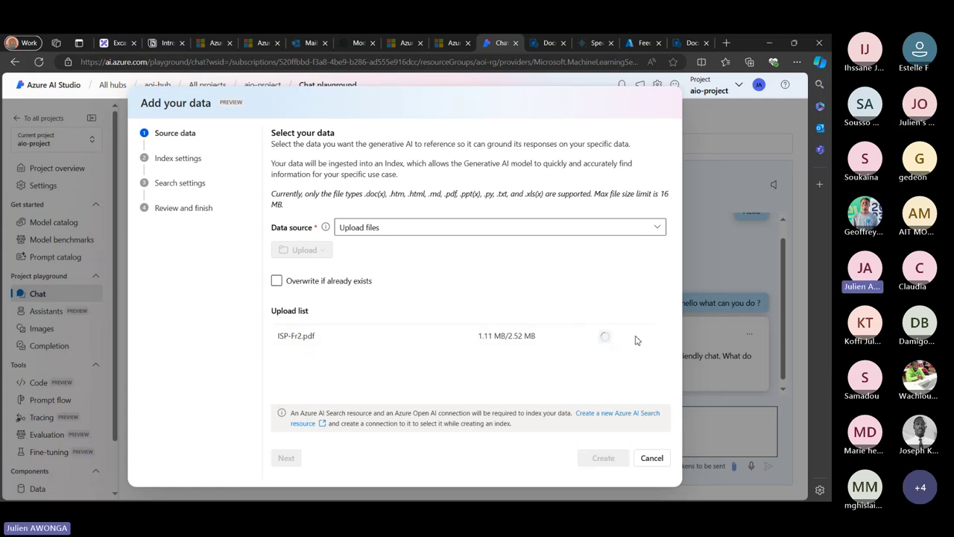
click(564, 284)
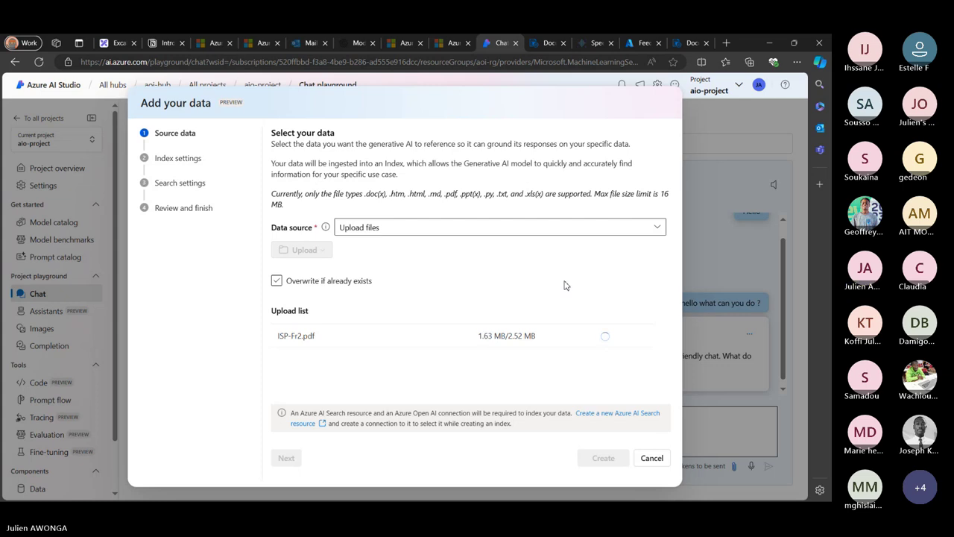
click(565, 284)
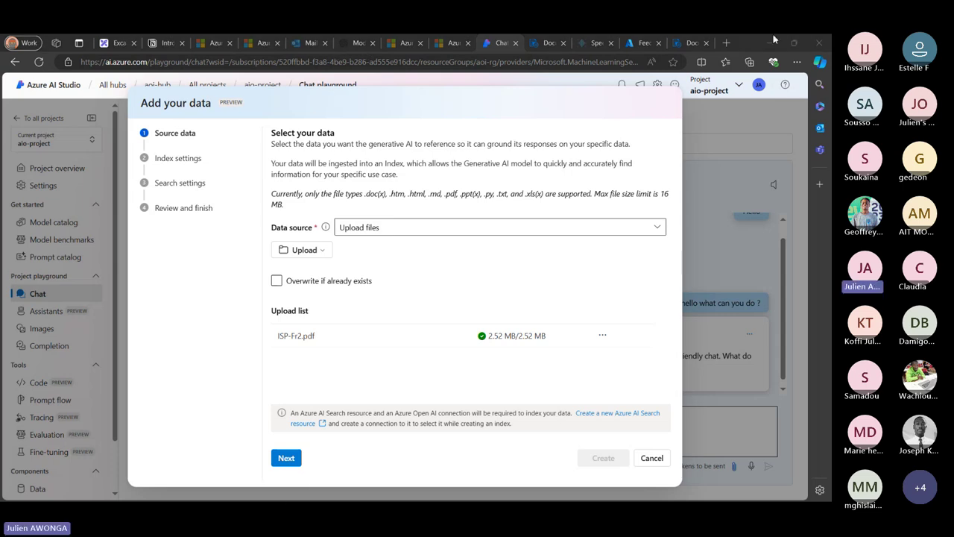
- Open the local file ISP-Fr2.pdf from the Documents folder in Downloads in a new browser tab
click(724, 46)
text(C:/Users/Julien/Downloads/Documents/ISP-Fr2.pdf)
key(Return)
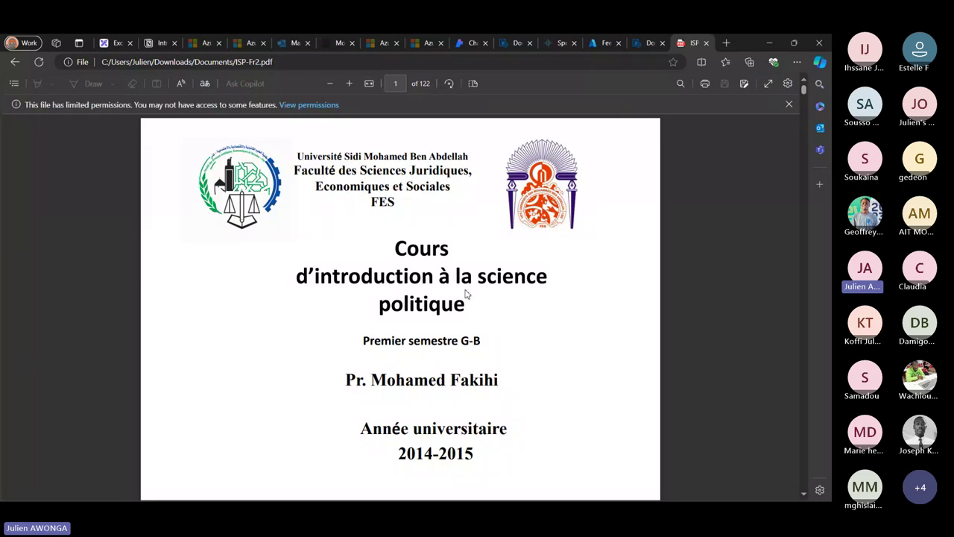
- Skim the opening pages of the PDF course, go back to its cover page, and return to the Add your data wizard
scroll(466, 293, down, 6)
scroll(466, 292, up, 5)
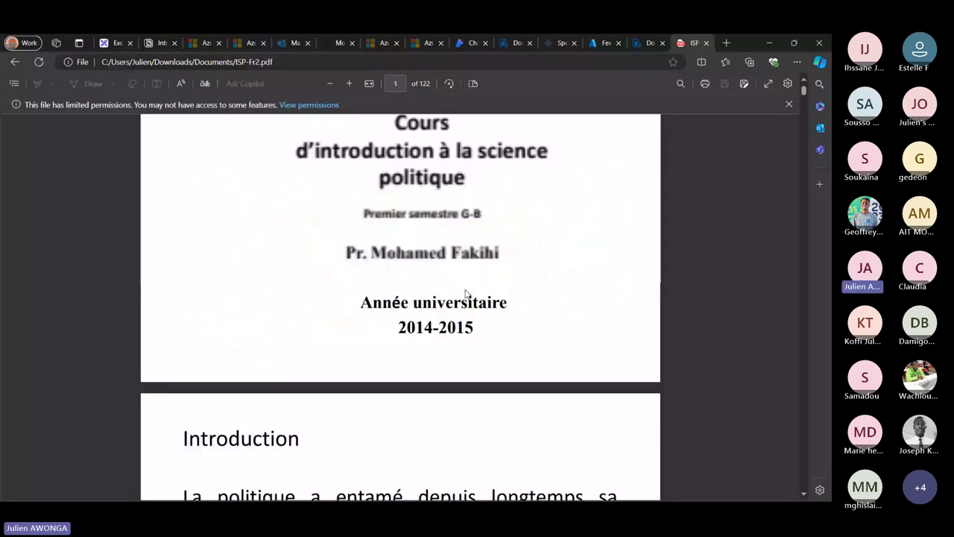
ctrl+scroll(466, 293, up, 1)
ctrl+scroll(466, 293, down, 3)
scroll(465, 279, down, 10)
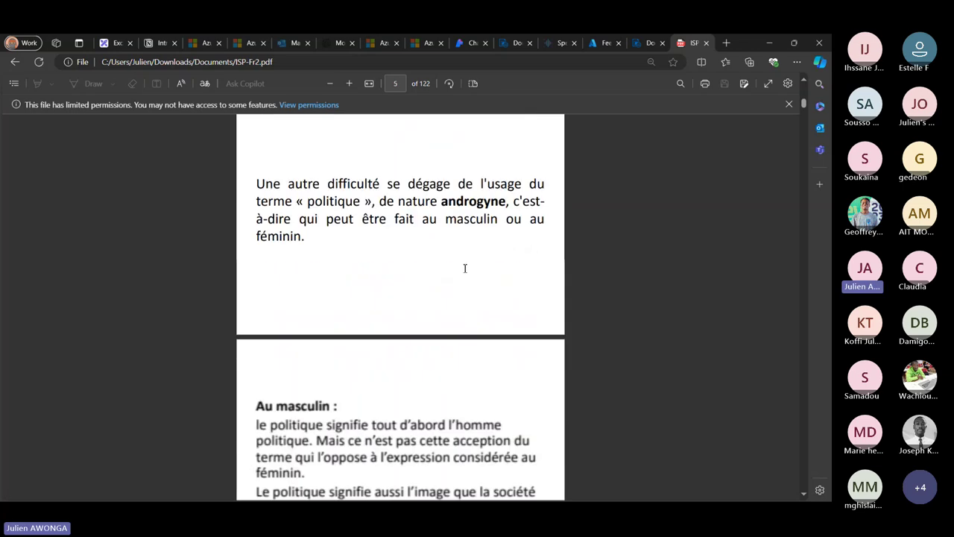
scroll(464, 268, down, 3)
scroll(464, 268, up, 4)
ctrl+scroll(464, 269, up, 1)
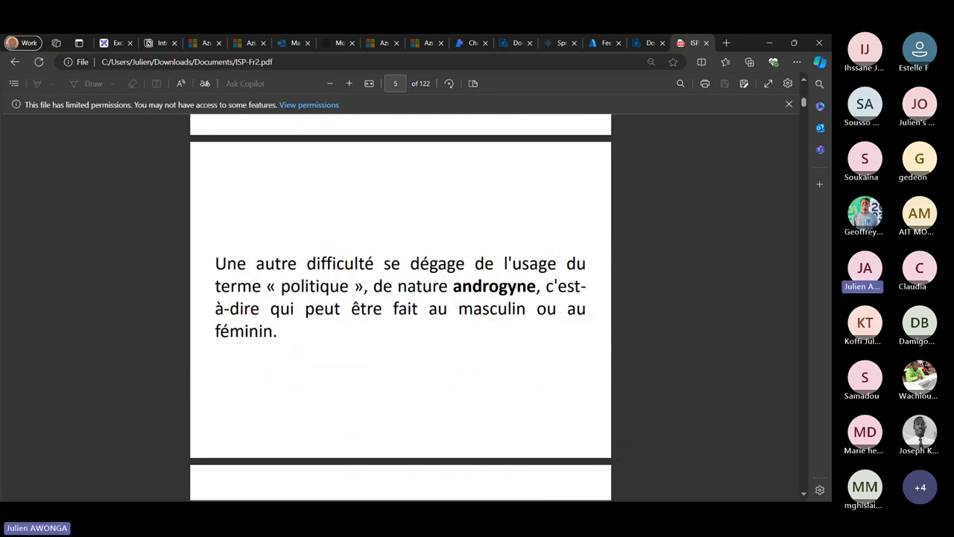
scroll(583, 310, up, 15)
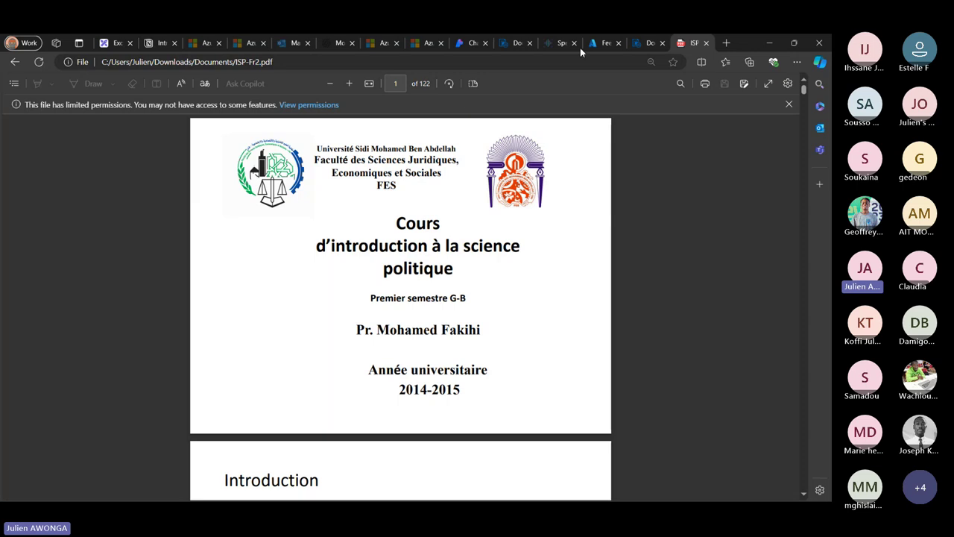
click(461, 44)
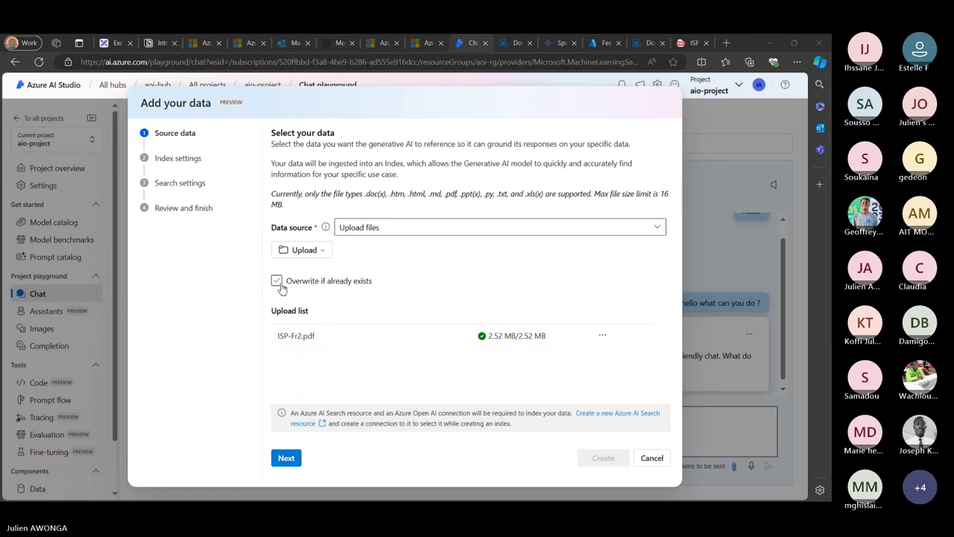
- Continue to the index settings, check for existing Azure AI Search resources to connect, and return to the index settings
click(288, 458)
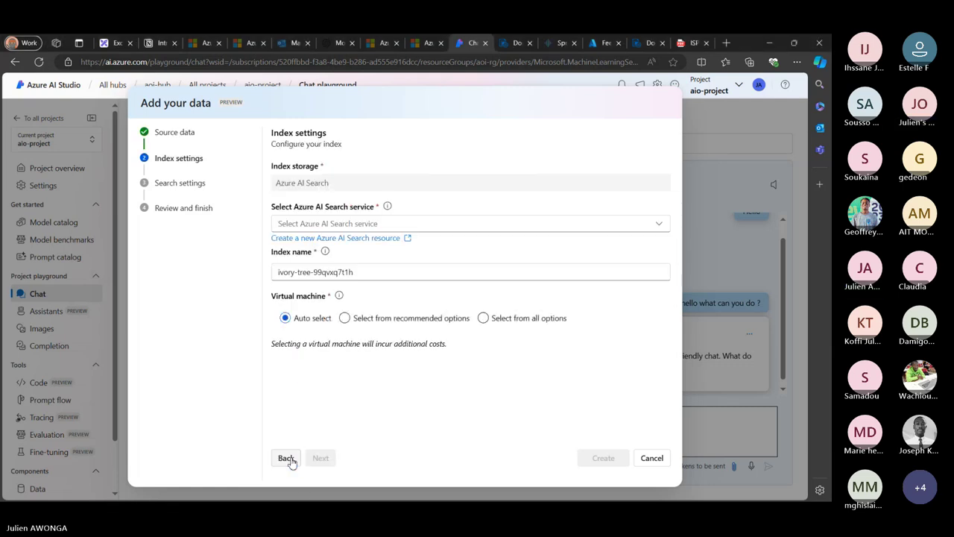
click(336, 223)
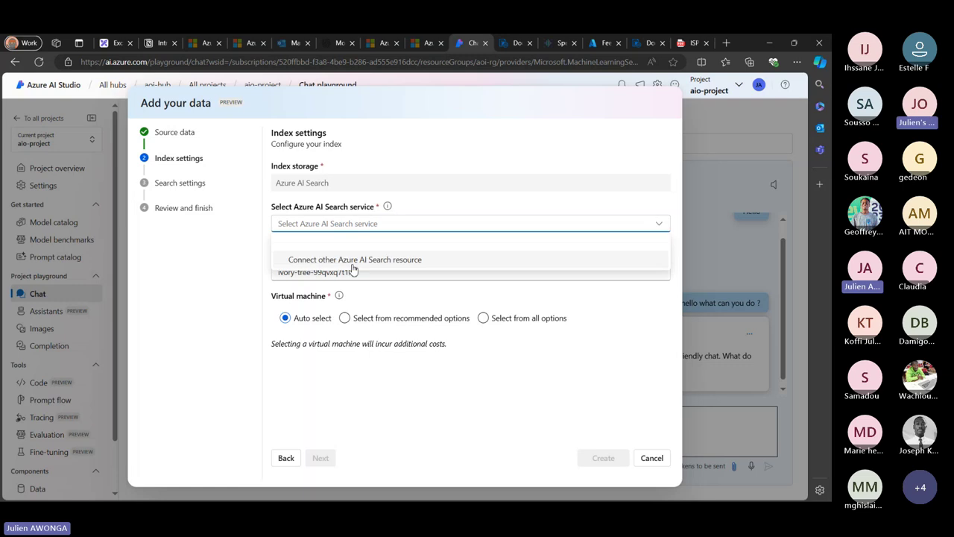
click(352, 263)
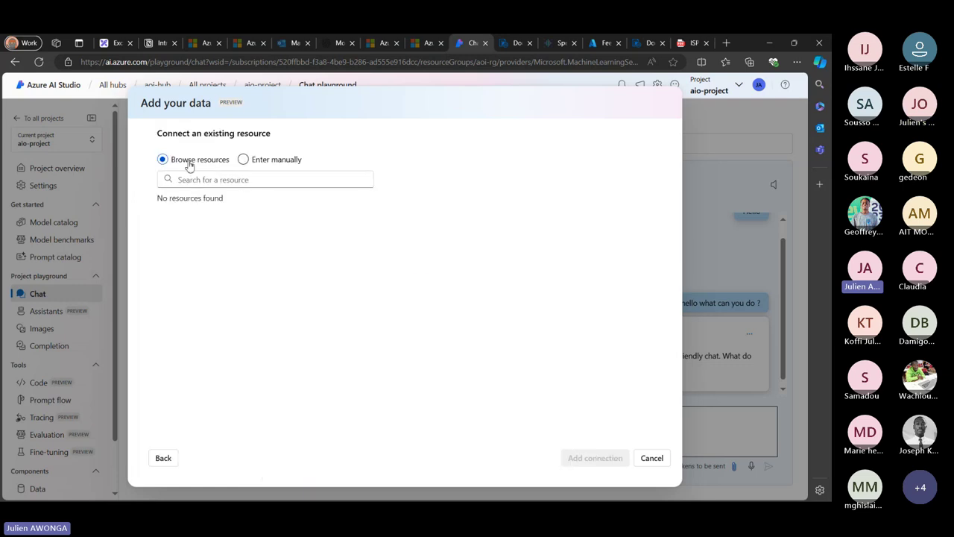
click(162, 458)
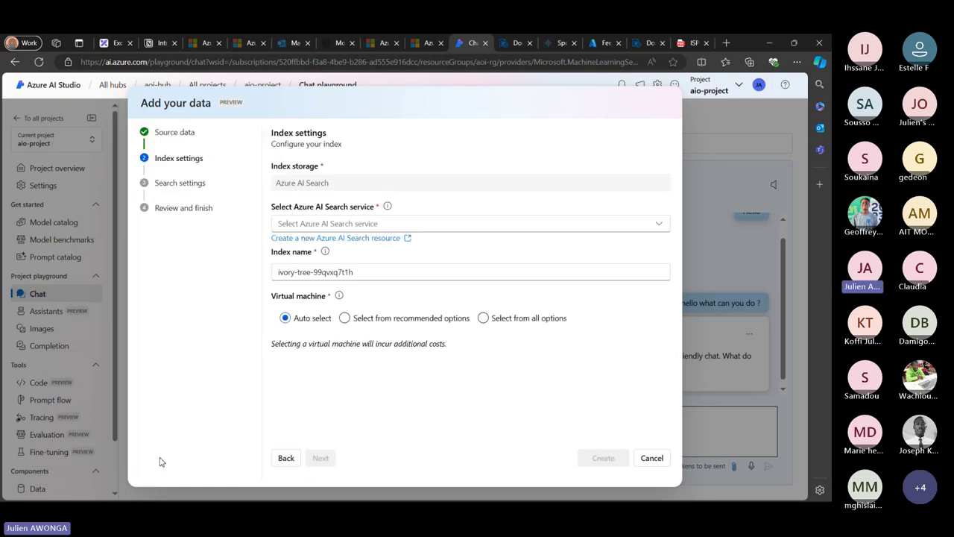
- Open the Azure portal page for creating a new Azure AI Search resource, signing in with the student ambassadors account
click(373, 239)
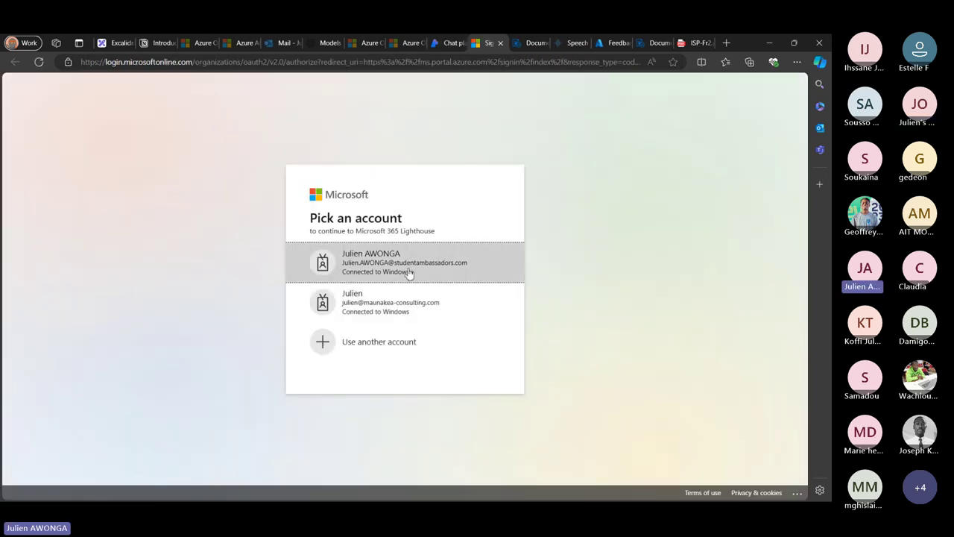
click(407, 273)
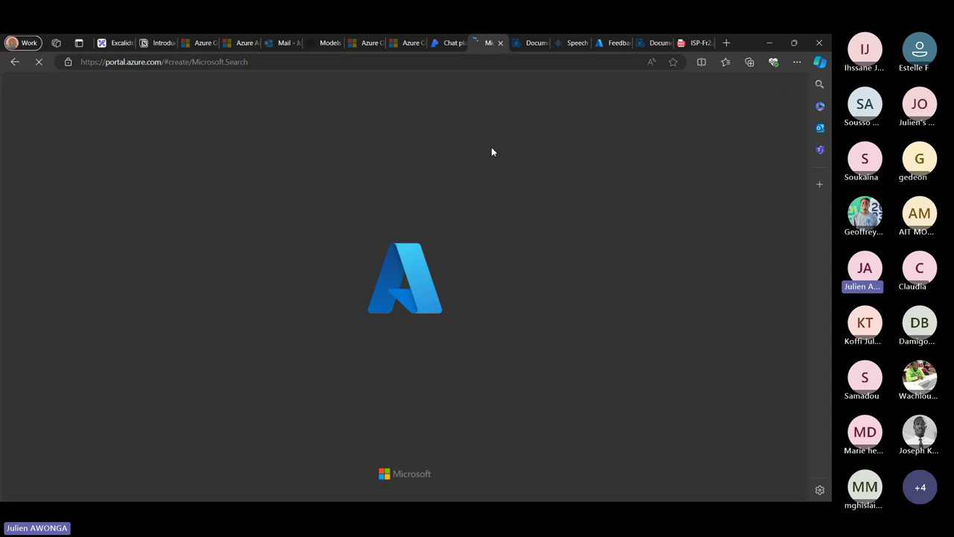
- Switch to the prebuilt Invoices page in Document Intelligence Studio and try to run analysis on the sample invoice-english.pdf
click(531, 42)
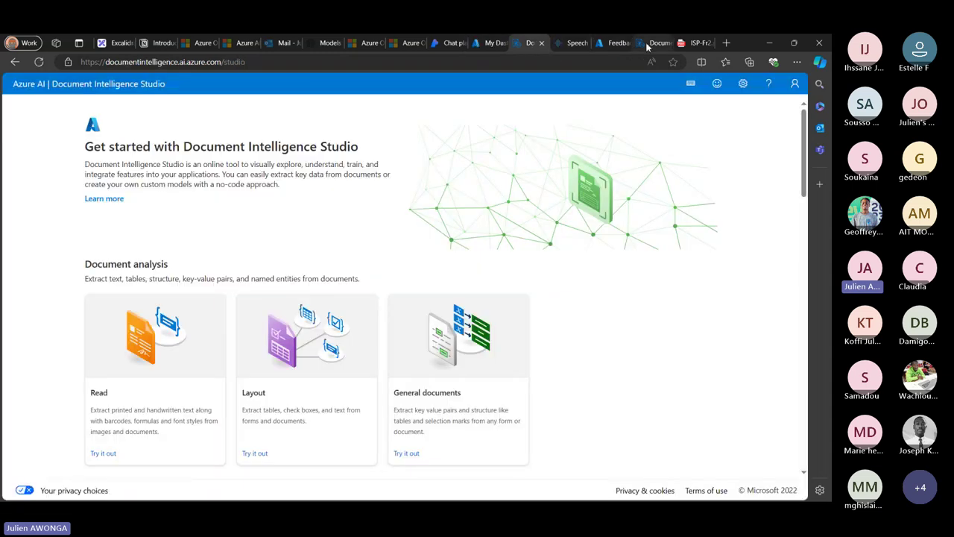
click(647, 45)
scroll(317, 328, down, 5)
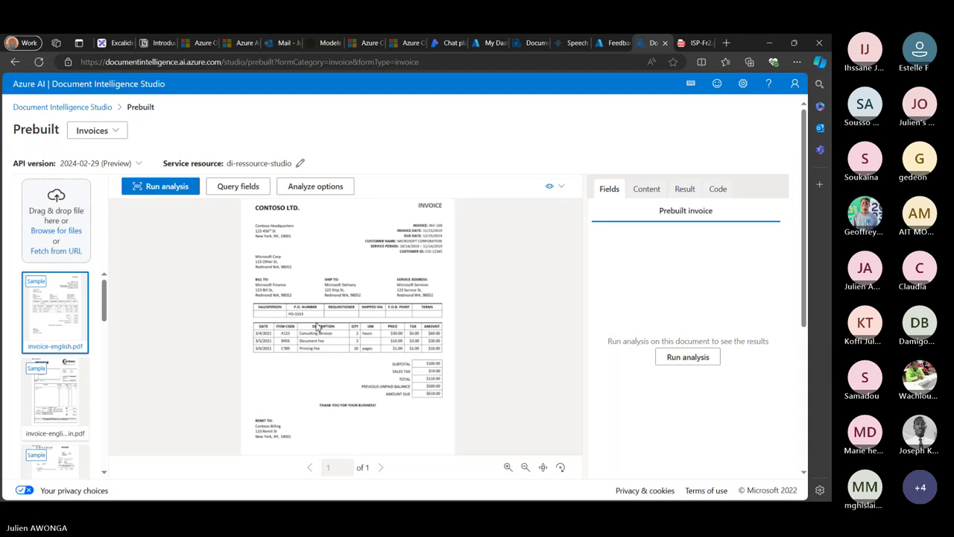
scroll(317, 328, up, 2)
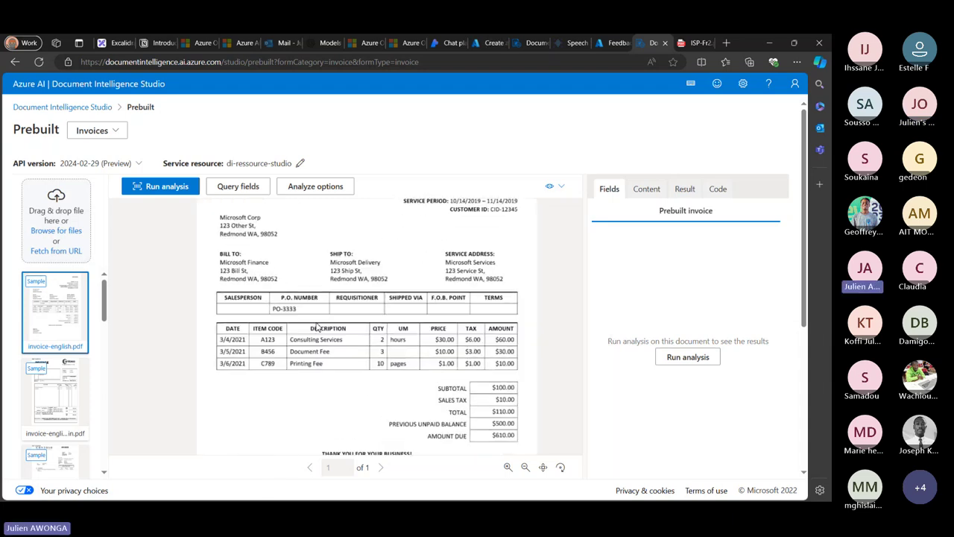
scroll(316, 328, up, 2)
scroll(325, 291, down, 4)
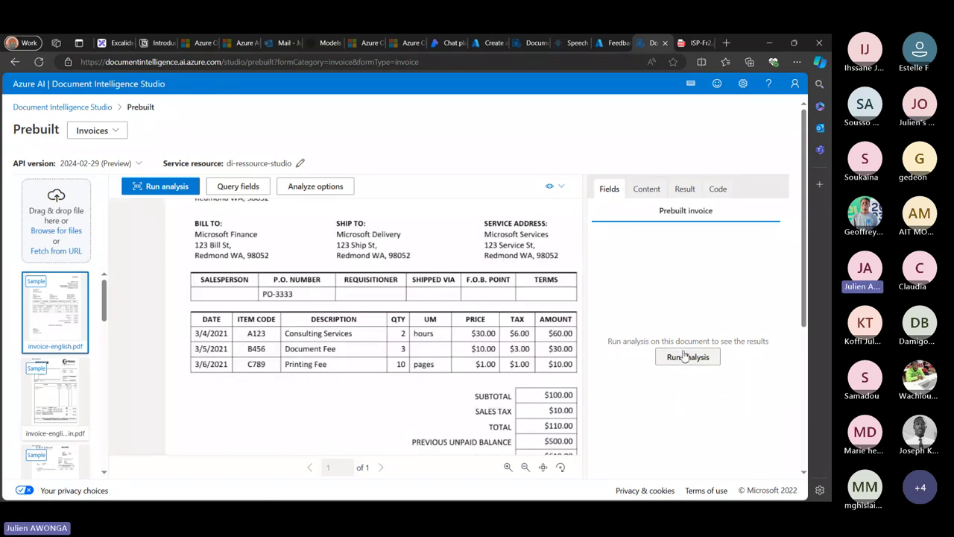
click(688, 357)
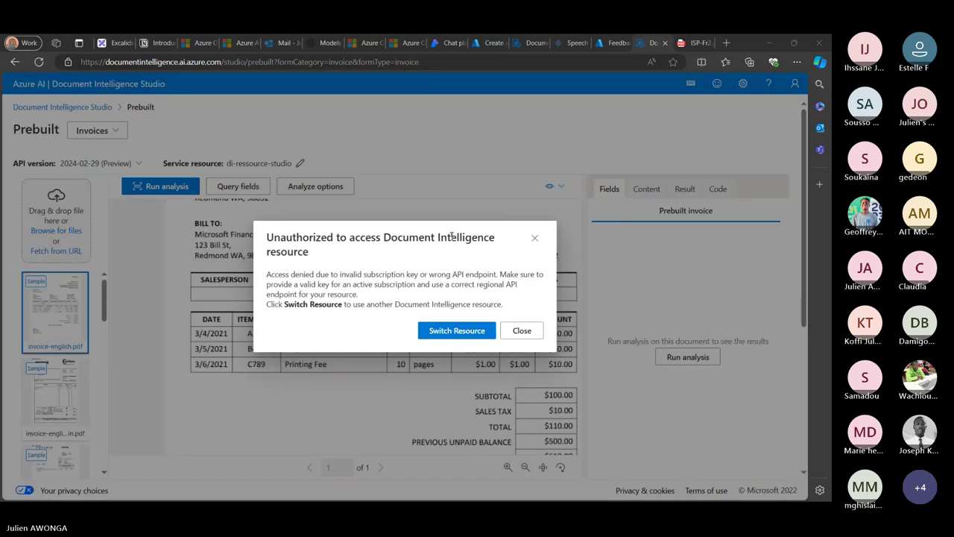
click(522, 331)
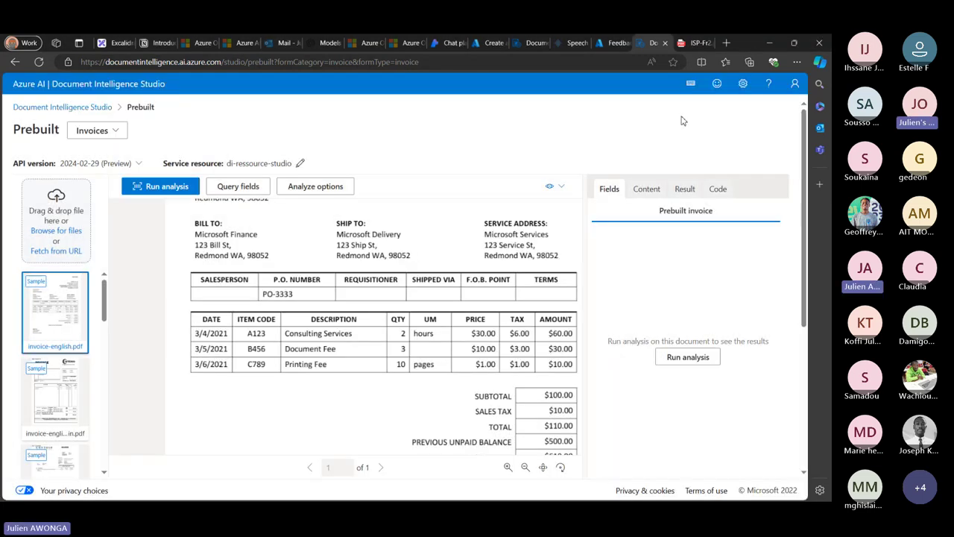
- Check the signed-in account, open the General documents model from the studio home page, and try to run analysis on generaldoc.pdf
click(795, 85)
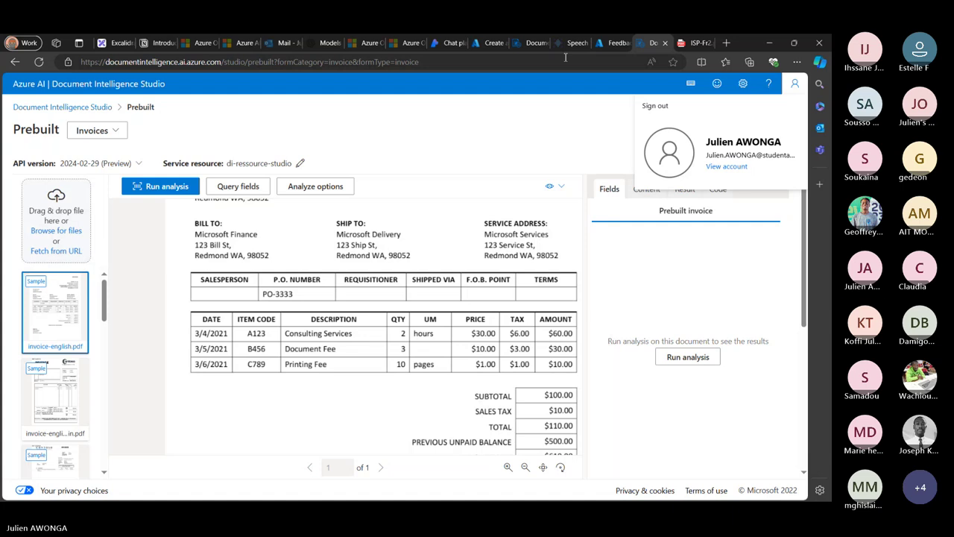
click(533, 42)
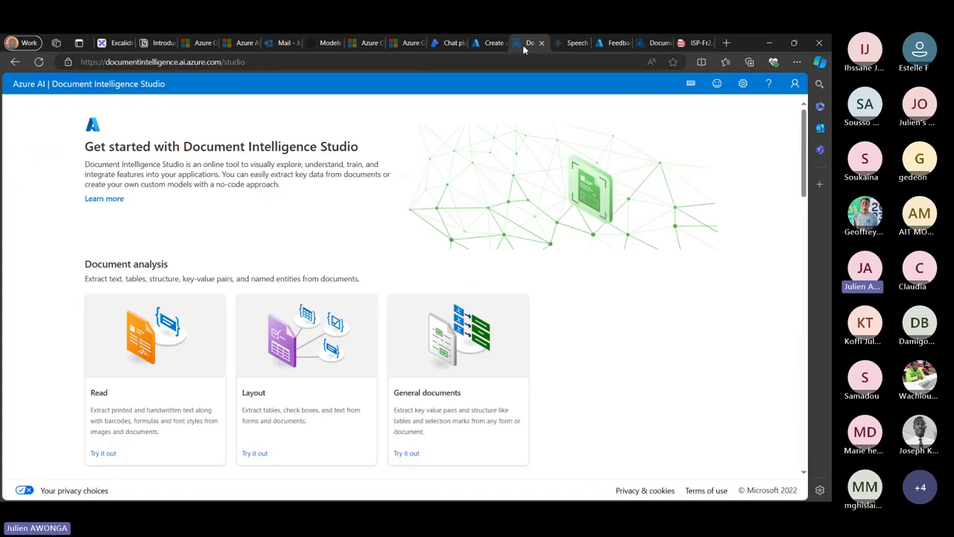
click(456, 400)
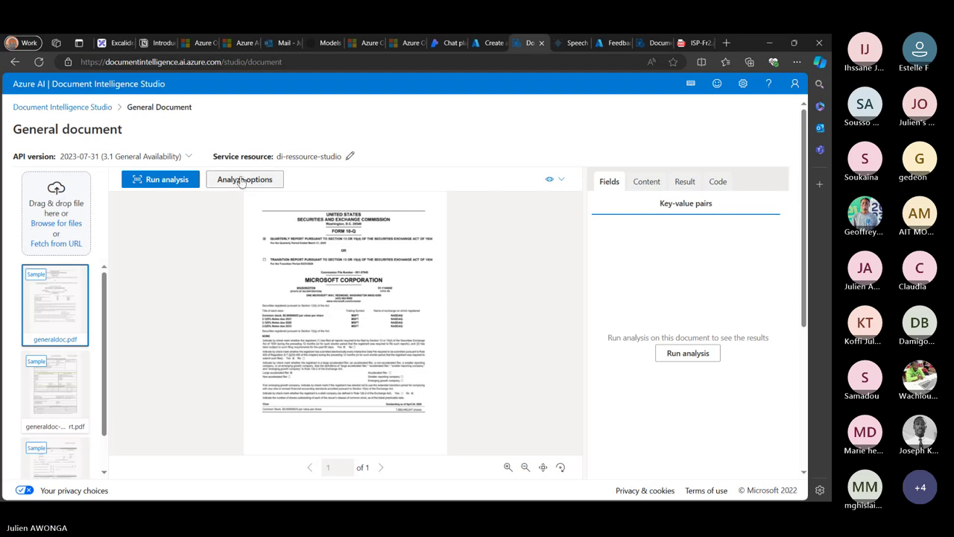
click(163, 183)
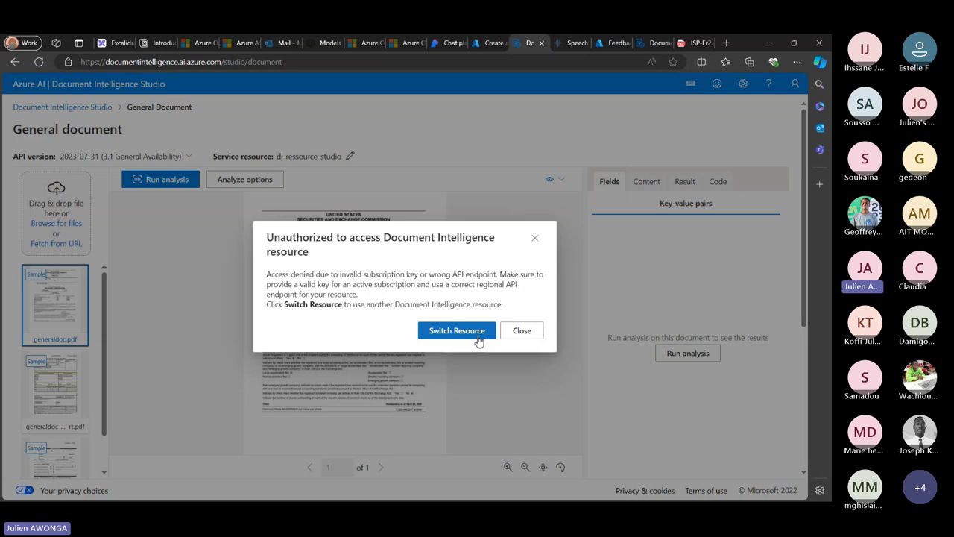
- Switch the service resource to access by API endpoint and key, and open the Keys and Endpoint page of di-ressource in the Azure portal
click(479, 337)
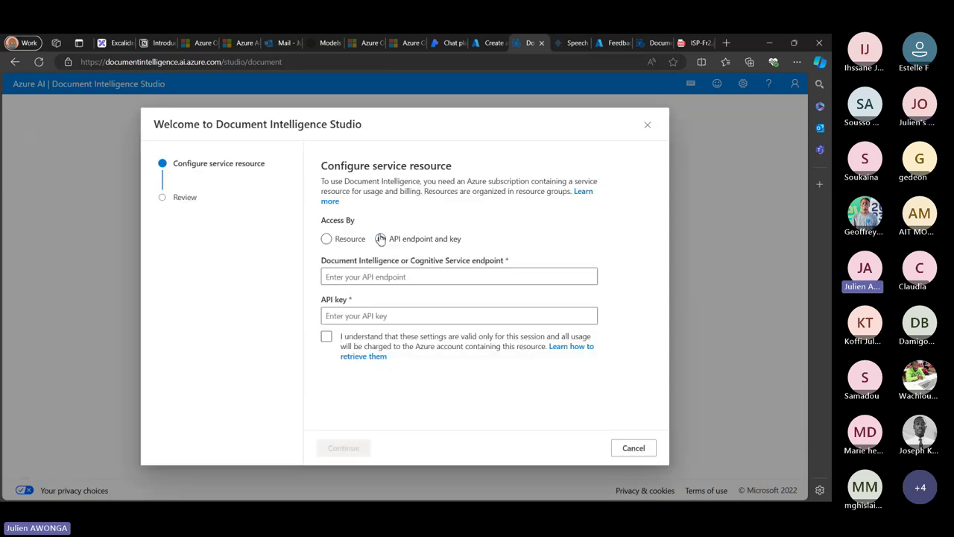
click(380, 239)
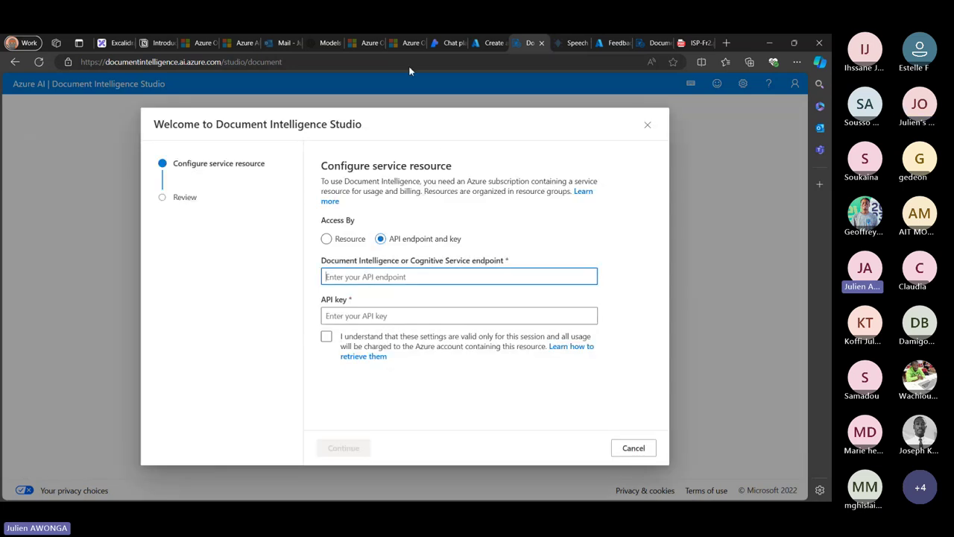
click(489, 45)
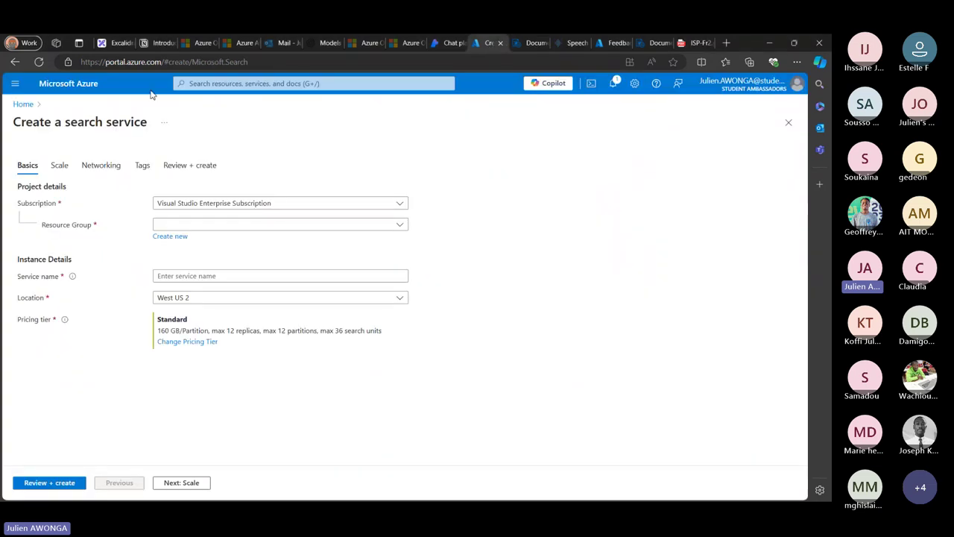
click(23, 104)
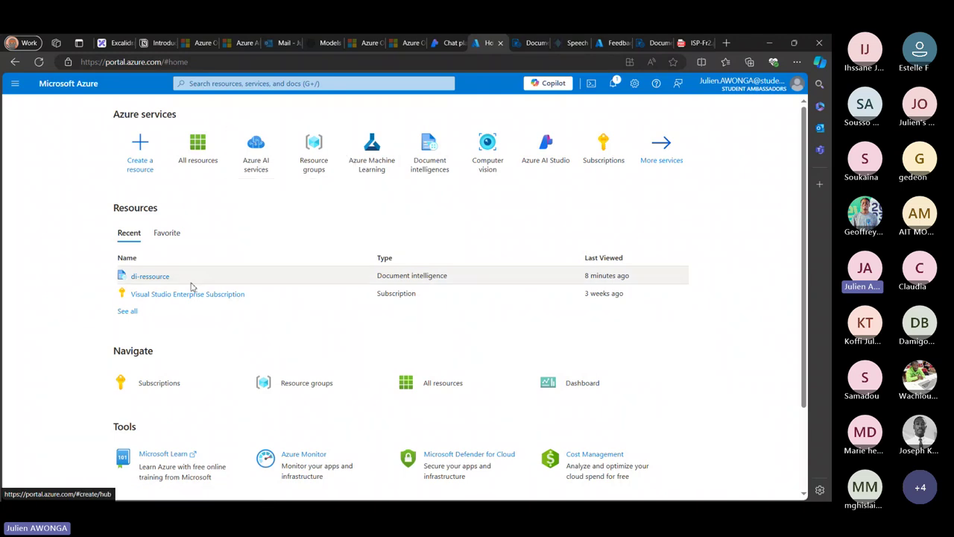
click(156, 279)
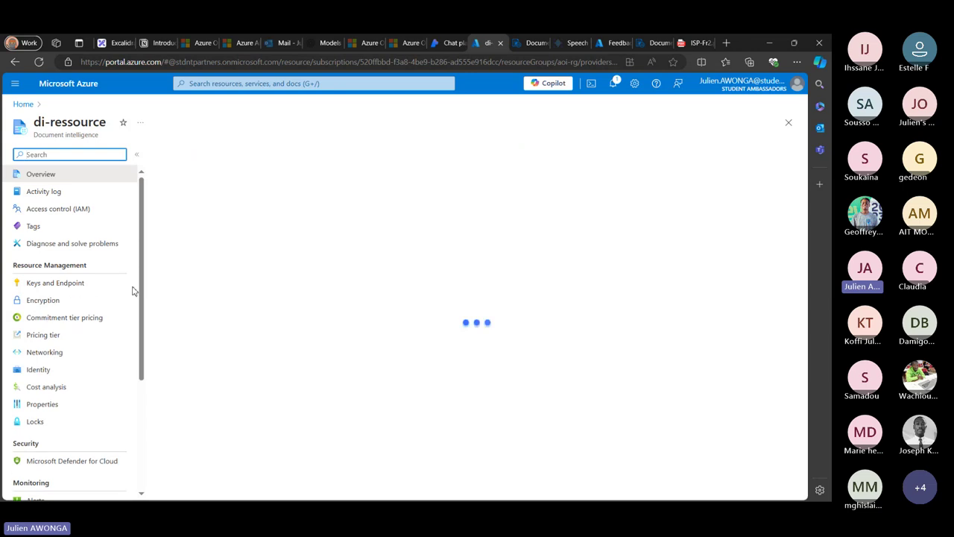
click(88, 283)
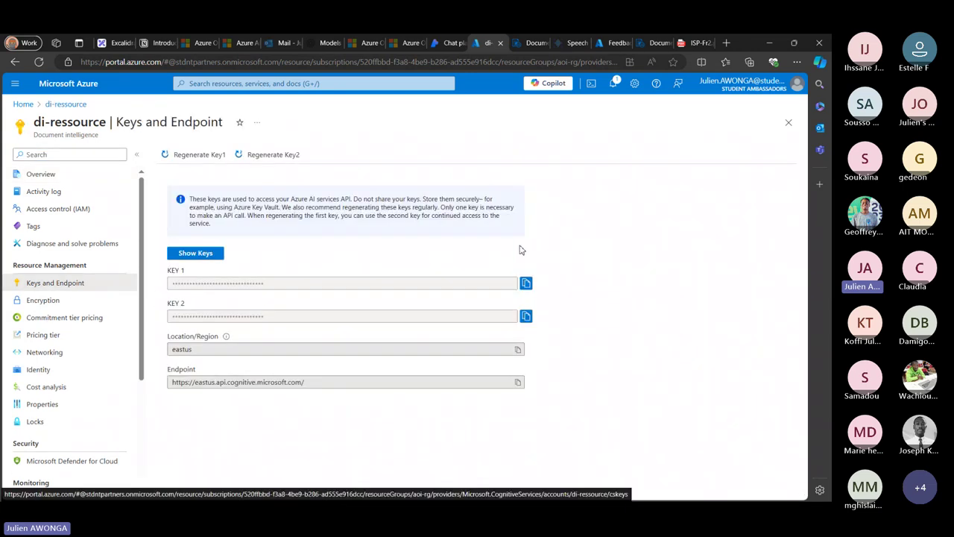
click(529, 45)
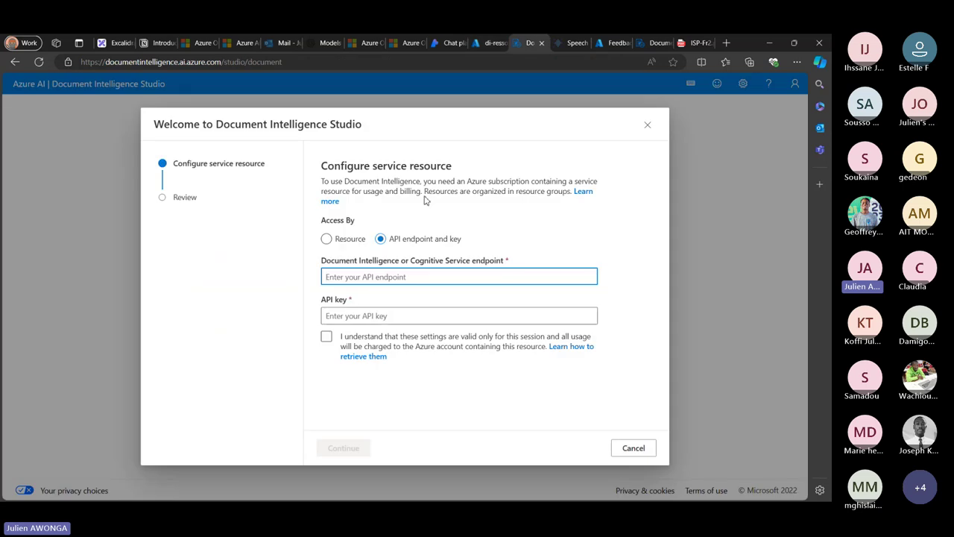
click(386, 316)
key(ctrl+v)
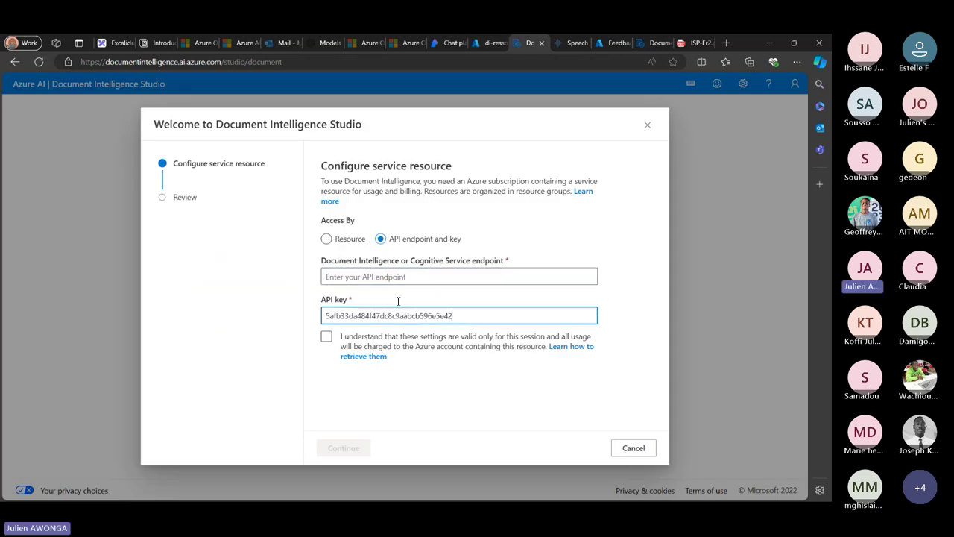
click(489, 43)
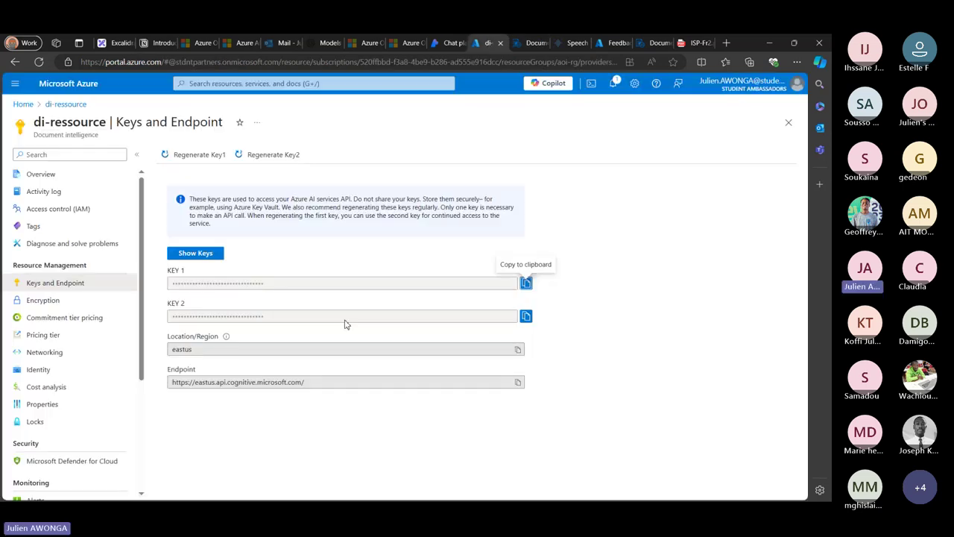
click(517, 382)
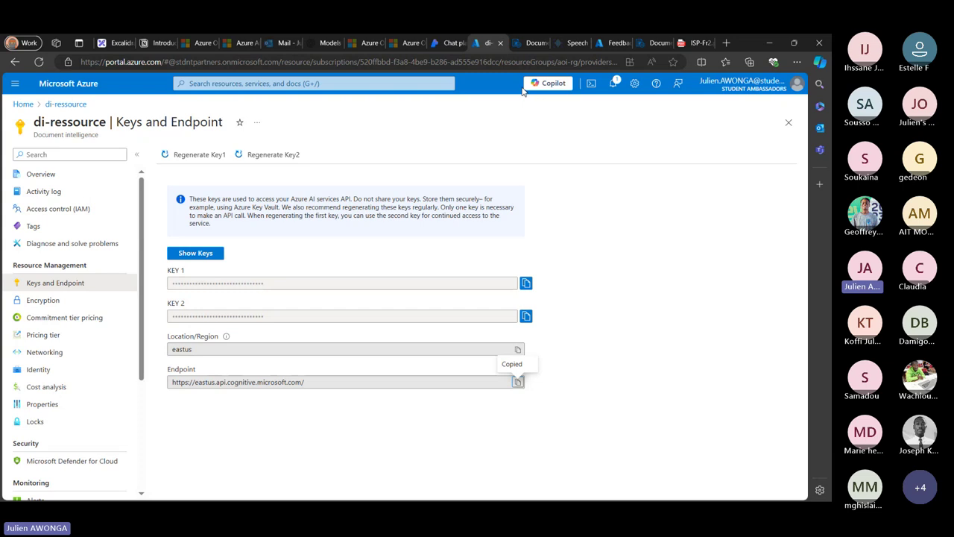
click(528, 47)
click(422, 279)
key(ctrl+v)
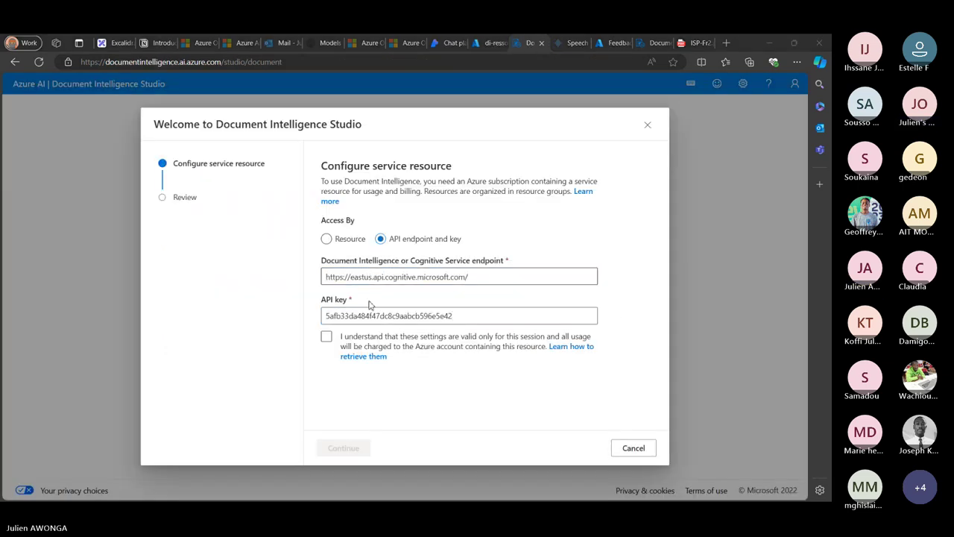
- Accept the session and usage charge notice, and finish configuring the service resource
click(327, 336)
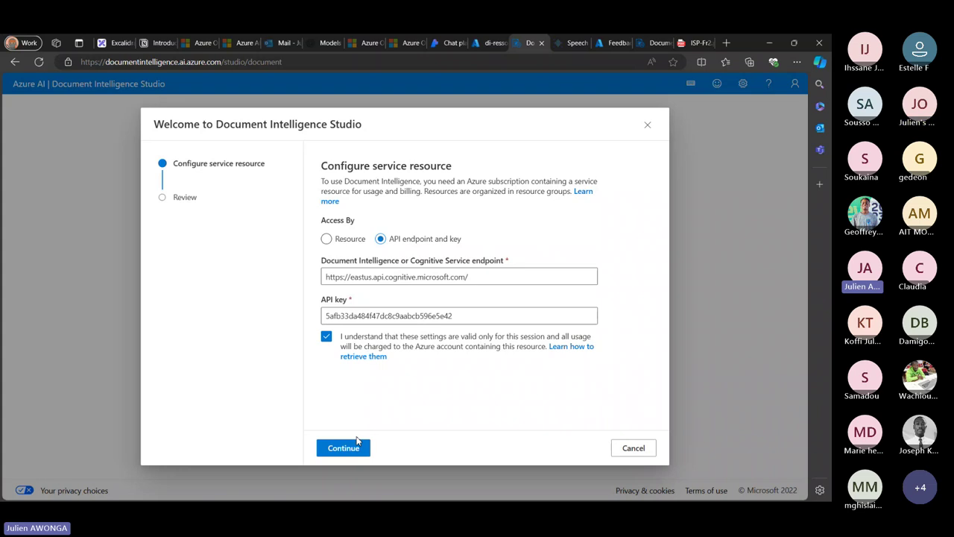
click(357, 444)
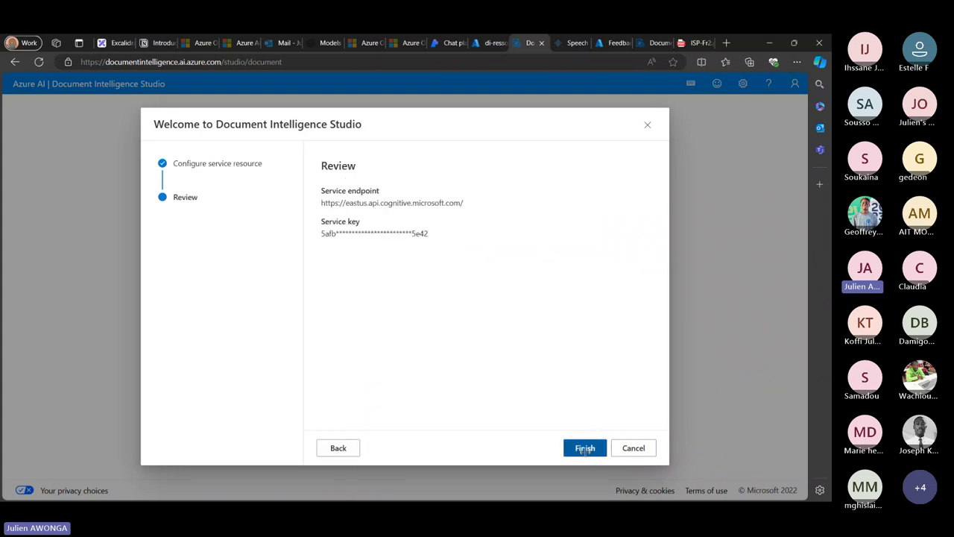
click(584, 448)
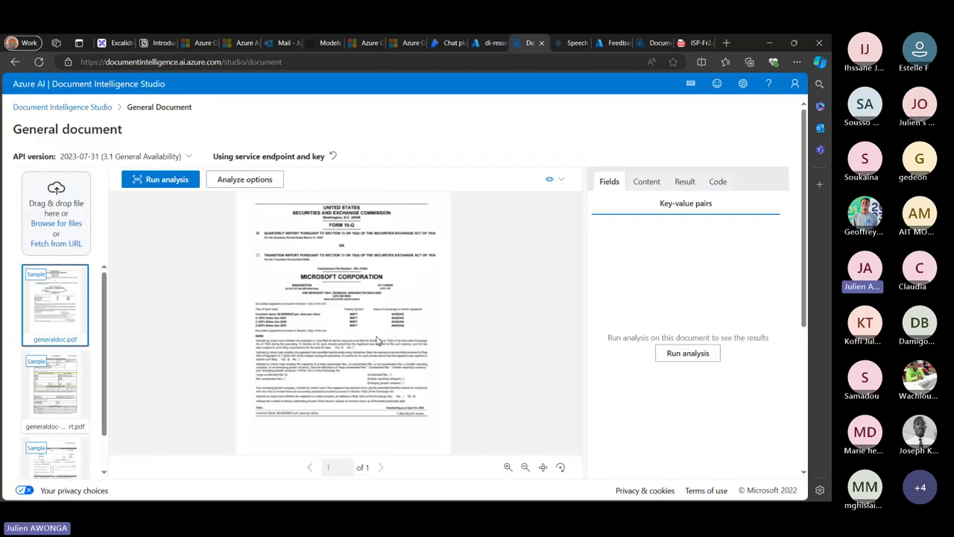
- Run analysis on generaldoc.pdf and review the extracted key-value pairs beside the document, widening the results area
scroll(378, 340, up, 2)
click(166, 183)
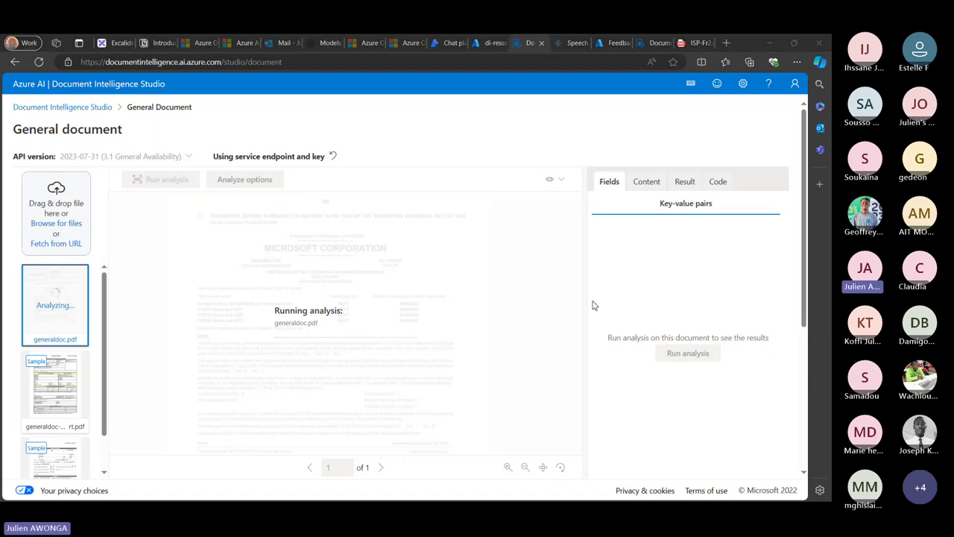
drag(586, 305, 513, 305)
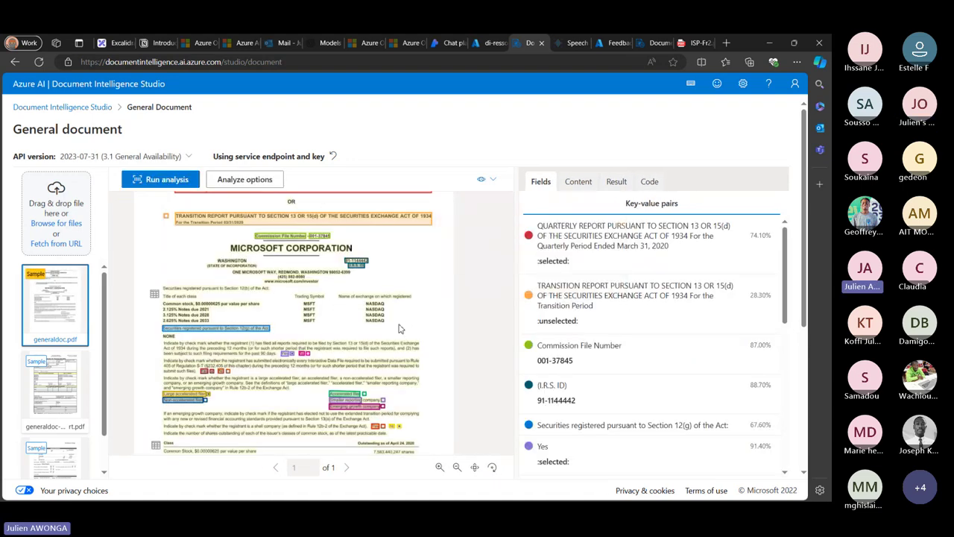
scroll(399, 328, up, 1)
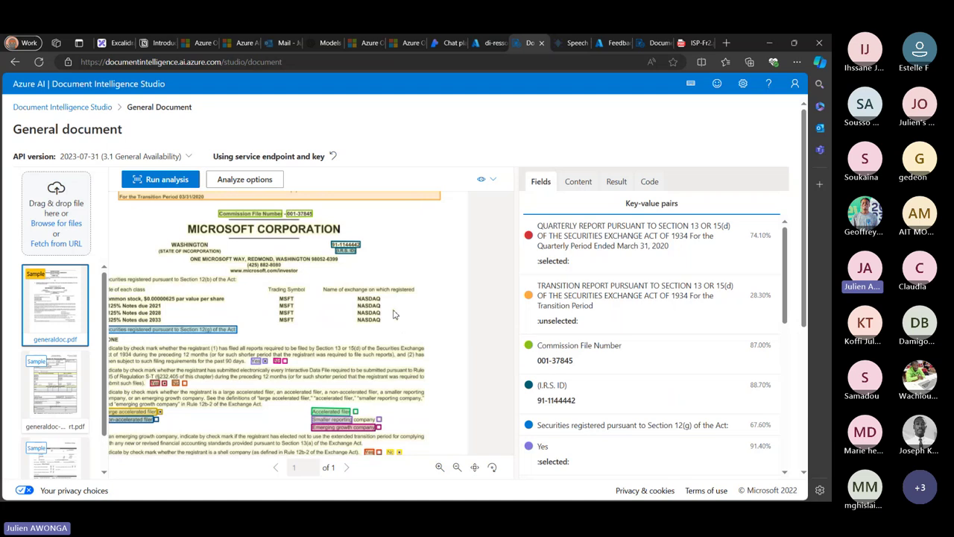
scroll(395, 315, down, 1)
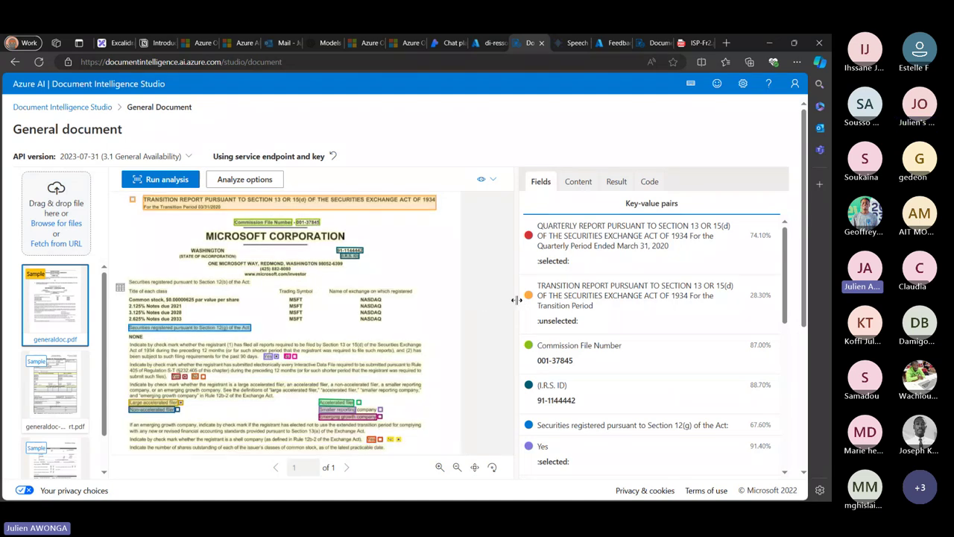
drag(517, 300, 468, 298)
scroll(599, 319, down, 2)
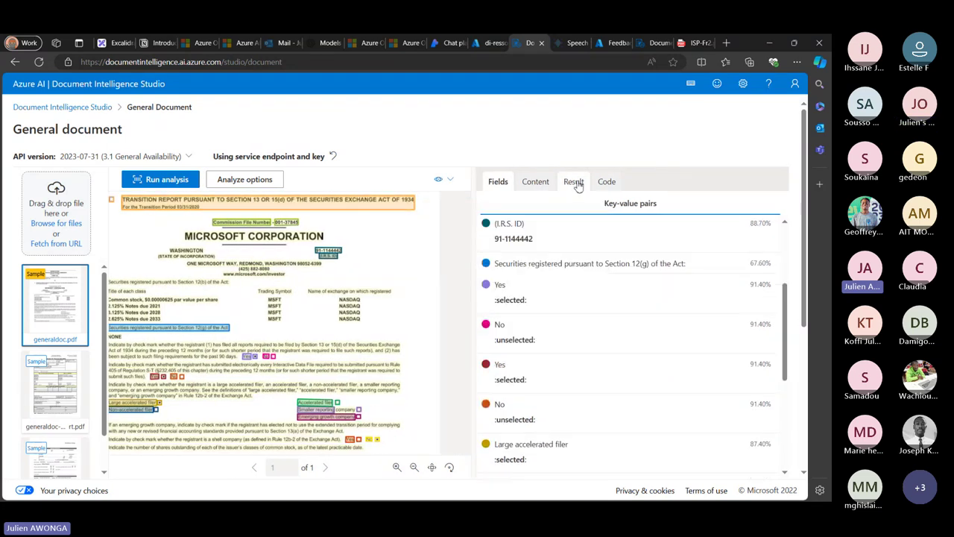
- Examine the JSON result of the generaldoc.pdf analysis alongside the annotated document and the other sample files
click(573, 182)
scroll(597, 356, down, 4)
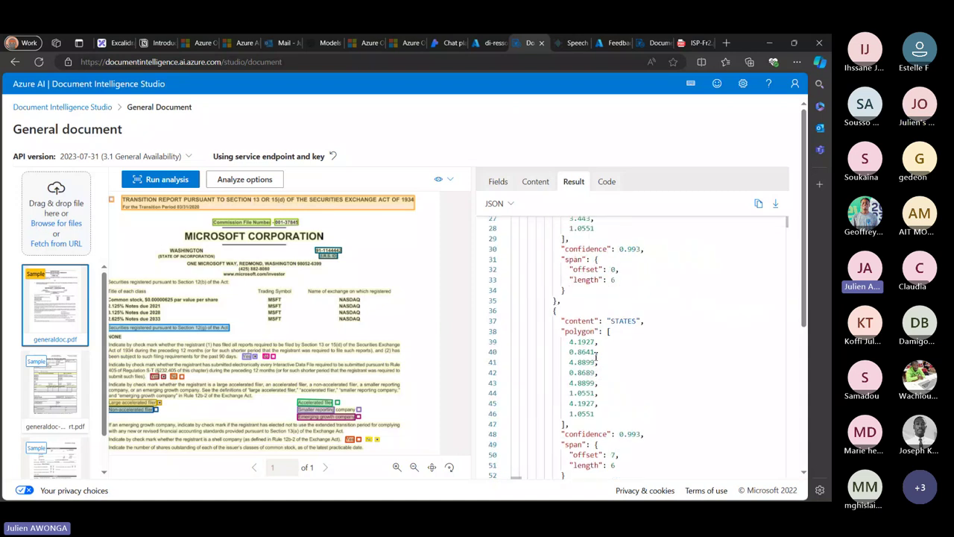
scroll(596, 356, down, 12)
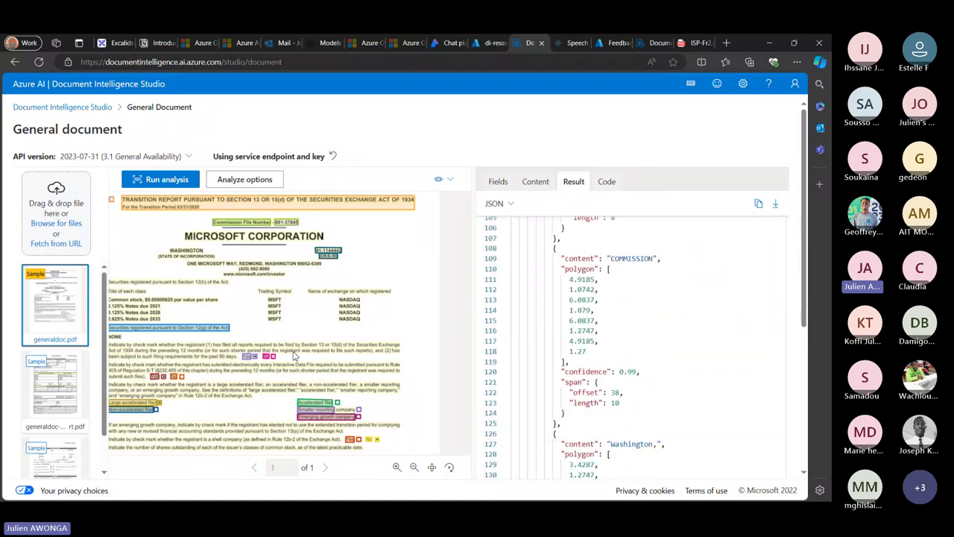
scroll(294, 356, down, 1)
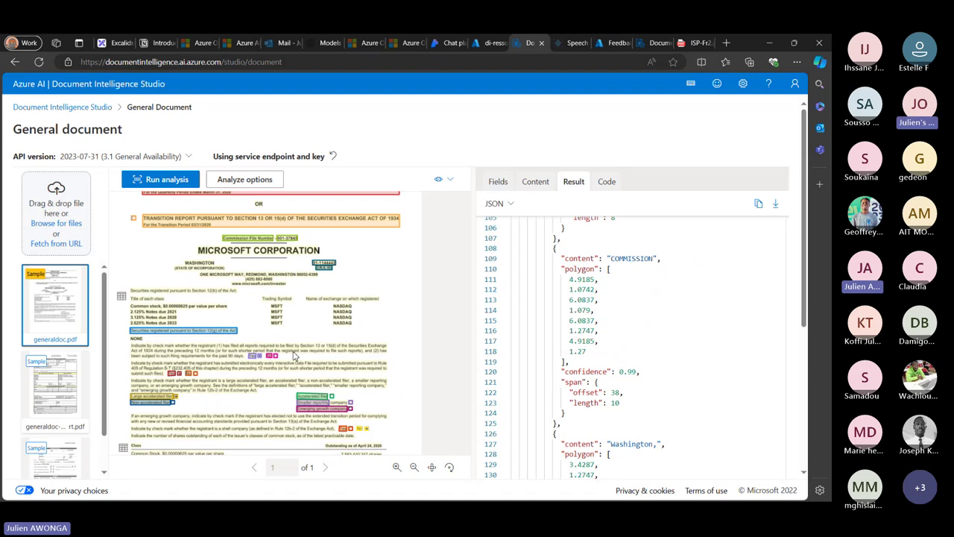
scroll(77, 376, down, 4)
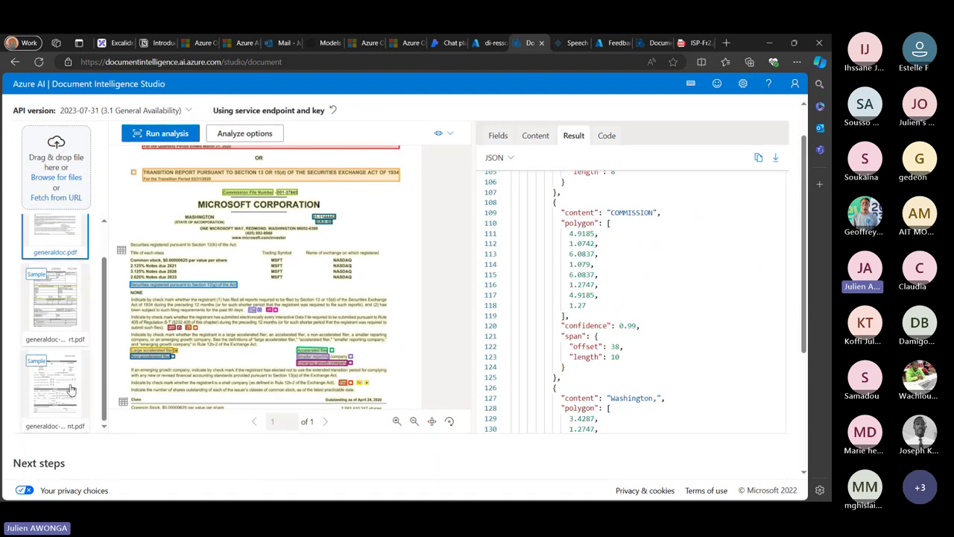
scroll(72, 388, up, 2)
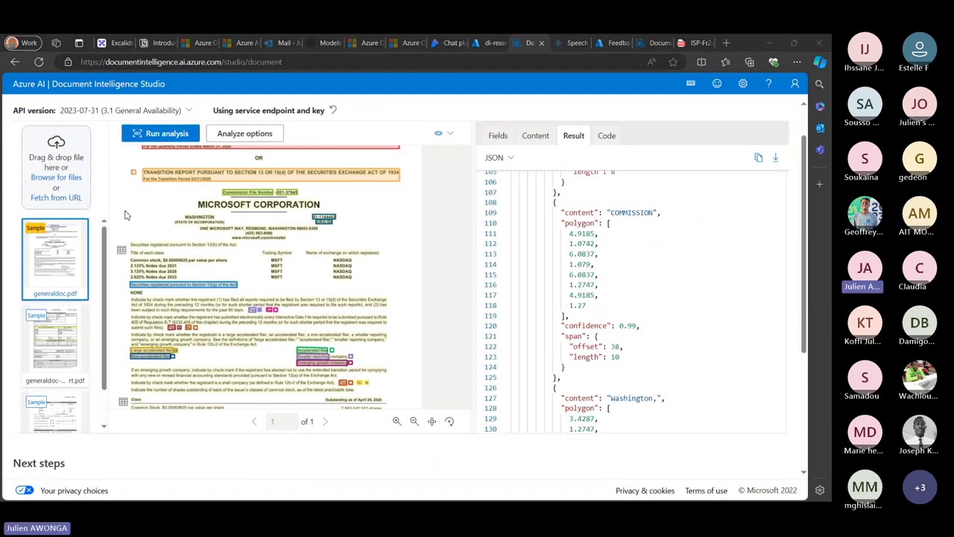
scroll(94, 339, up, 2)
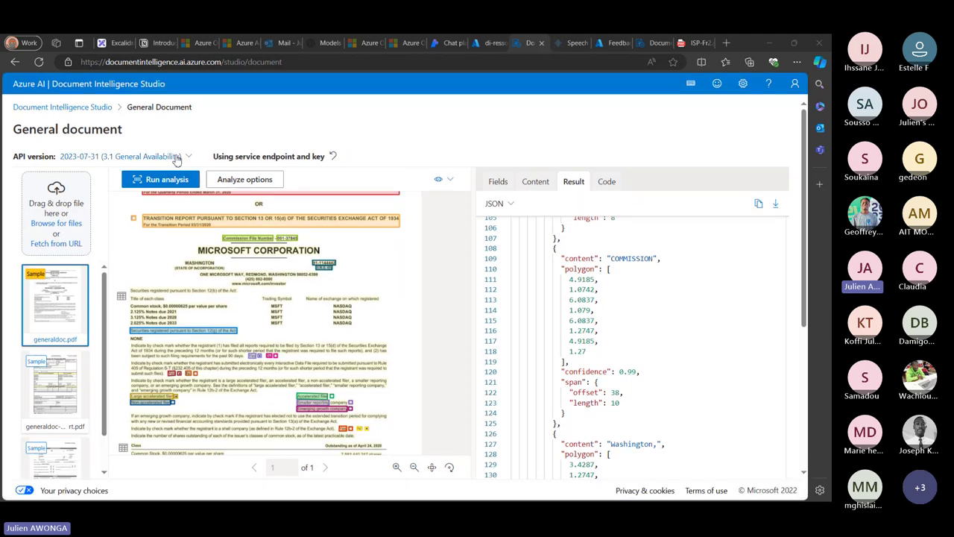
- Return to the Document Intelligence Studio home page, open the prebuilt Invoices model and run analysis on invoice-english.pdf
click(100, 108)
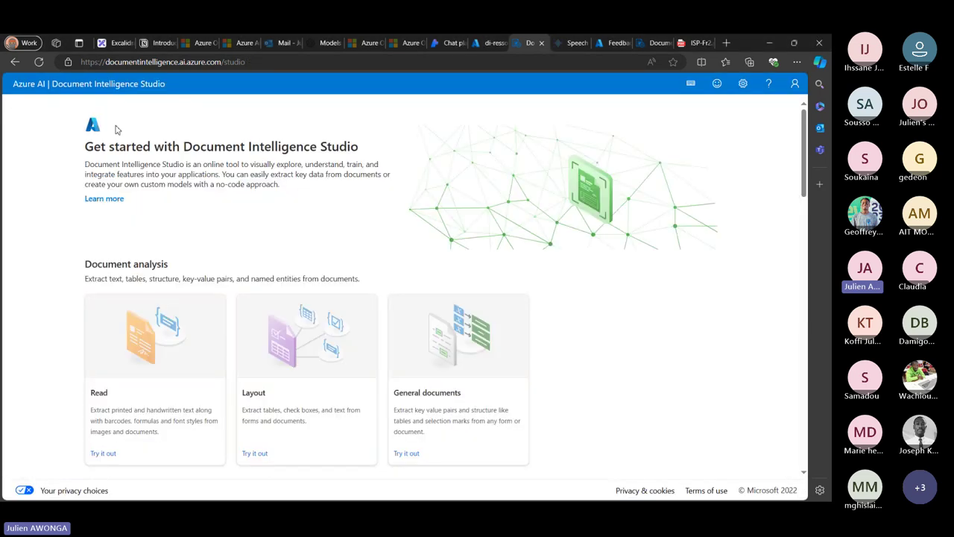
scroll(209, 313, down, 2)
scroll(230, 295, down, 5)
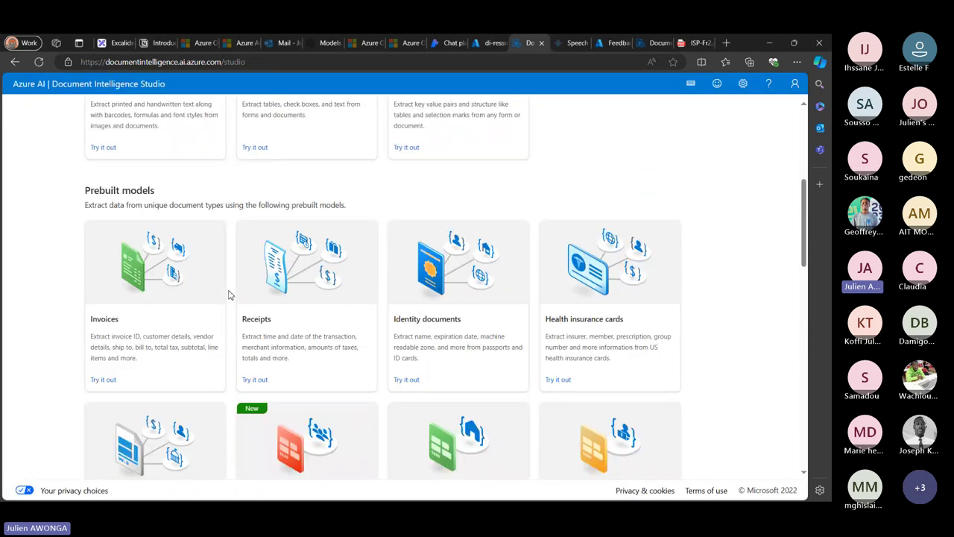
click(164, 288)
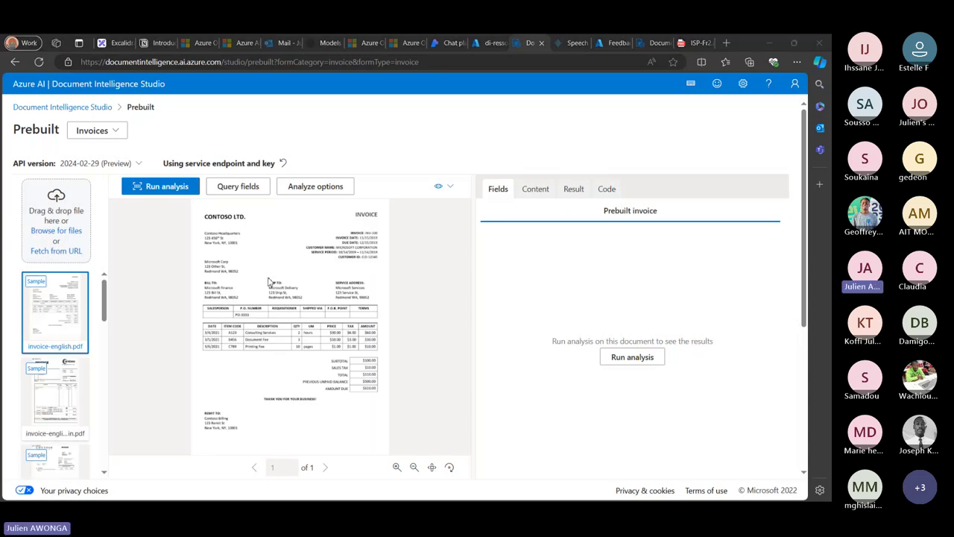
click(614, 358)
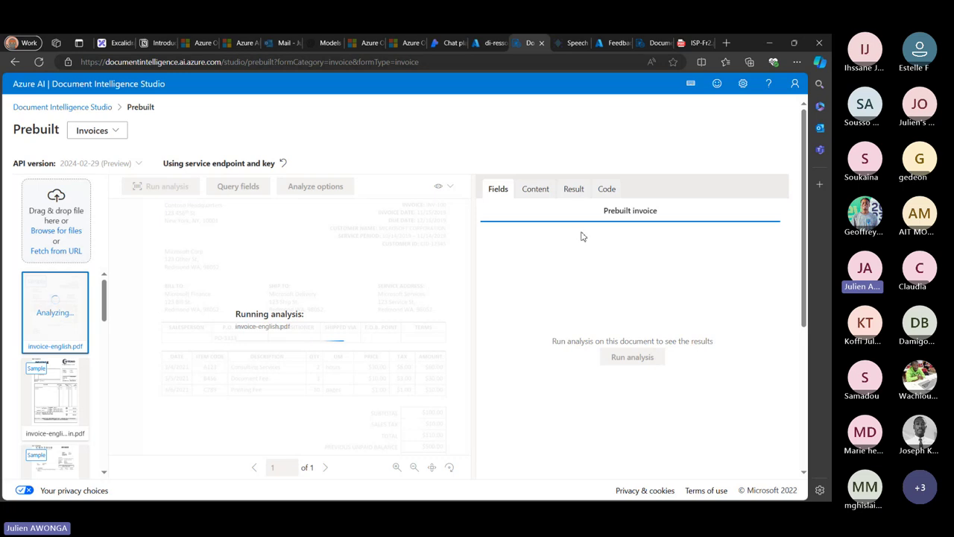
- Switch to the Azure AI Studio chat playground, open creation of a new Azure AI Search resource, and choose the student ambassador account for sign-in
click(451, 42)
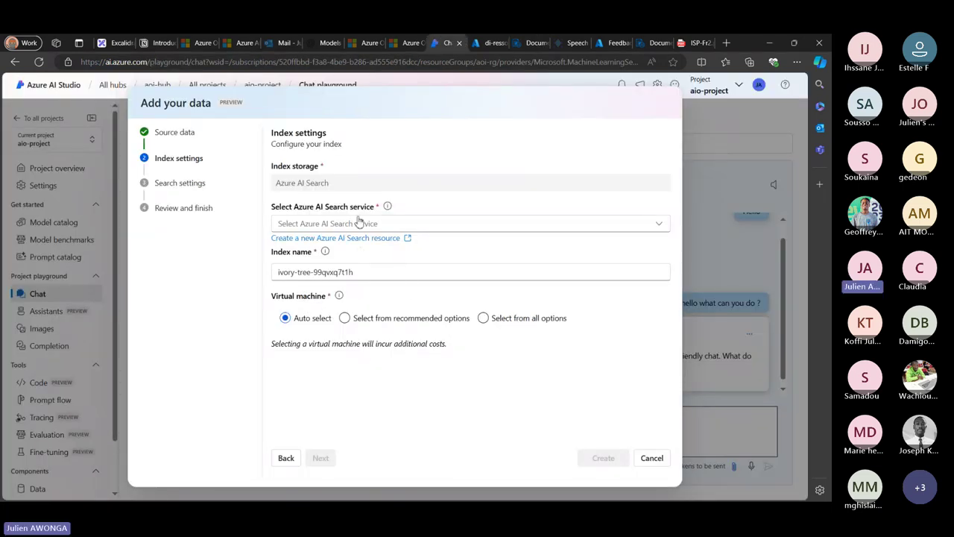
click(381, 239)
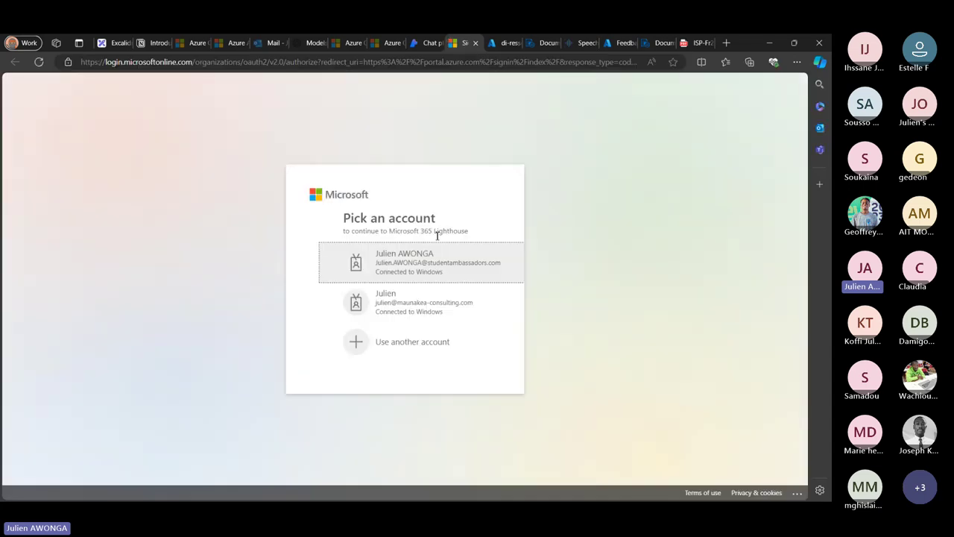
click(415, 253)
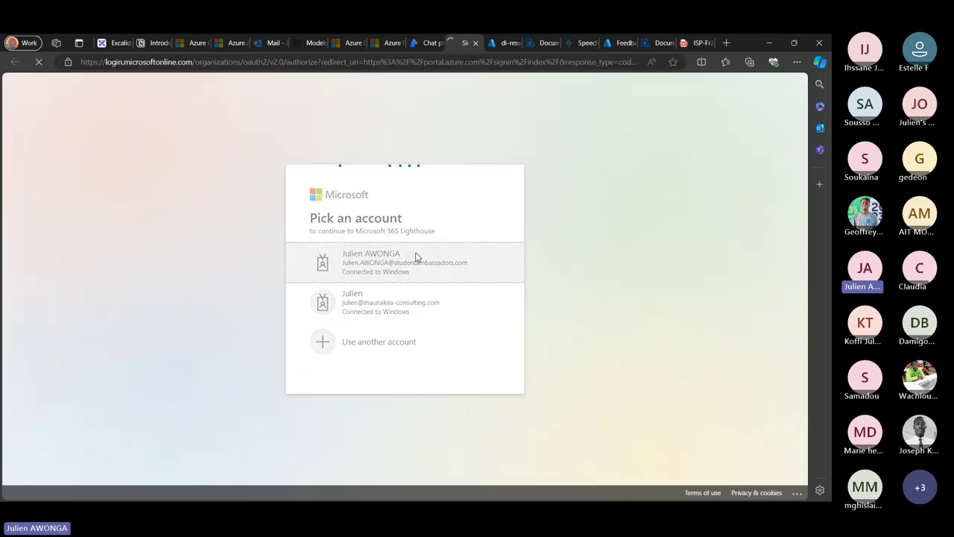